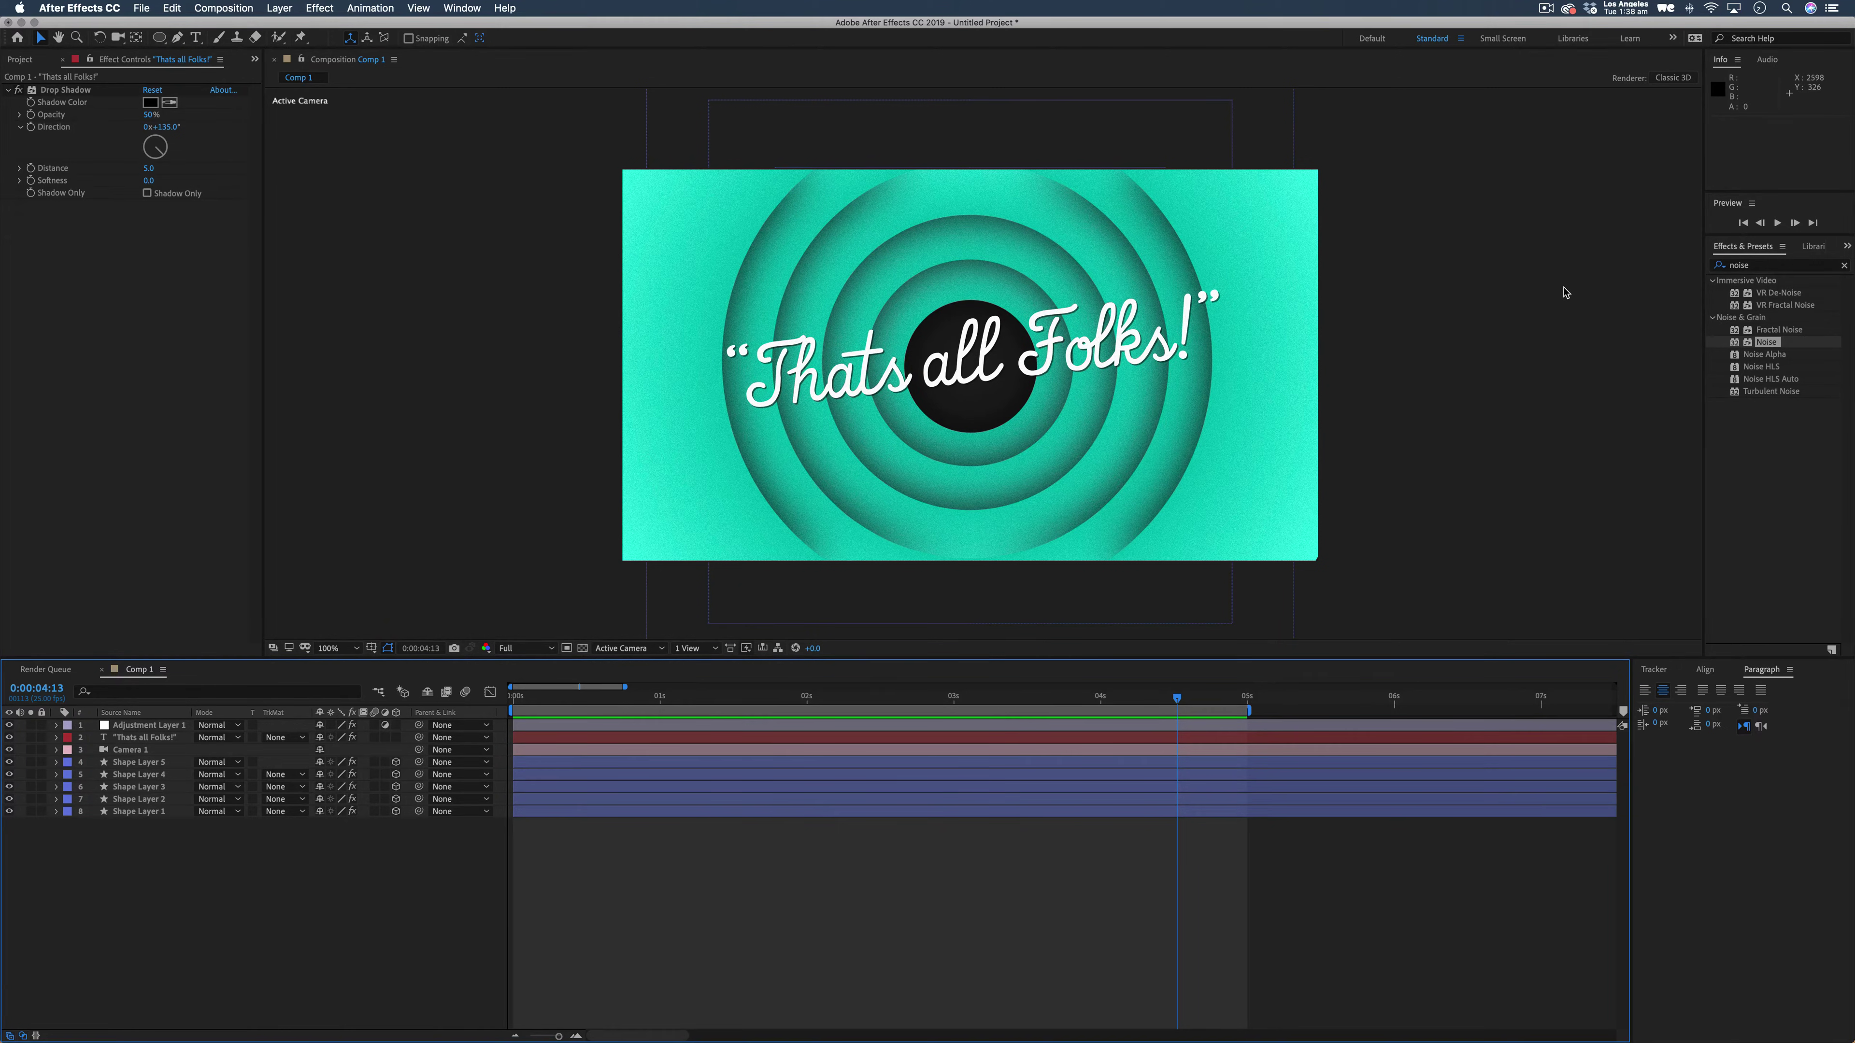
Play back the finished ring title animation in Comp 1 as a reference.
key("space")
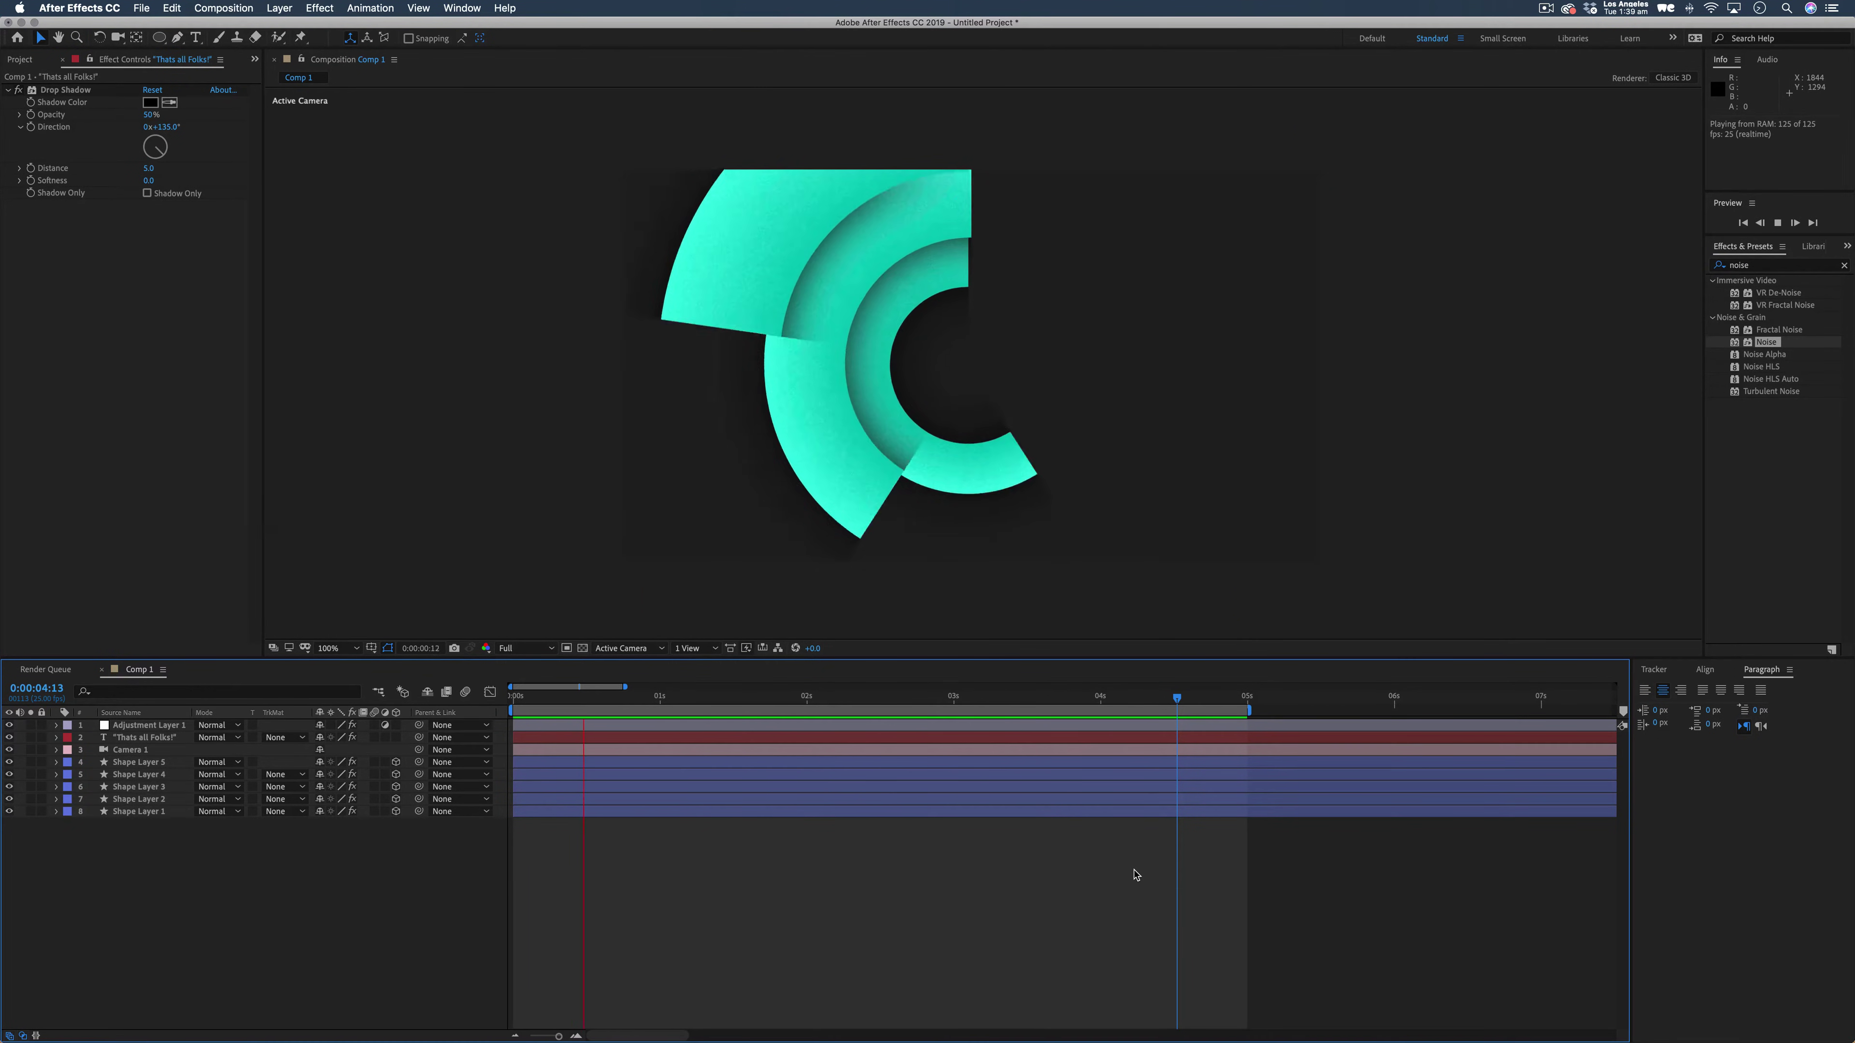
key("space")
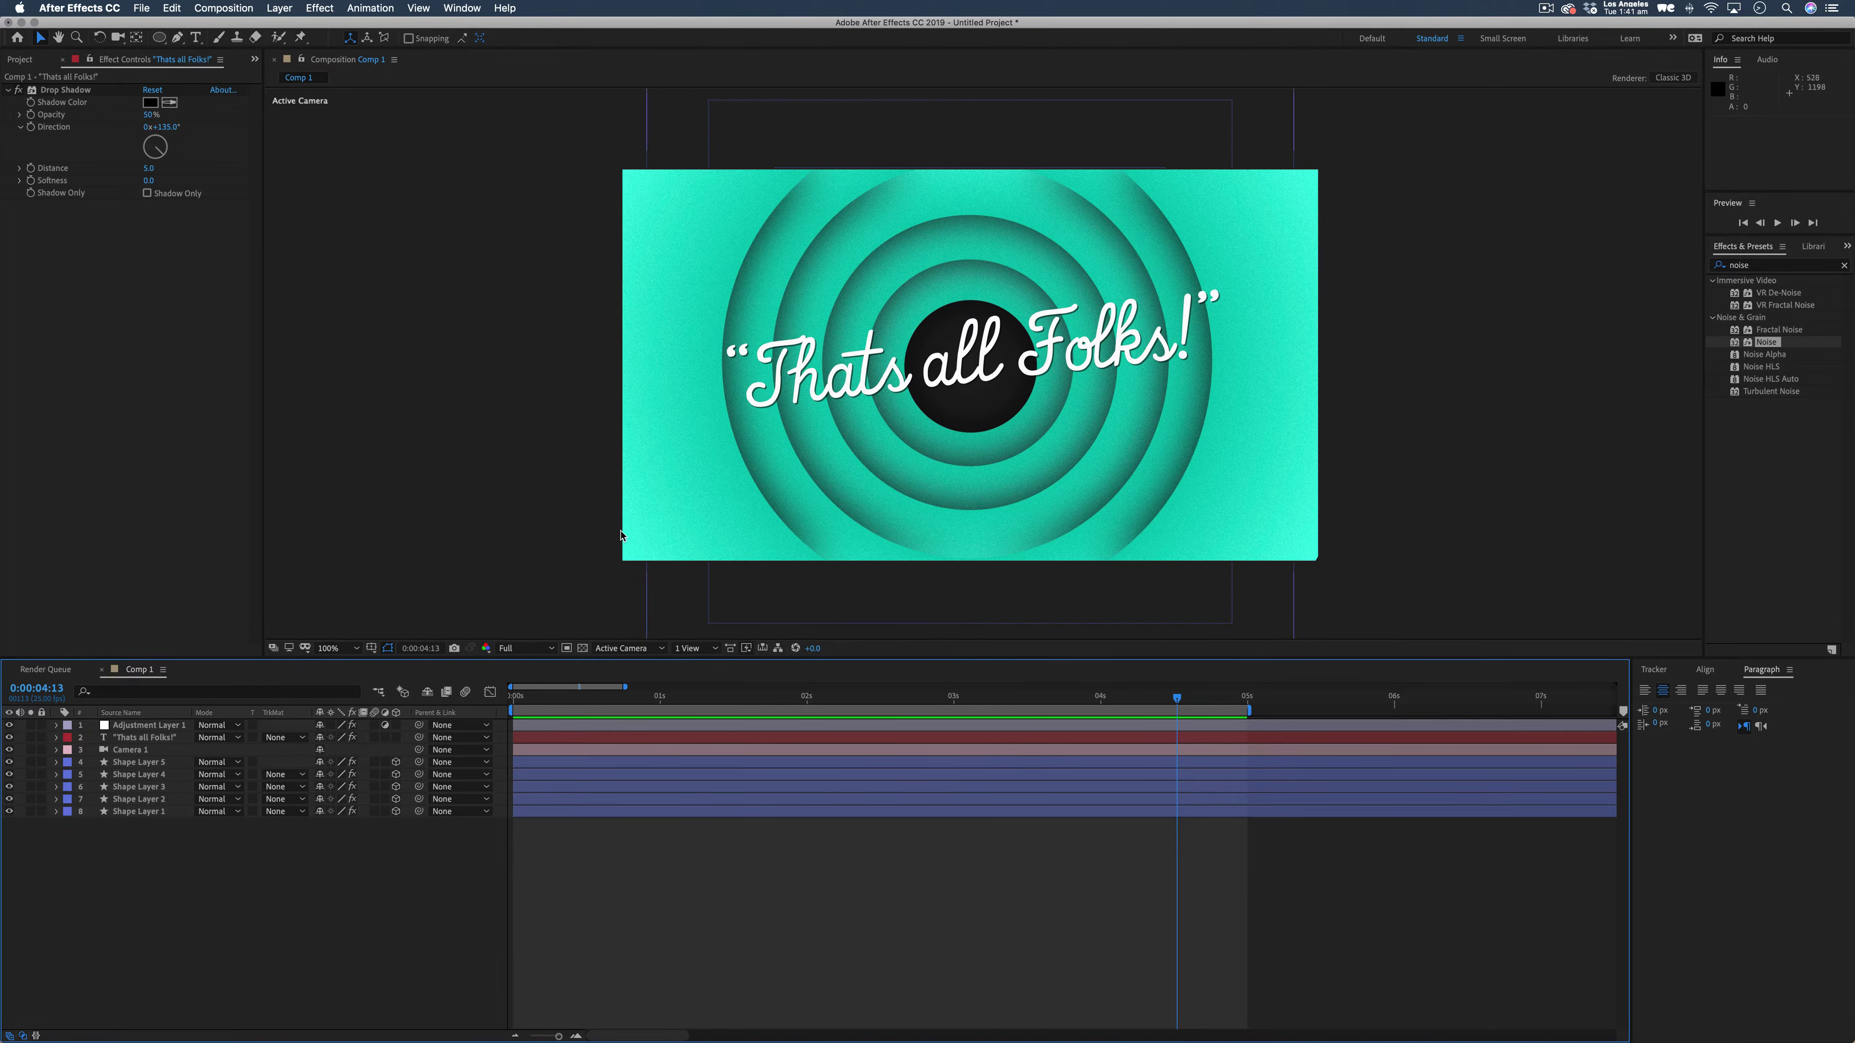
Create a new HDTV 1080 25 composition with a duration of 0:00:15:00.
left_click(231, 9)
left_click(231, 26)
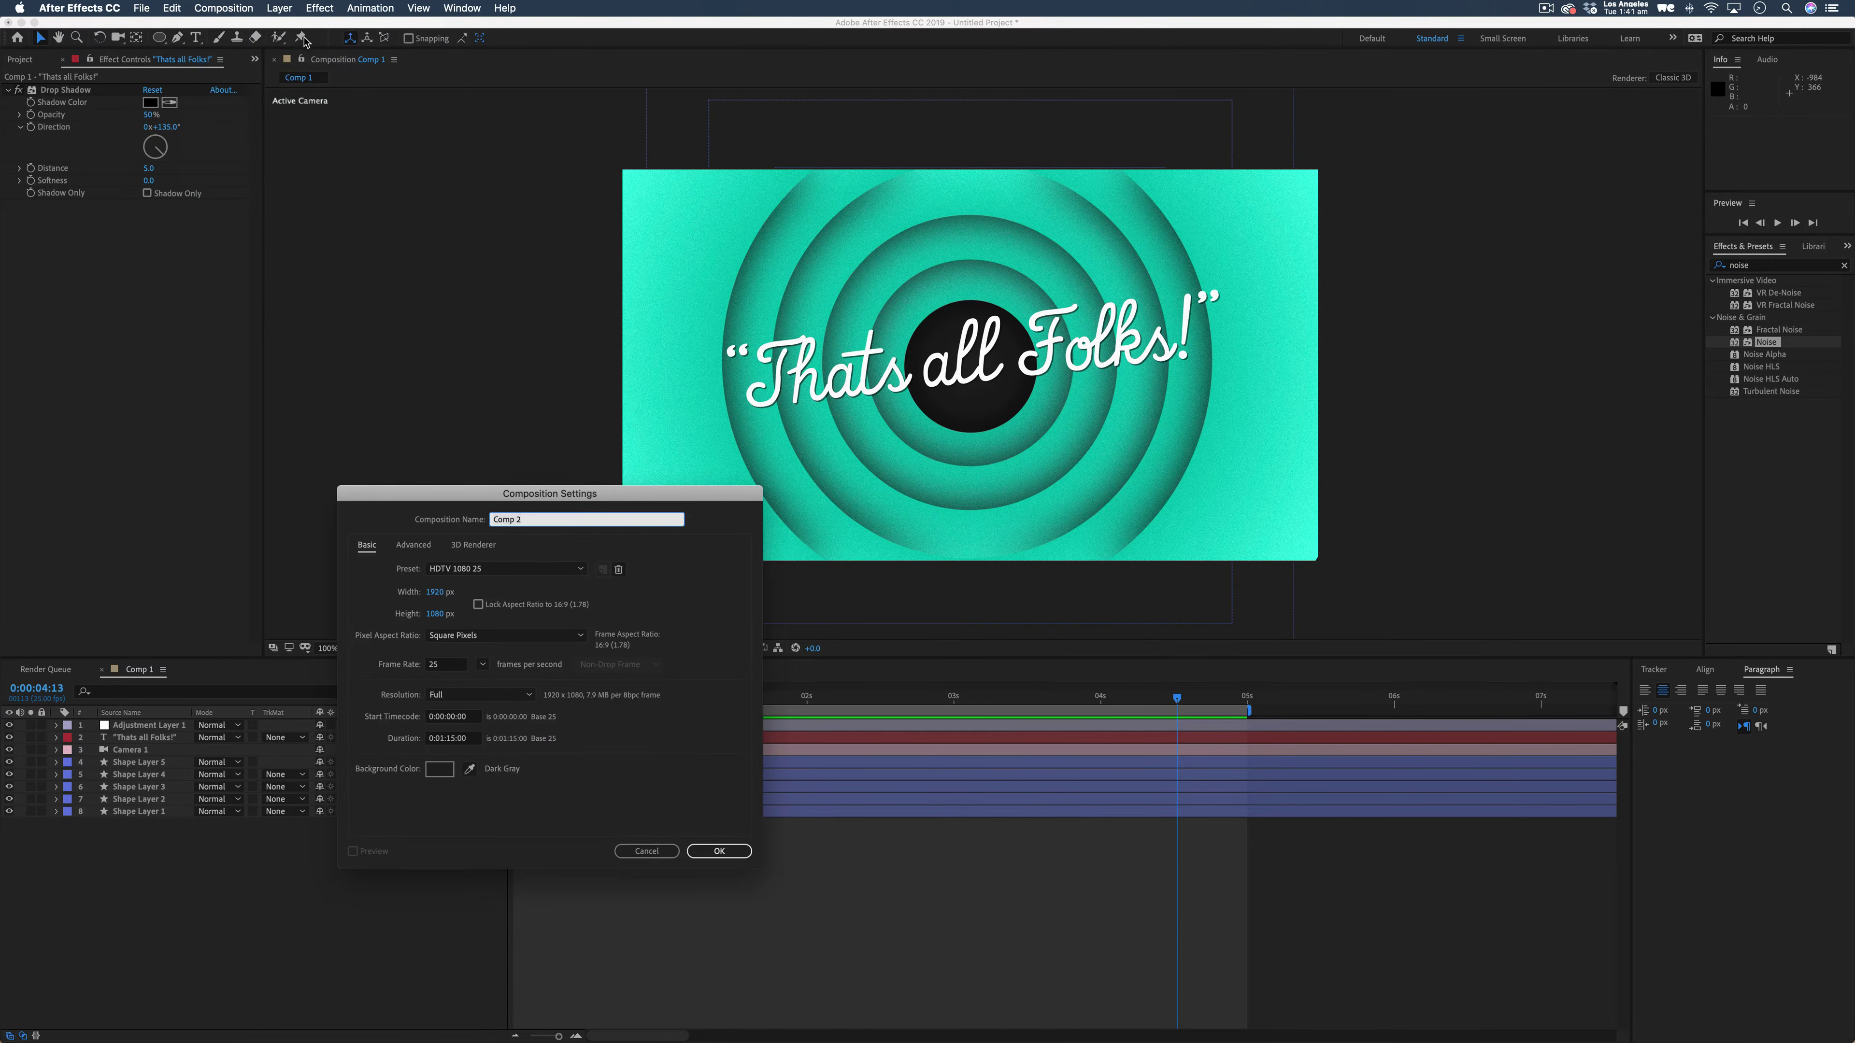
left_click_drag(507, 493, 790, 260)
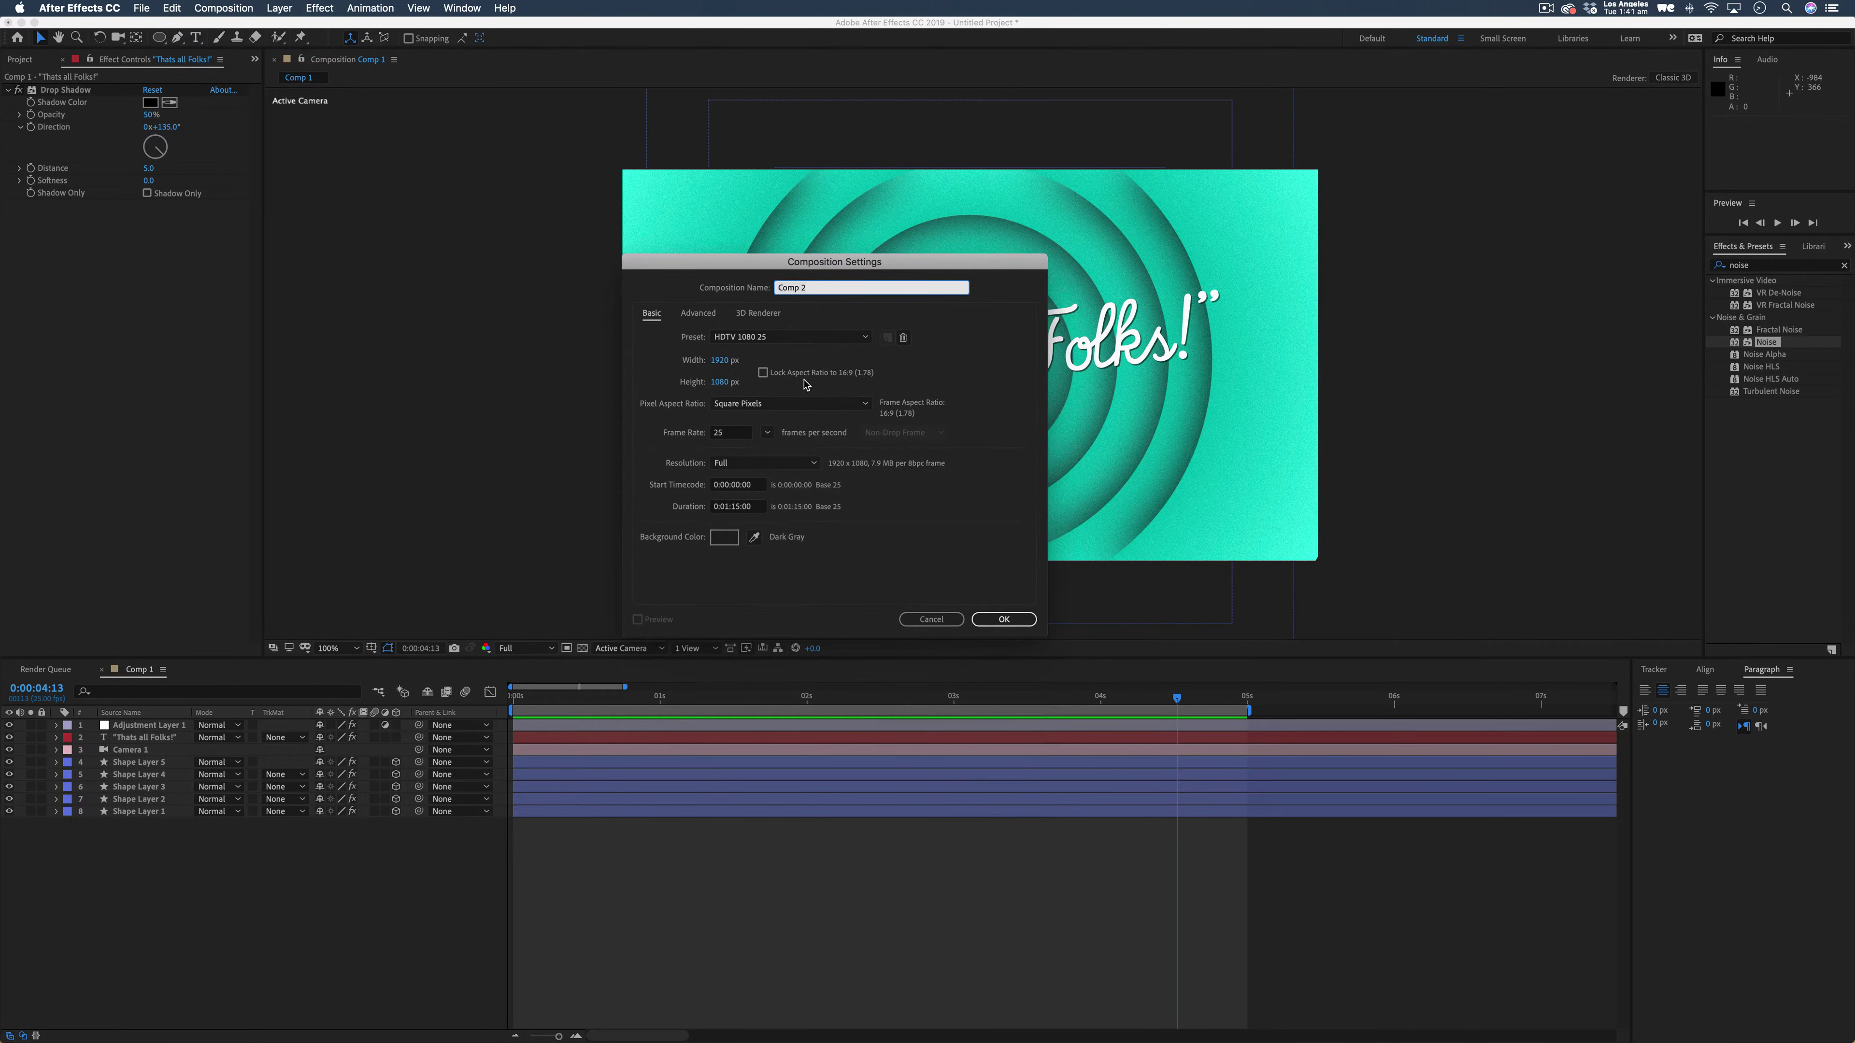
left_click(728, 512)
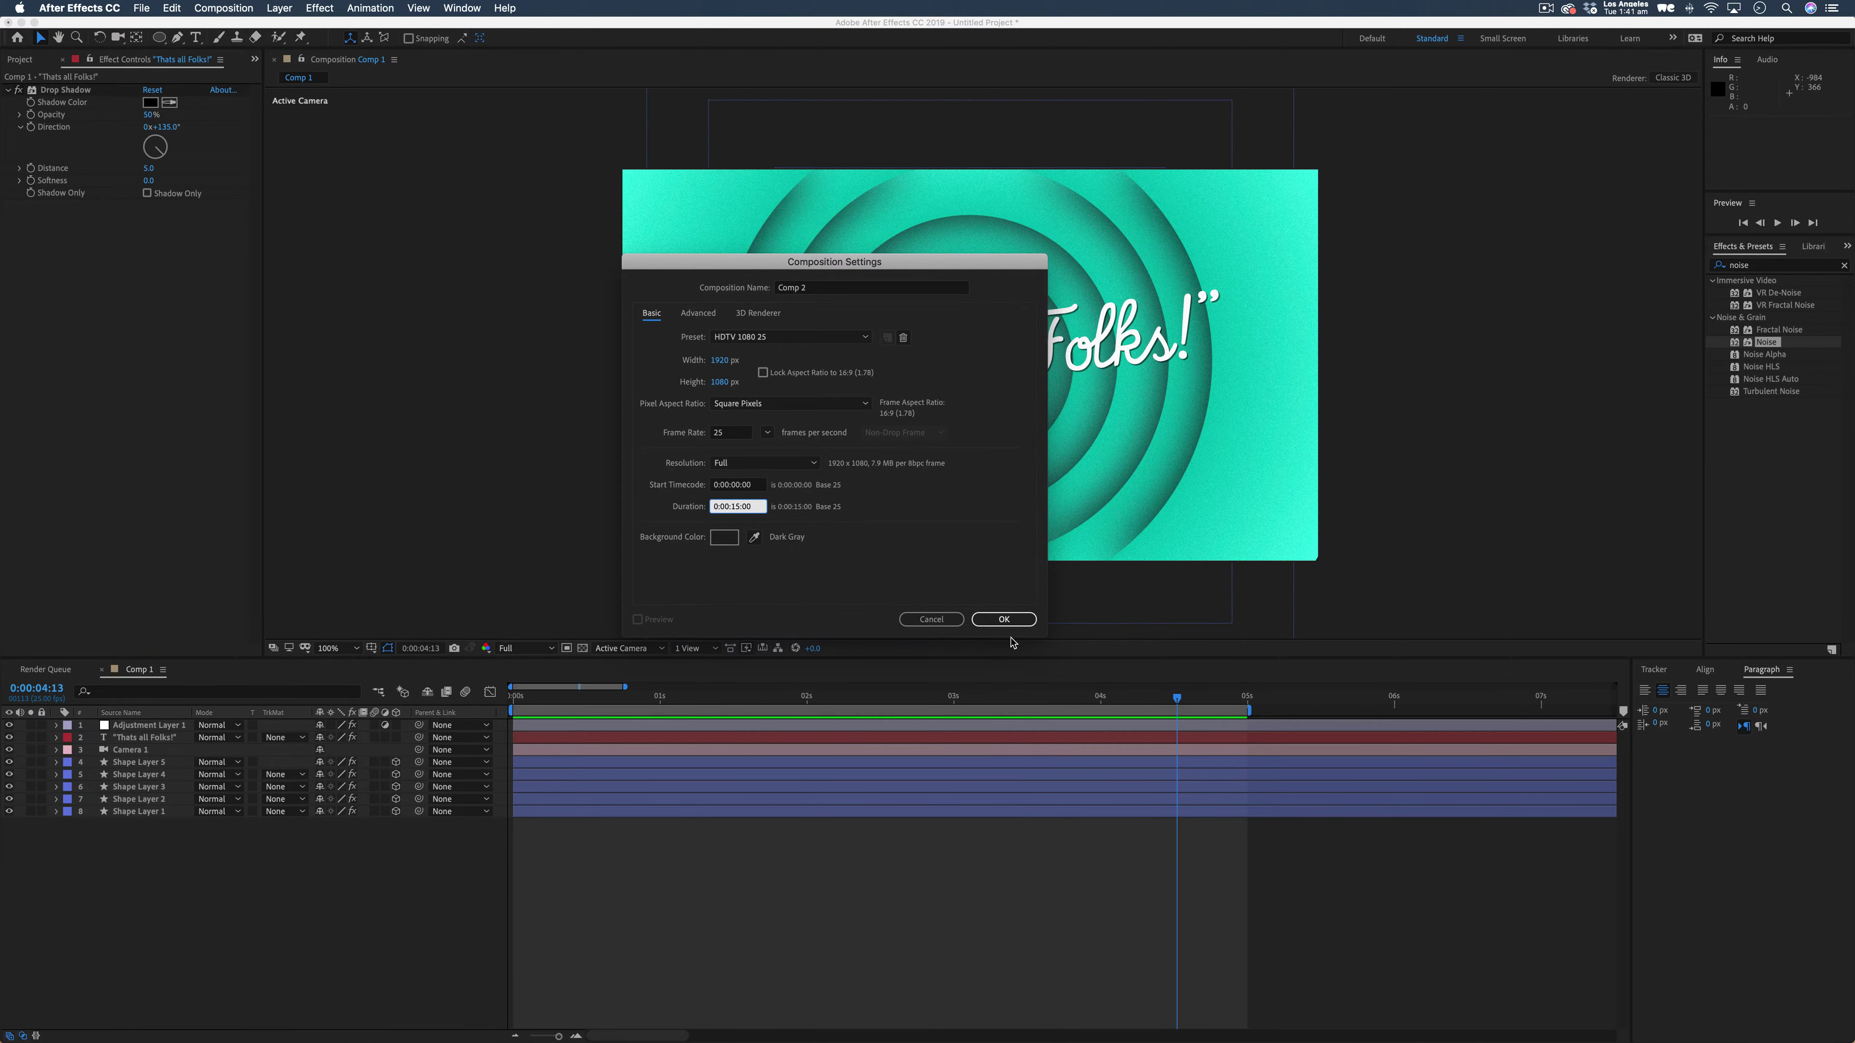
left_click(1012, 620)
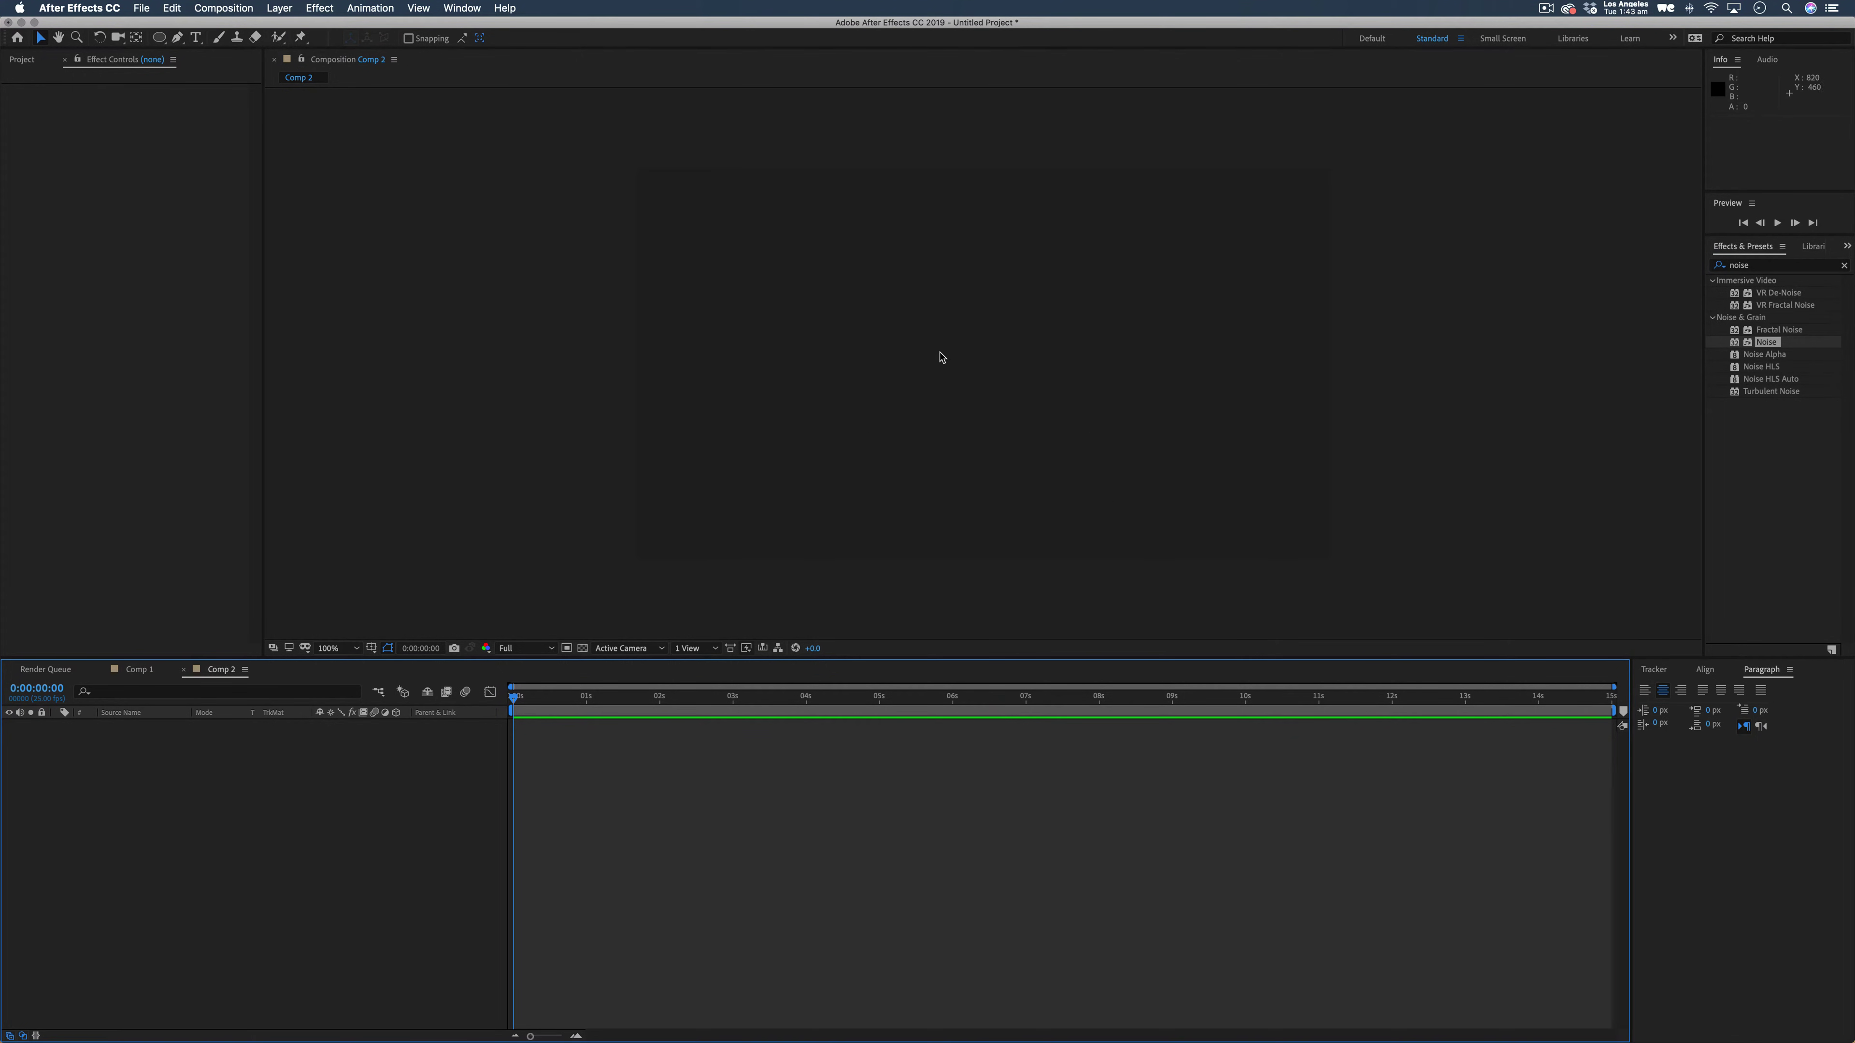
Scrub through the opening of Comp 1 to examine how the rings build up, and return to Comp 2.
left_click(139, 670)
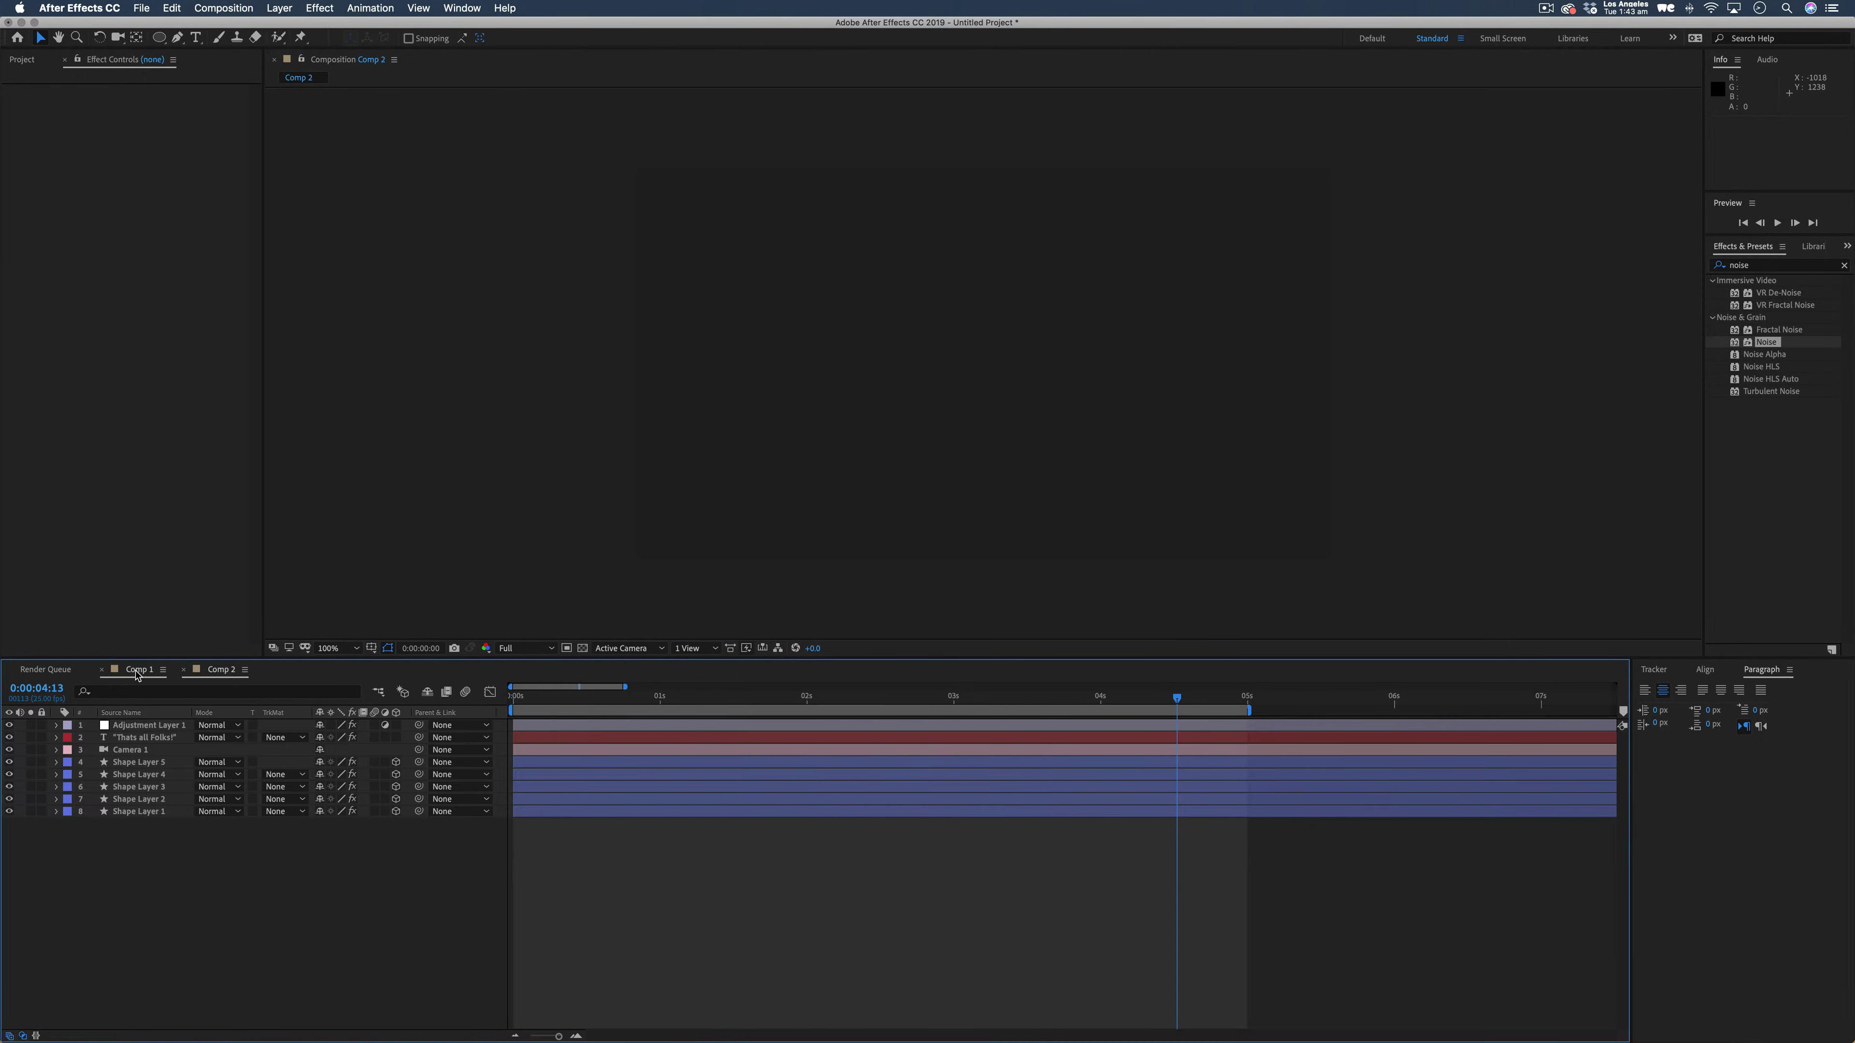
left_click(564, 700)
left_click_drag(541, 703, 636, 703)
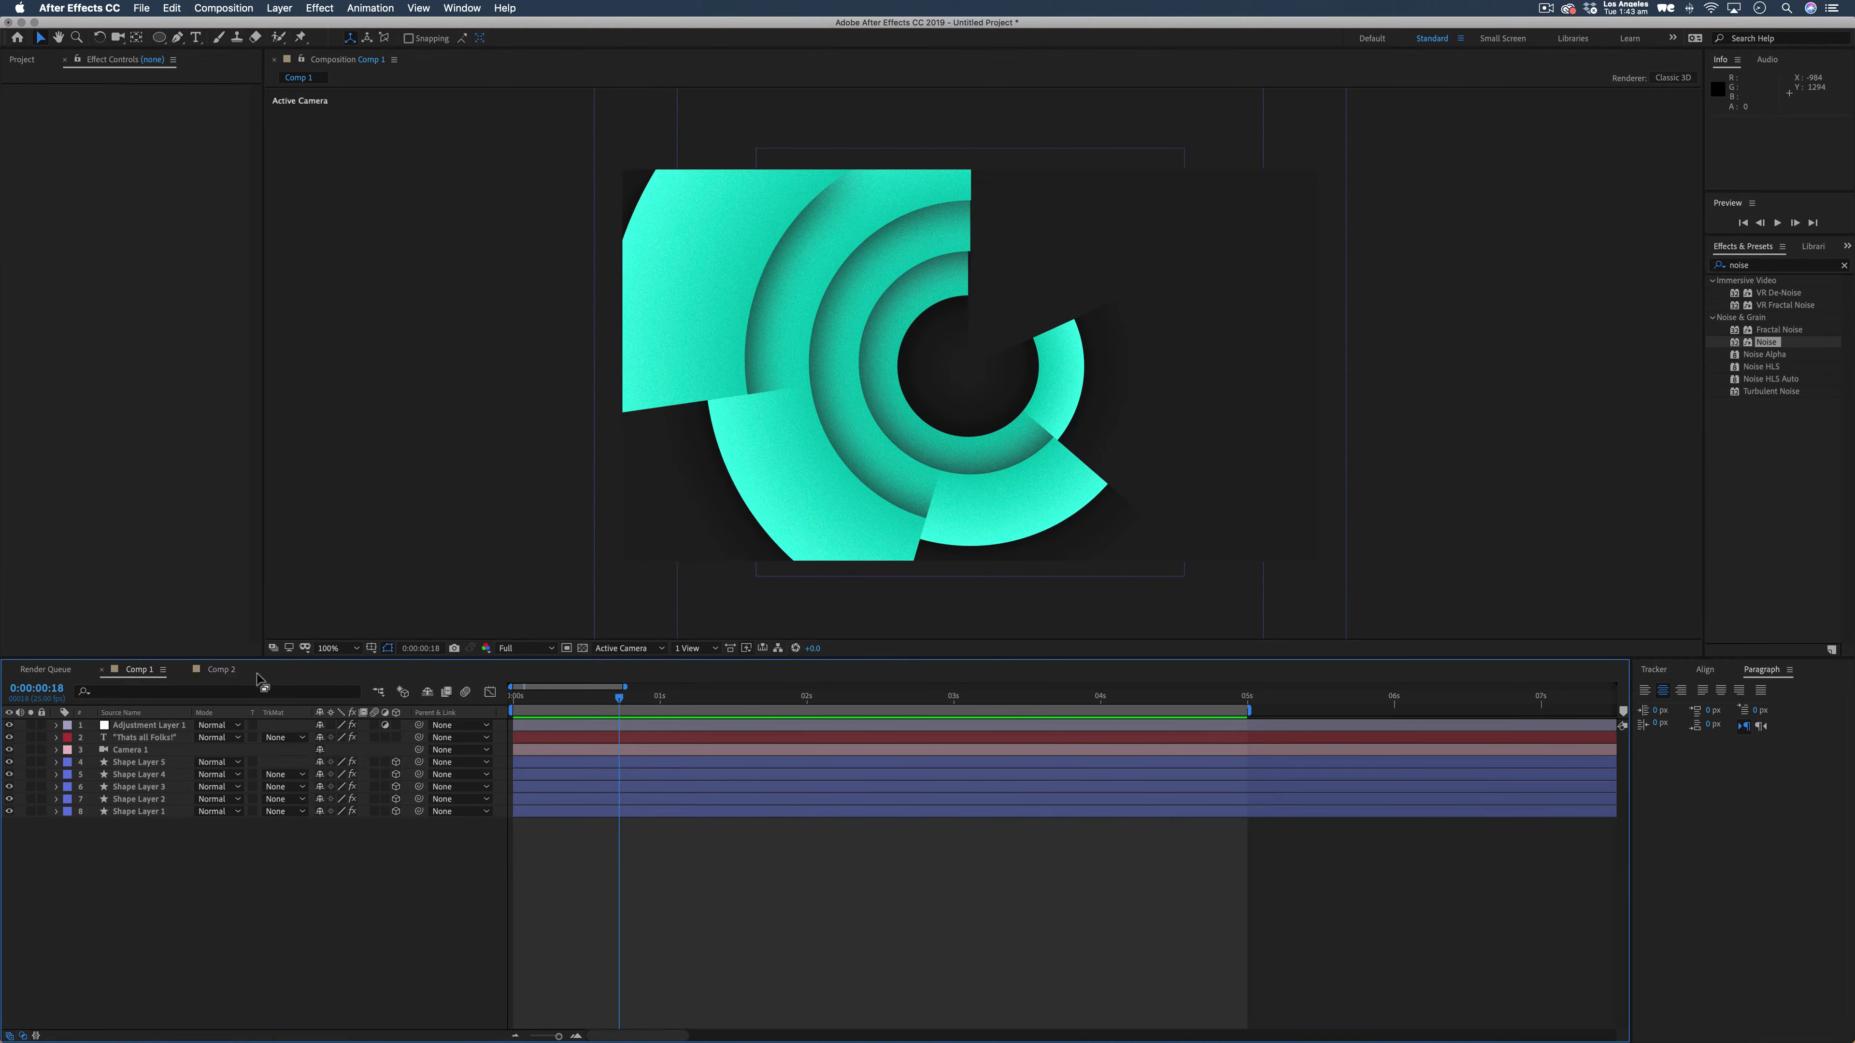
left_click(221, 670)
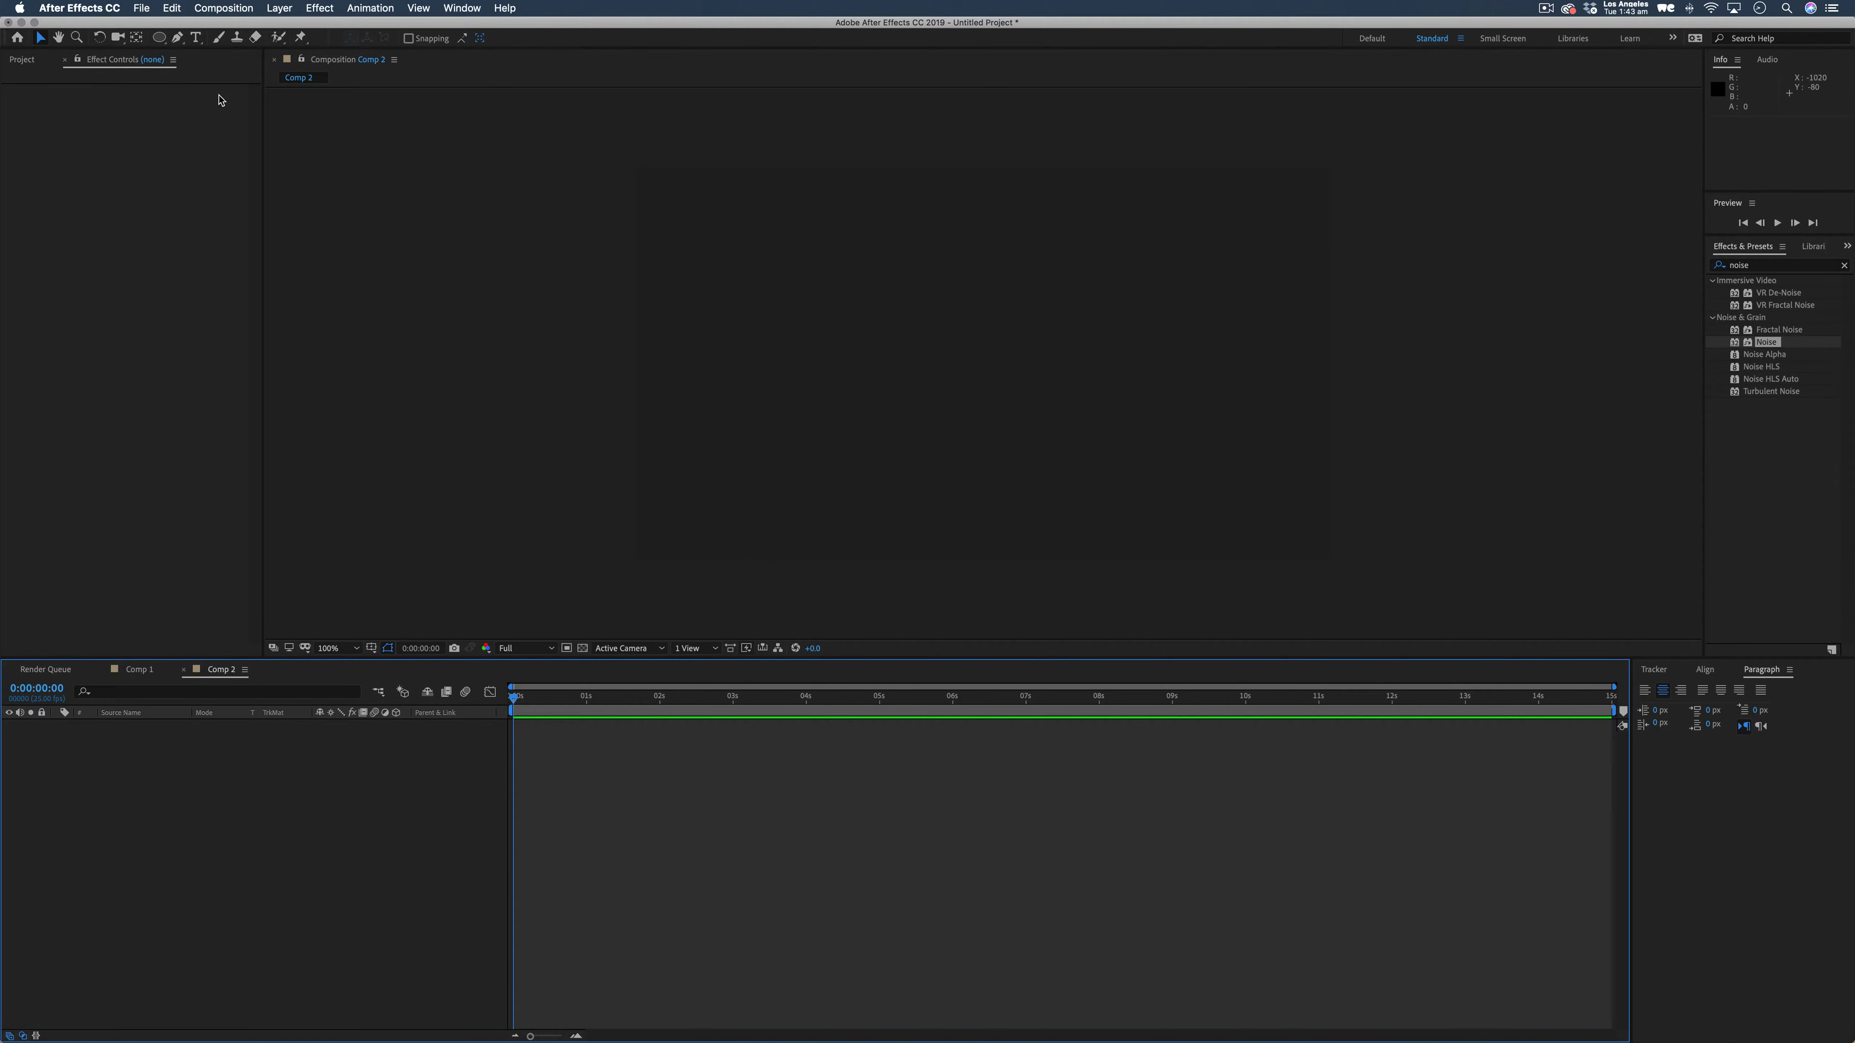
Show the title/action-safe guides and draw a large circle centred in the frame with the Ellipse tool.
left_click(159, 38)
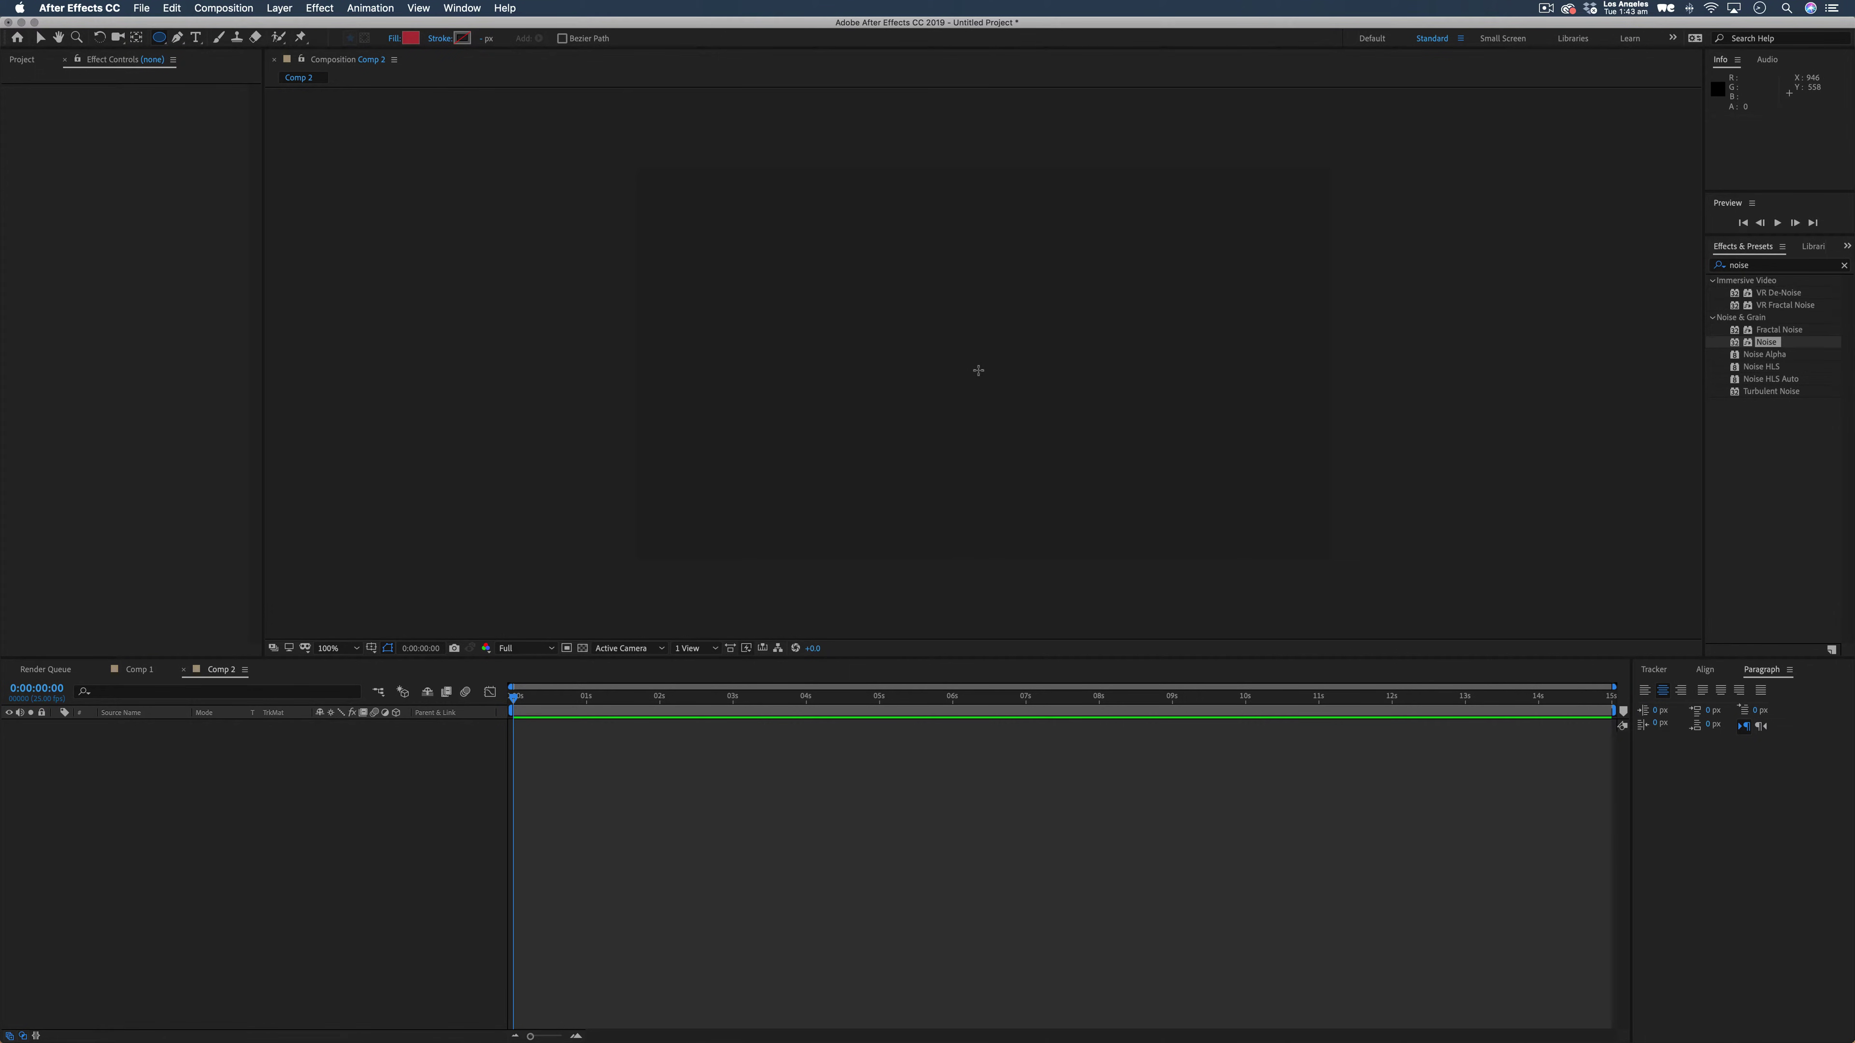
key("apostrophe")
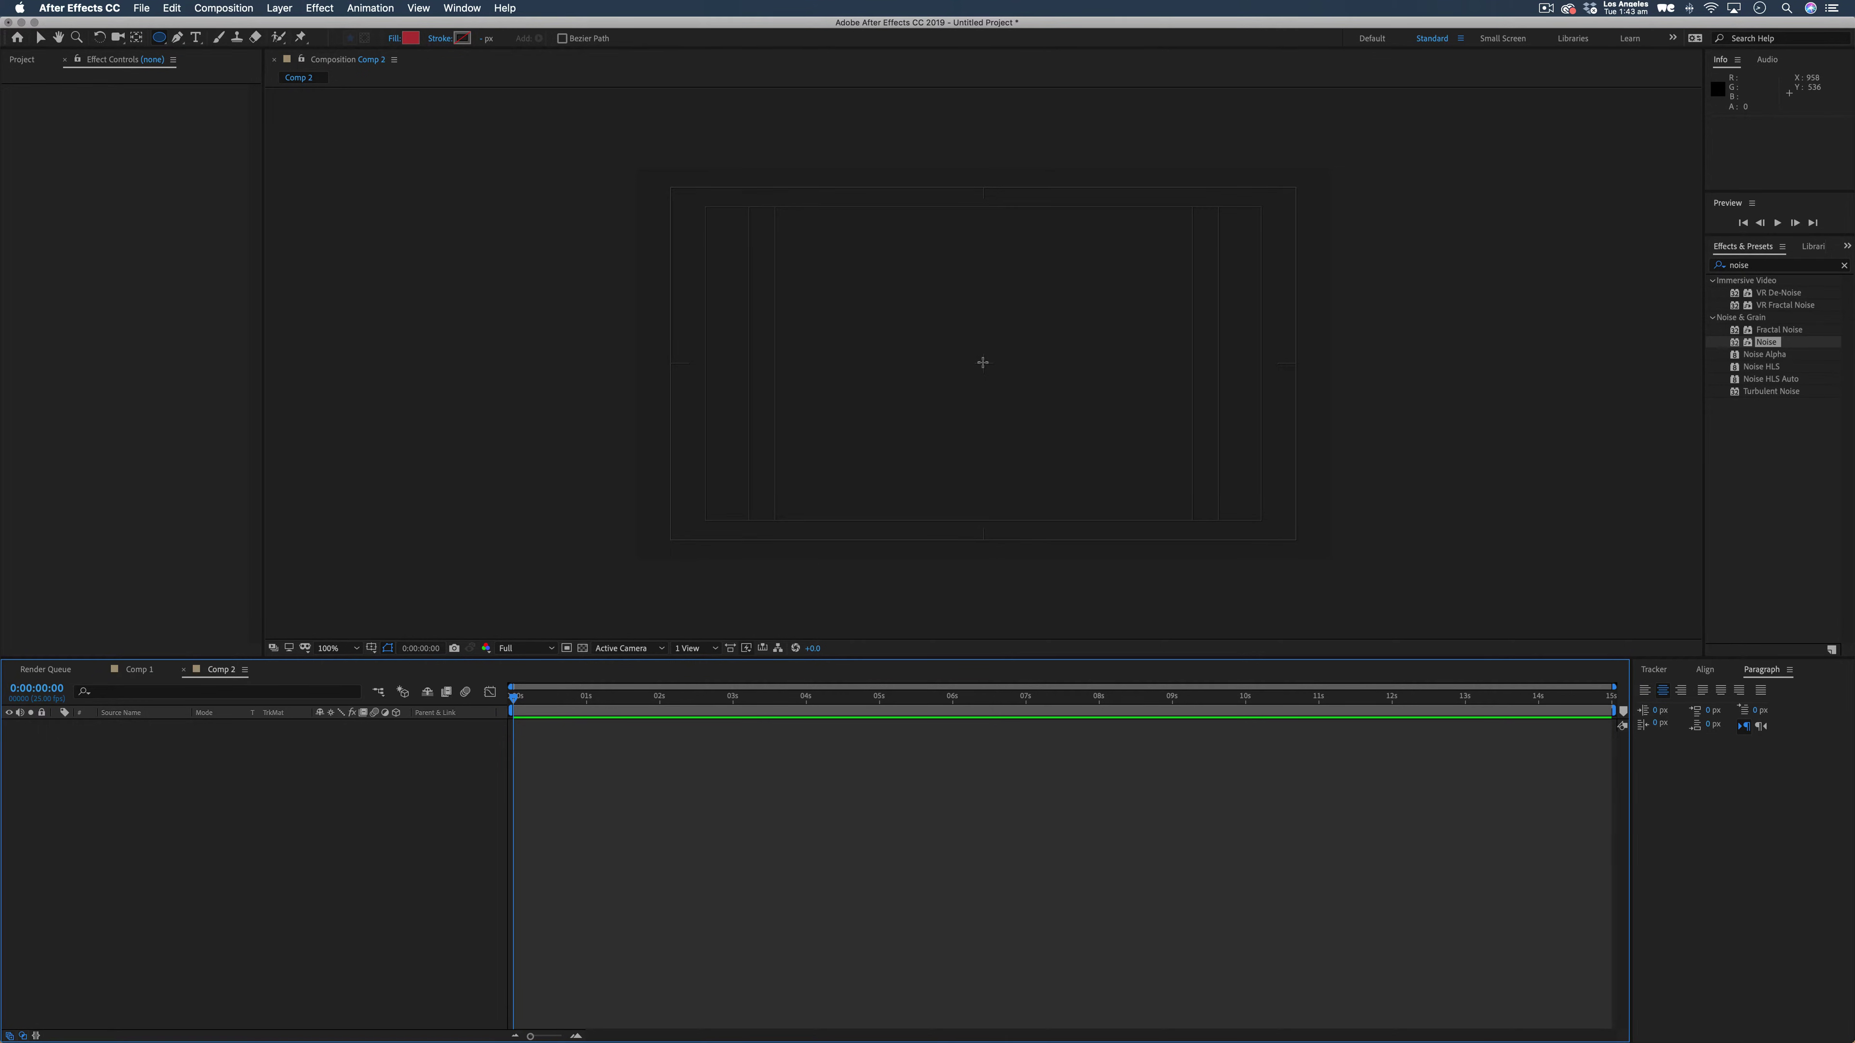
mouse_move(983, 363)
left_mouse_down()
mouse_move(1108, 267)
mouse_move(1002, 361)
mouse_move(1127, 278)
left_mouse_up()
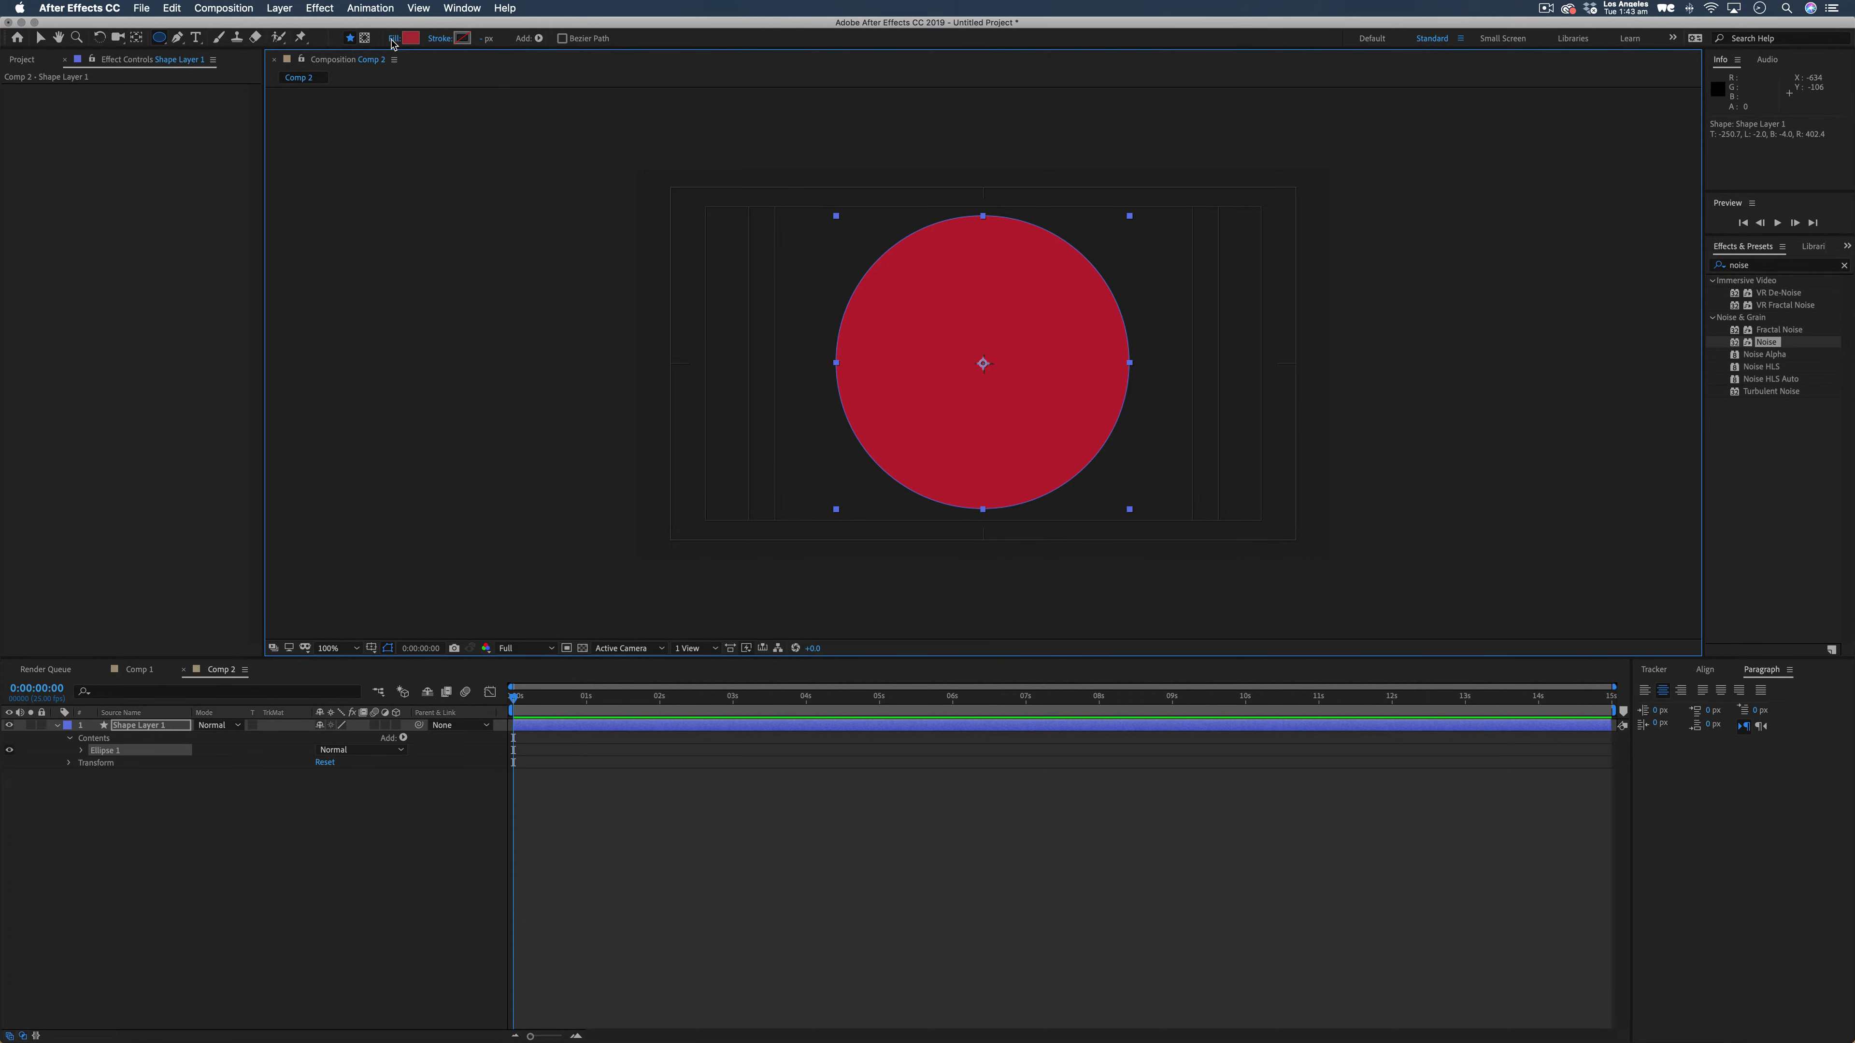
Set the circle's fill to none and its stroke to a radial gradient.
left_click(393, 38)
left_click(856, 507)
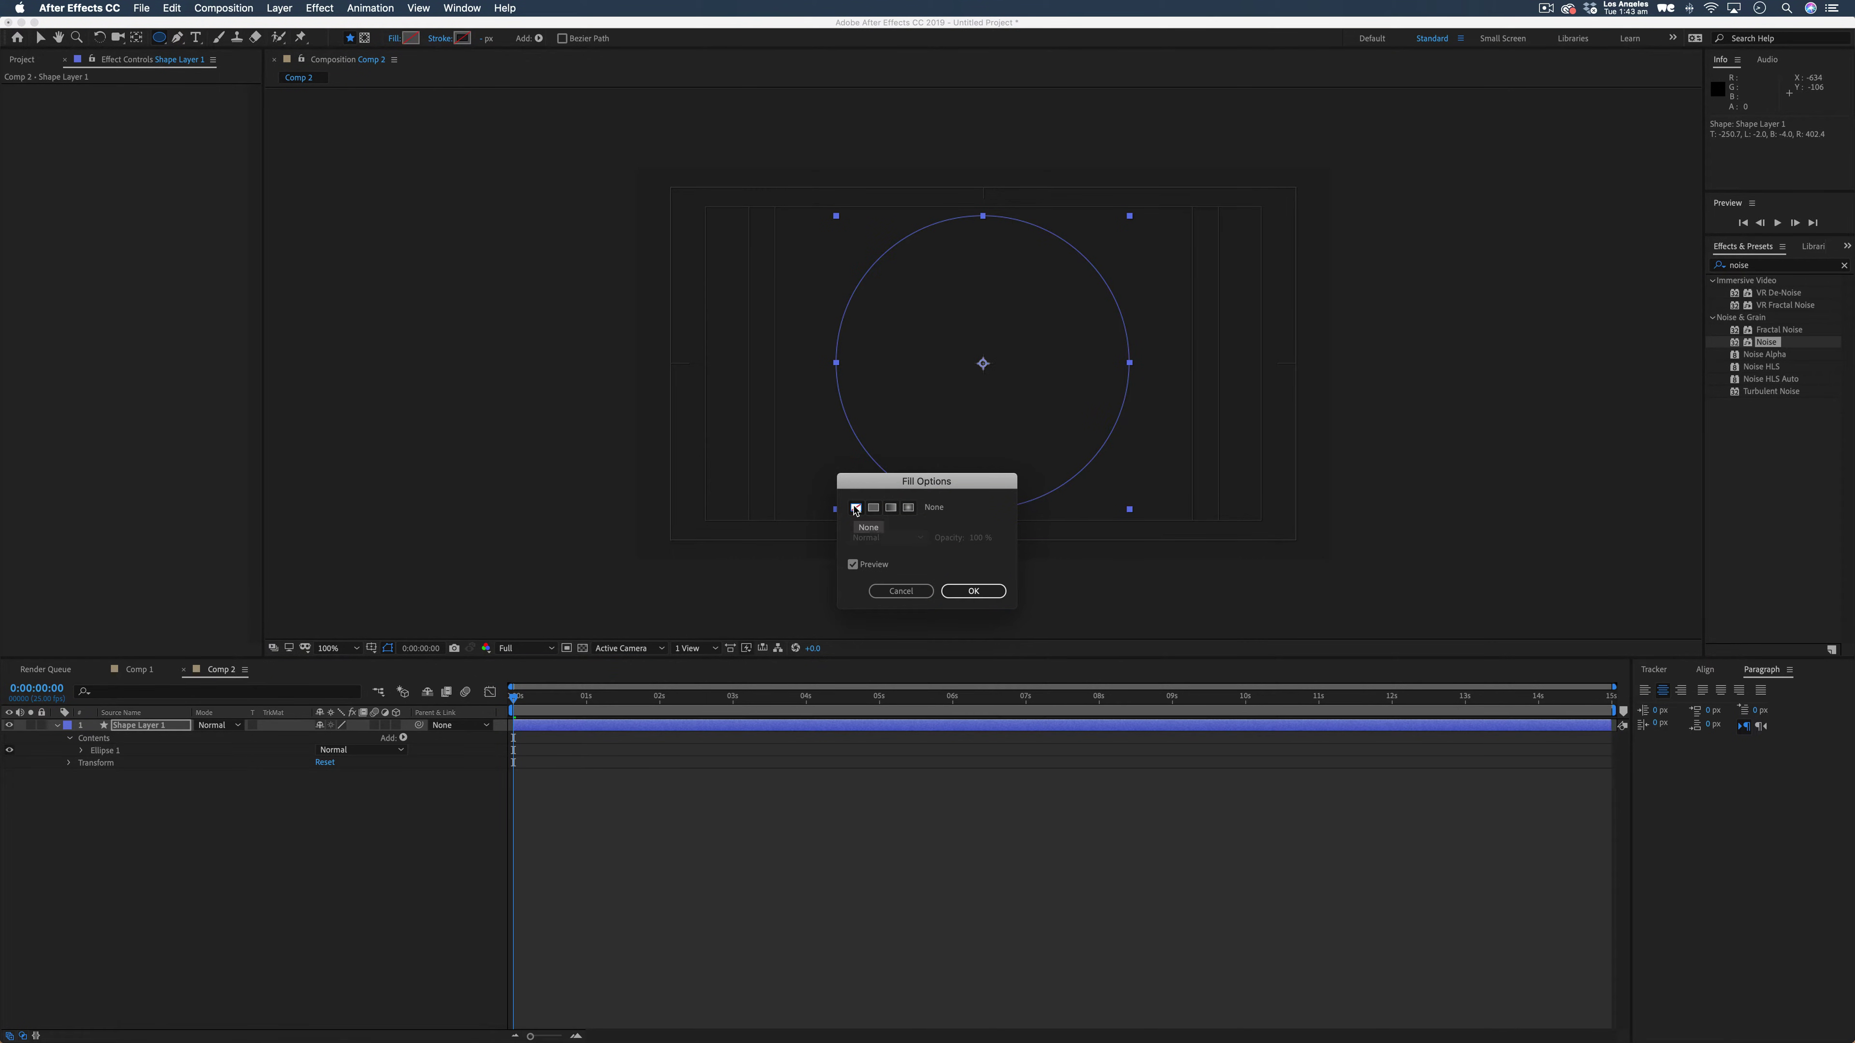
left_click(972, 593)
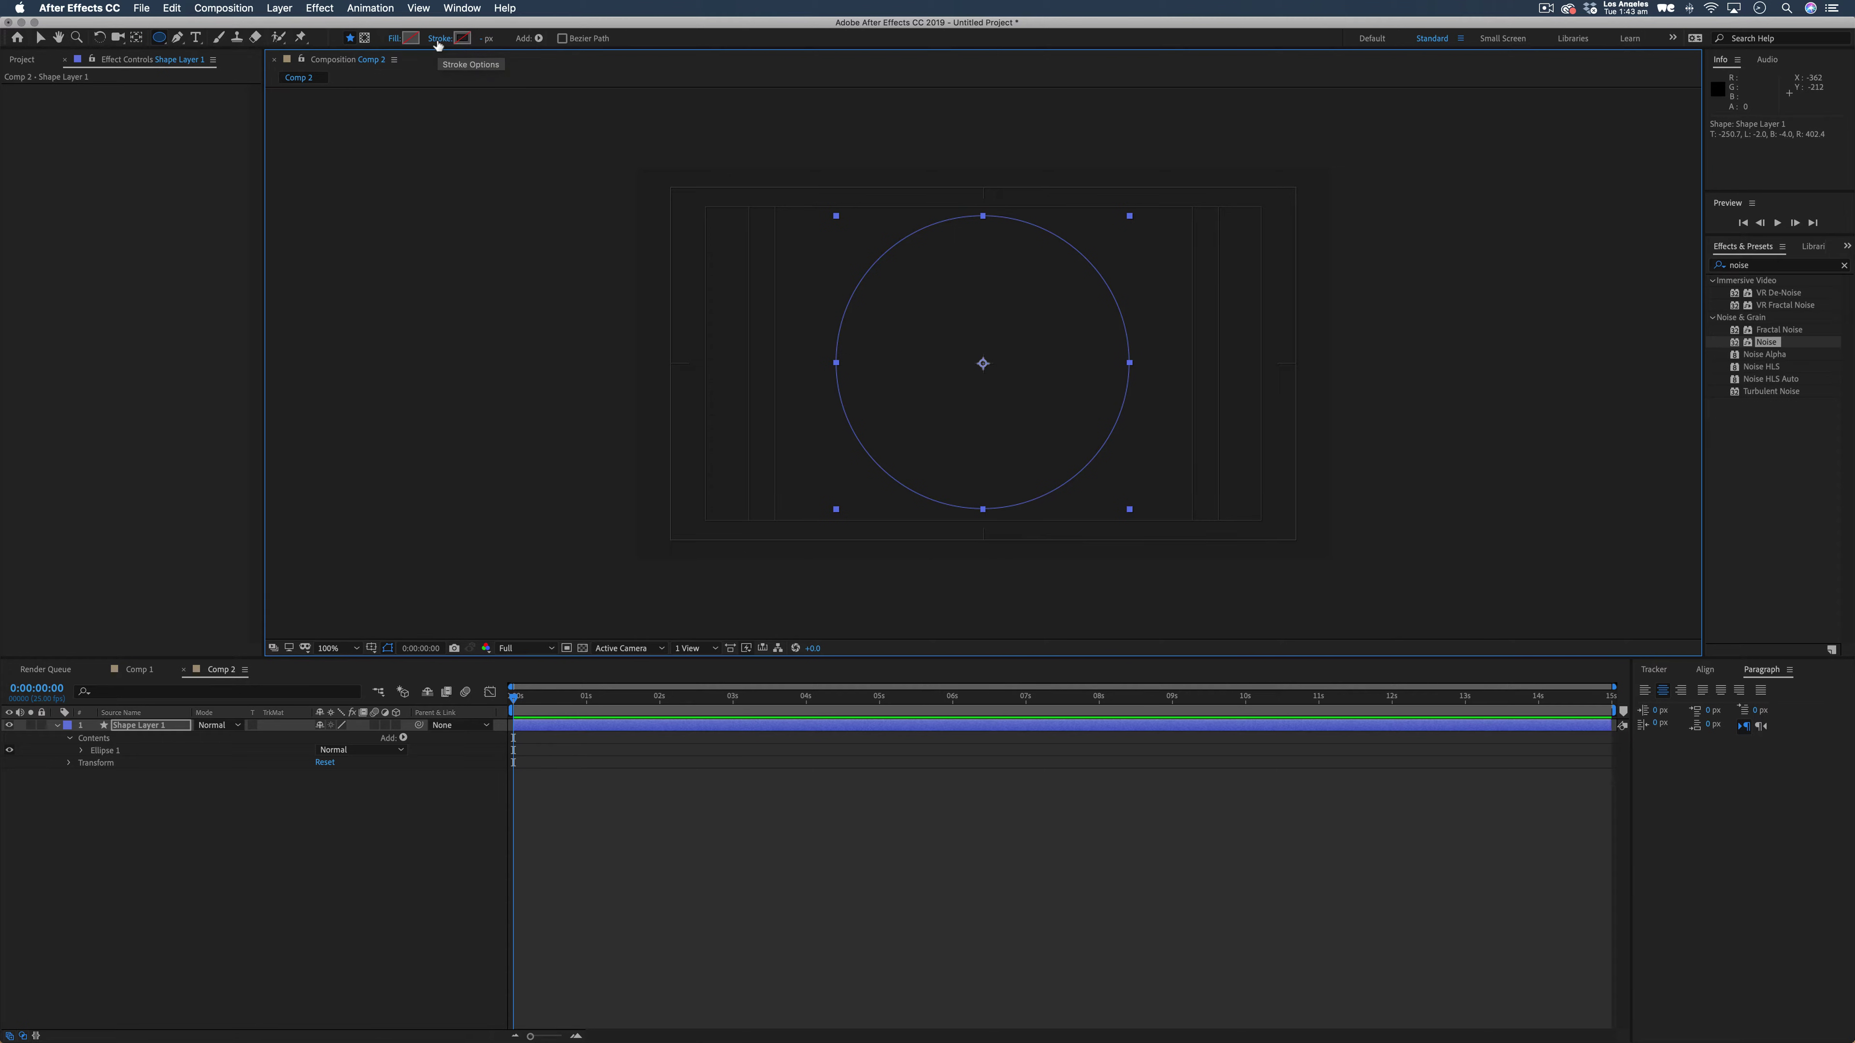
left_click(438, 42)
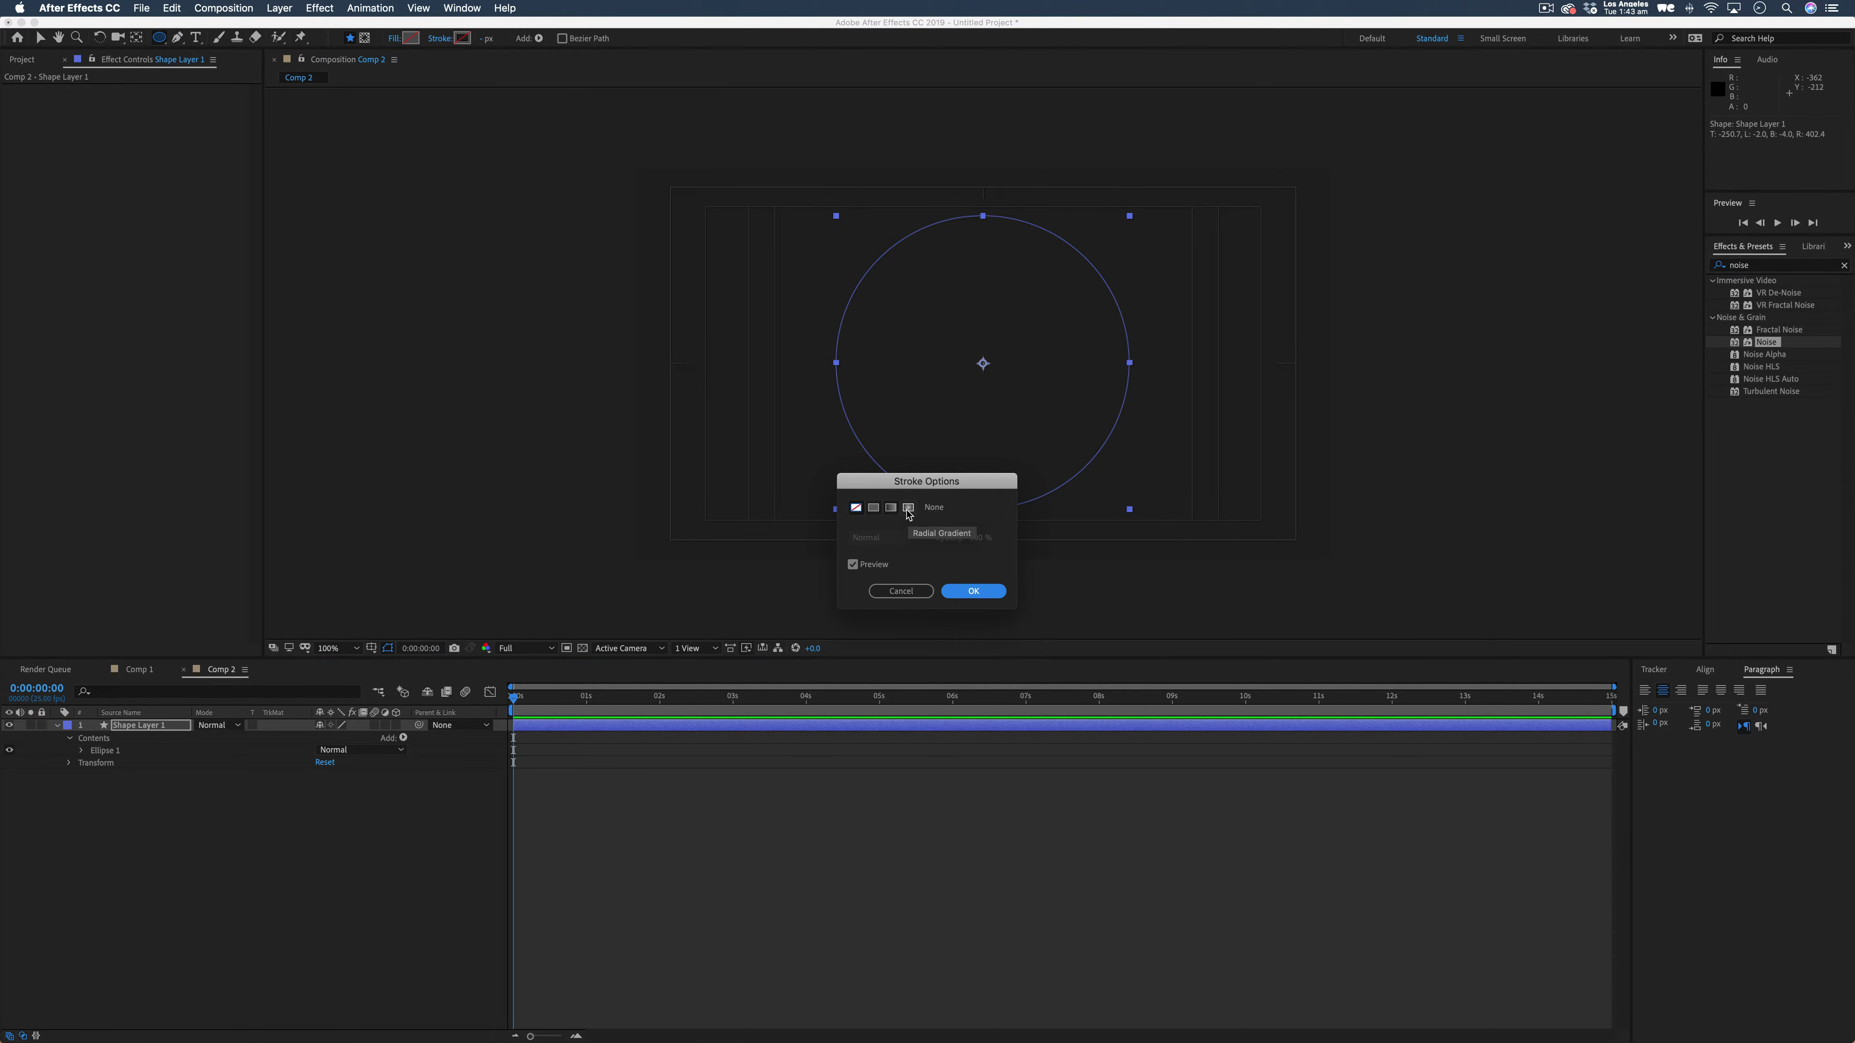
left_click(908, 509)
left_click(964, 591)
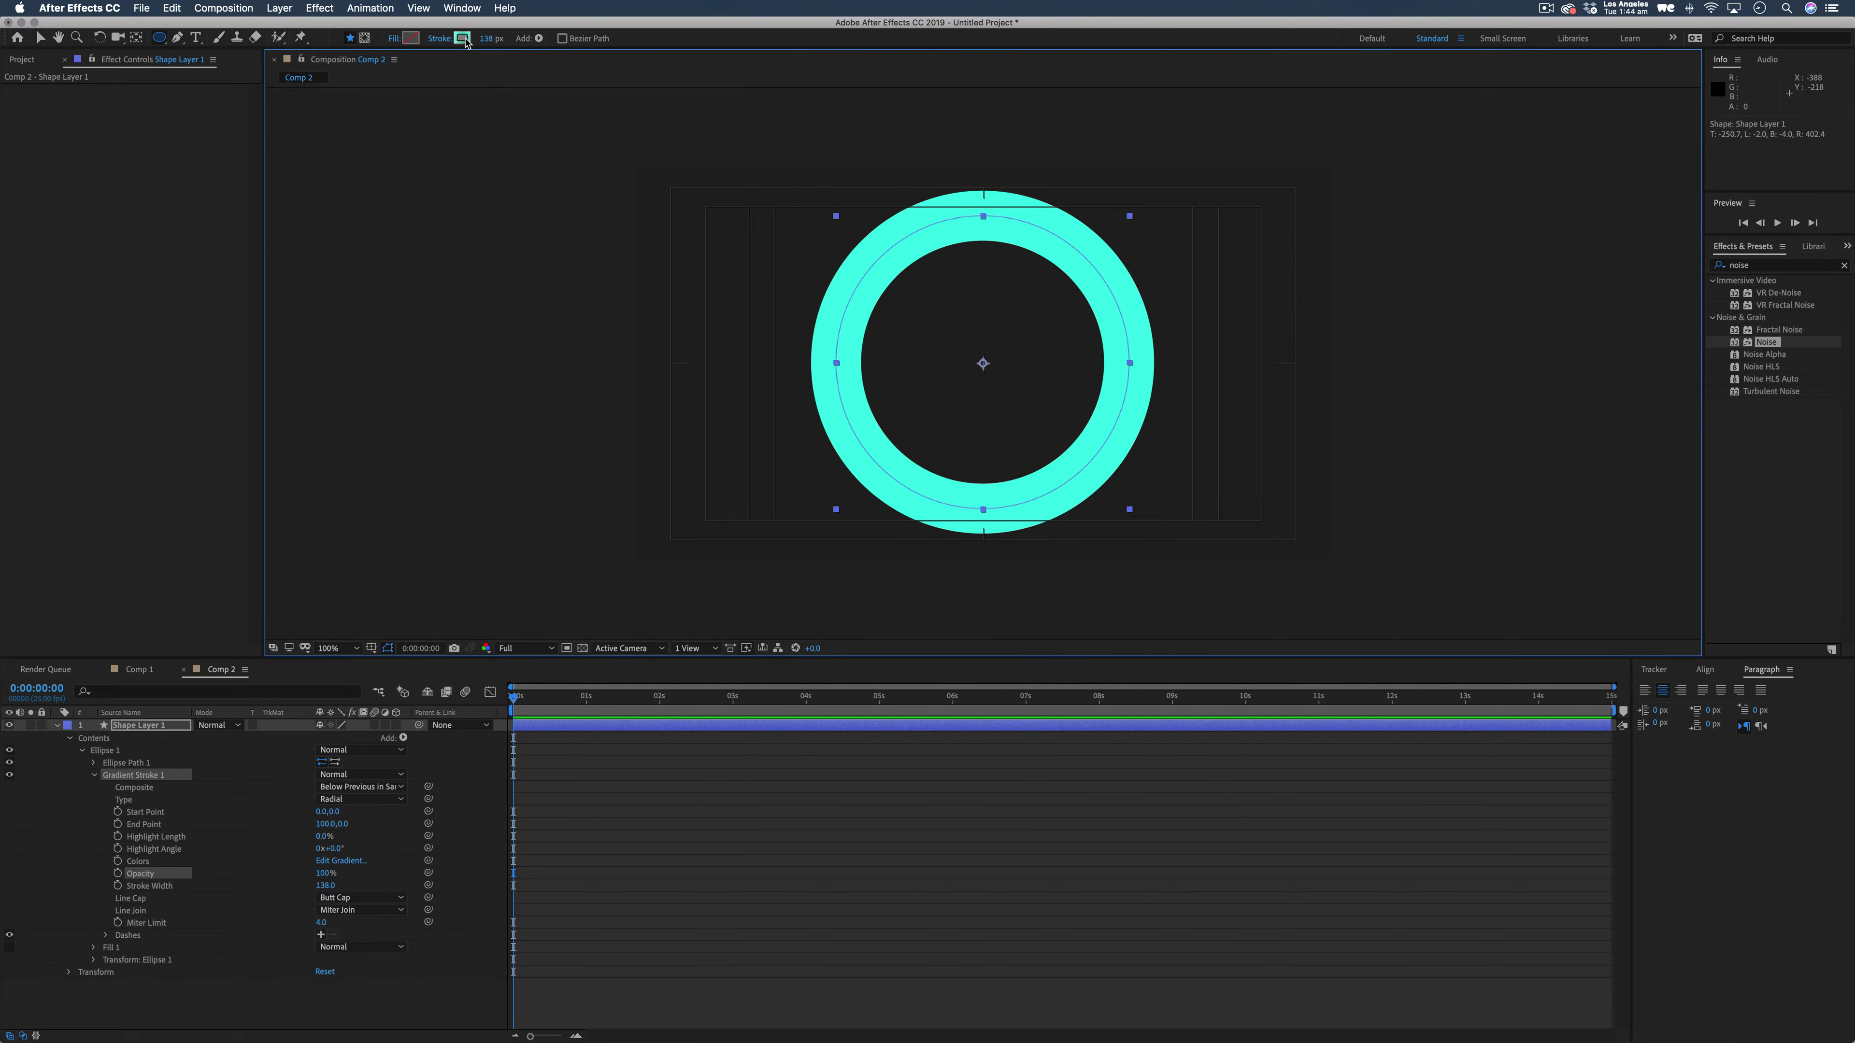
Recolour the stroke gradient from a darker green to turquoise 5CEFE4 and extend its end point just past the ring's outer edge.
left_click(462, 40)
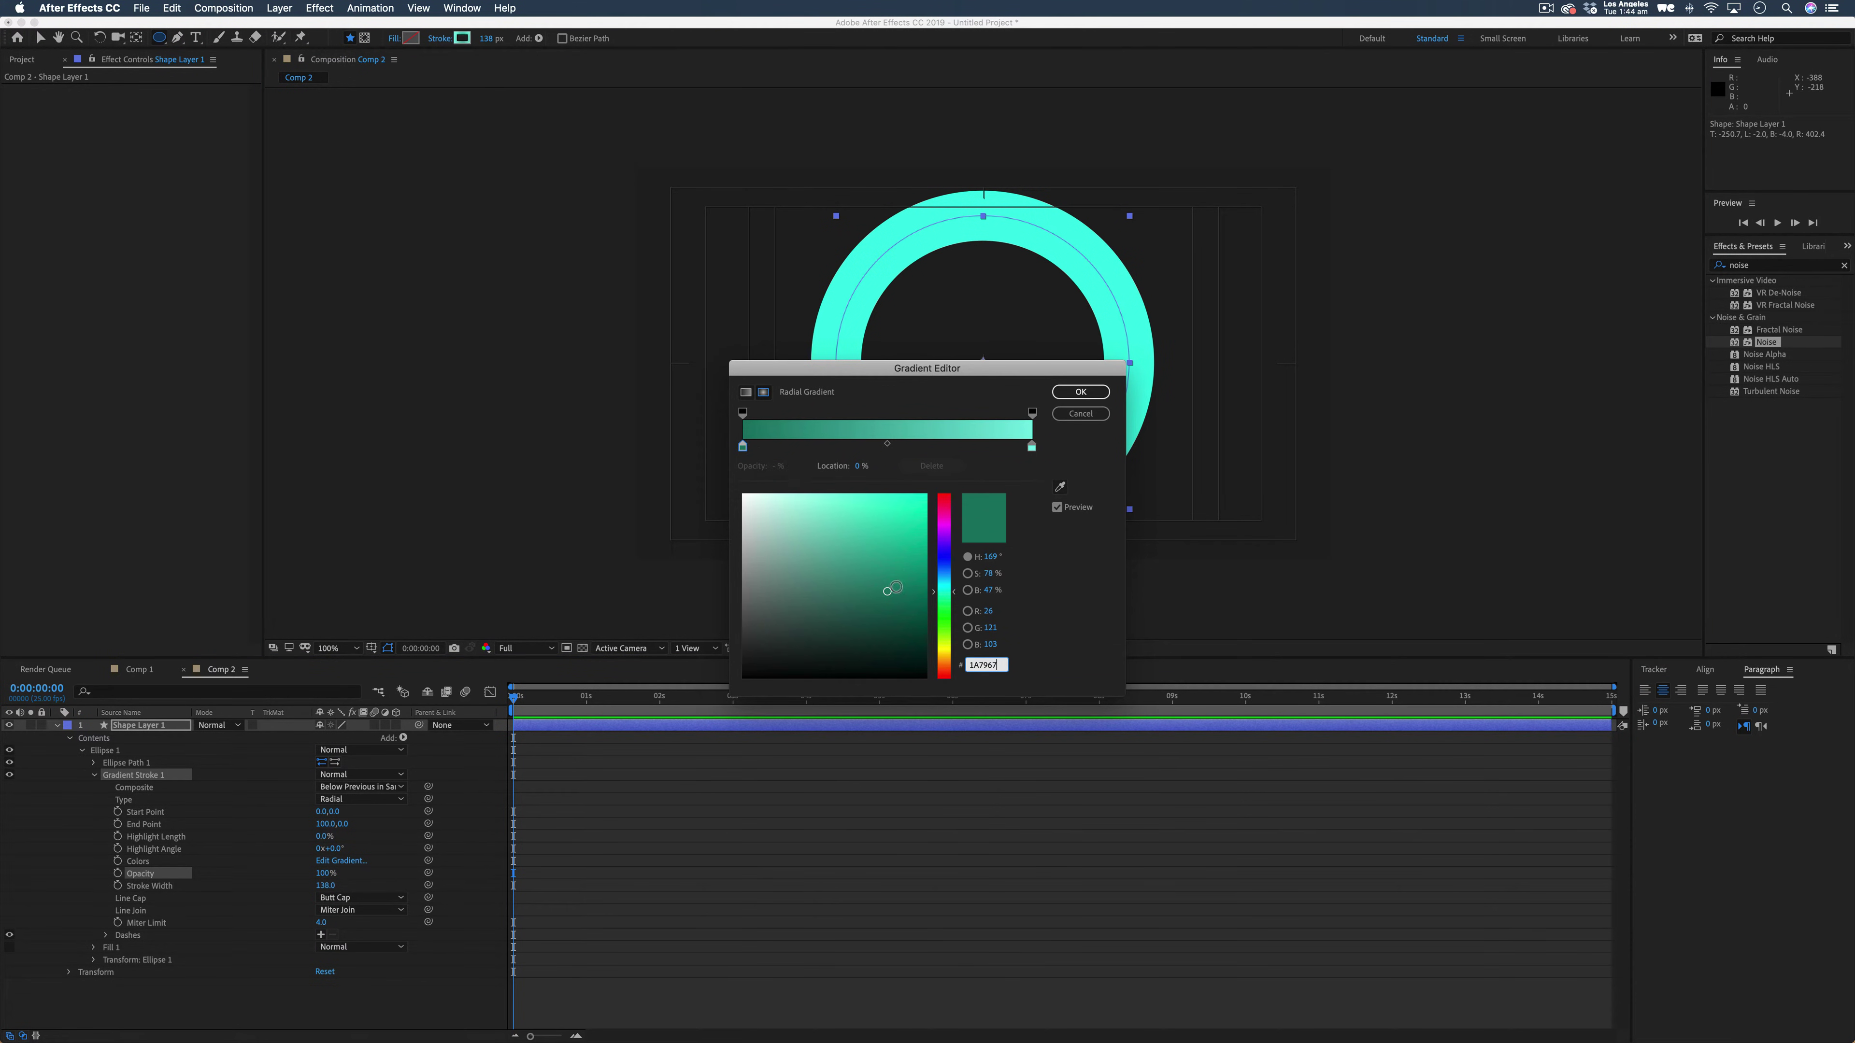
left_click(744, 447)
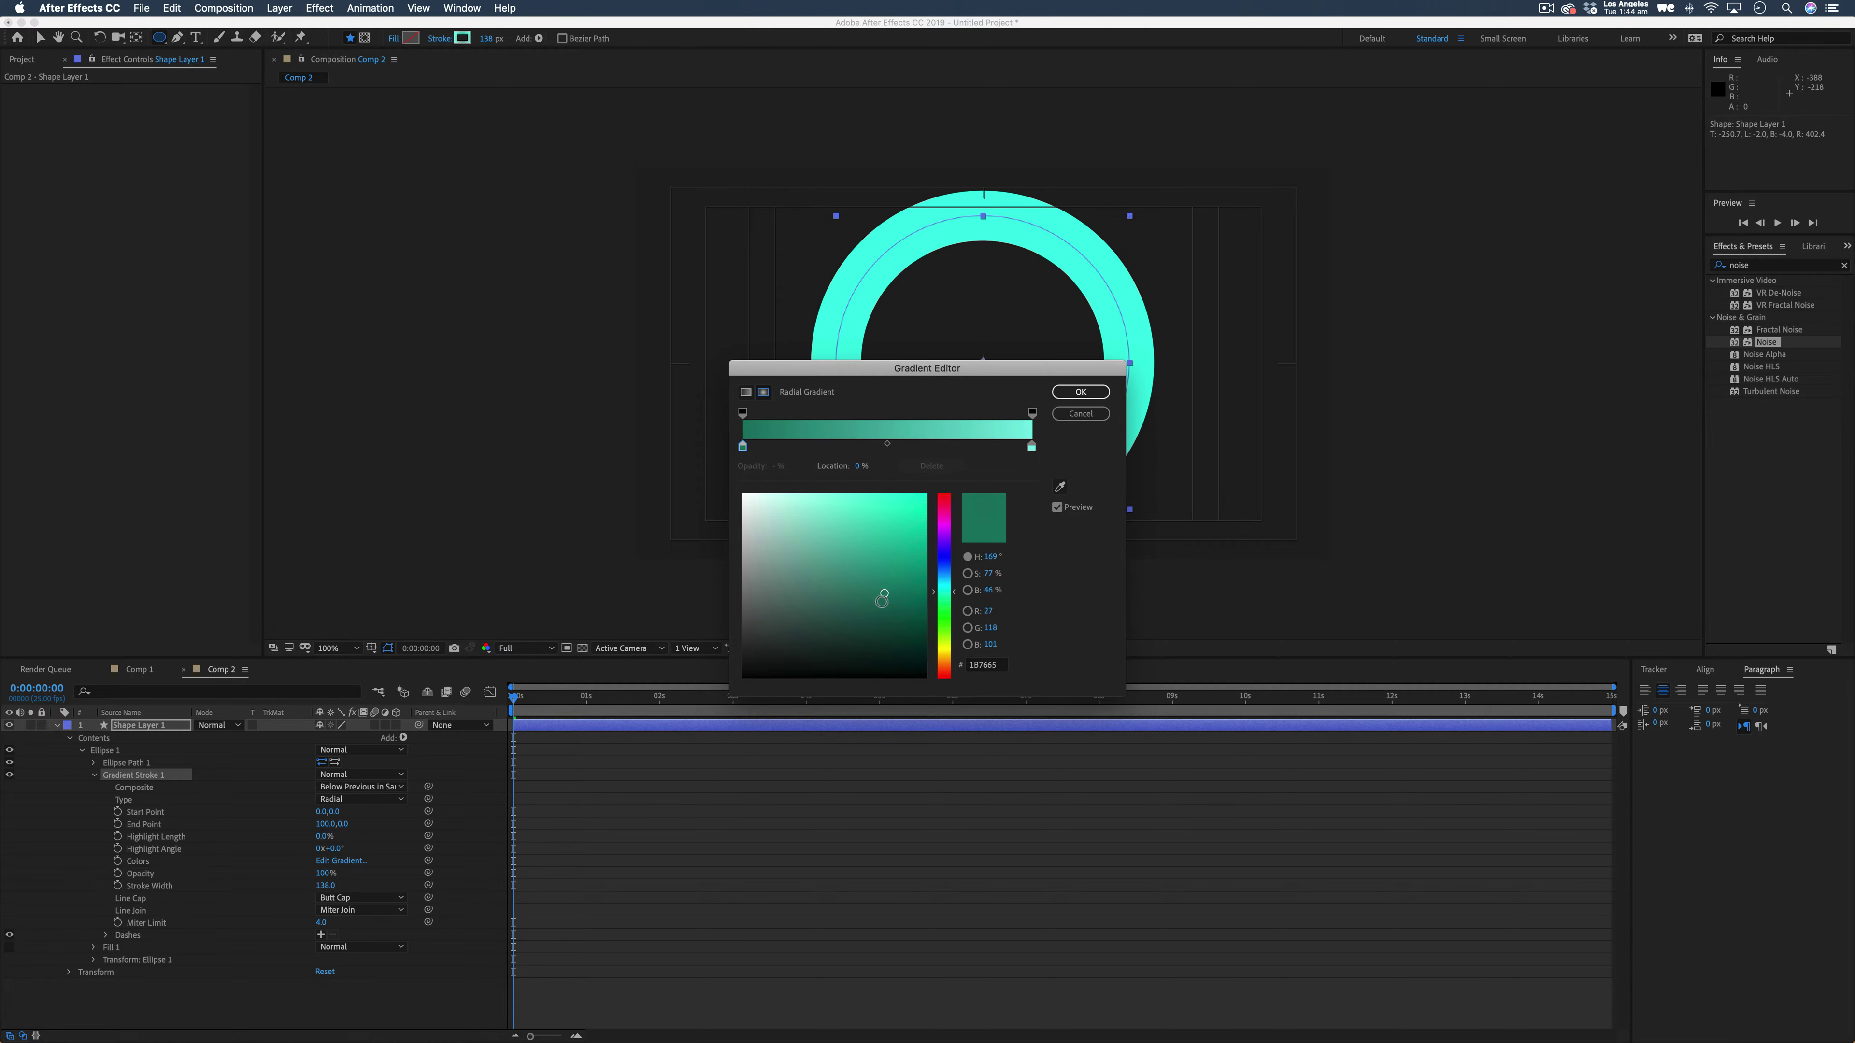
left_click(892, 612)
left_click(1031, 447)
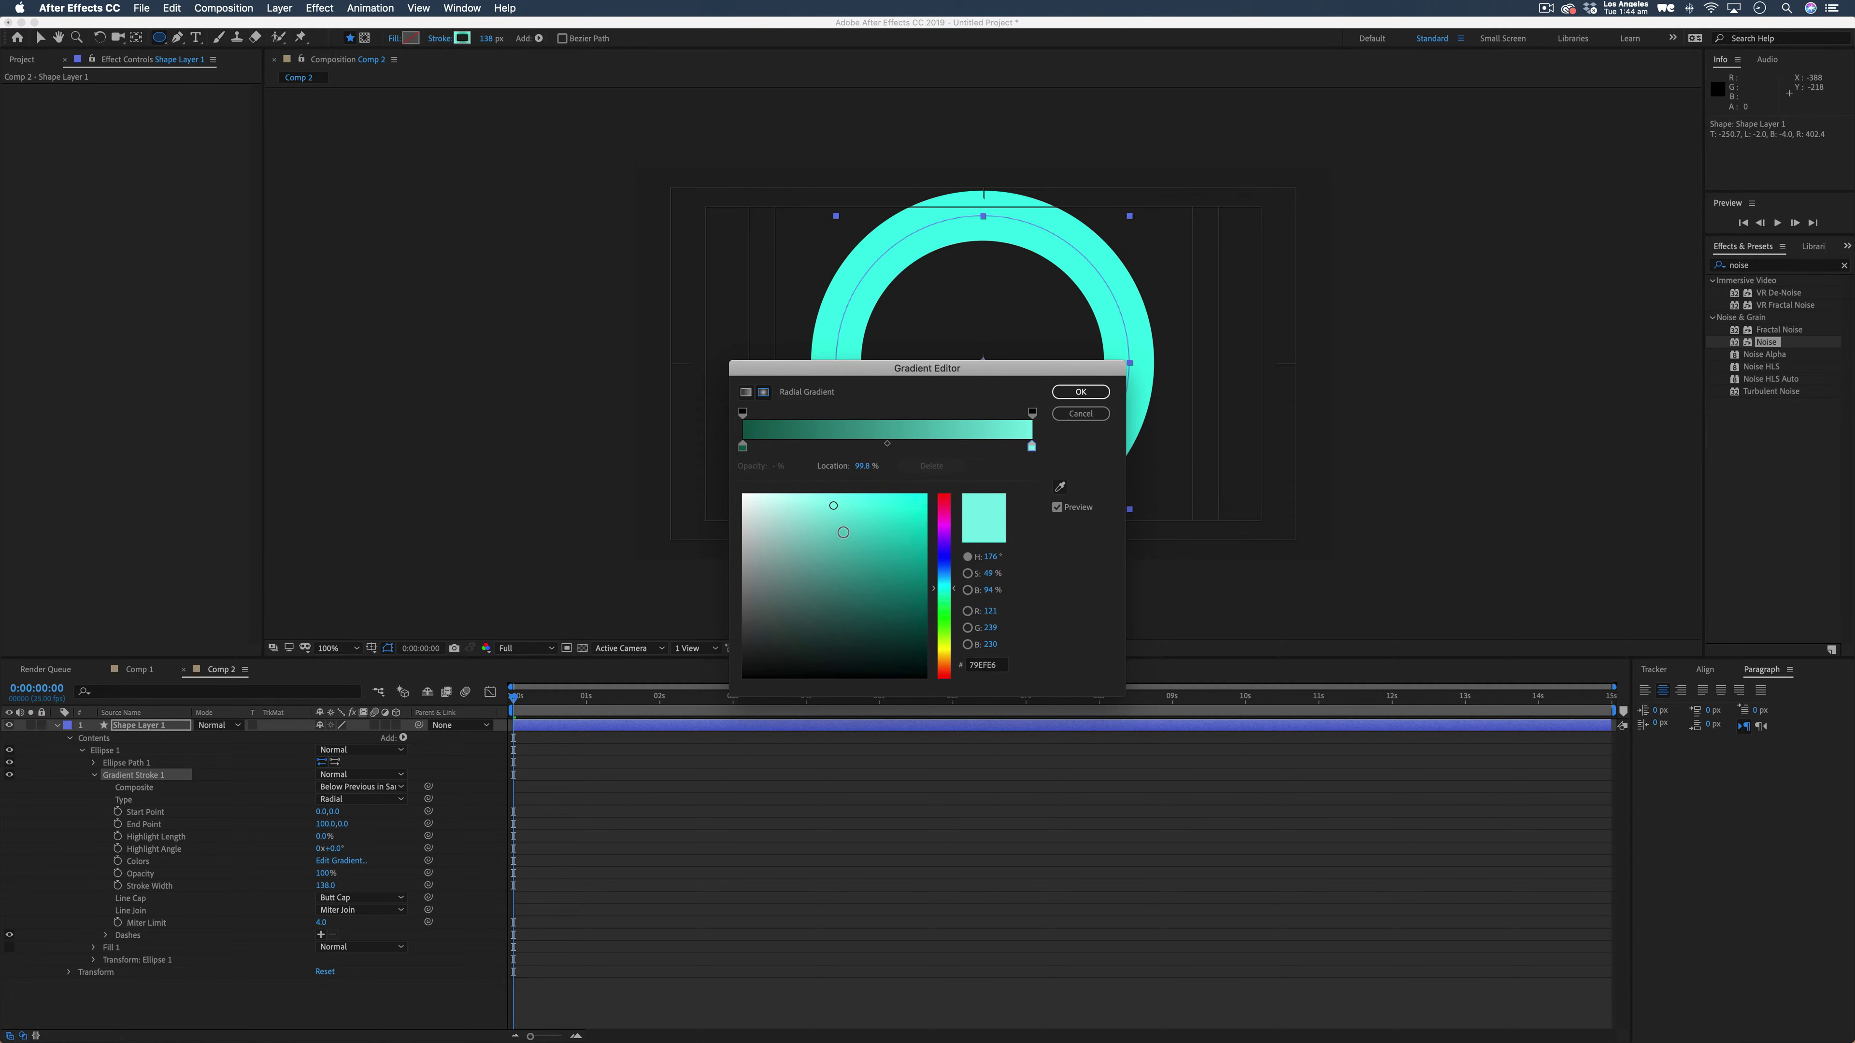
left_click_drag(822, 506, 856, 505)
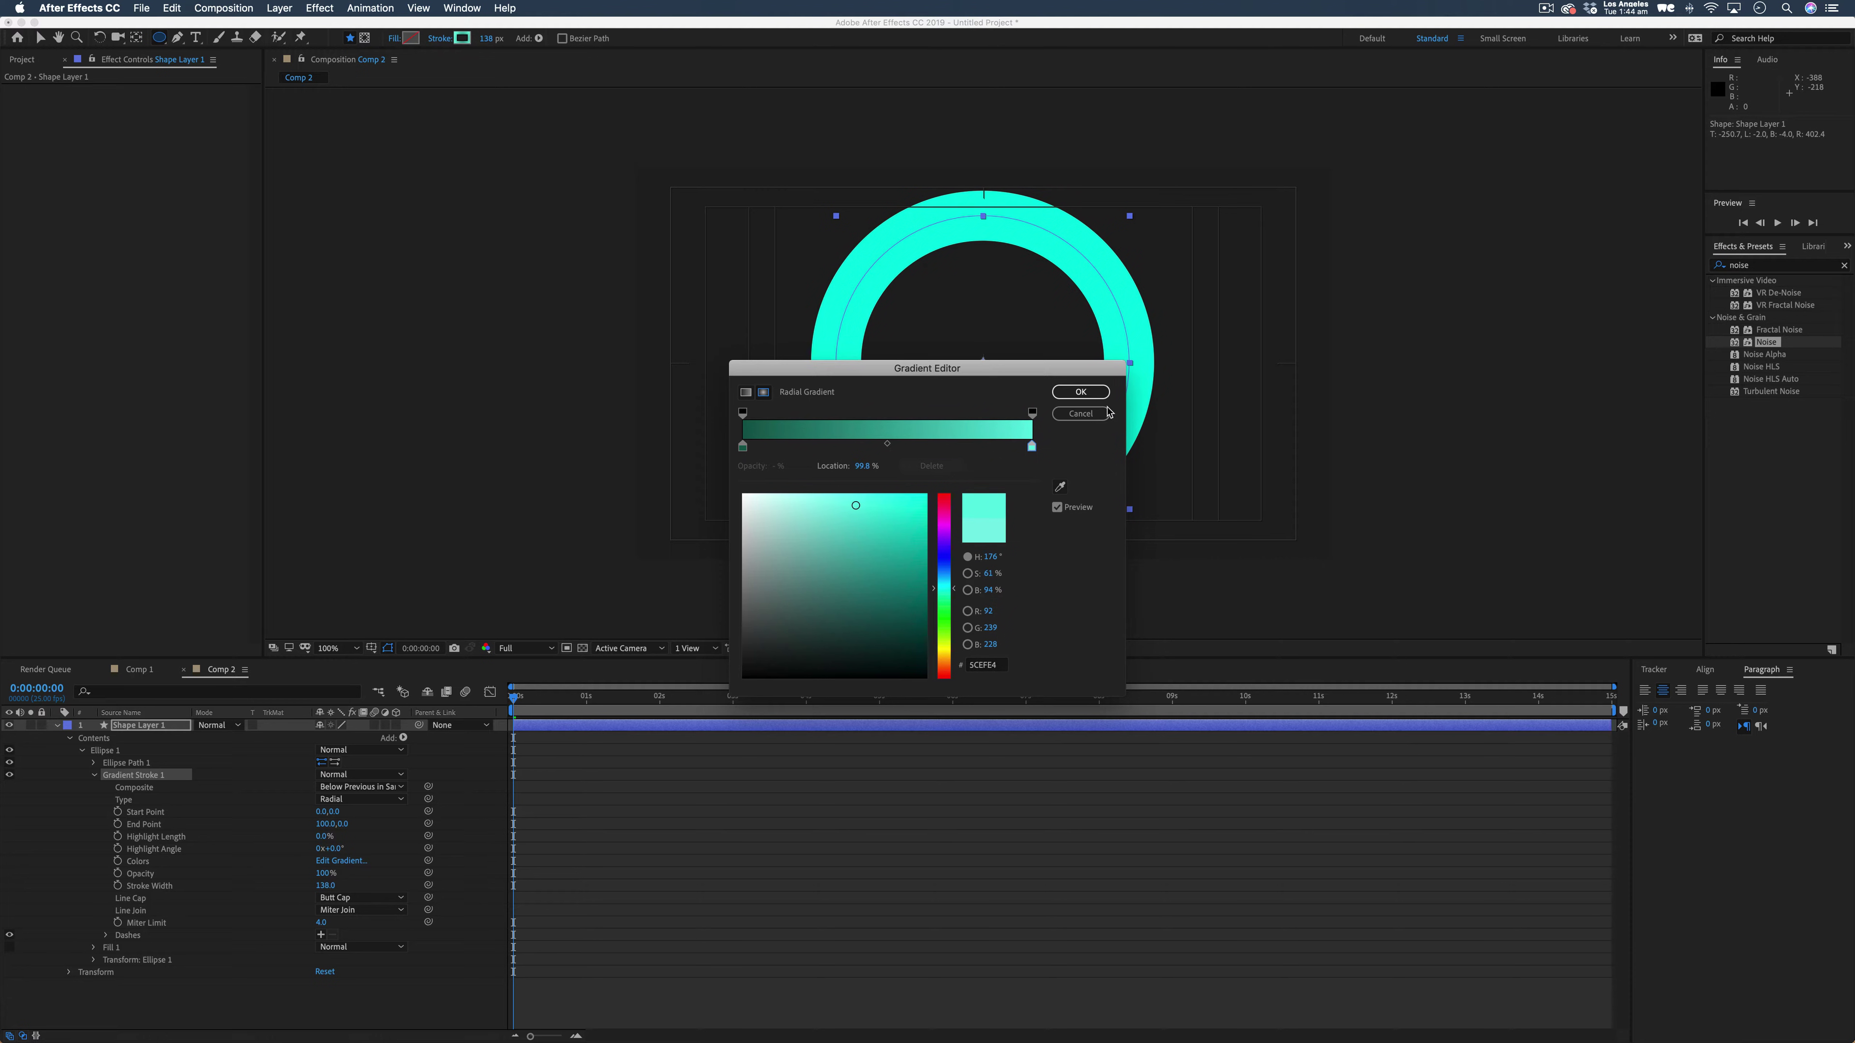
left_click(1071, 395)
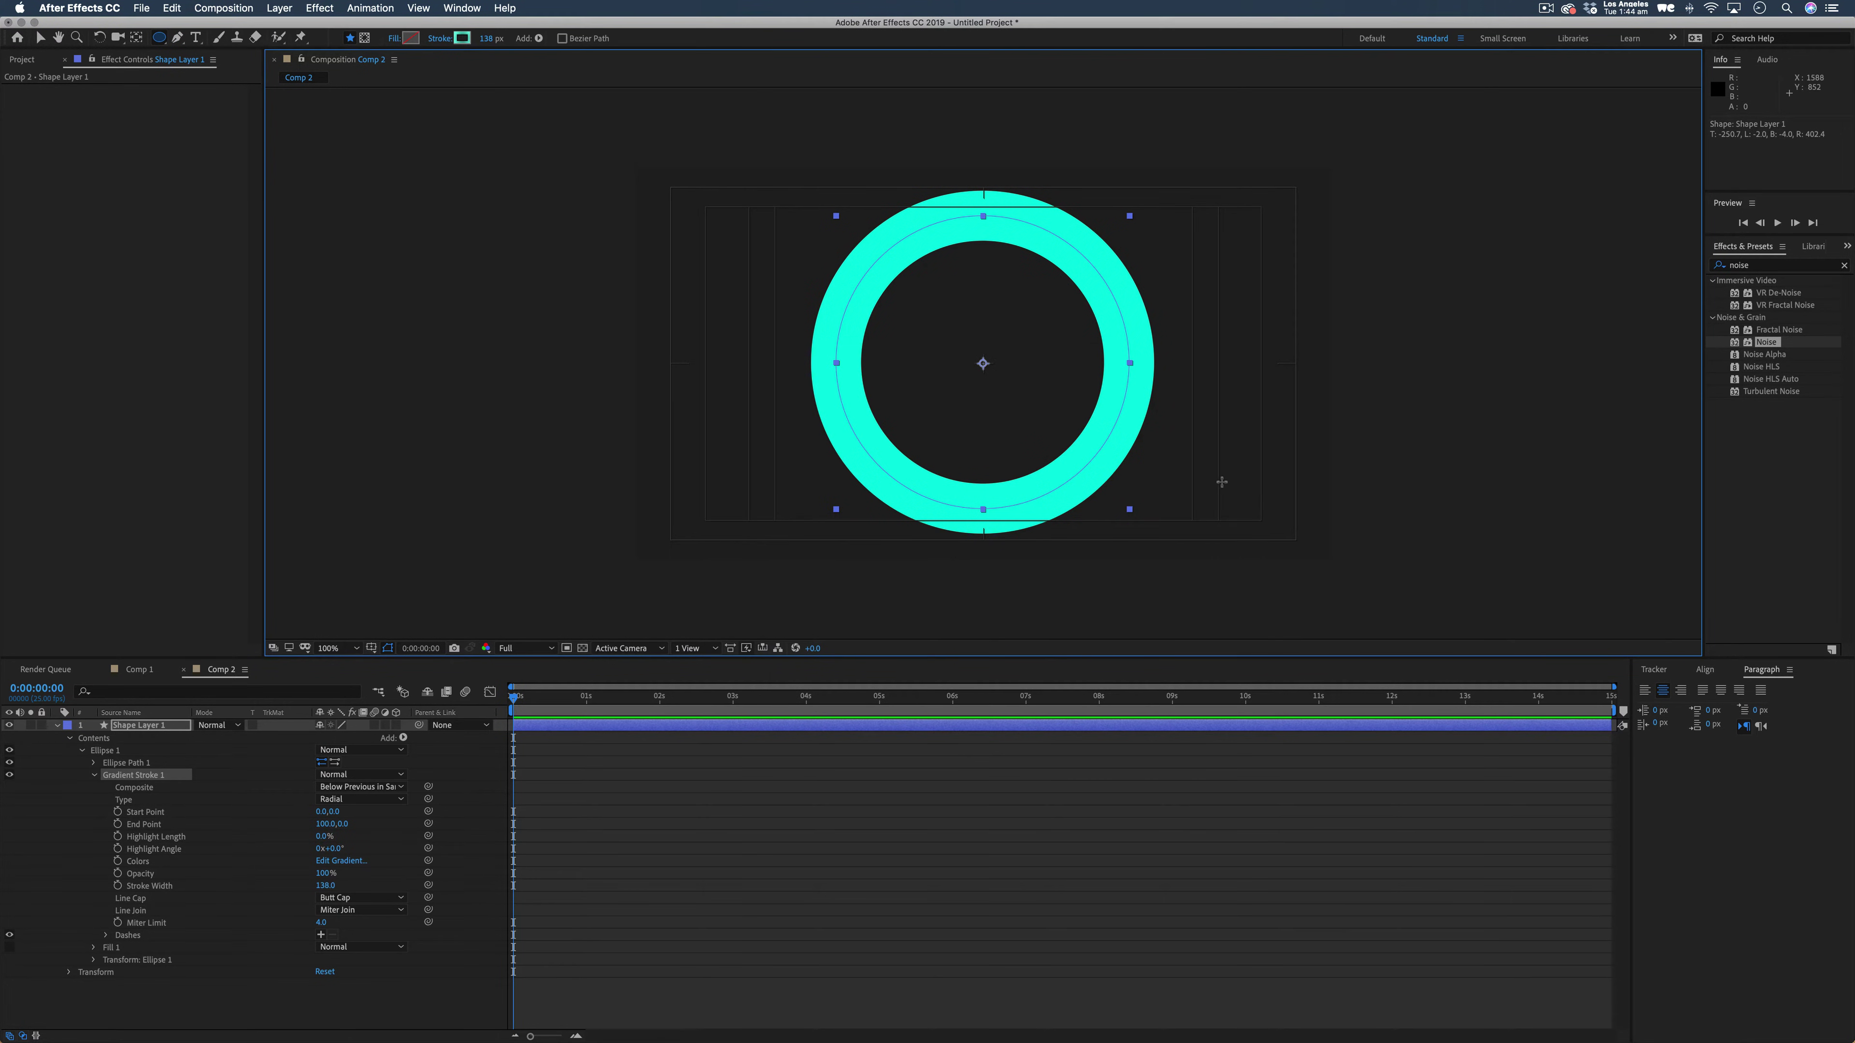
left_click(41, 38)
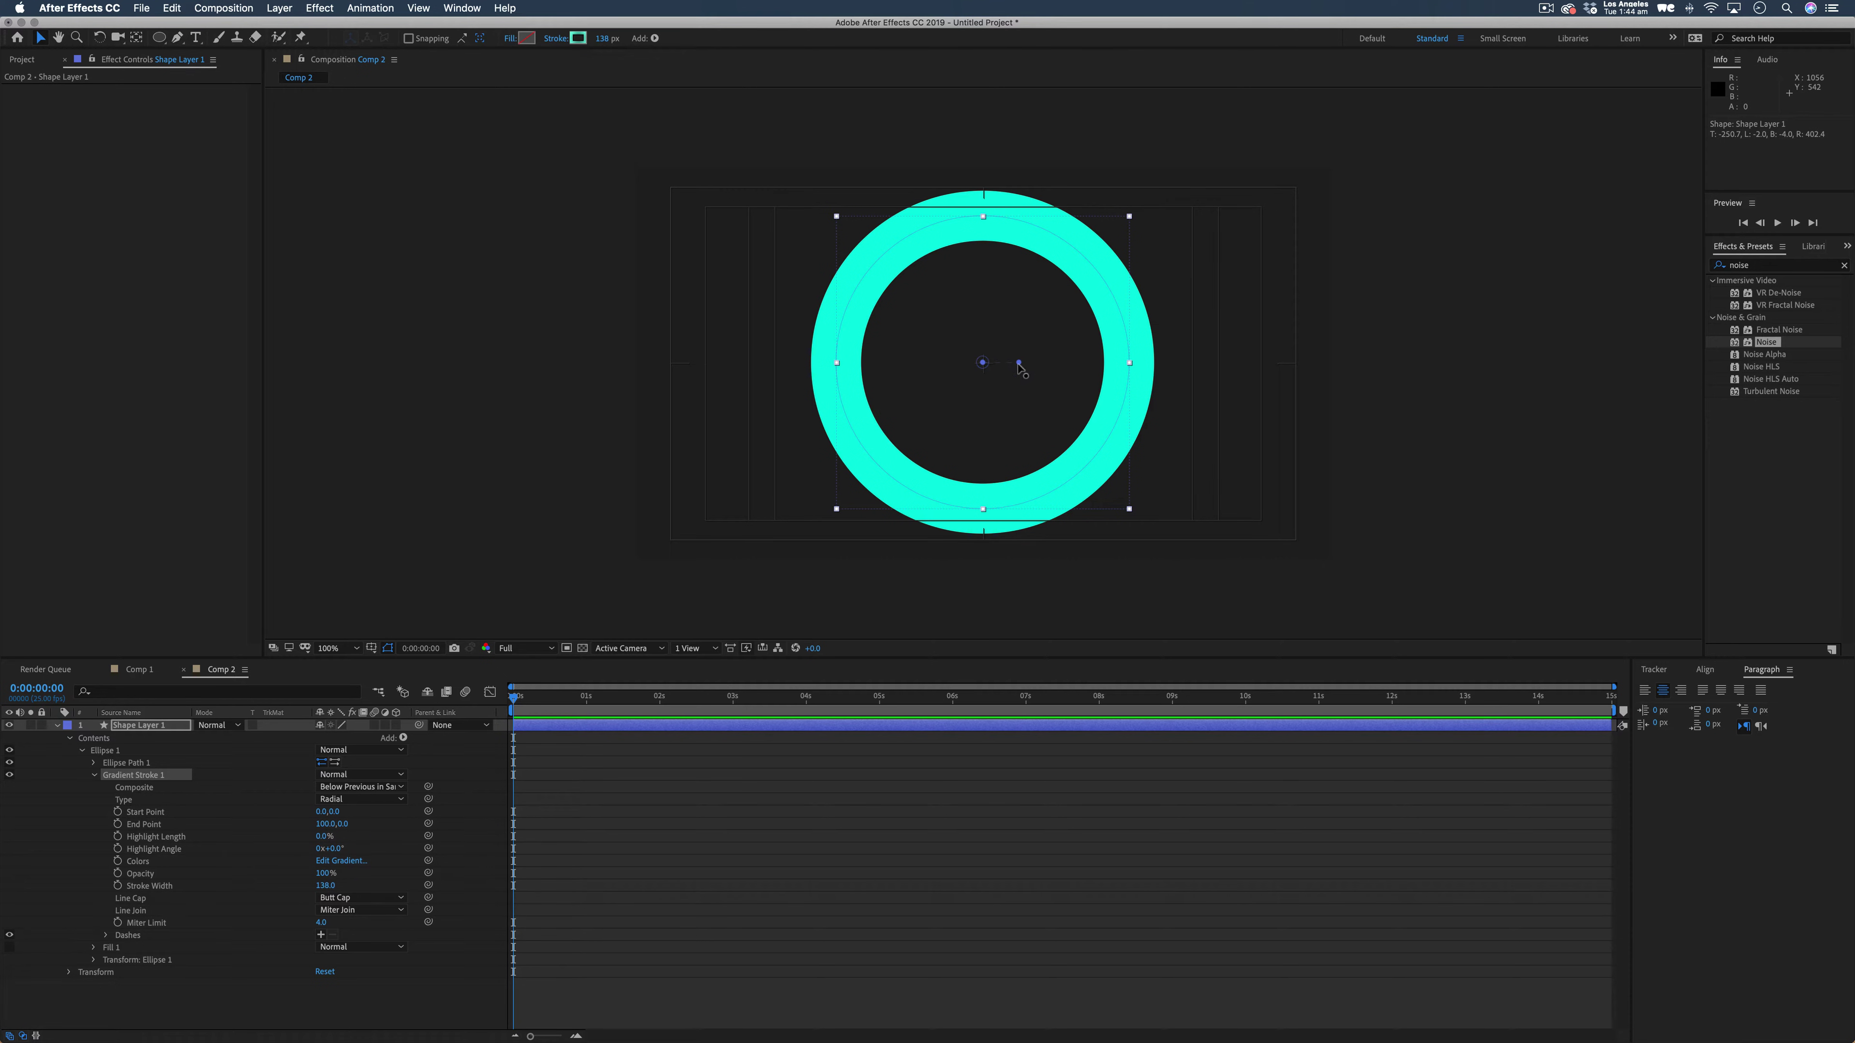
left_click_drag(1019, 363, 1180, 368)
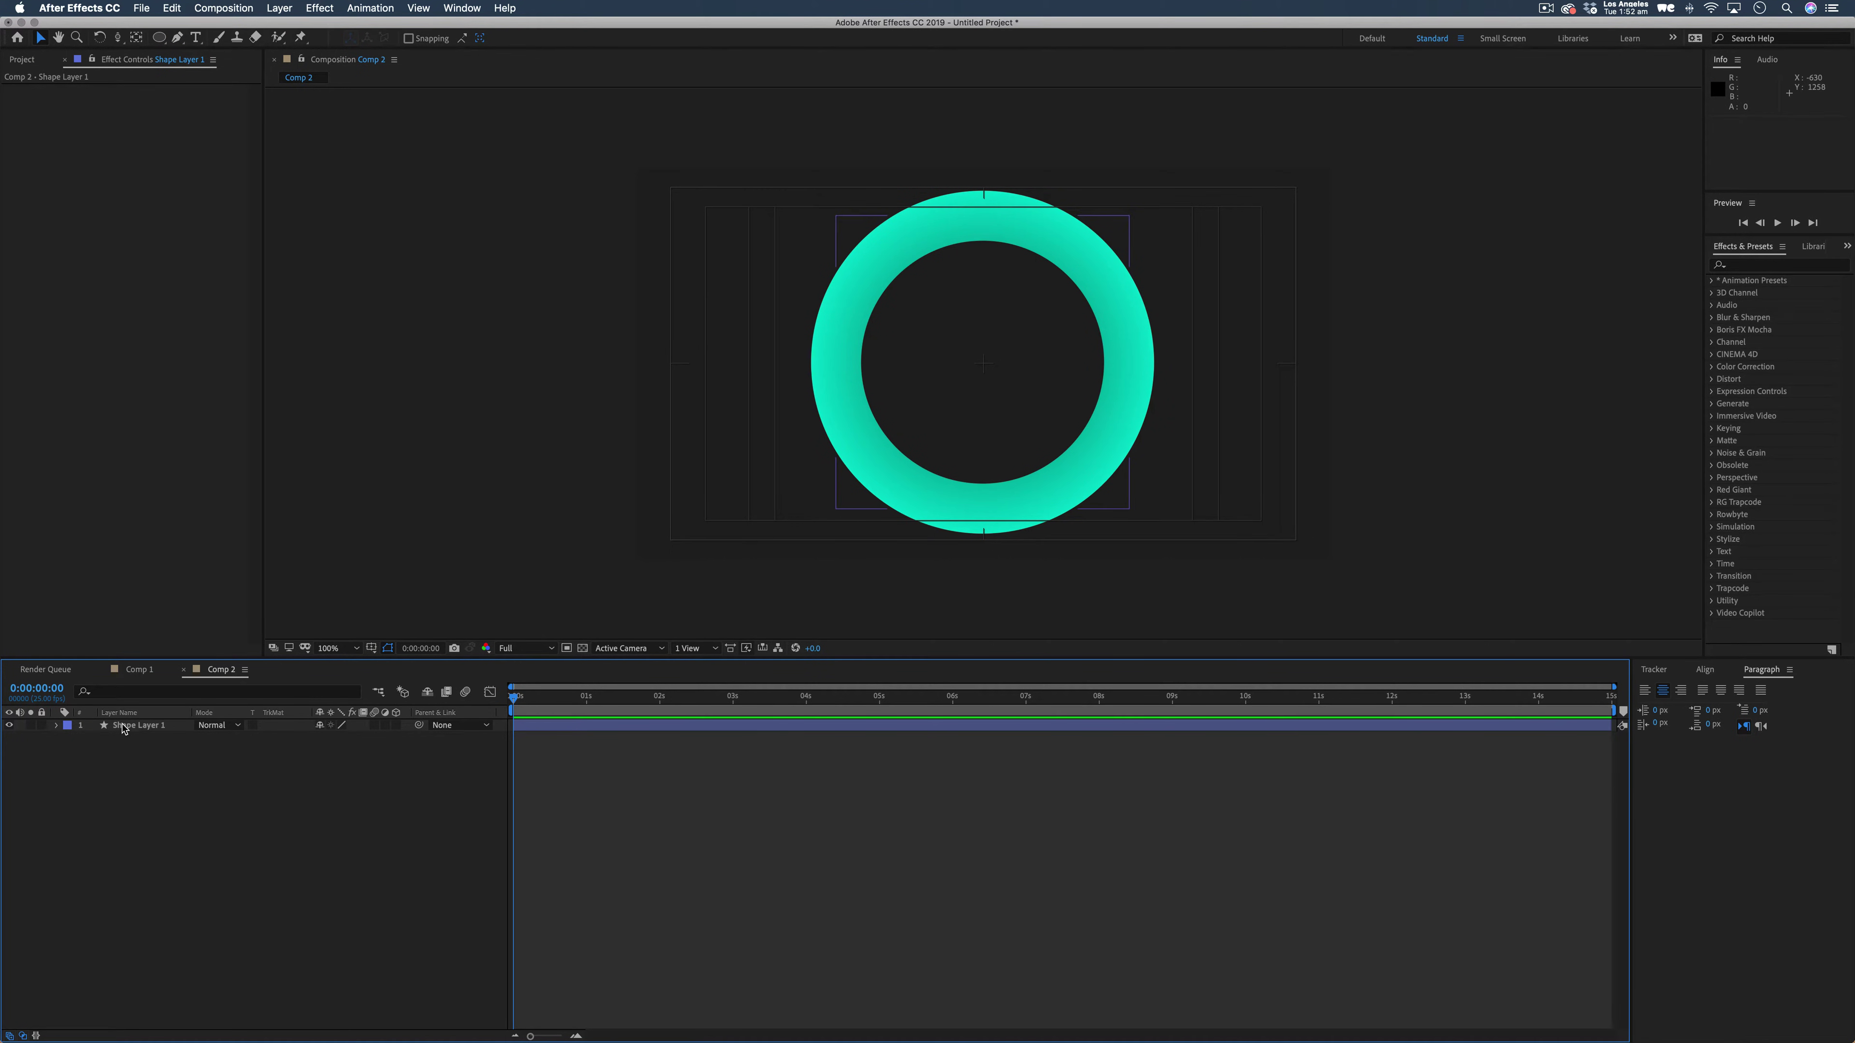
Duplicate the ring layer and scale the copy up proportionally to about 135%.
left_click(139, 726)
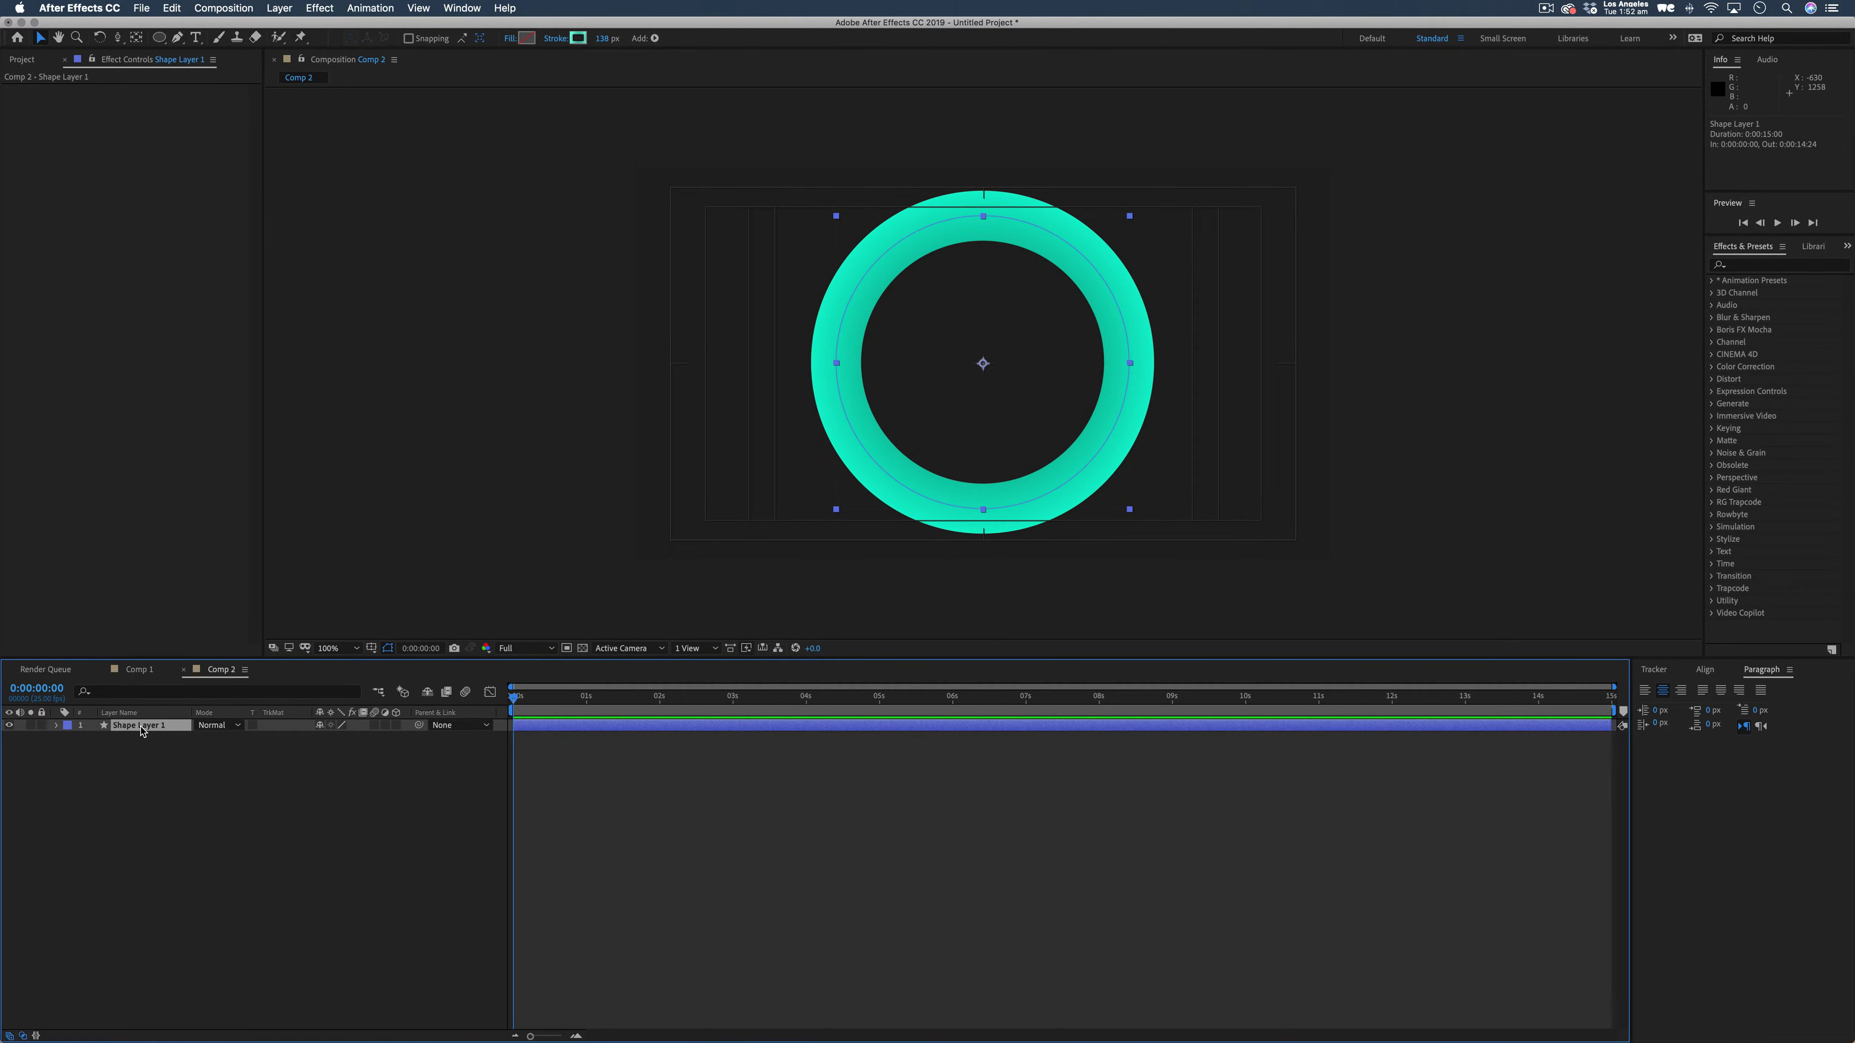
key("super+c")
key("super+v")
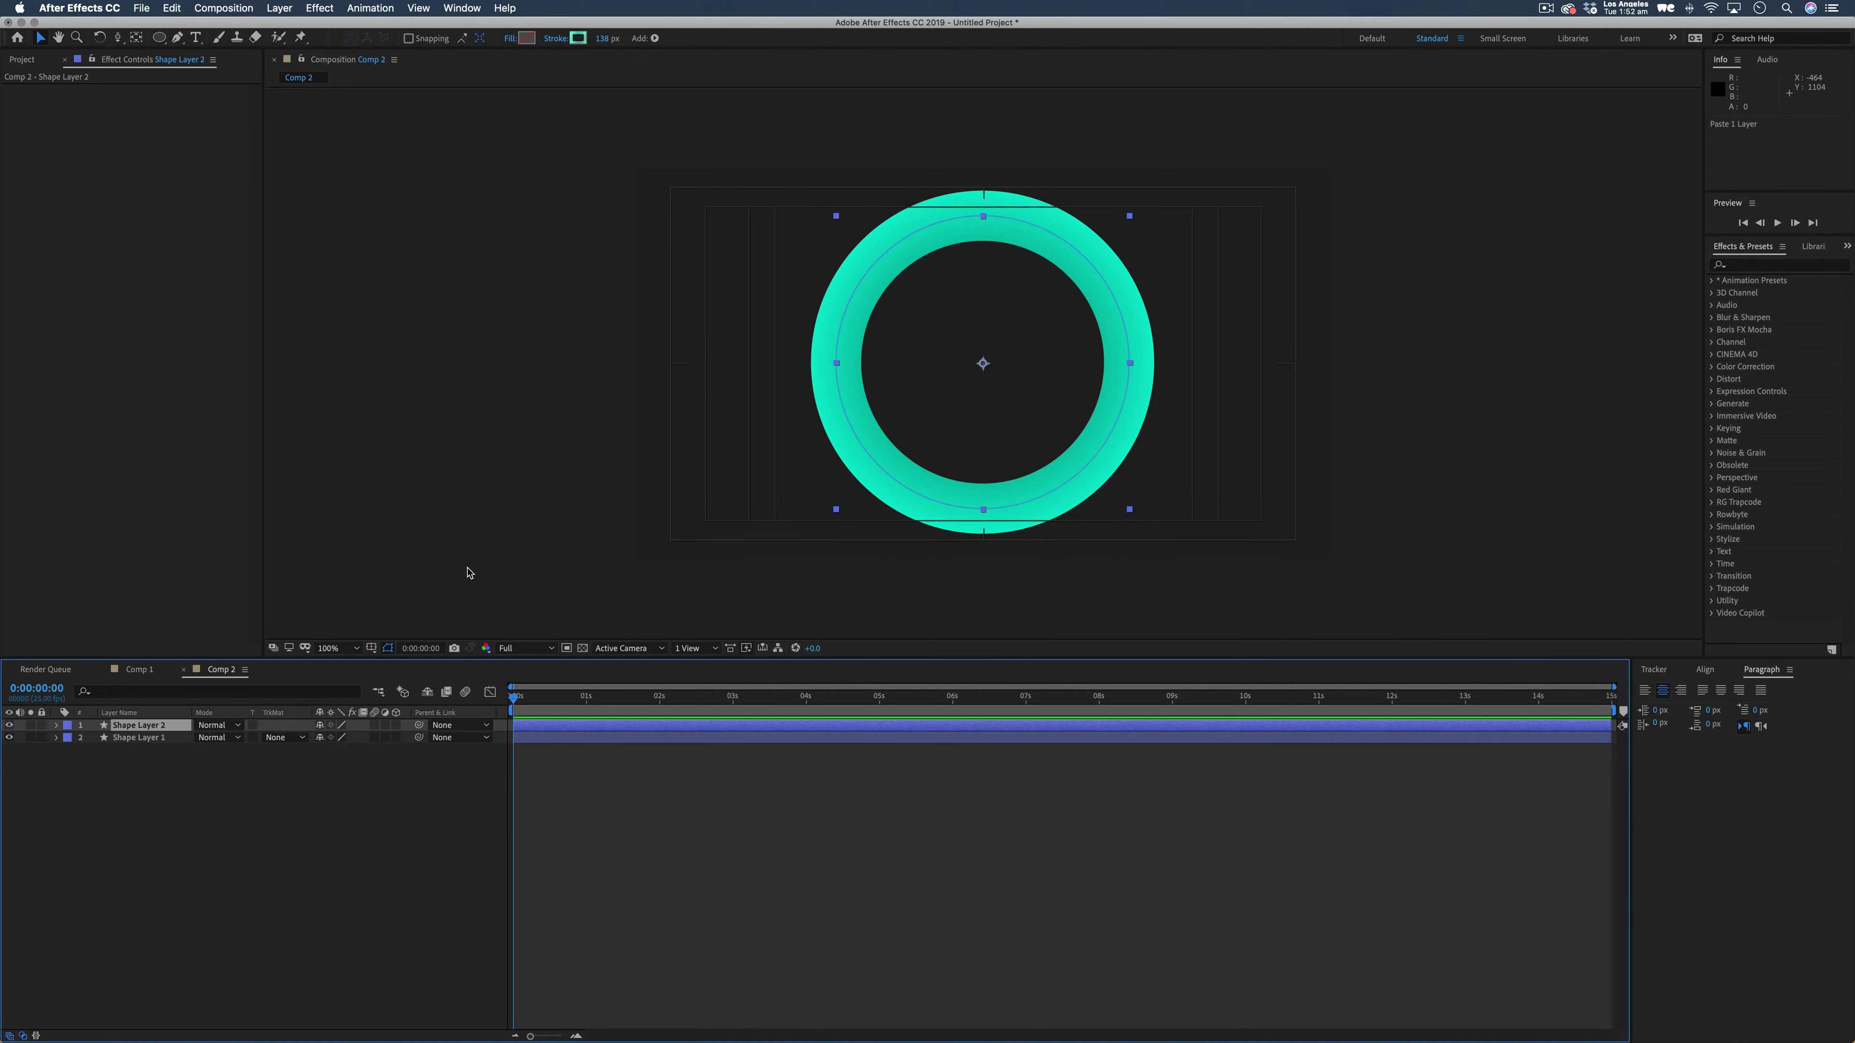
key("s")
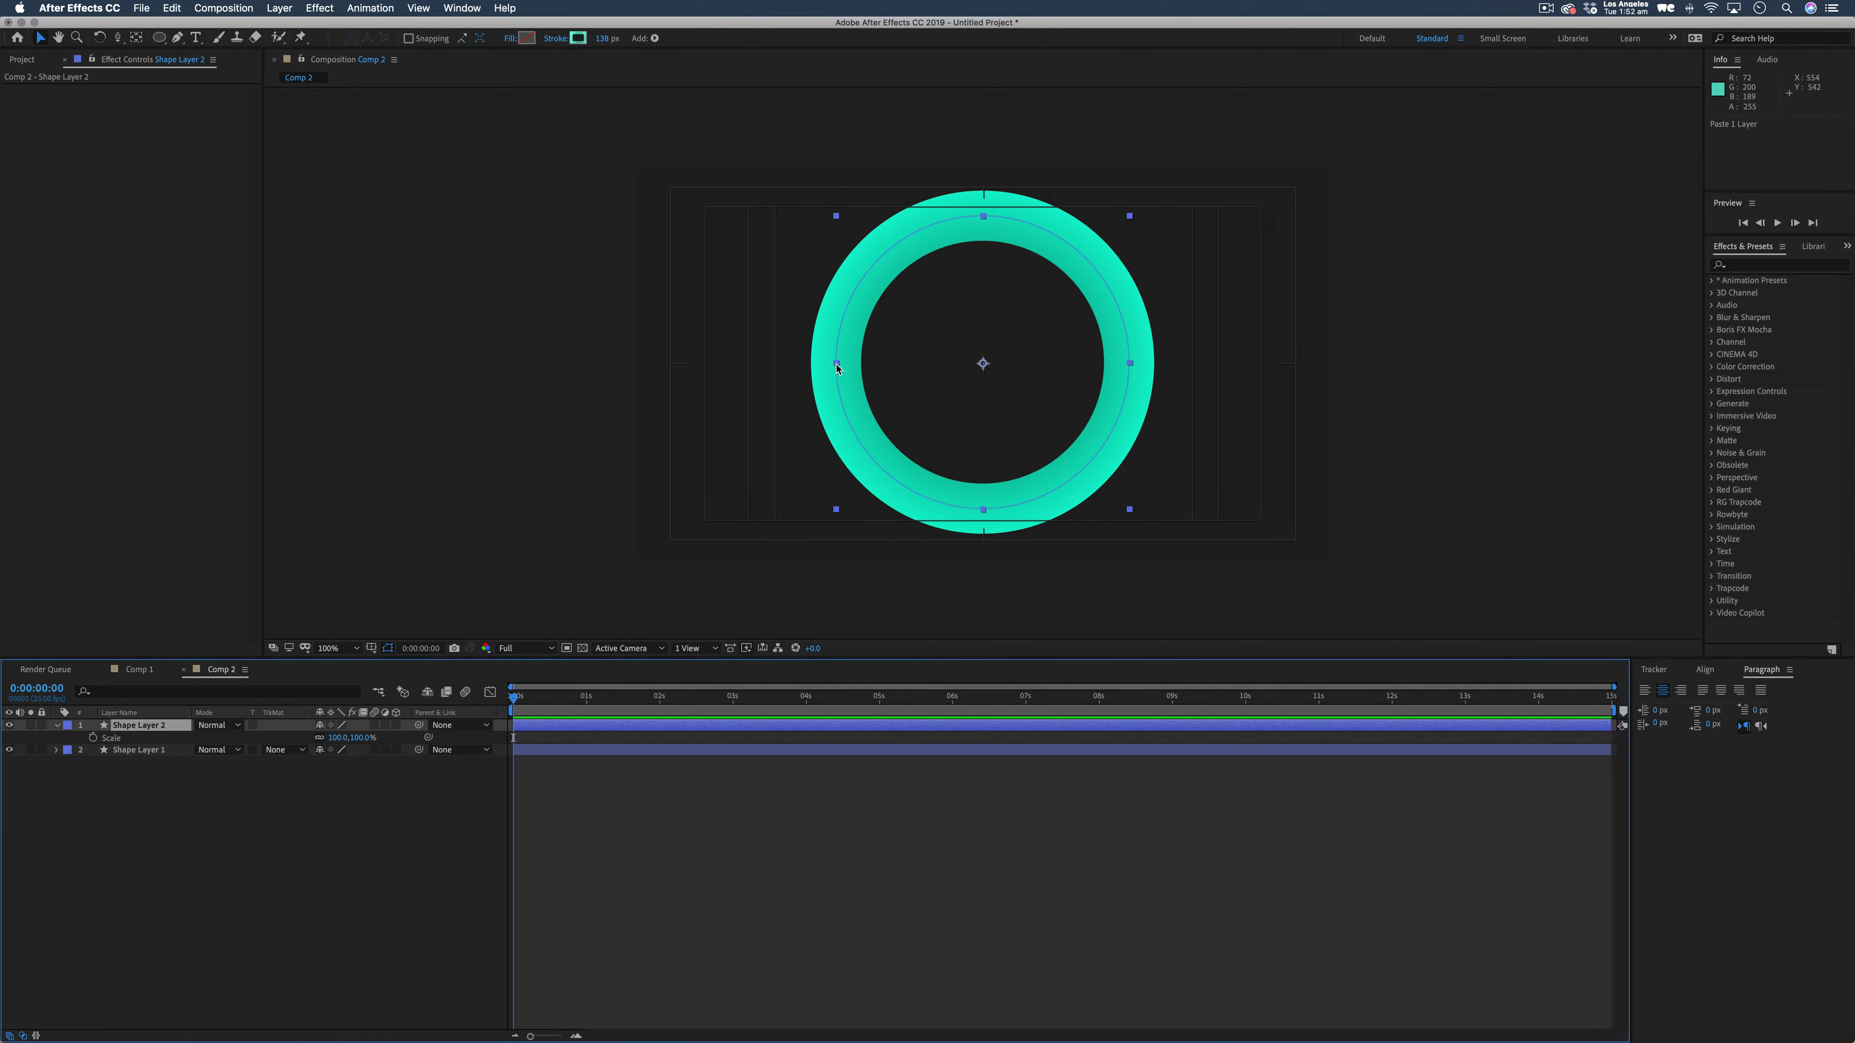
left_click_drag(838, 368, 790, 378)
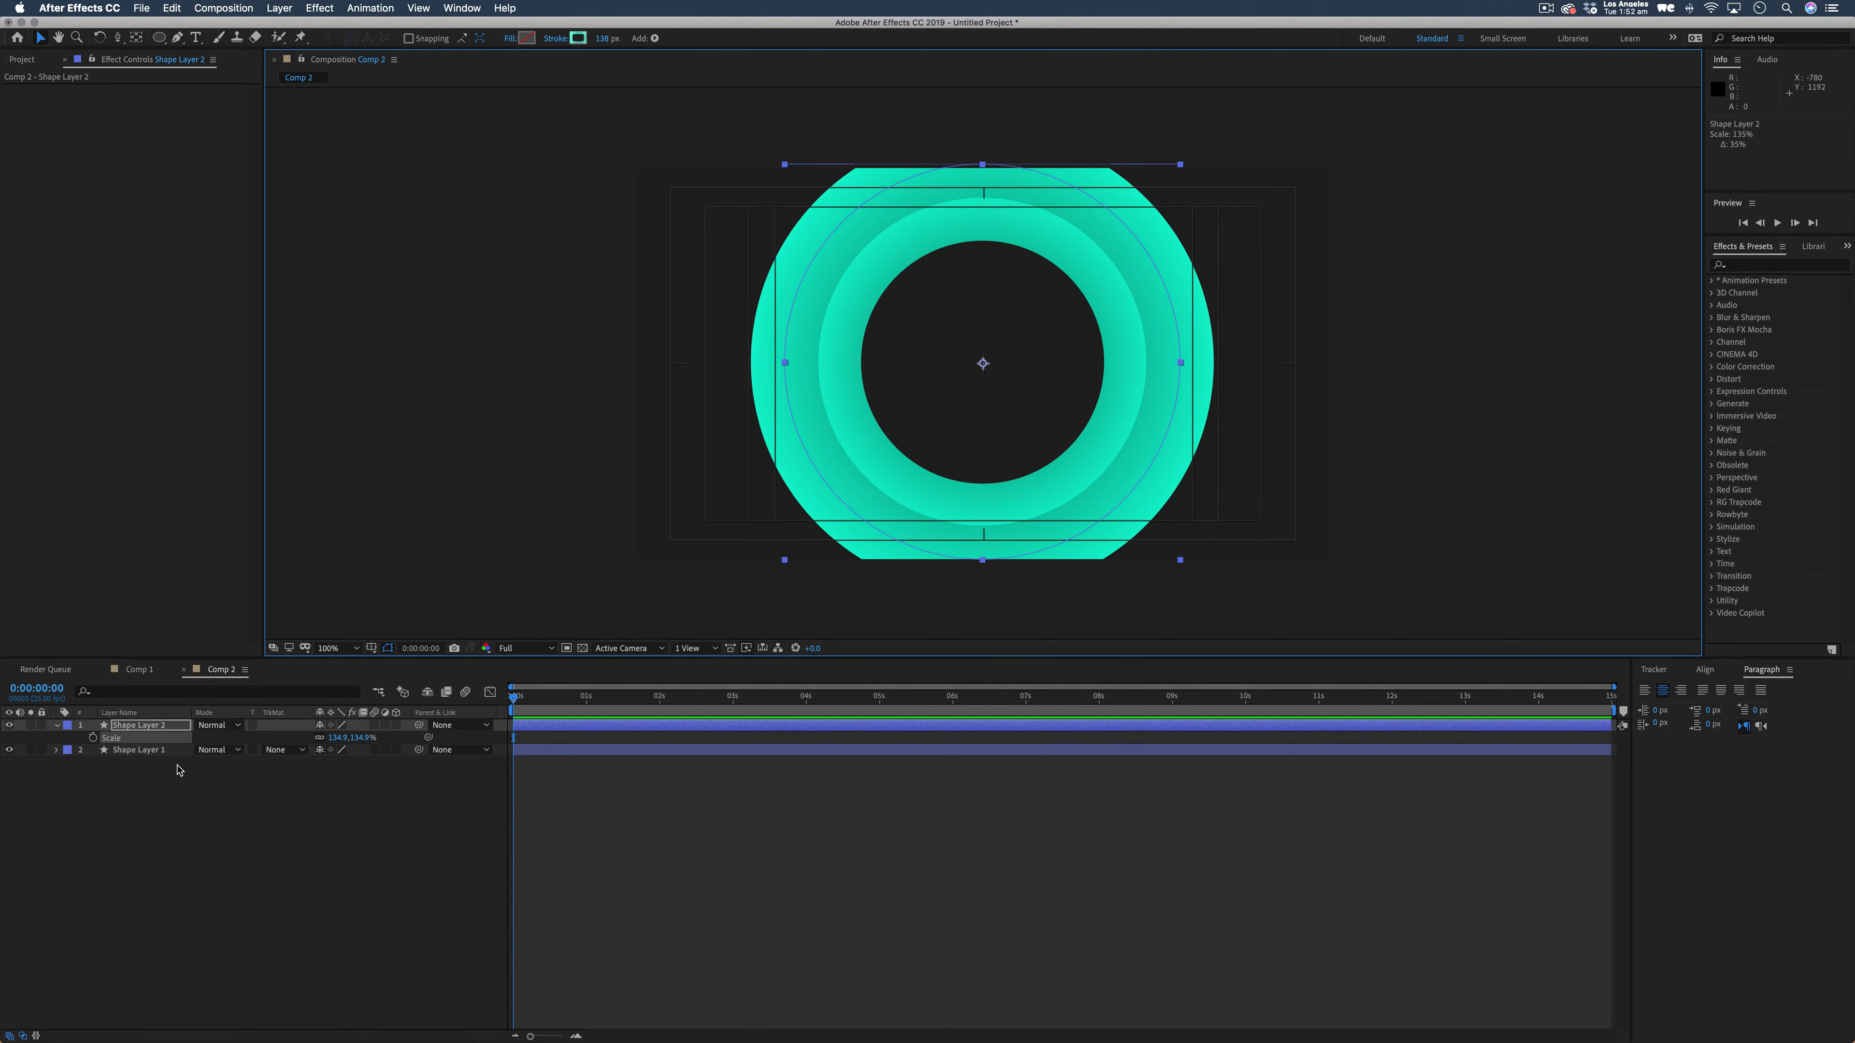
left_click(177, 770)
Duplicate both ring layers and enlarge the two copies together until the larger one's path spans almost the full frame width.
left_click(156, 727)
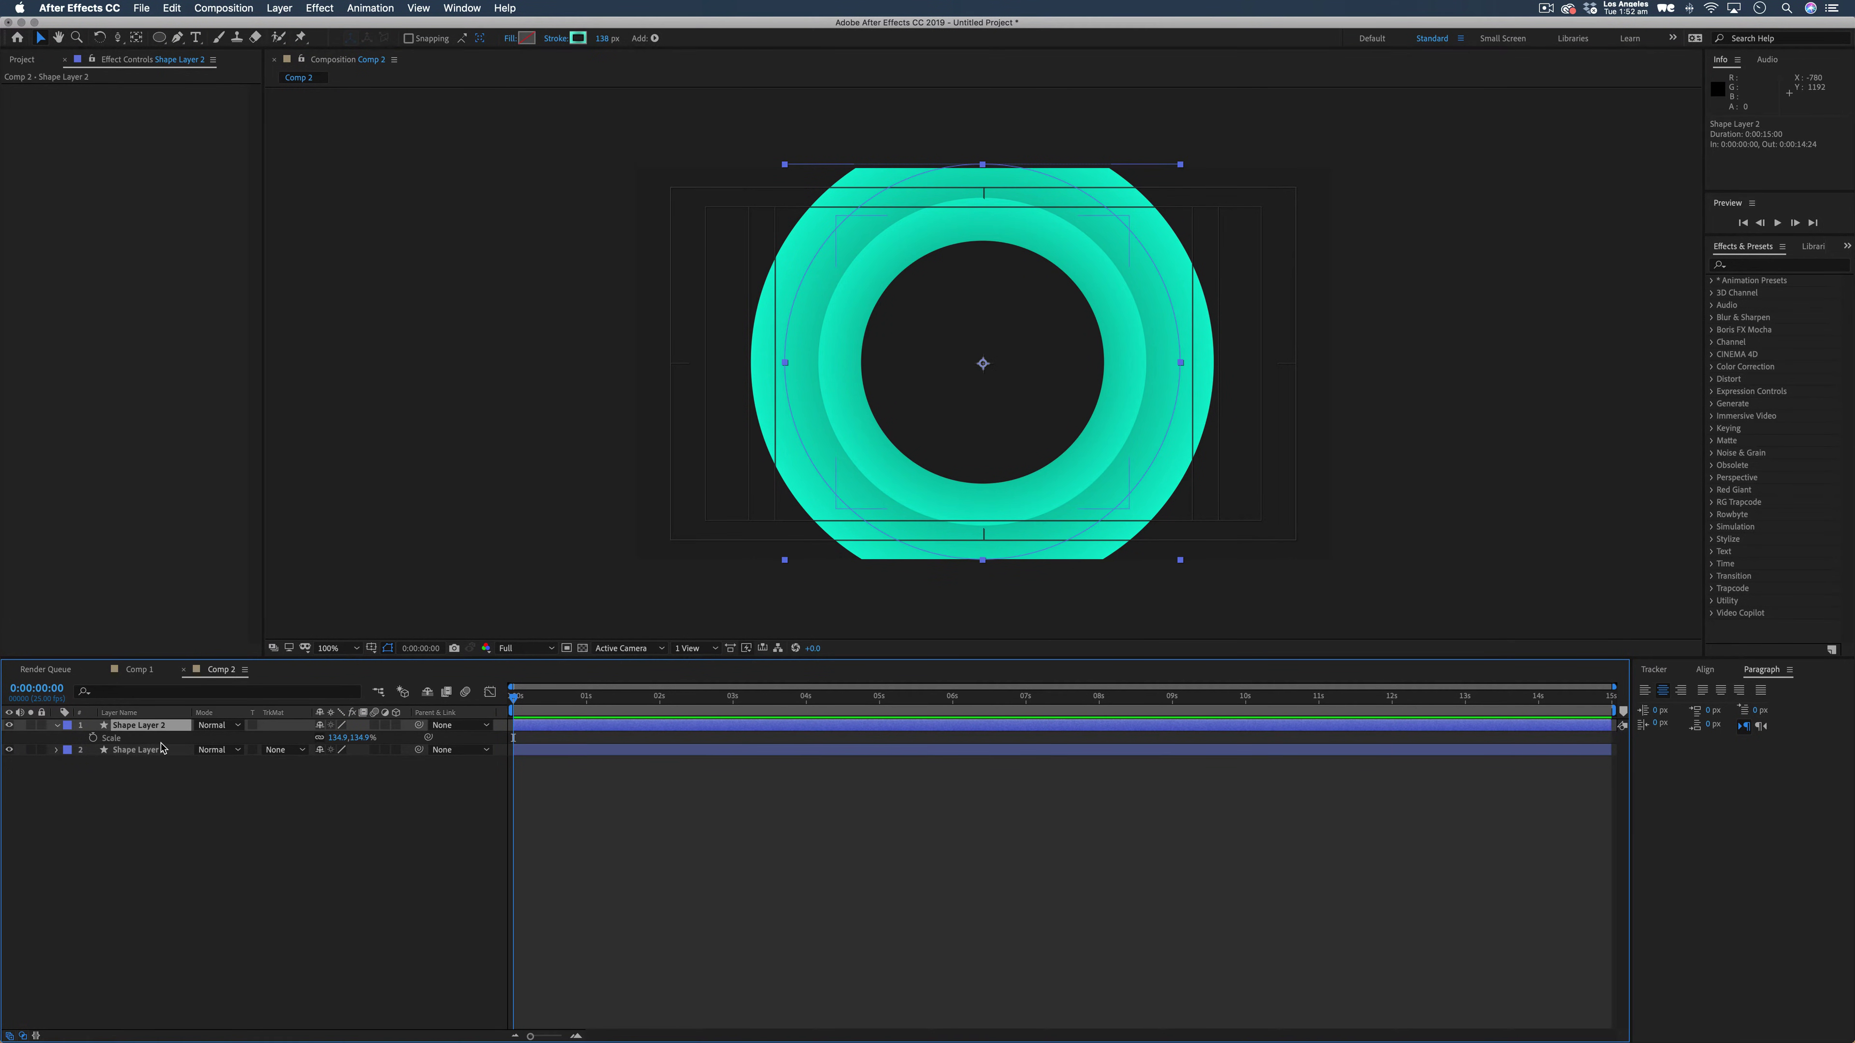
left_click(262, 840)
left_click_drag(224, 840, 107, 720)
key("super+v")
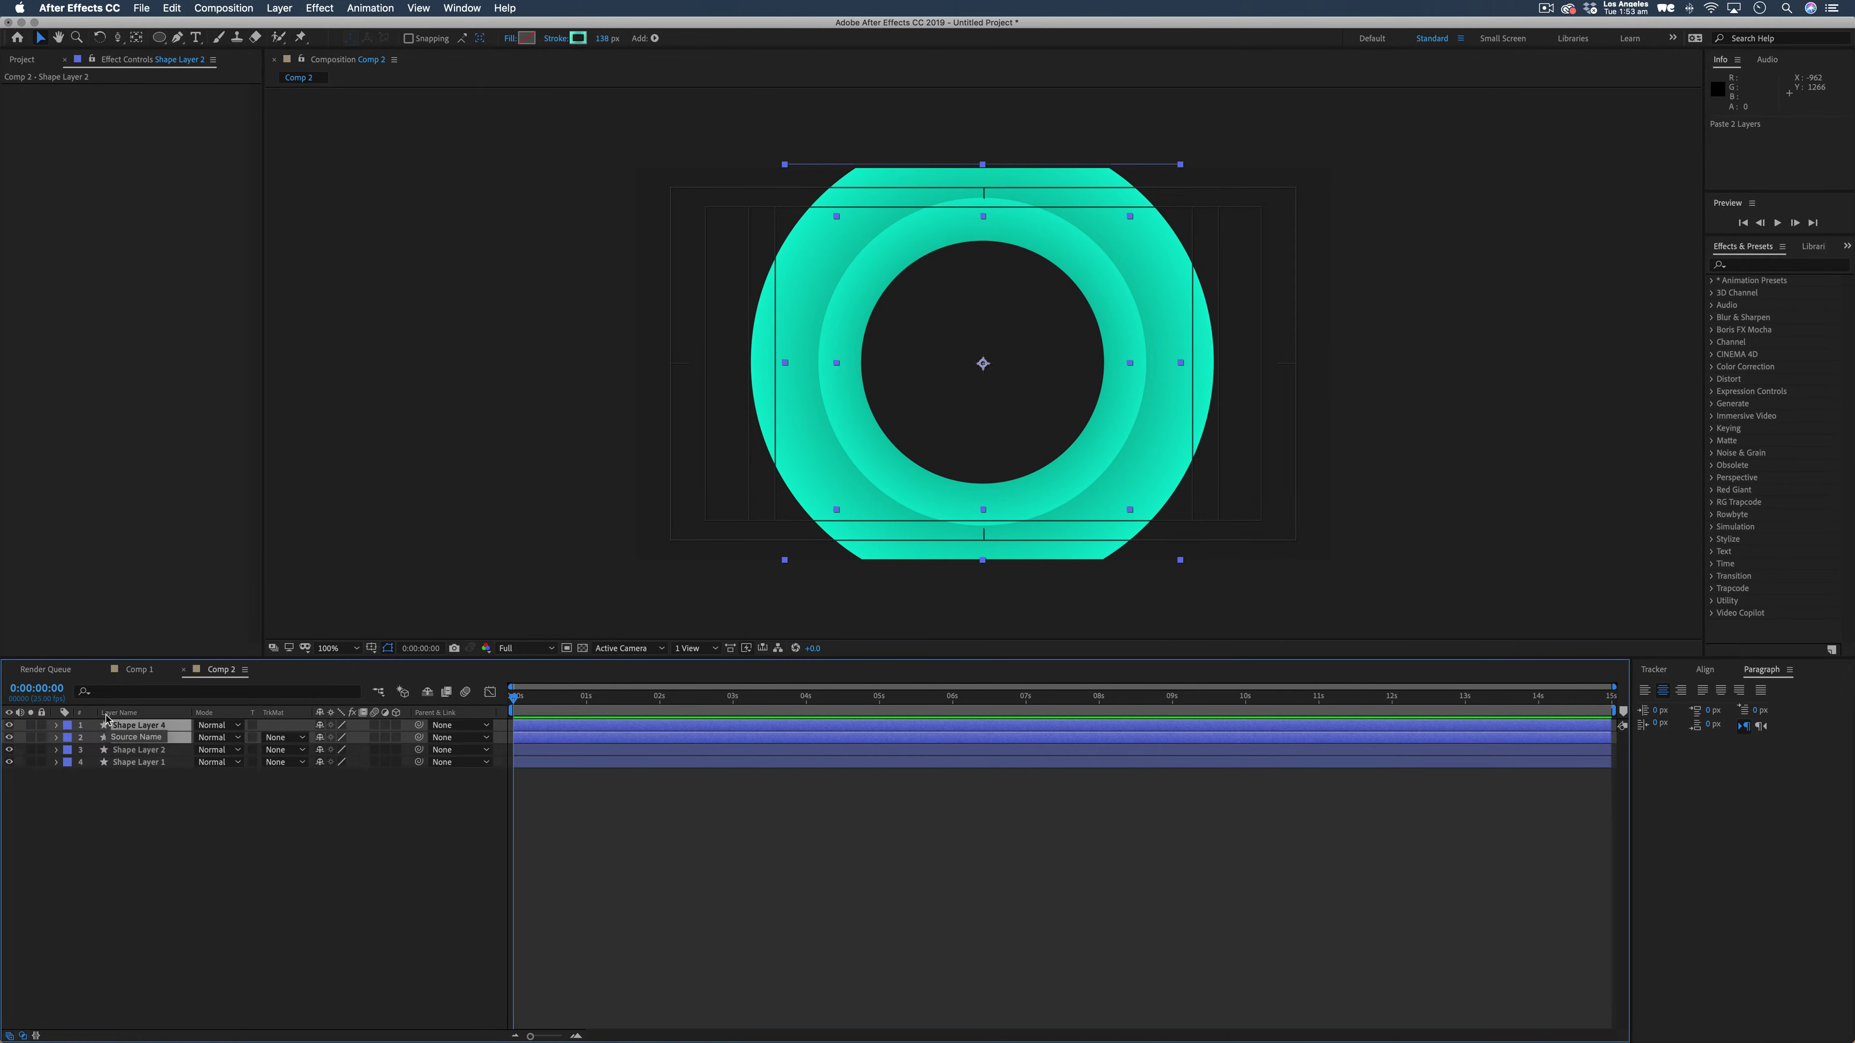
left_click_drag(787, 364, 672, 379)
left_click(136, 787)
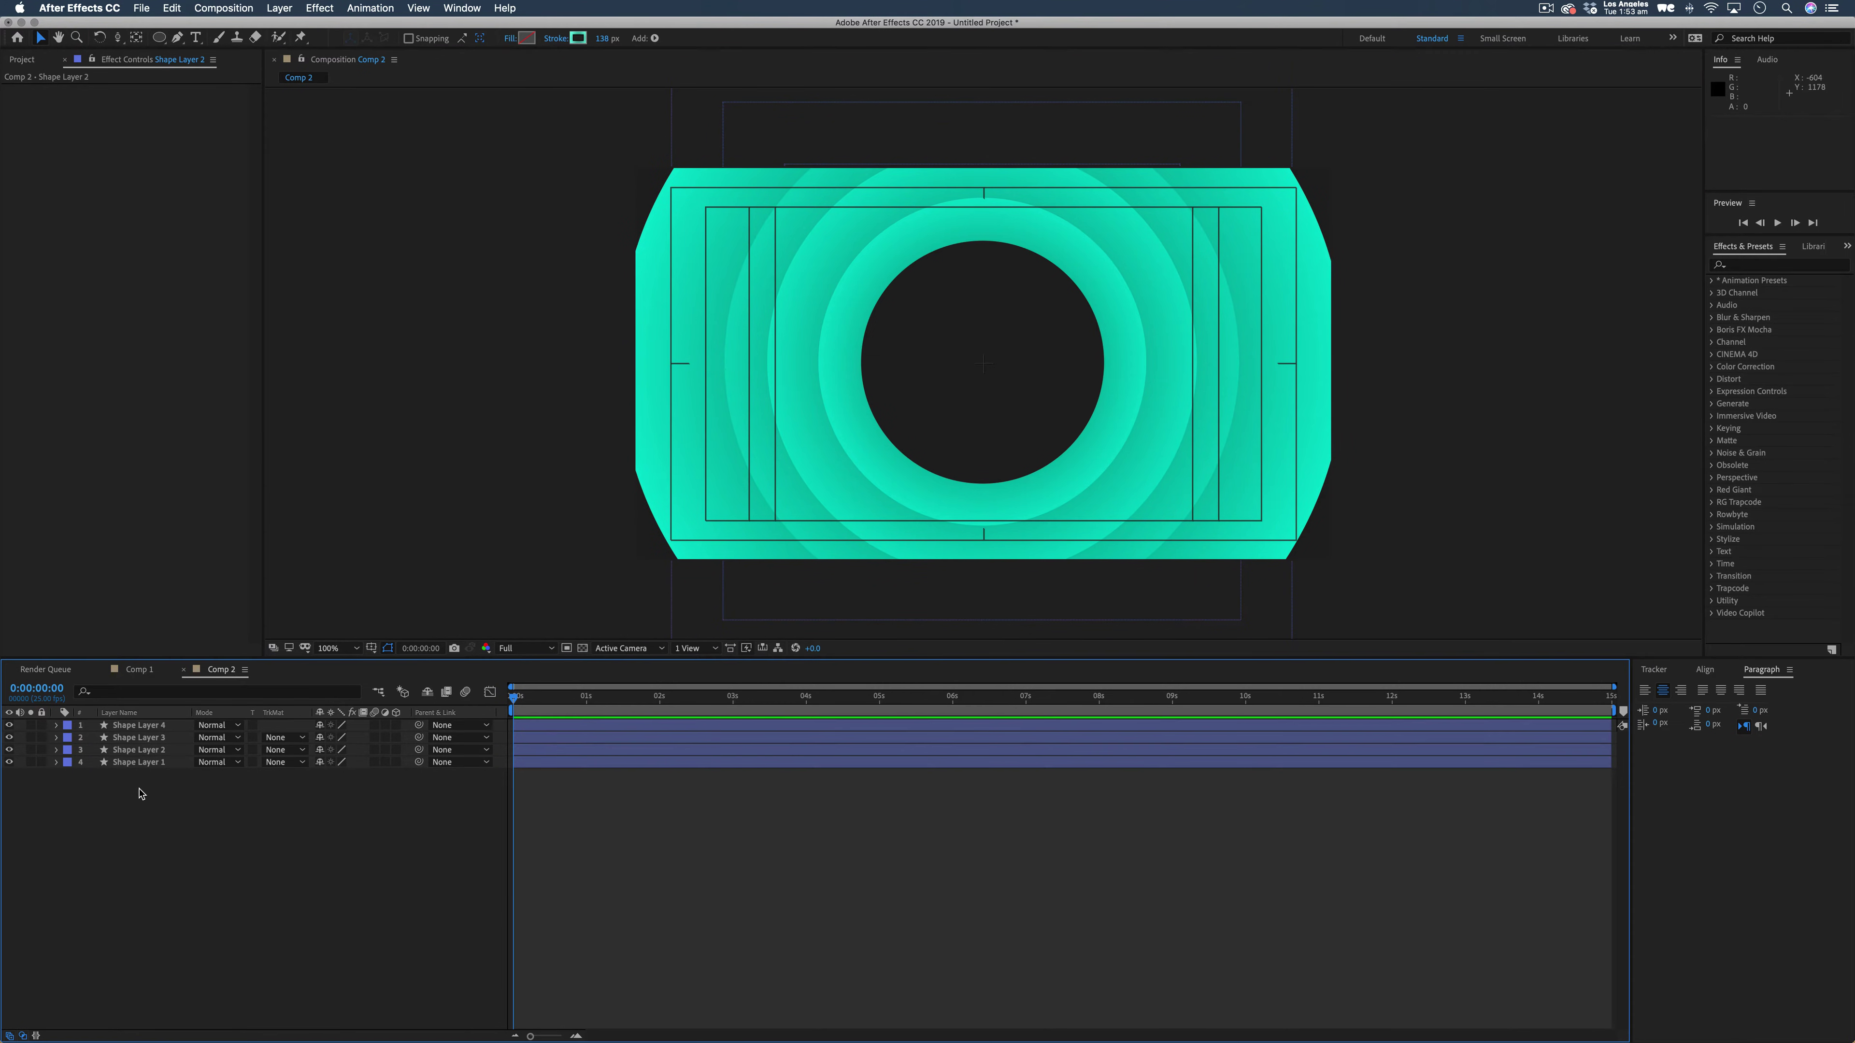
Duplicate the outermost ring and scale the copy to about 263% so it covers the frame's corners.
left_click(129, 727)
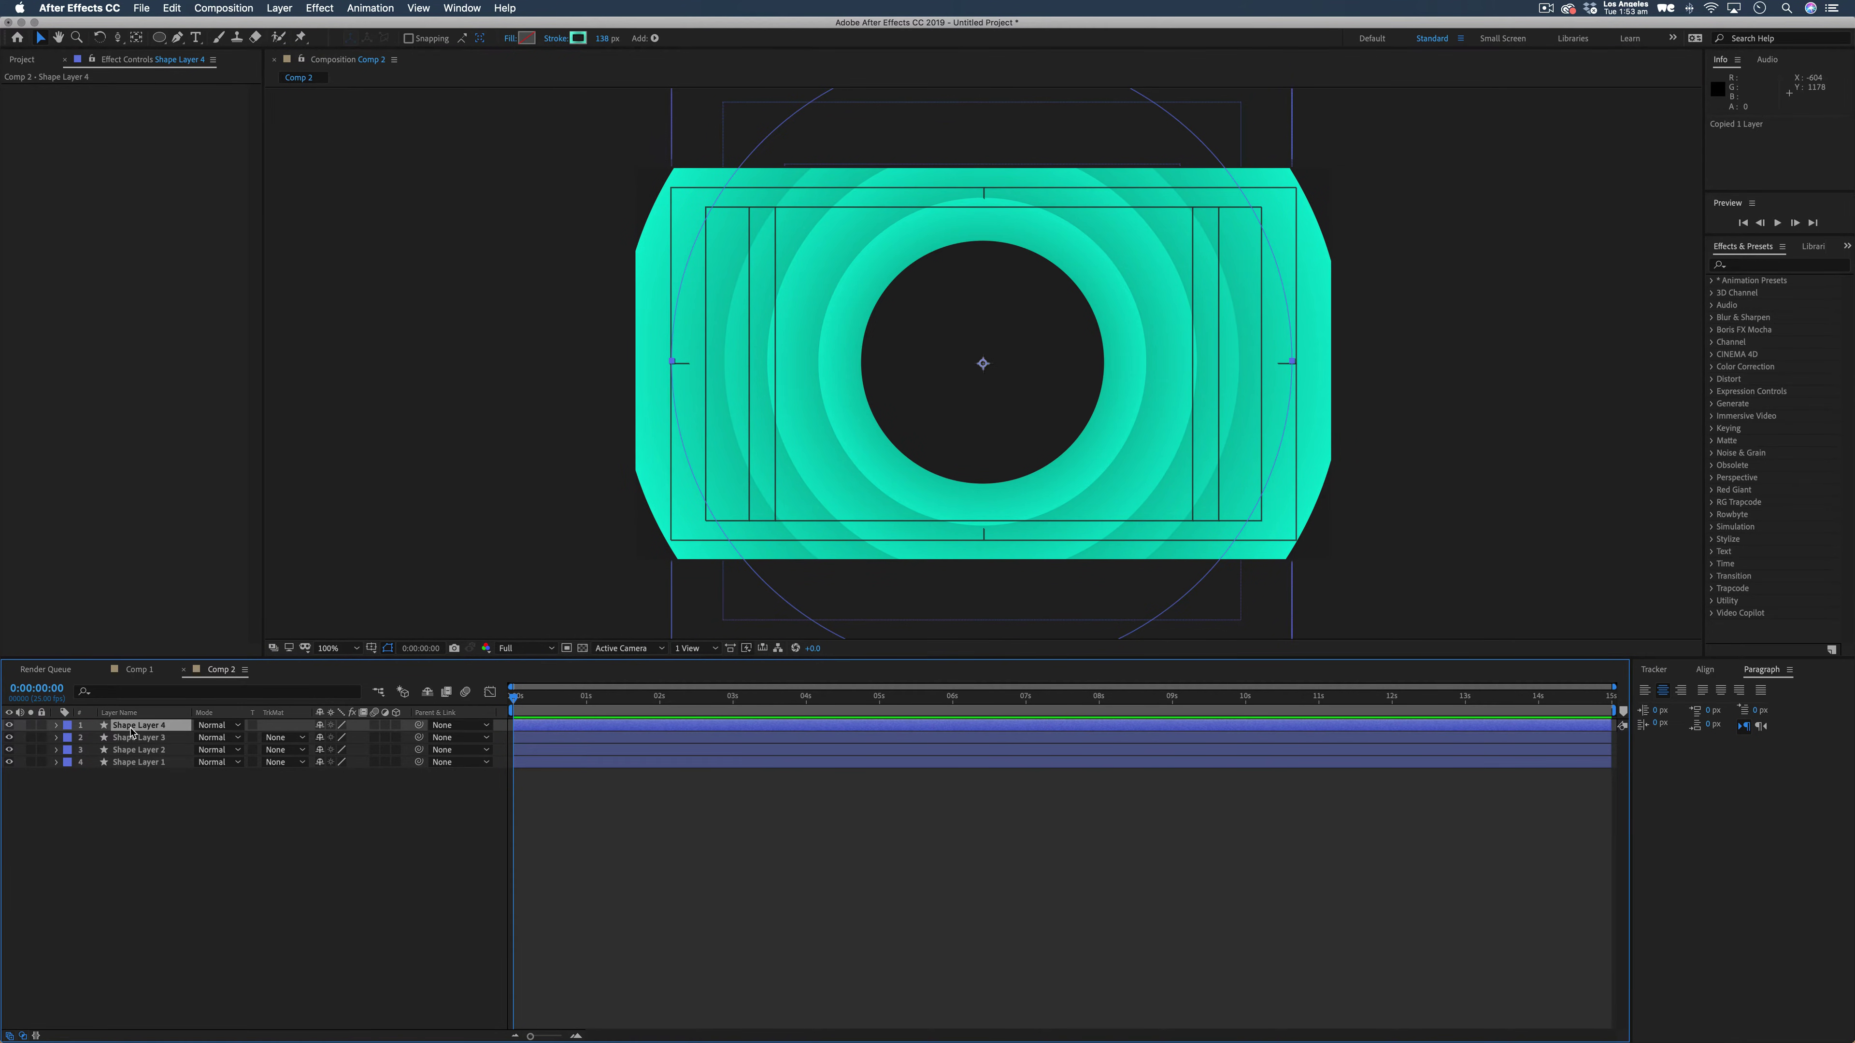
key("super+v")
left_click_drag(674, 367, 596, 384)
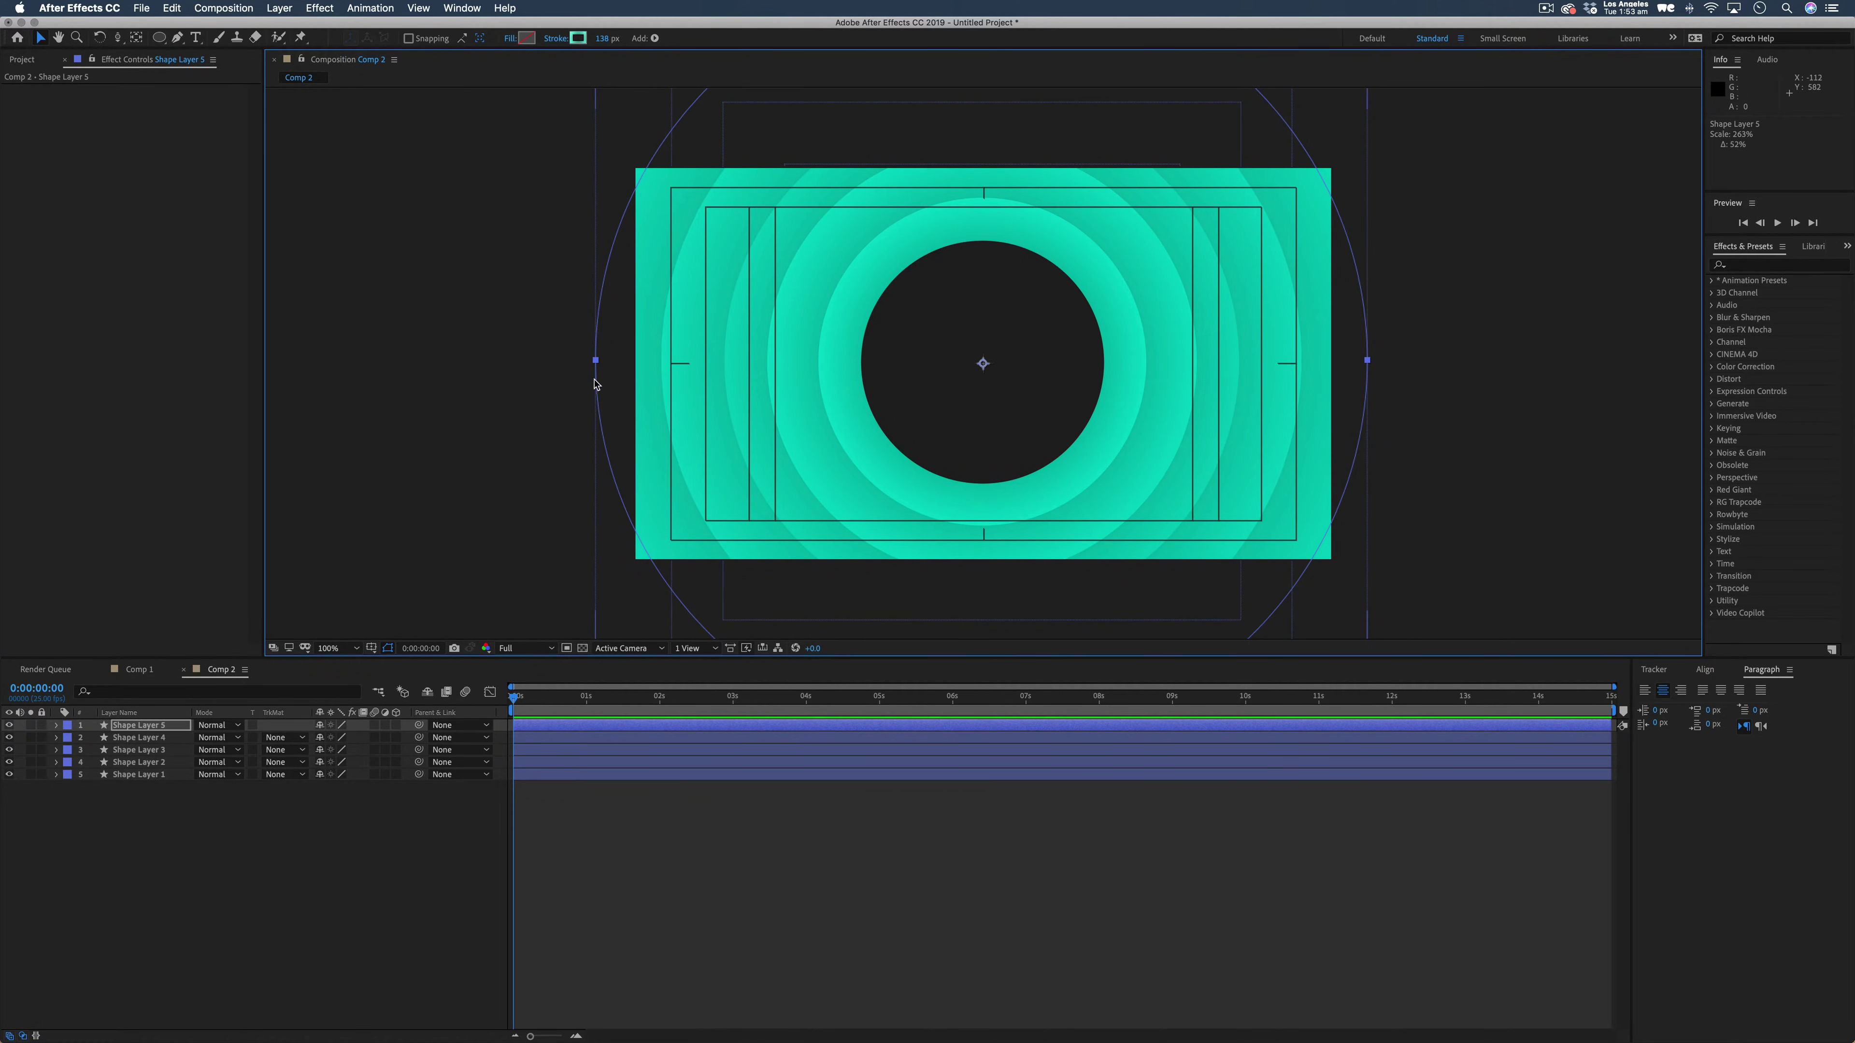
left_click(594, 969)
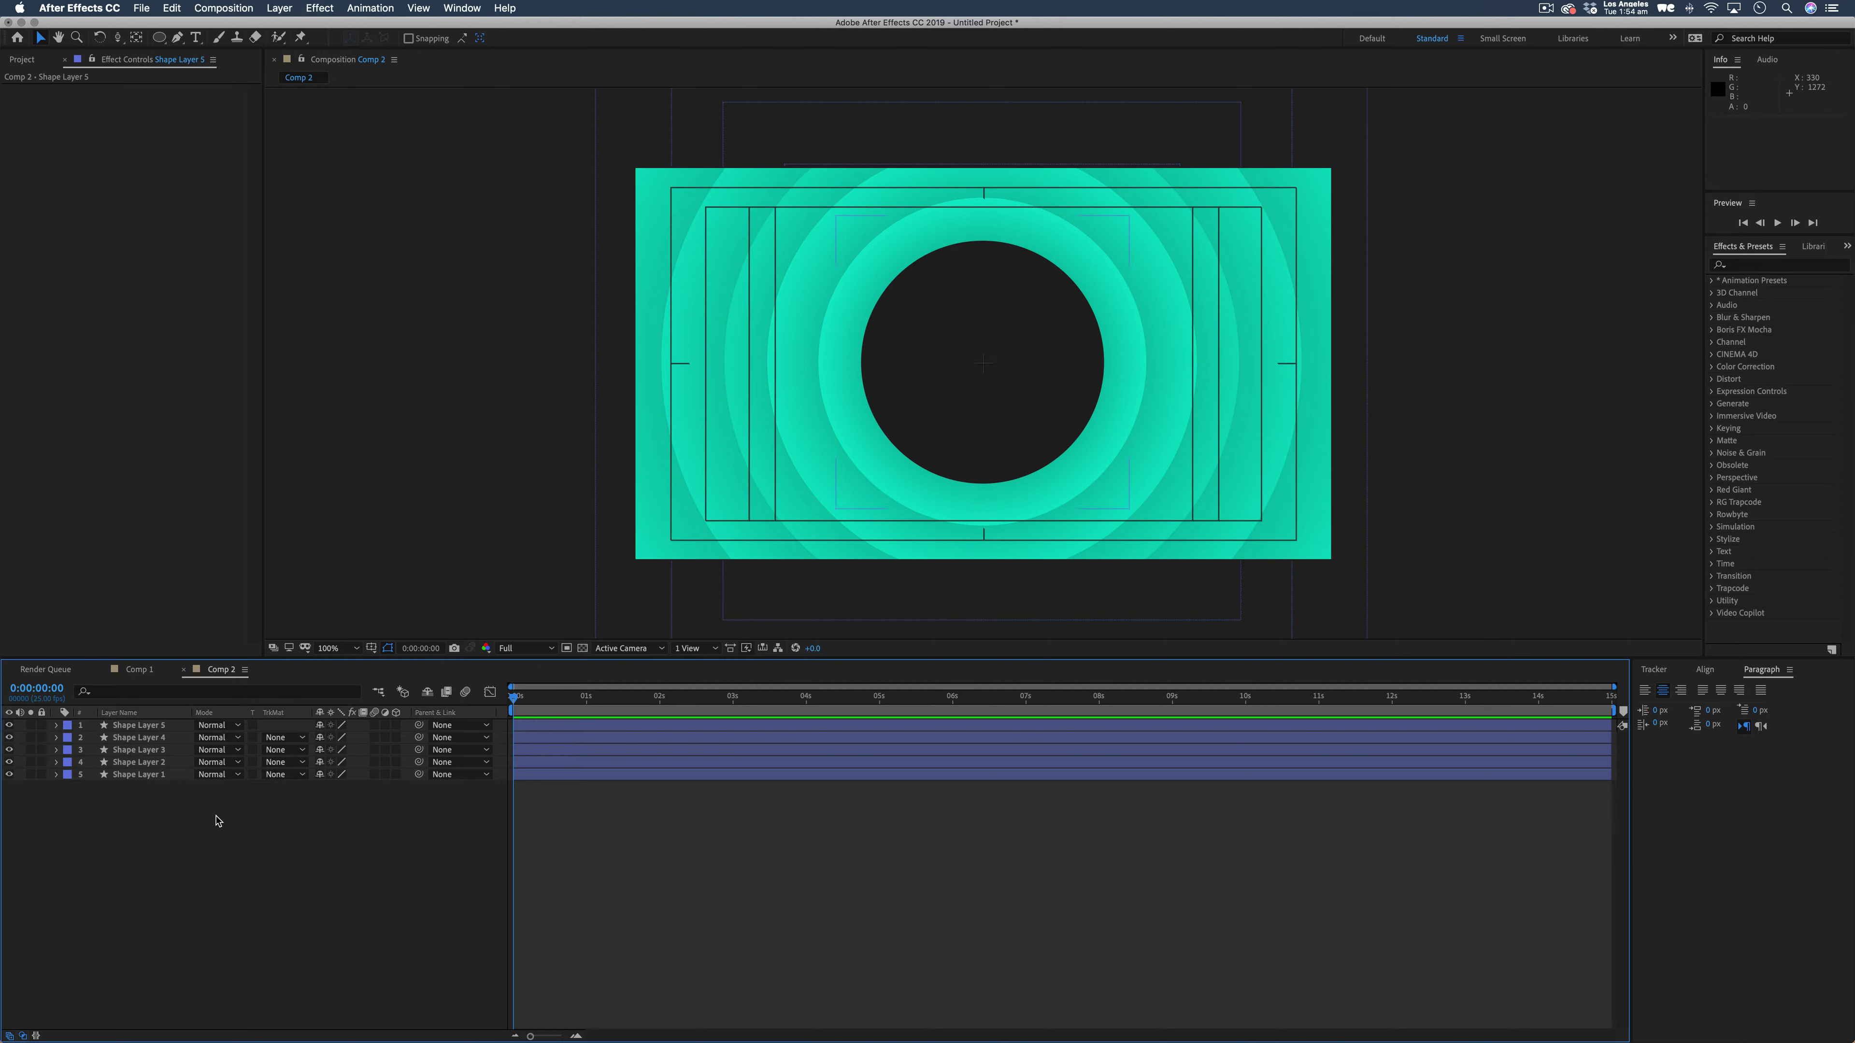
Apply a Drop Shadow to the outermost ring (Shape Layer 5) with opacity 100%, distance 0 and softness 274, and hide the safe-area guides.
left_click(145, 727)
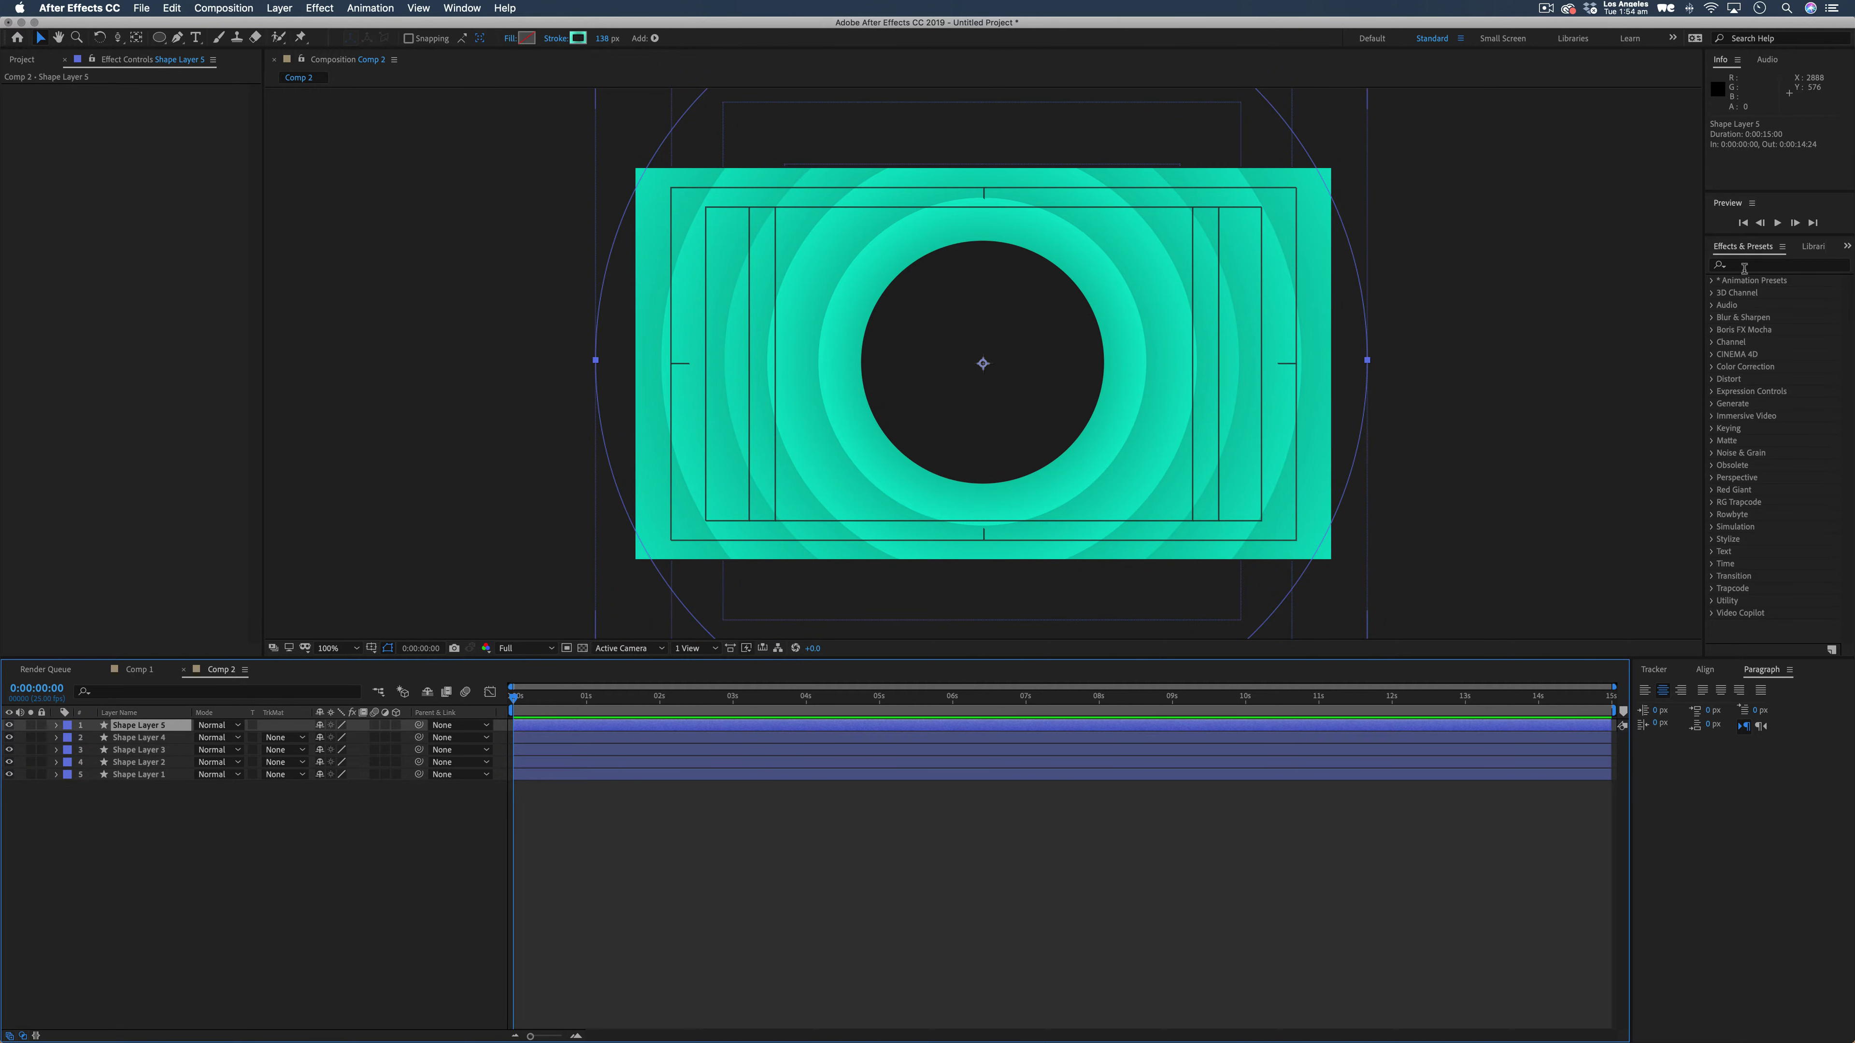
left_click(1743, 265)
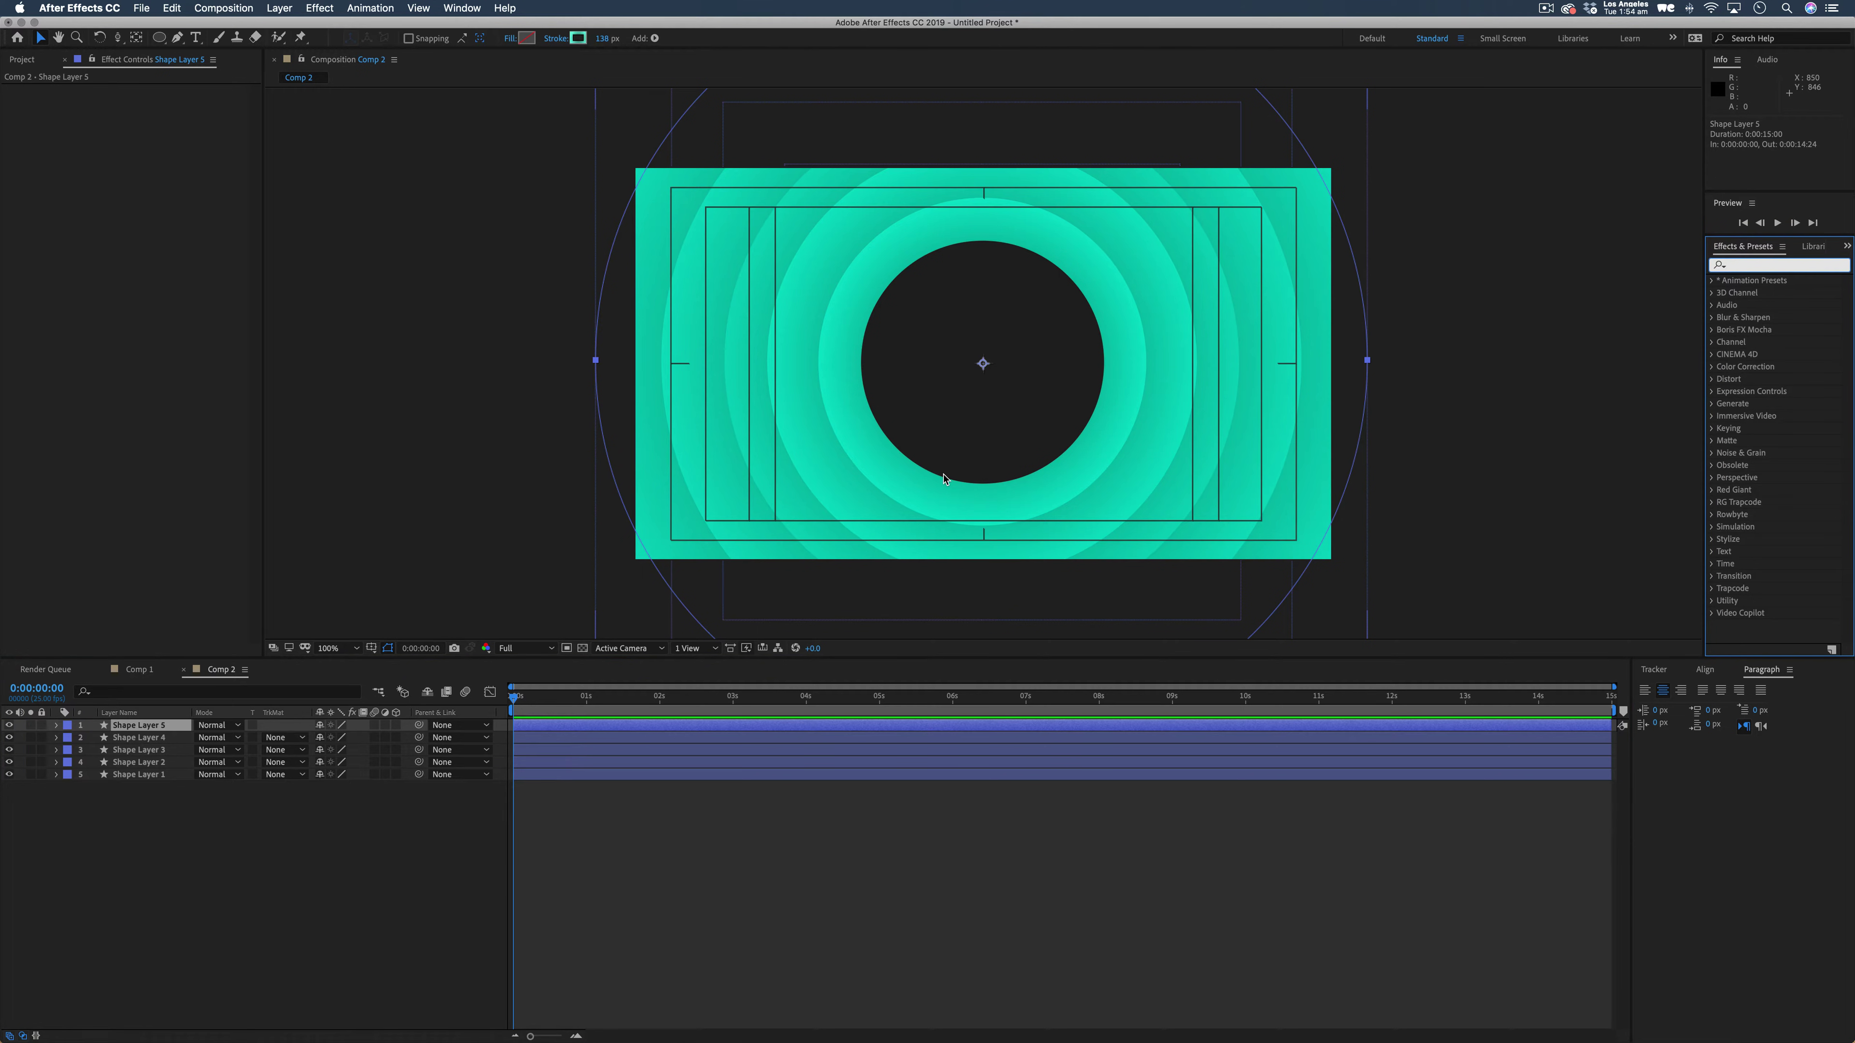
type("drop")
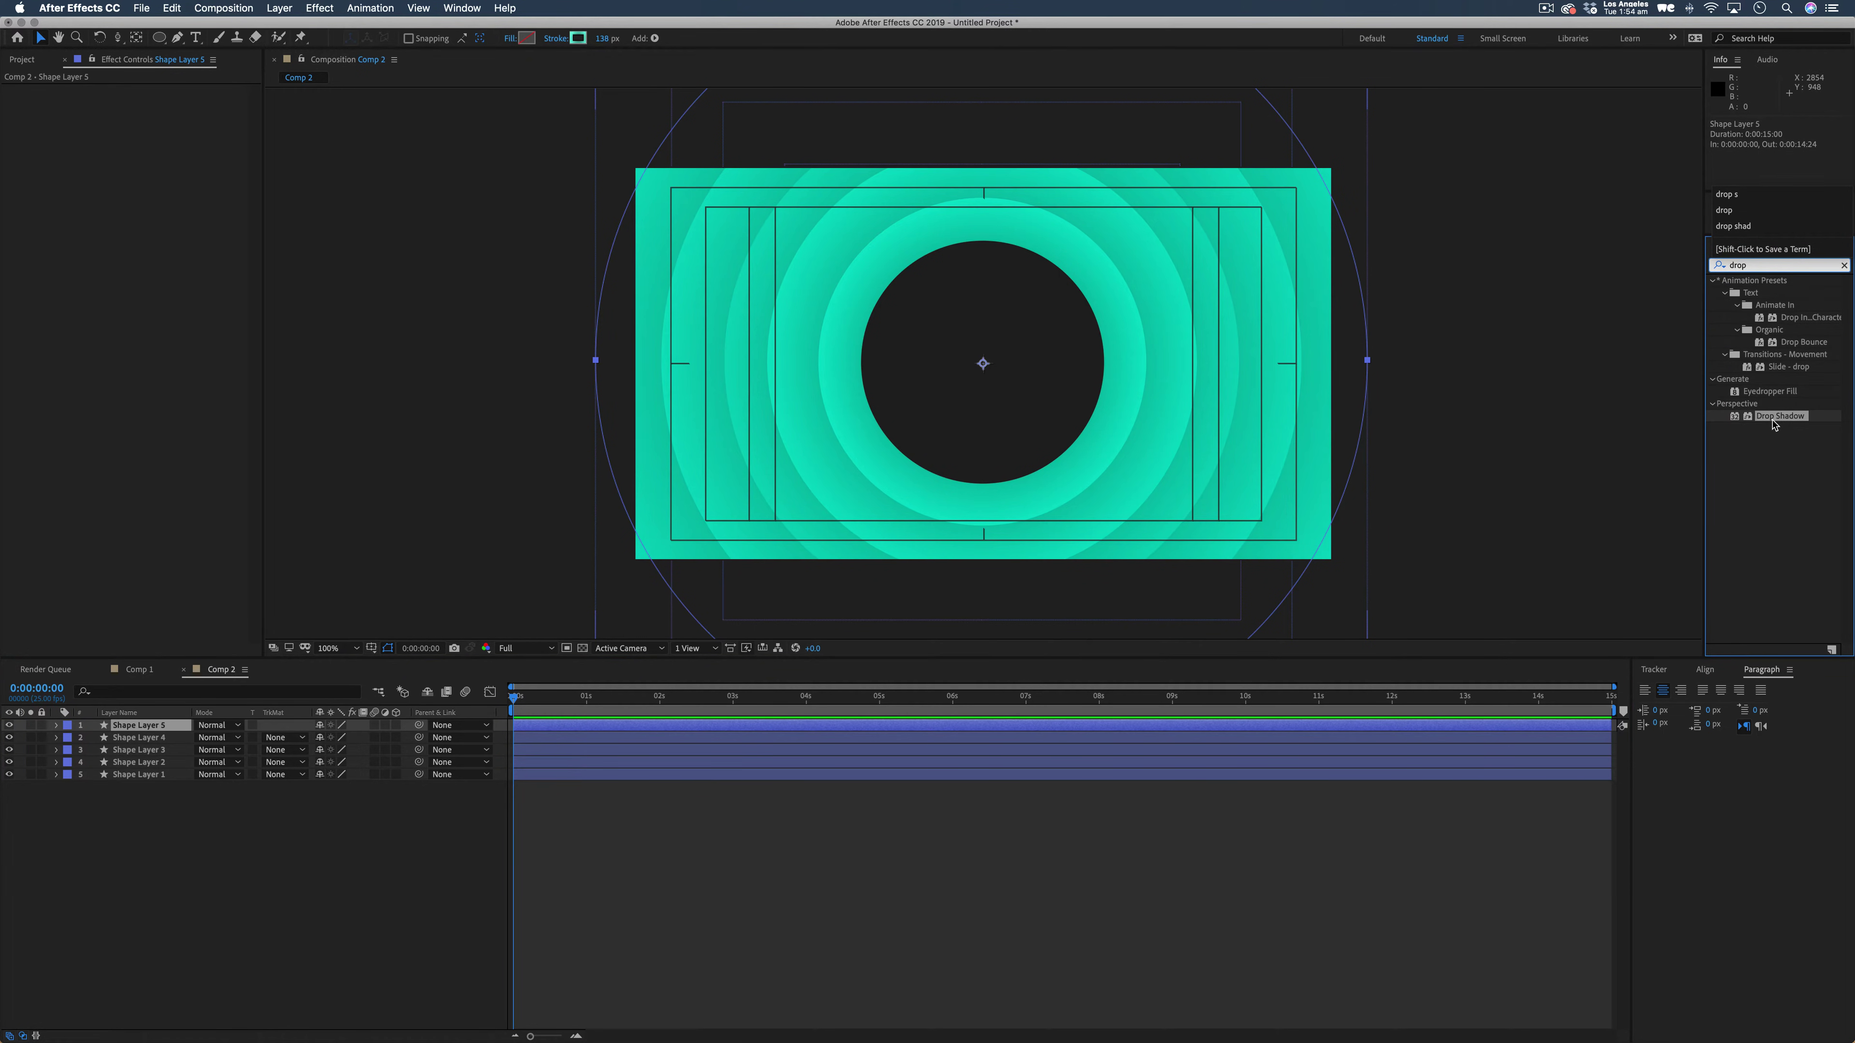
double_click(1761, 419)
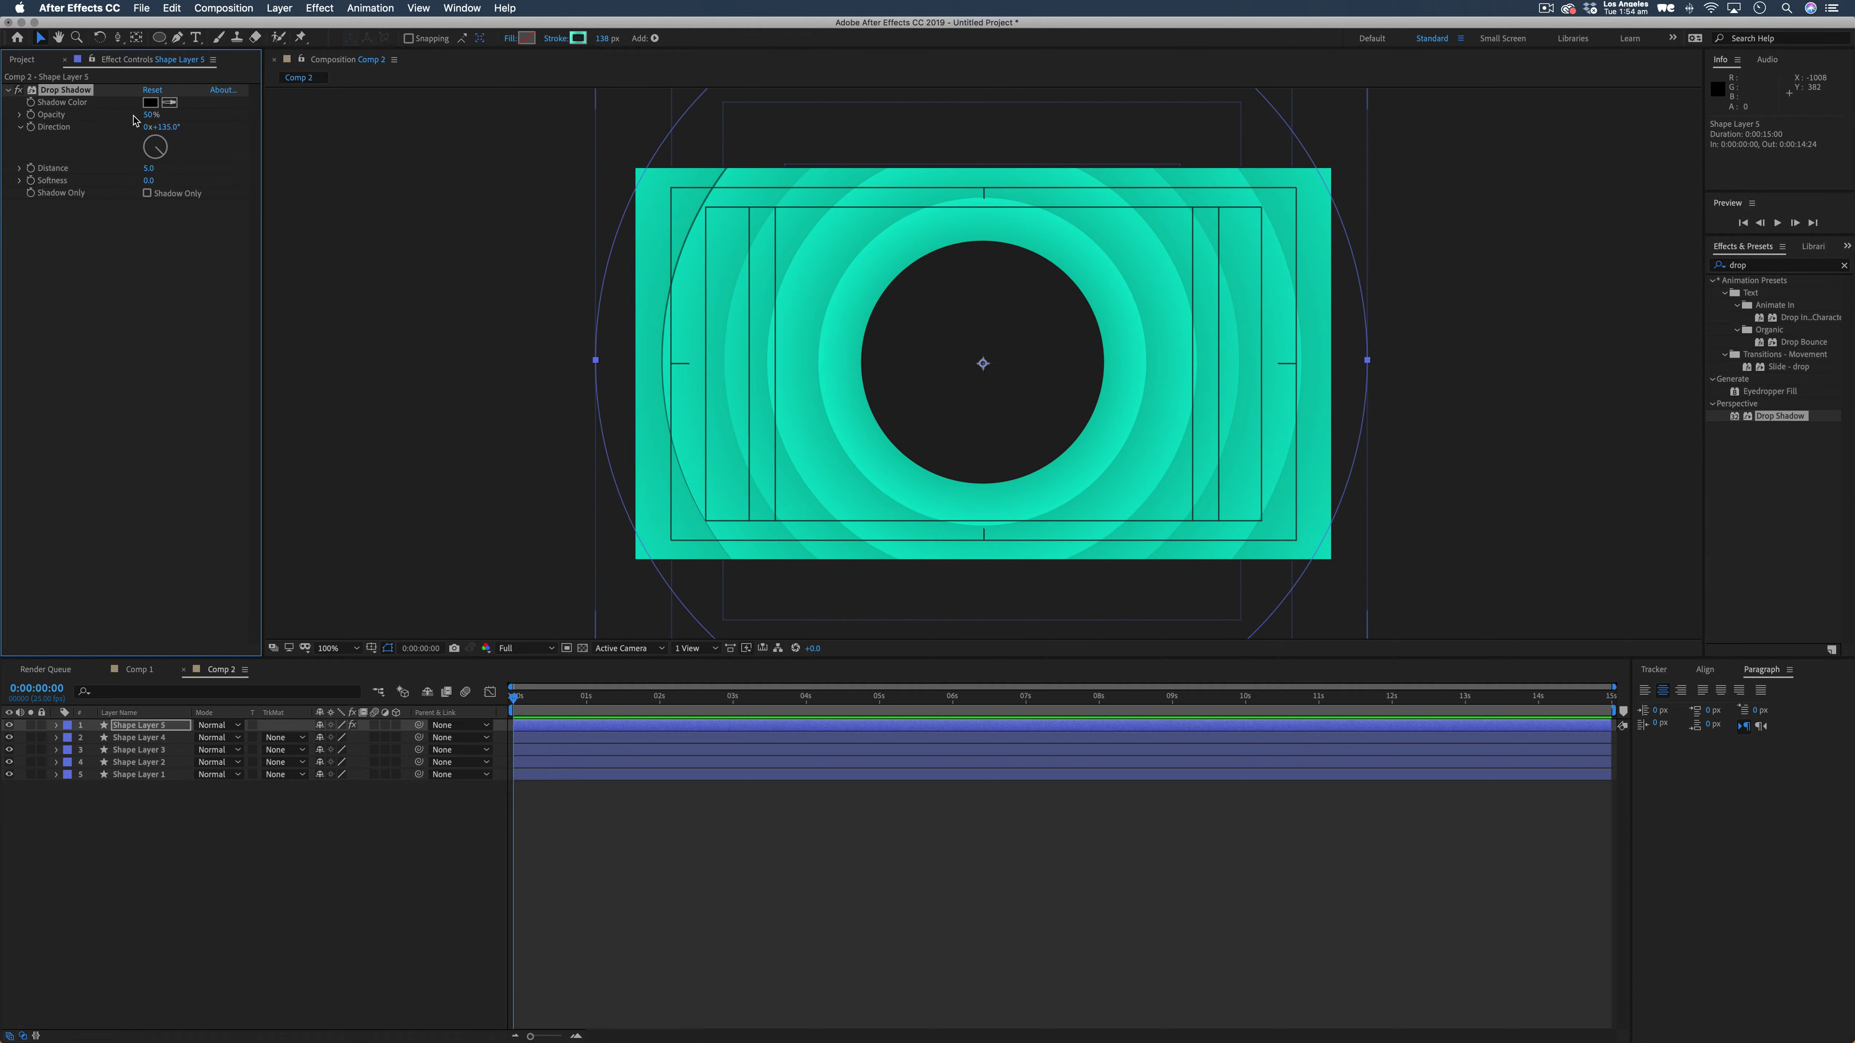
left_click_drag(150, 114, 249, 114)
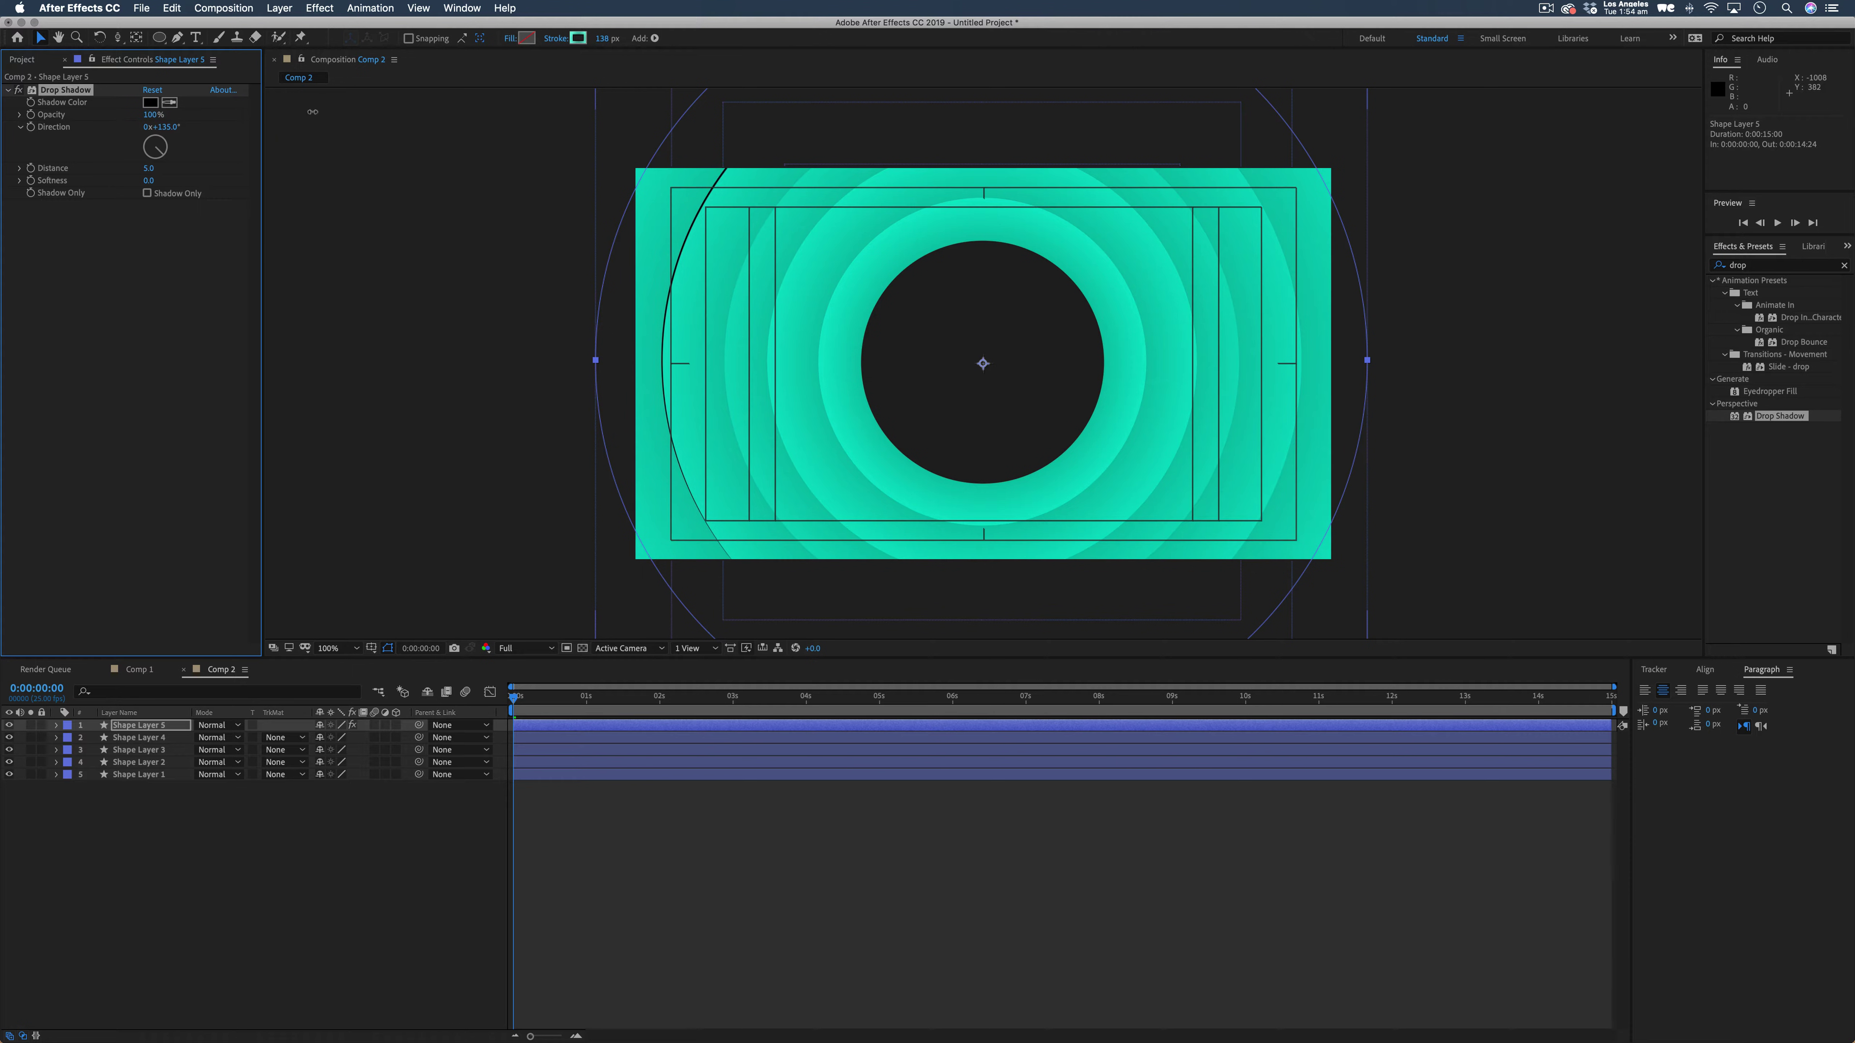
left_click_drag(148, 168, 385, 196)
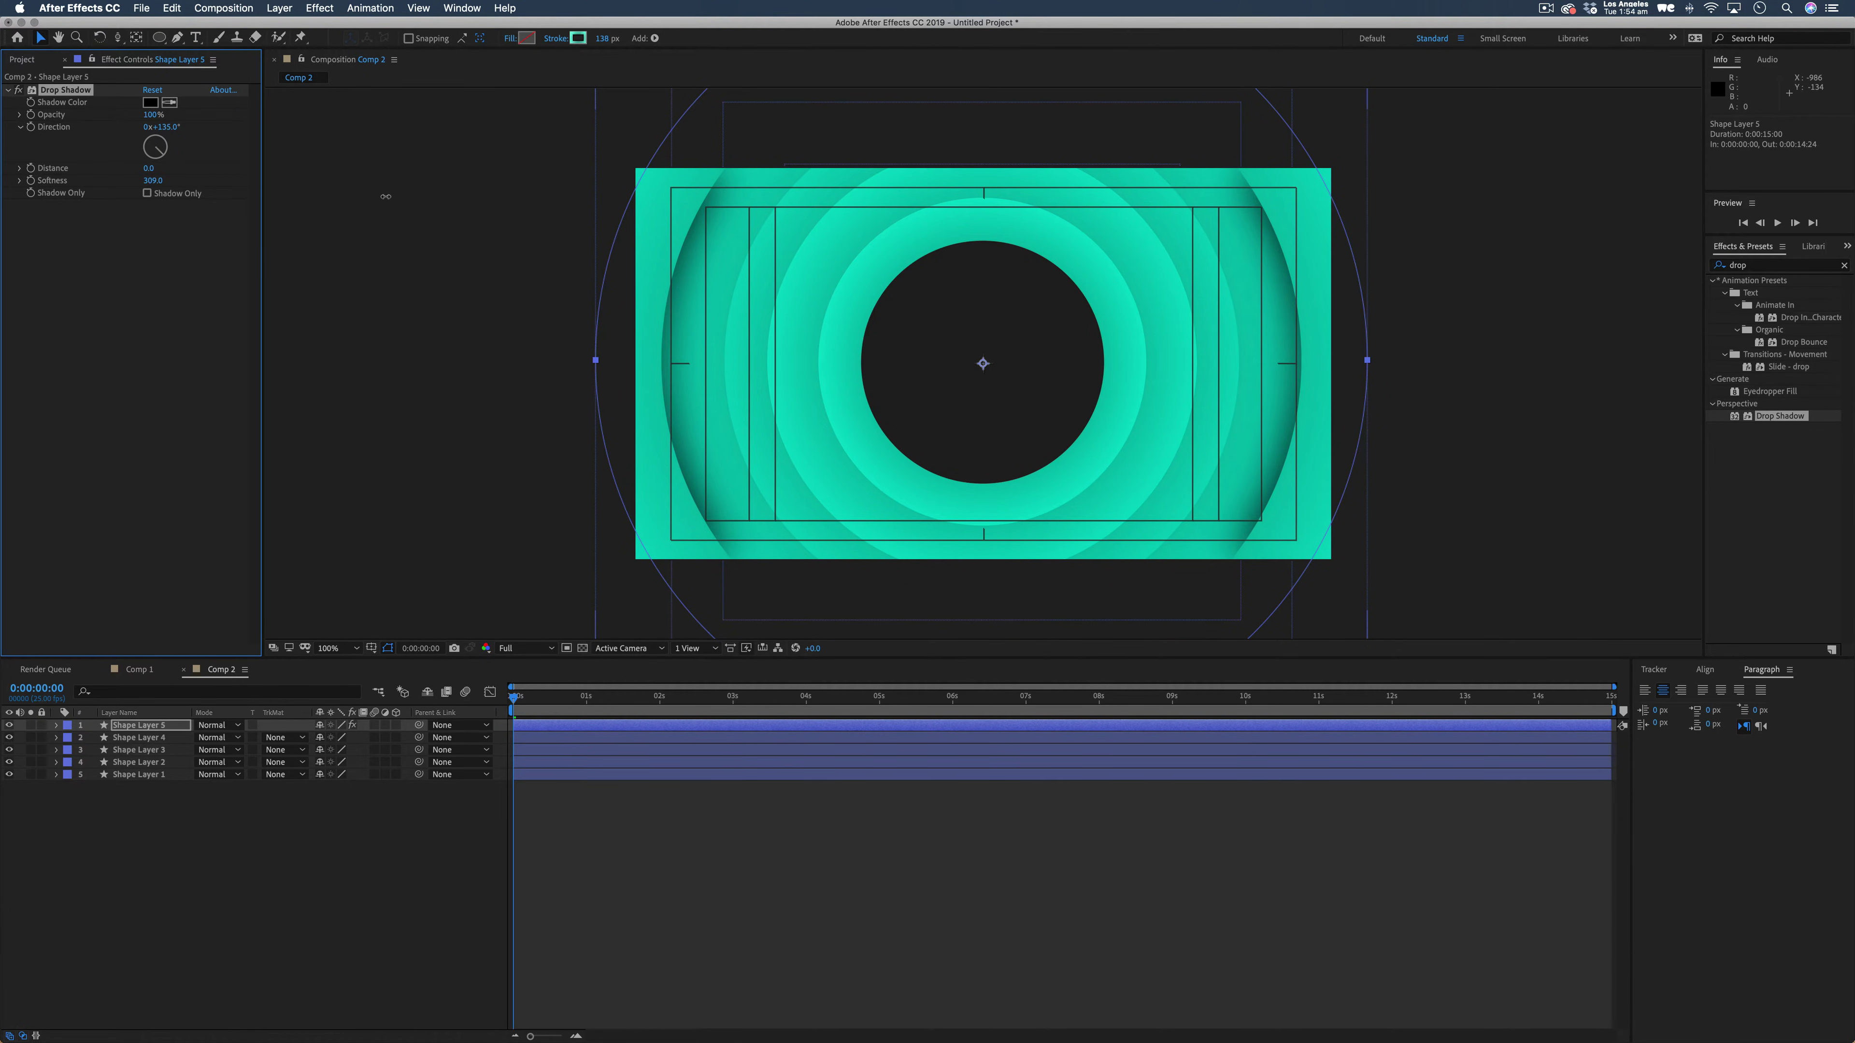
left_click(38, 241)
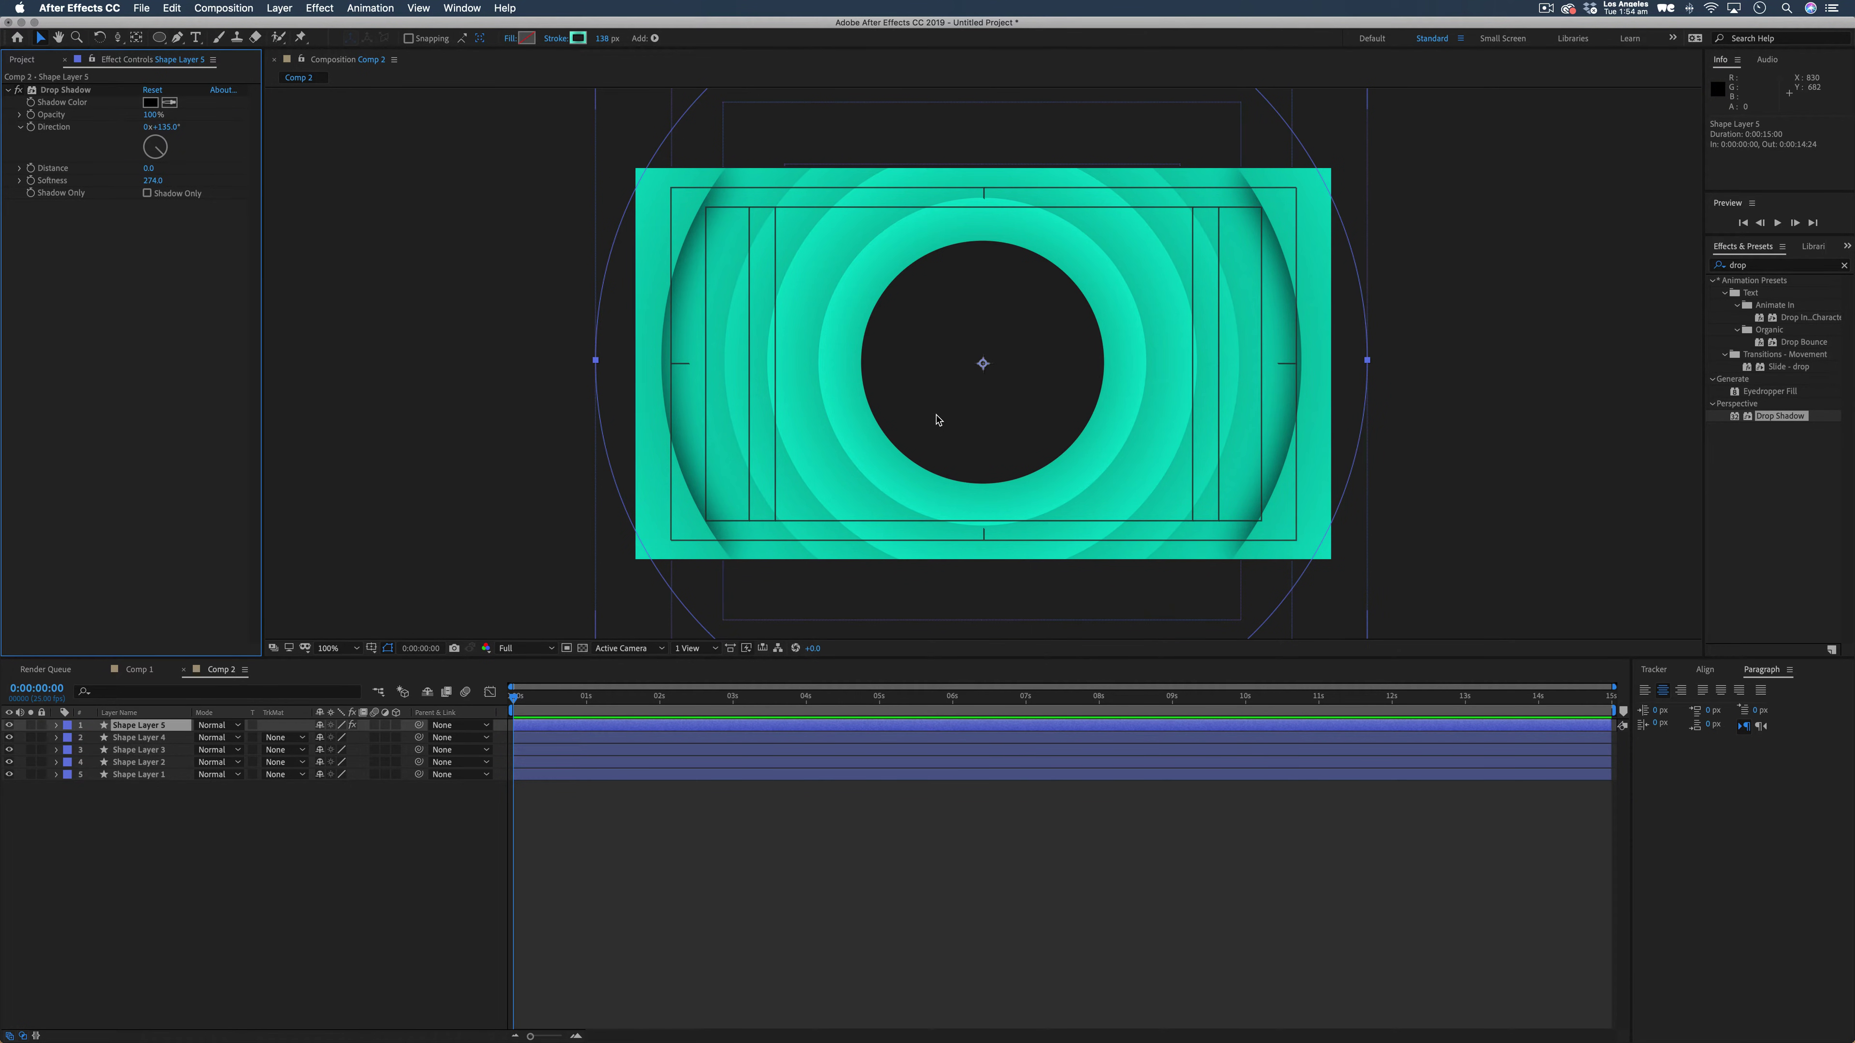
left_click(911, 408)
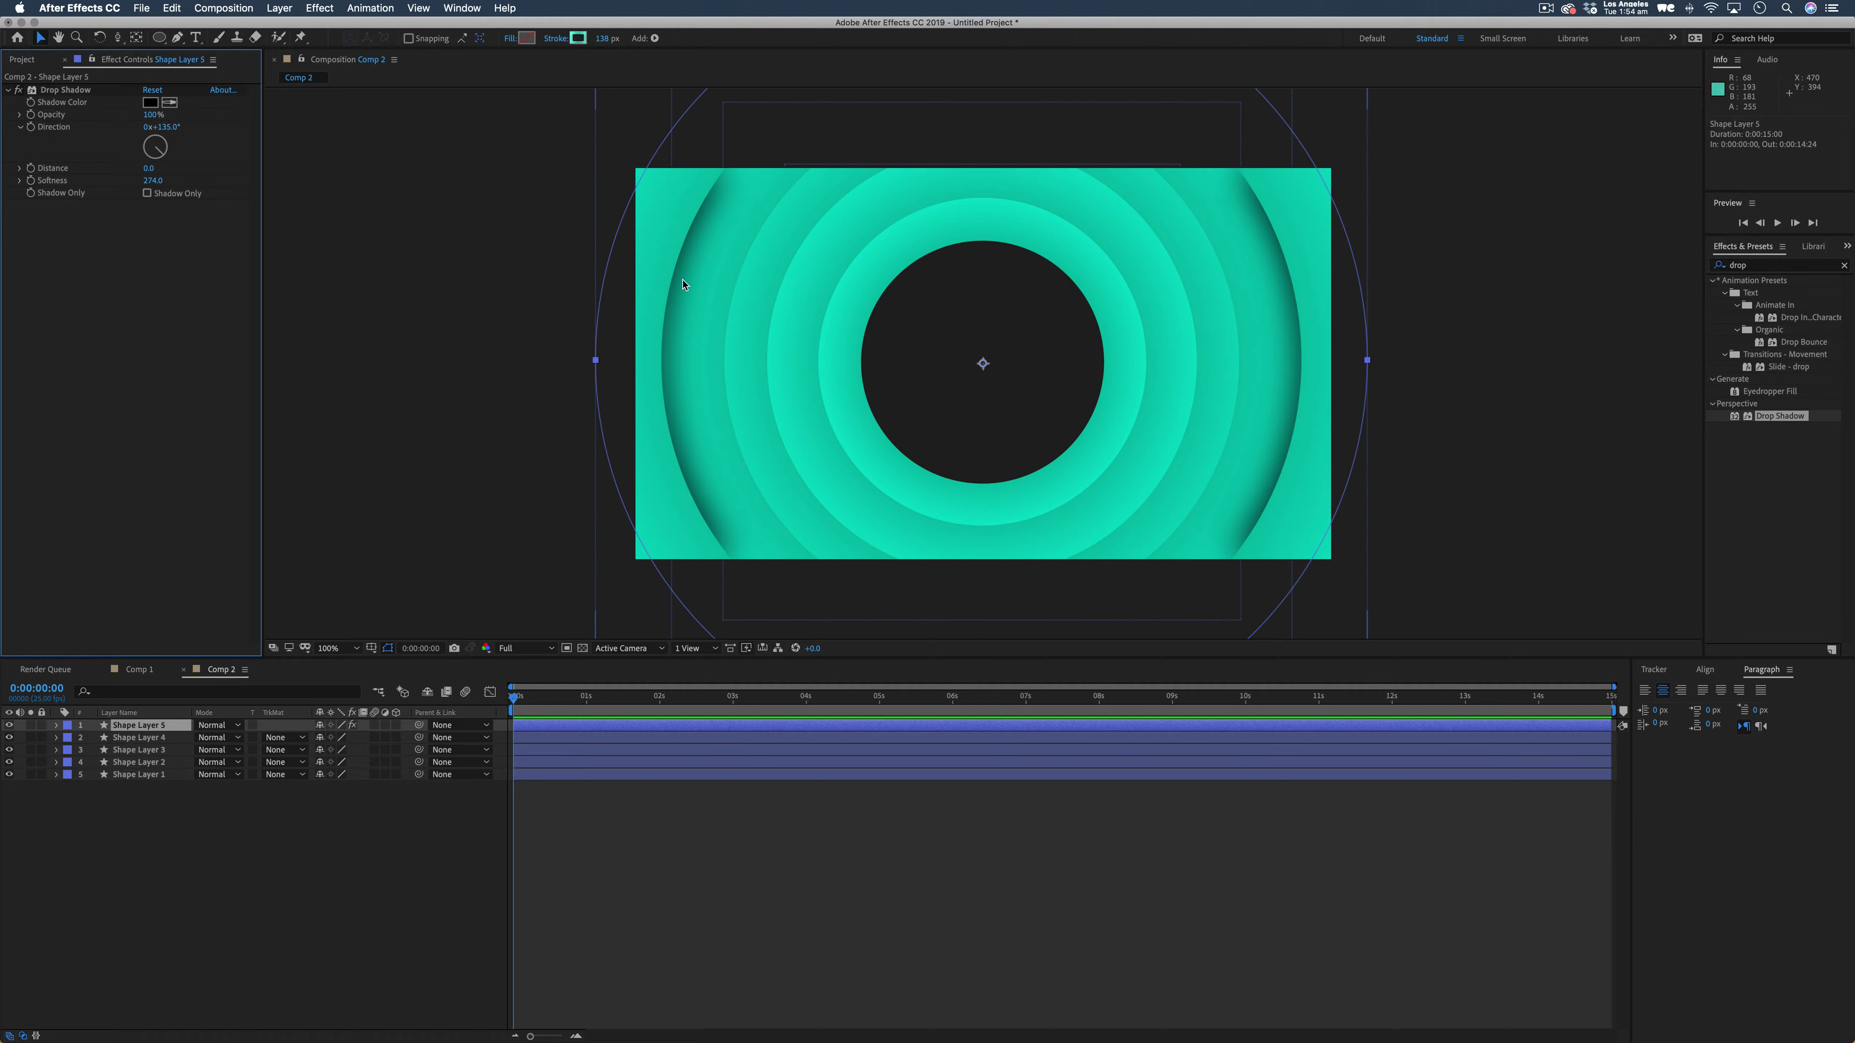
Copy the Drop Shadow effect from Shape Layer 5 to the other four ring layers.
left_click(65, 91)
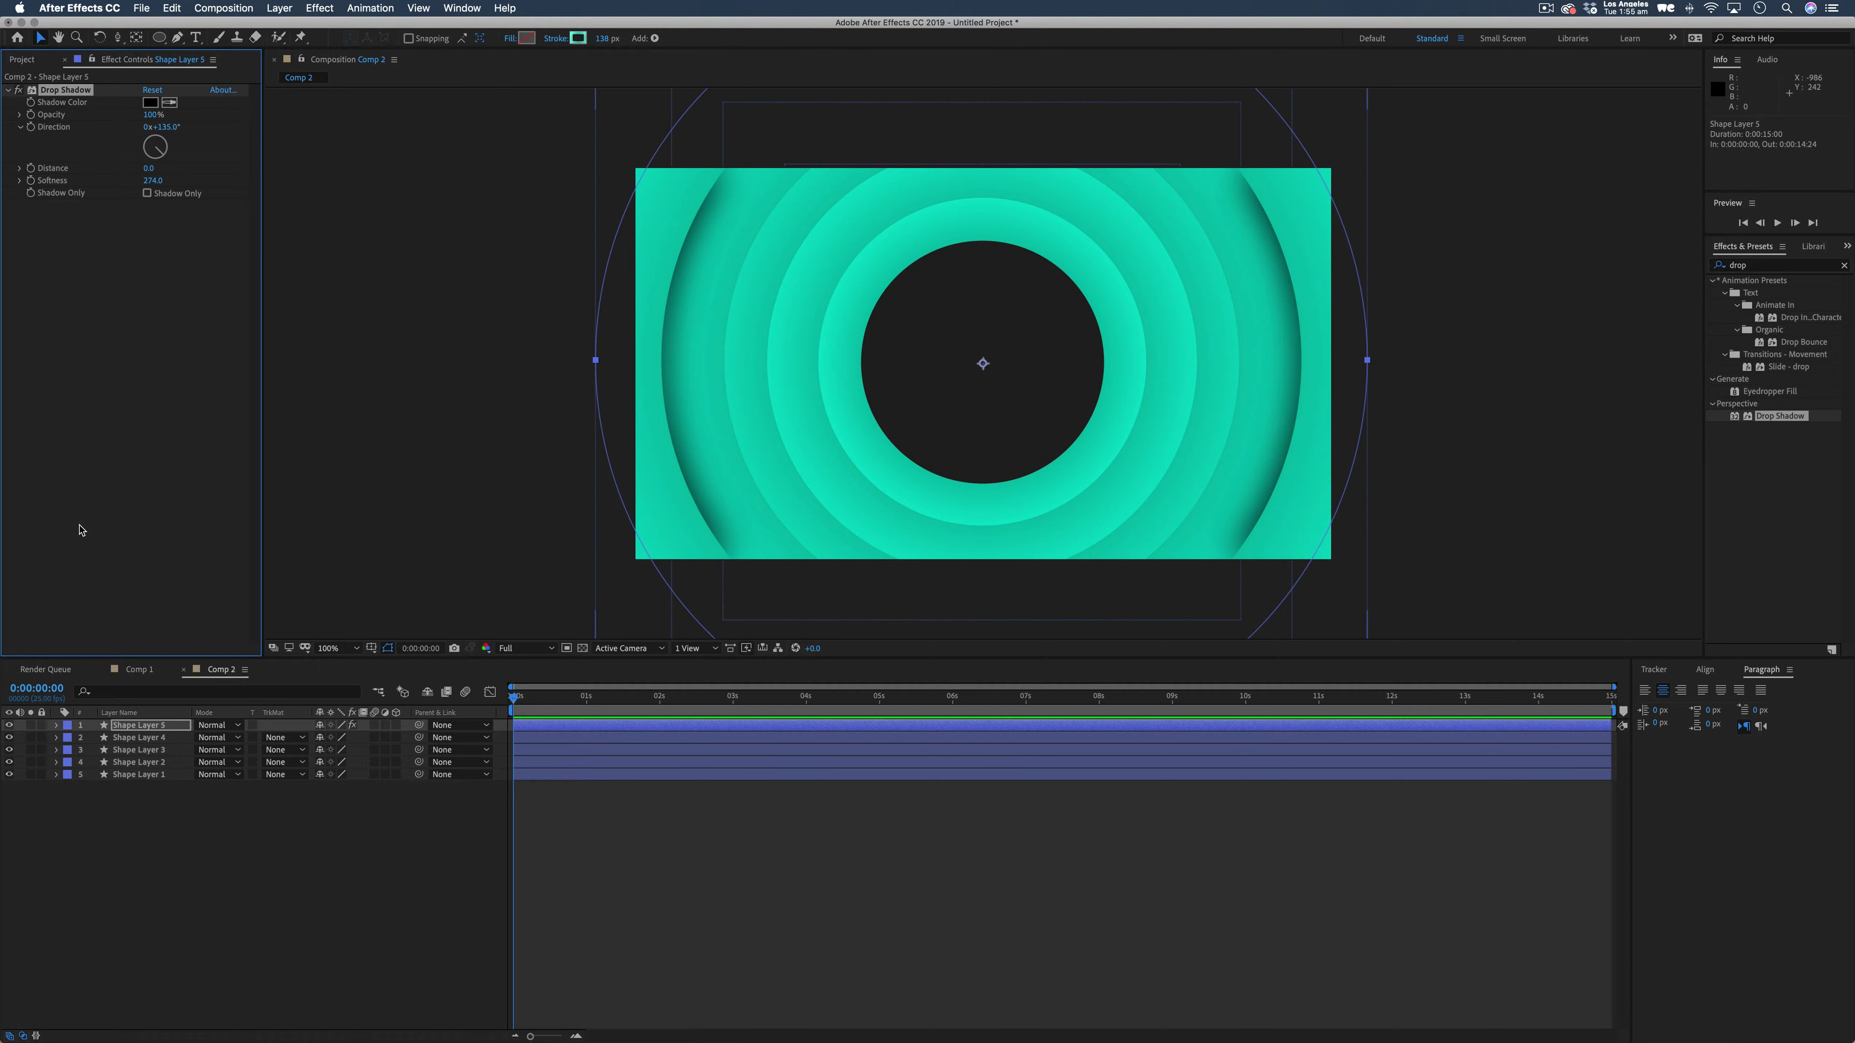
left_click(133, 738)
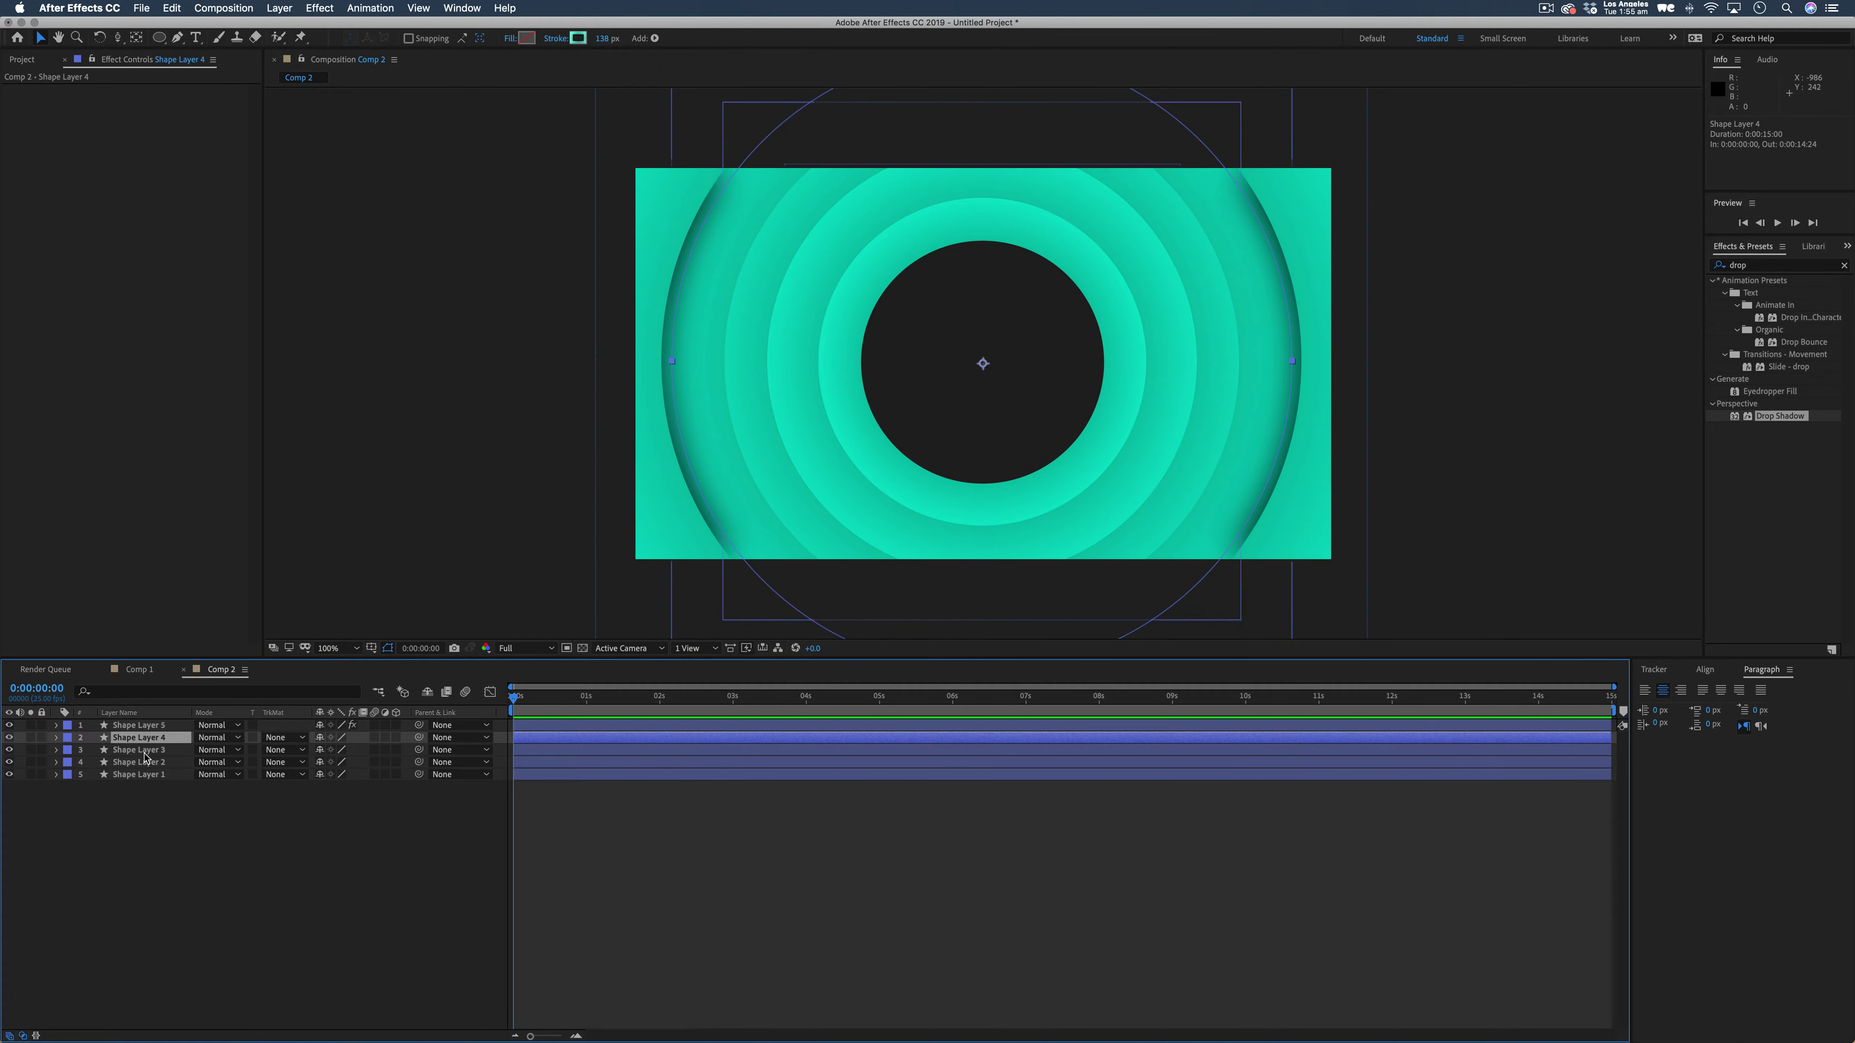
key("super+v")
left_click(143, 750)
key("super+v")
left_click(146, 764)
key("super+v")
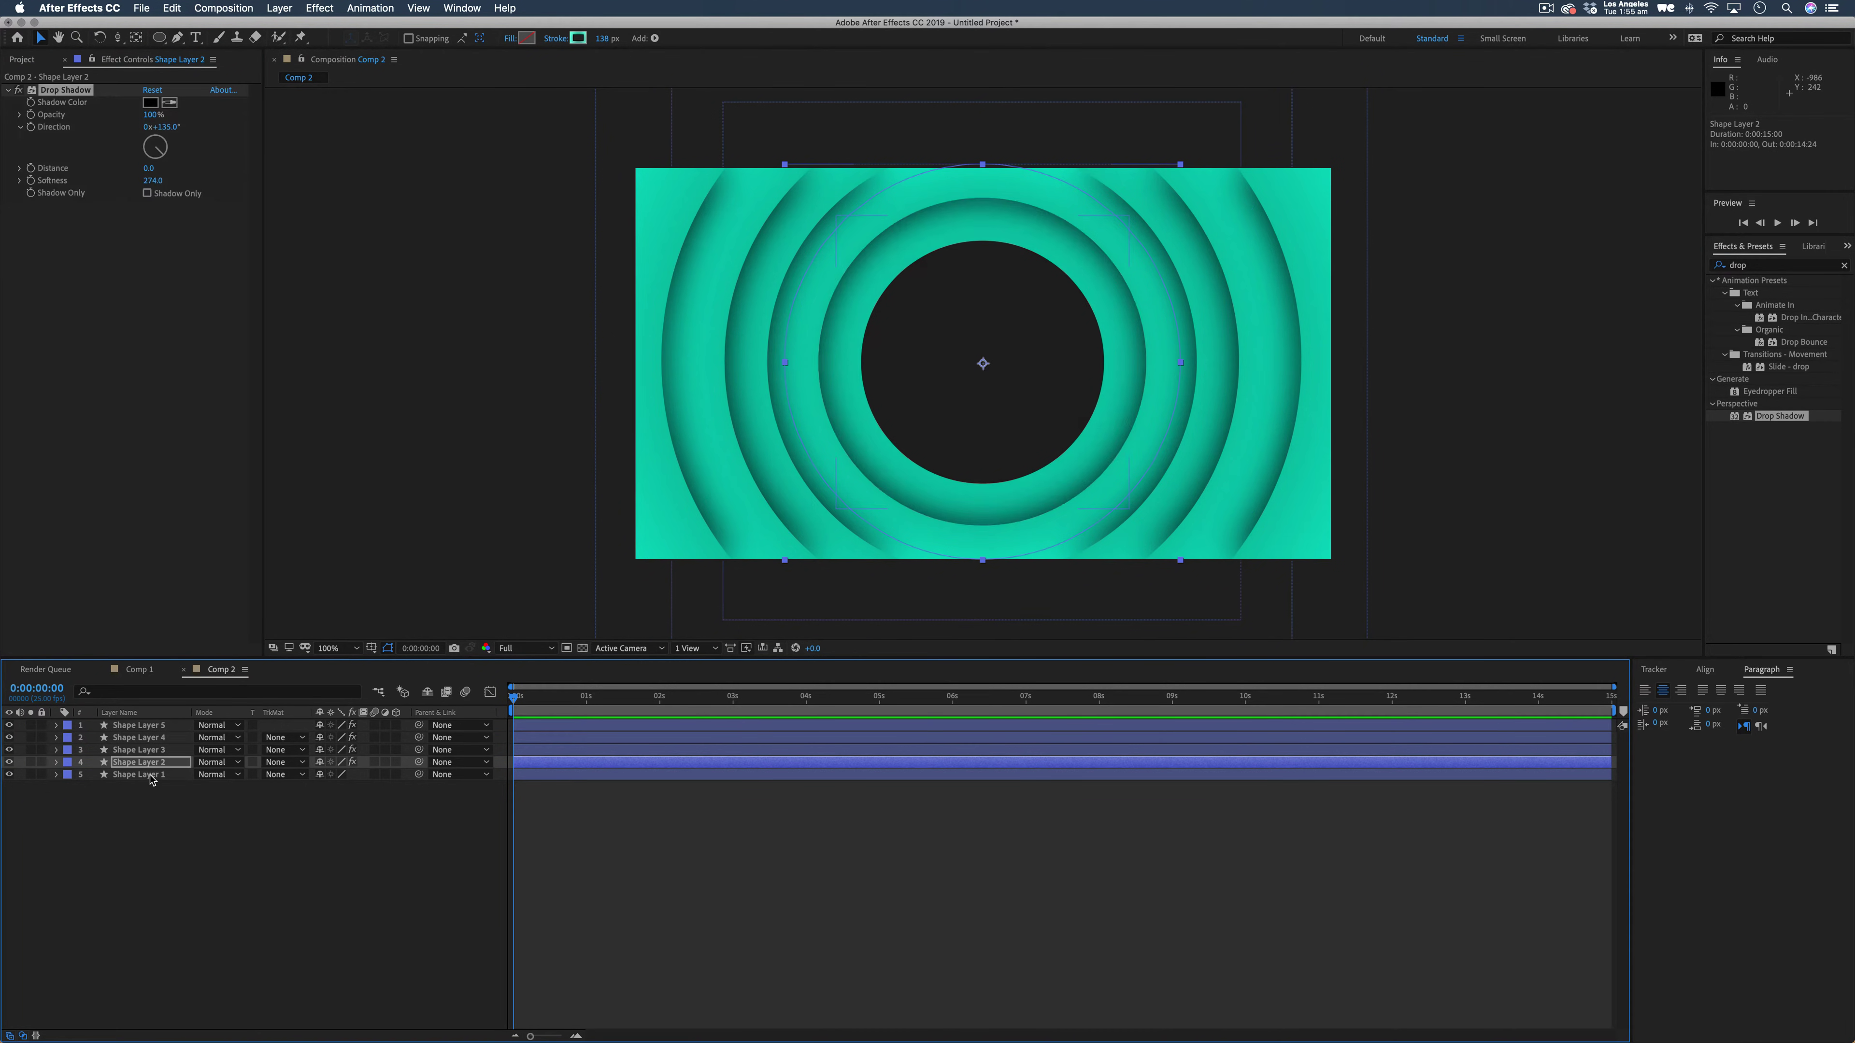
left_click(148, 775)
key("super+v")
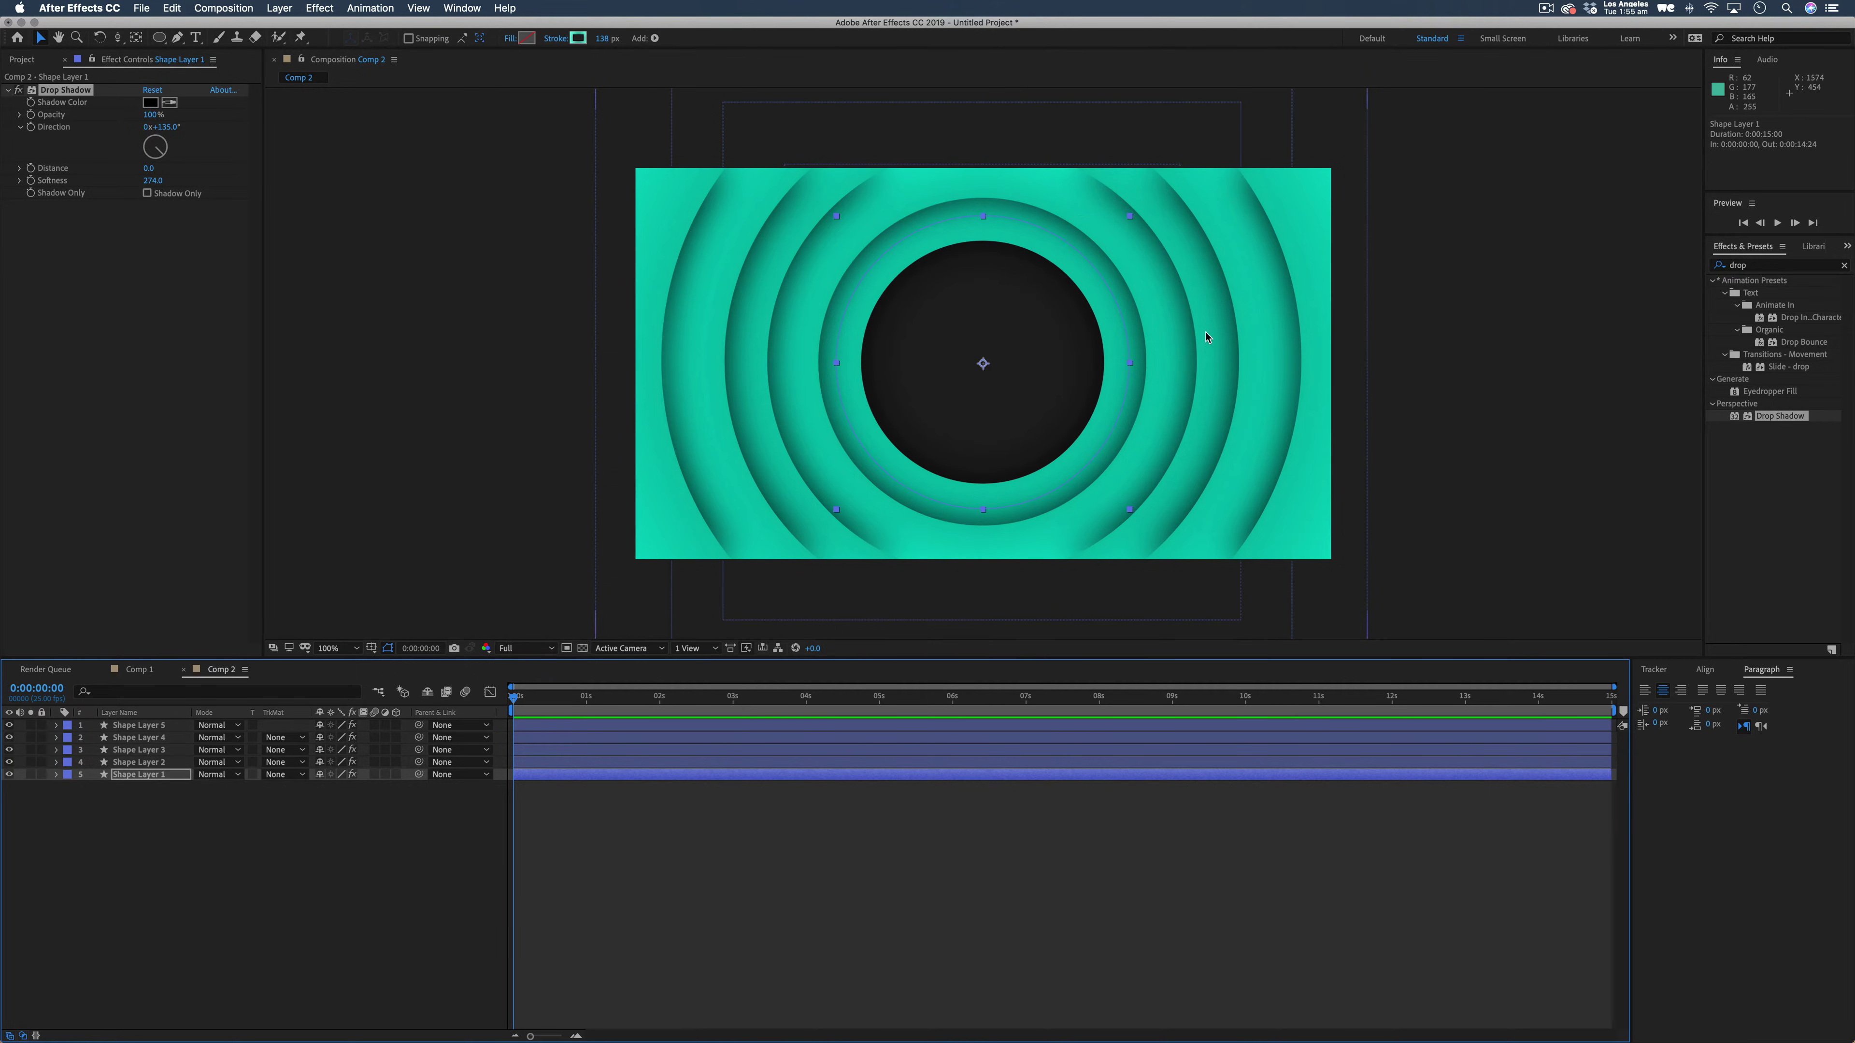
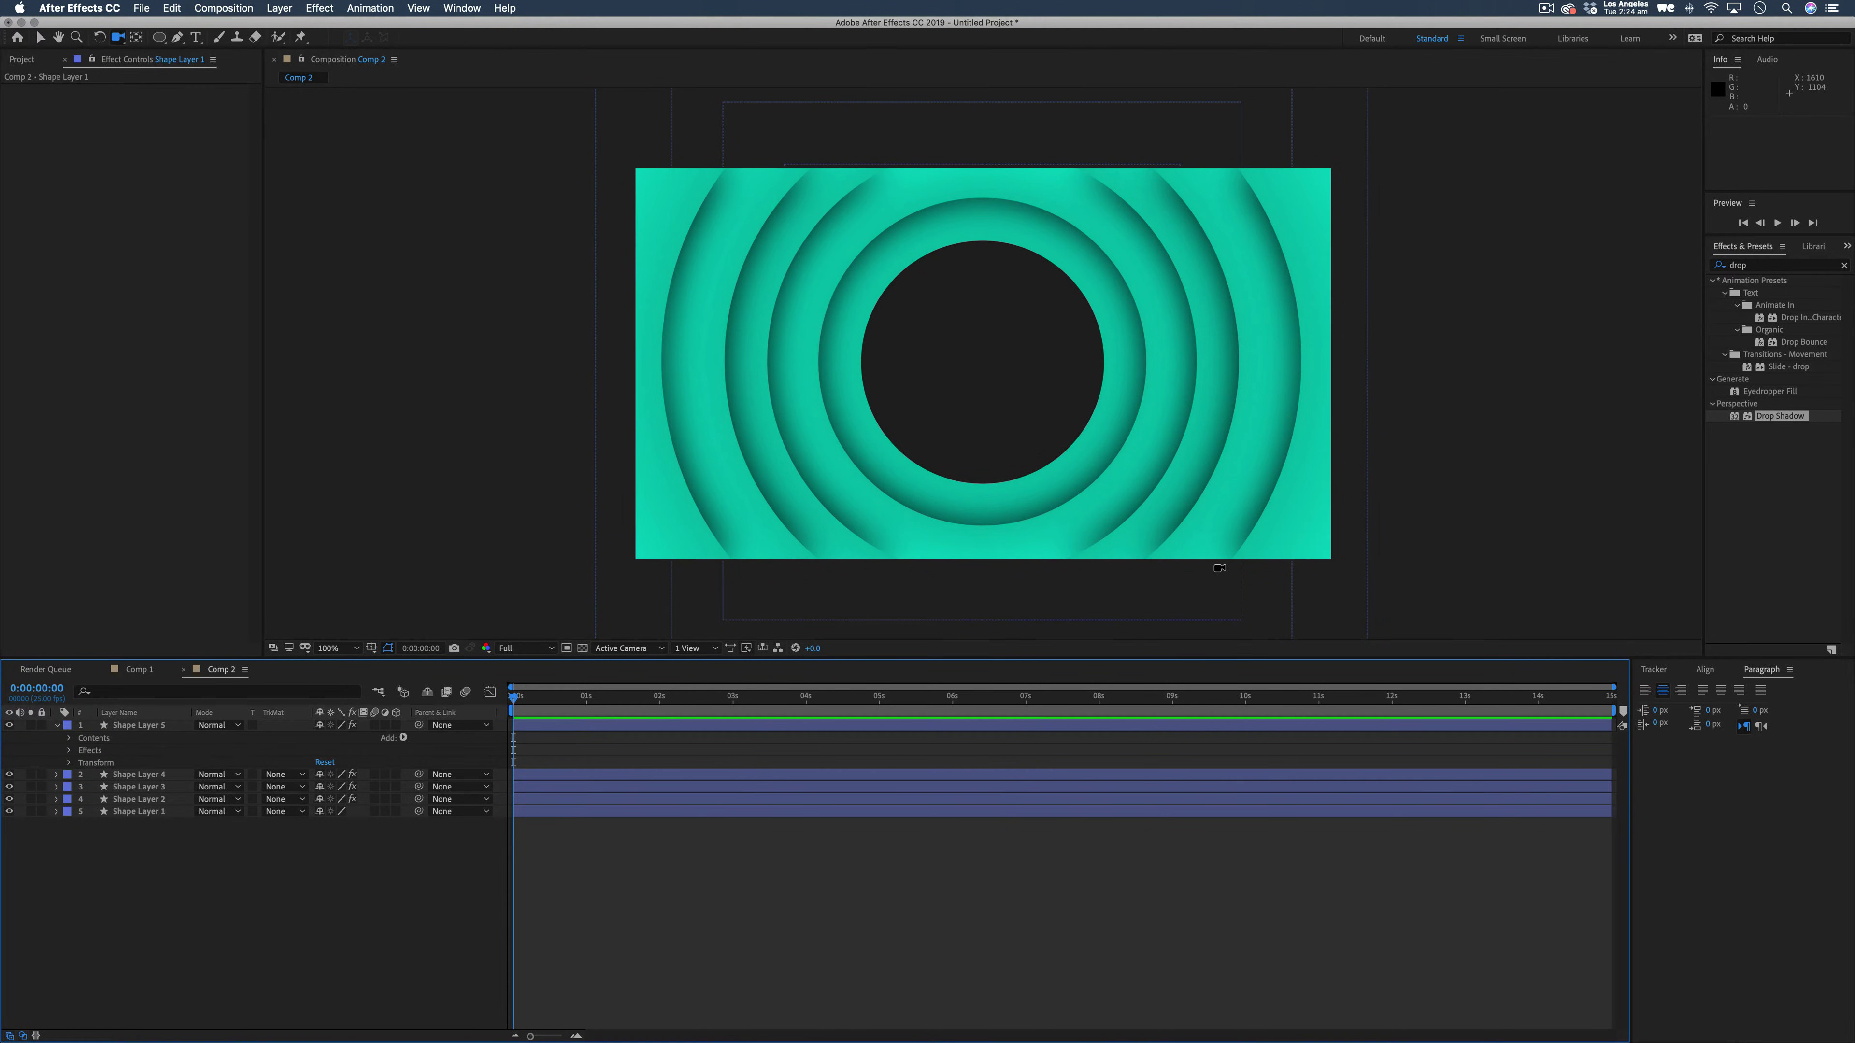
Make all five ring shape layers 3D layers.
key("v")
left_click_drag(206, 877, 61, 732)
left_click(57, 727)
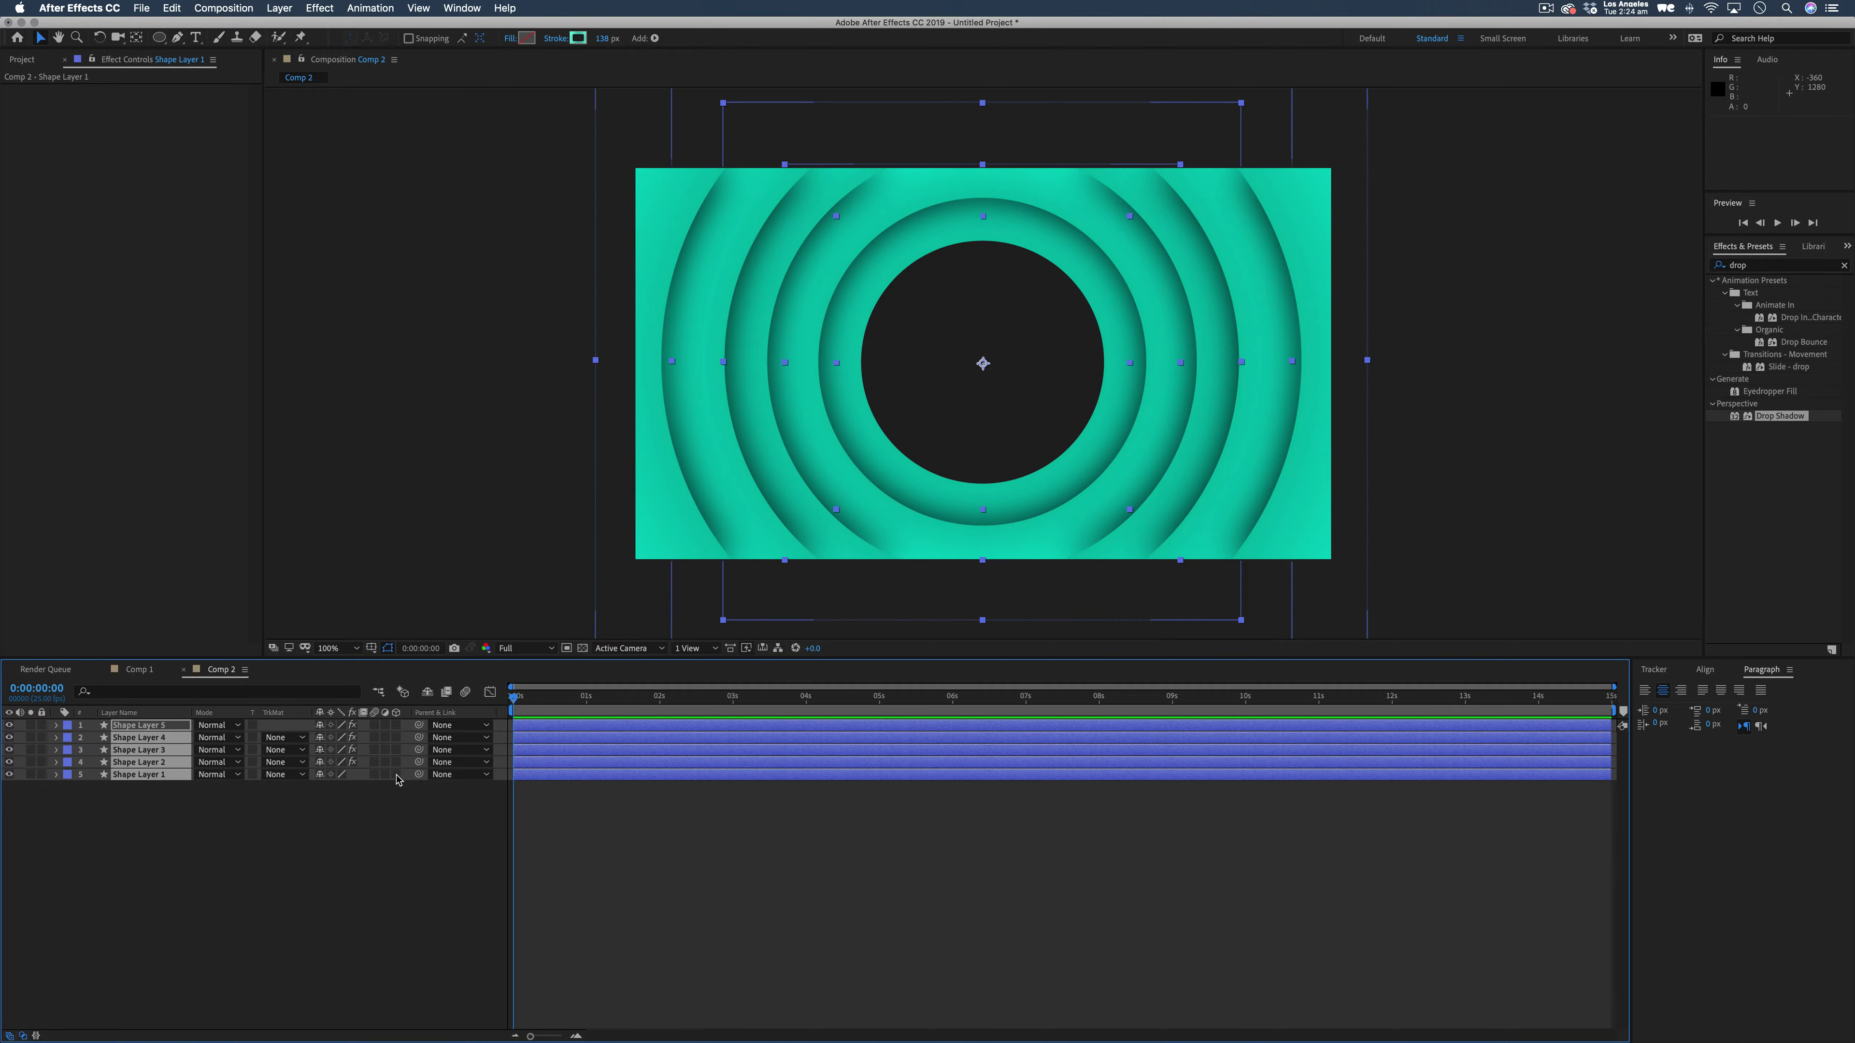
left_click(397, 727)
left_click(299, 830)
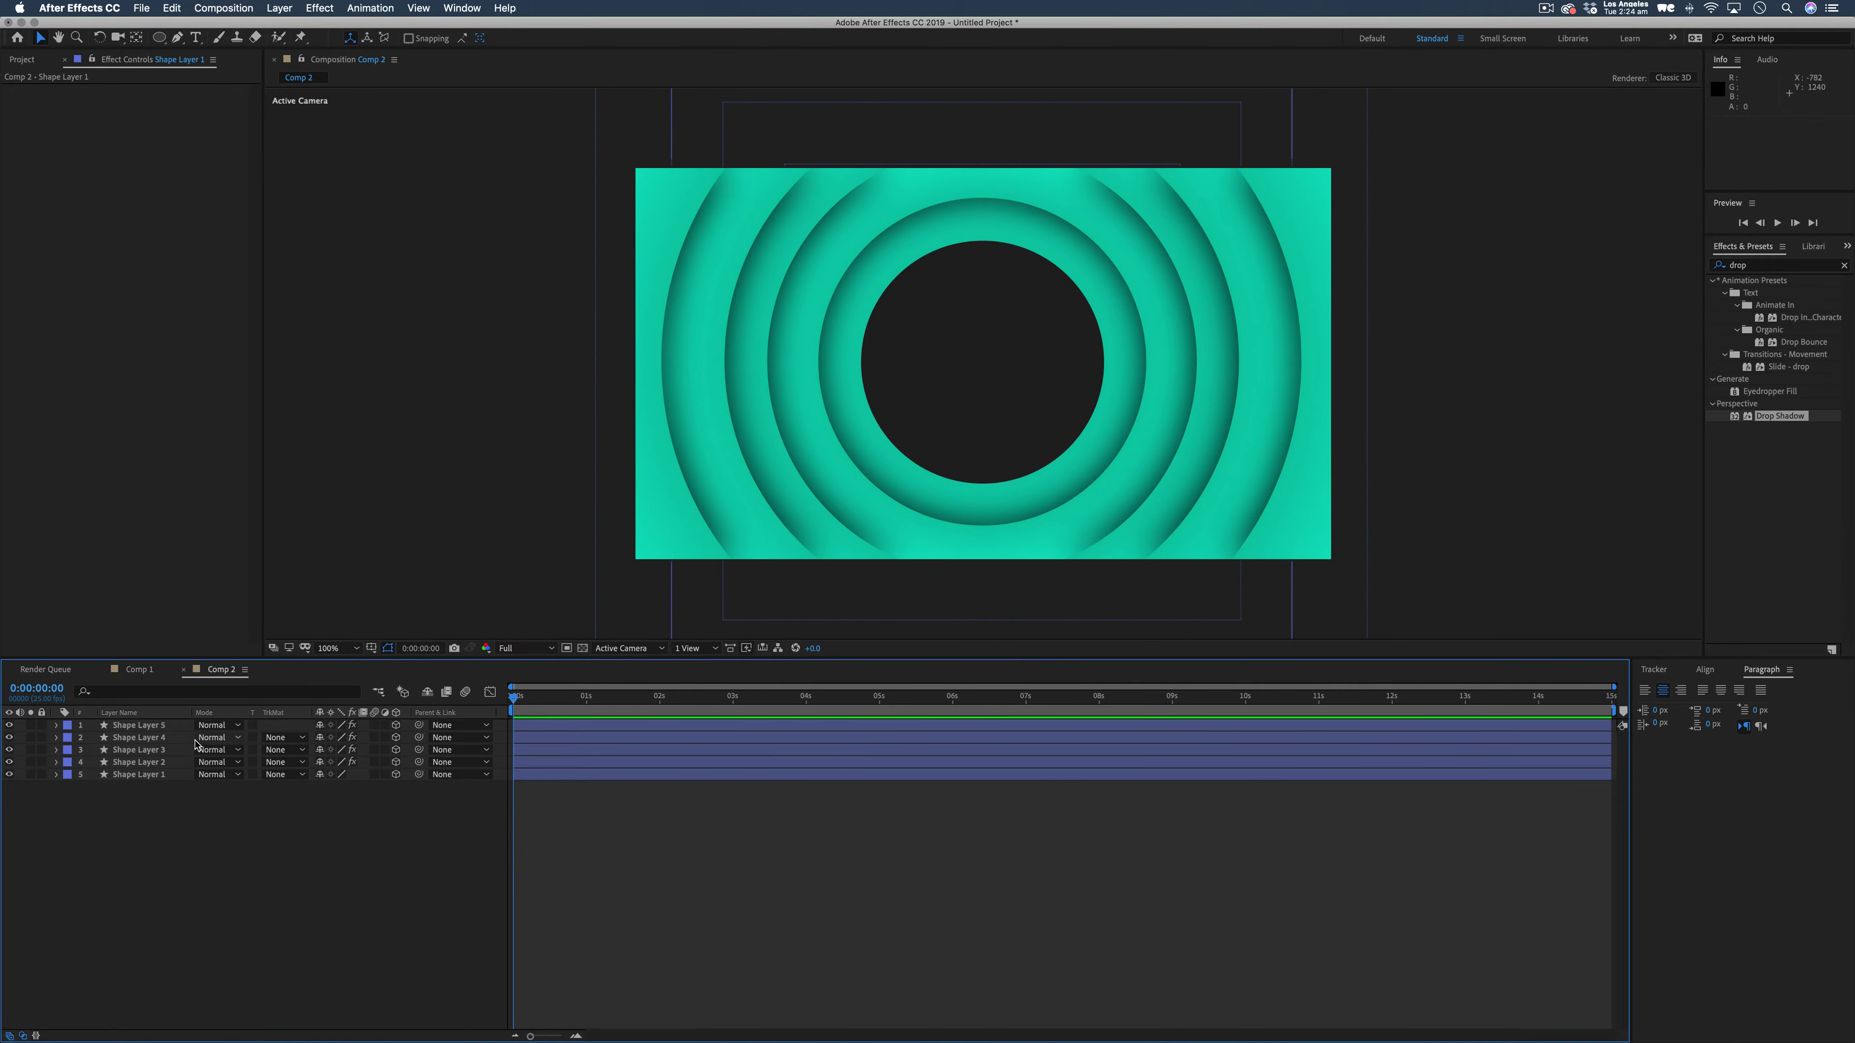
Push the innermost ring (Shape Layer 1) back in depth to Z 1430 and the second ring (Shape Layer 2) to Z 850.
left_click(138, 725)
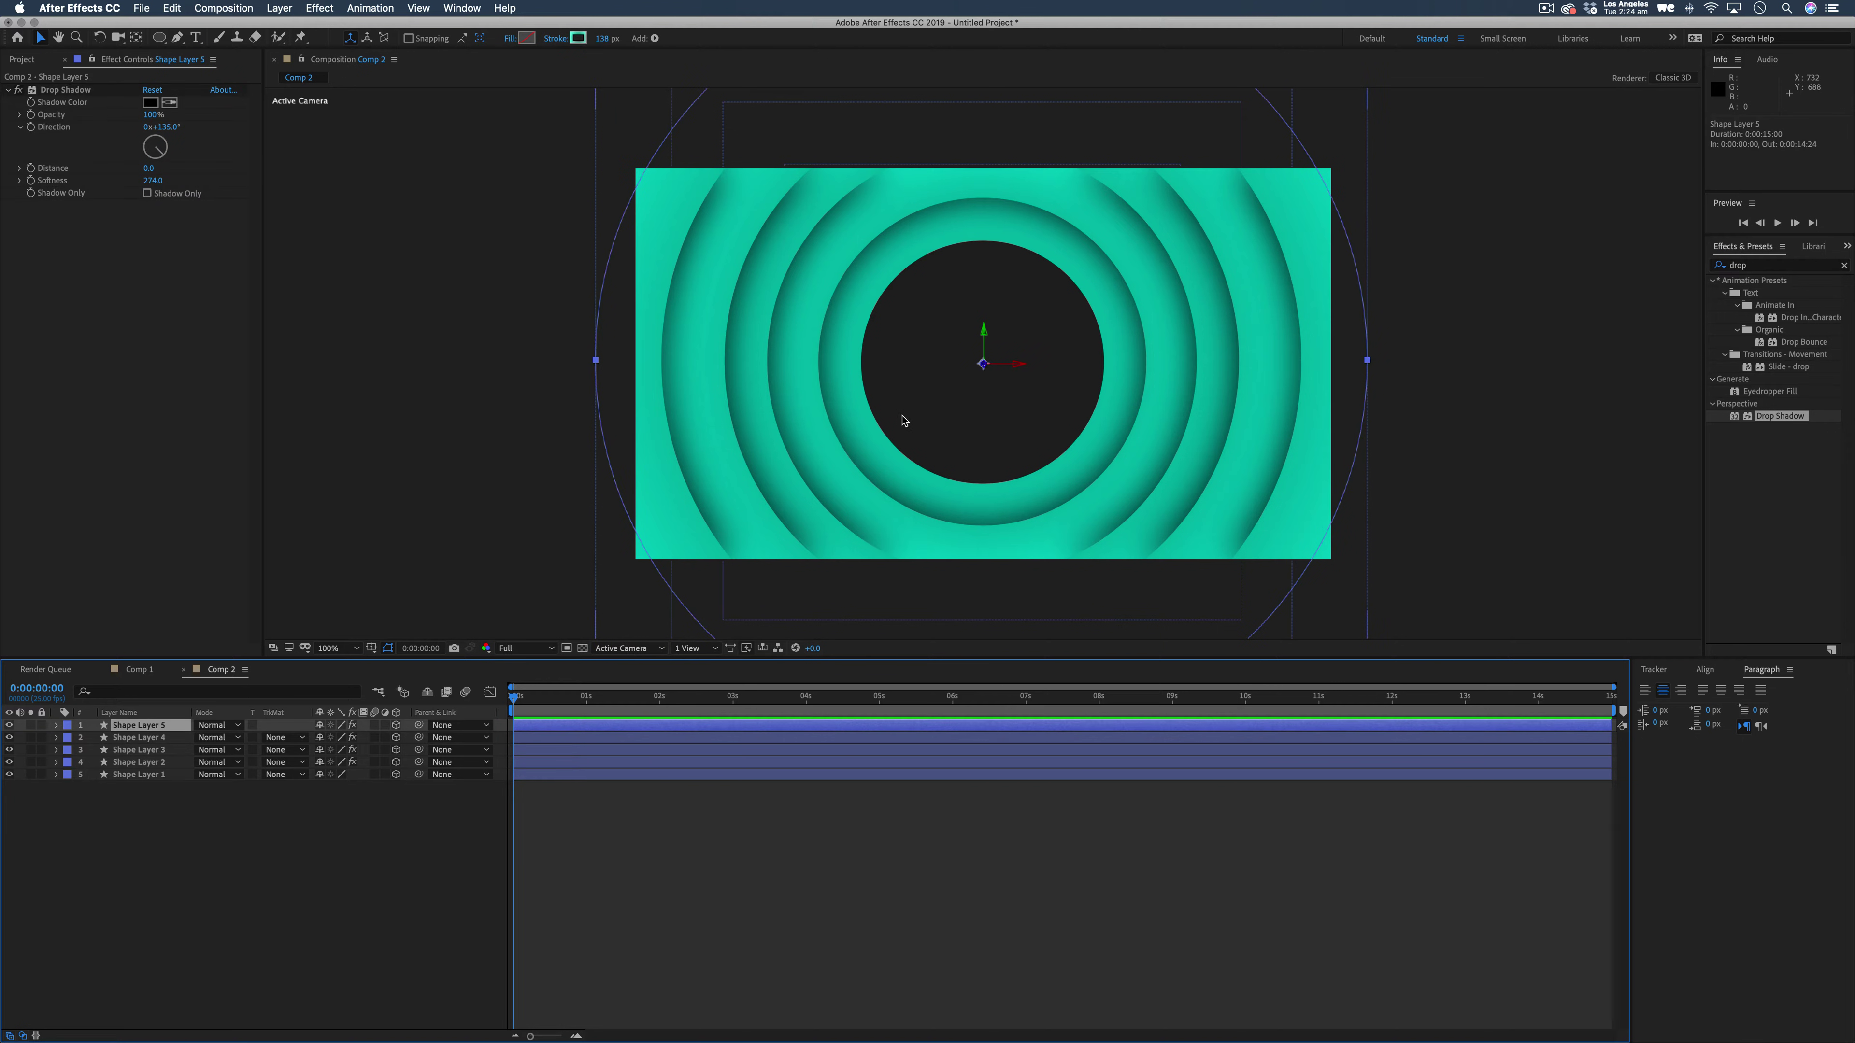
left_click(143, 776)
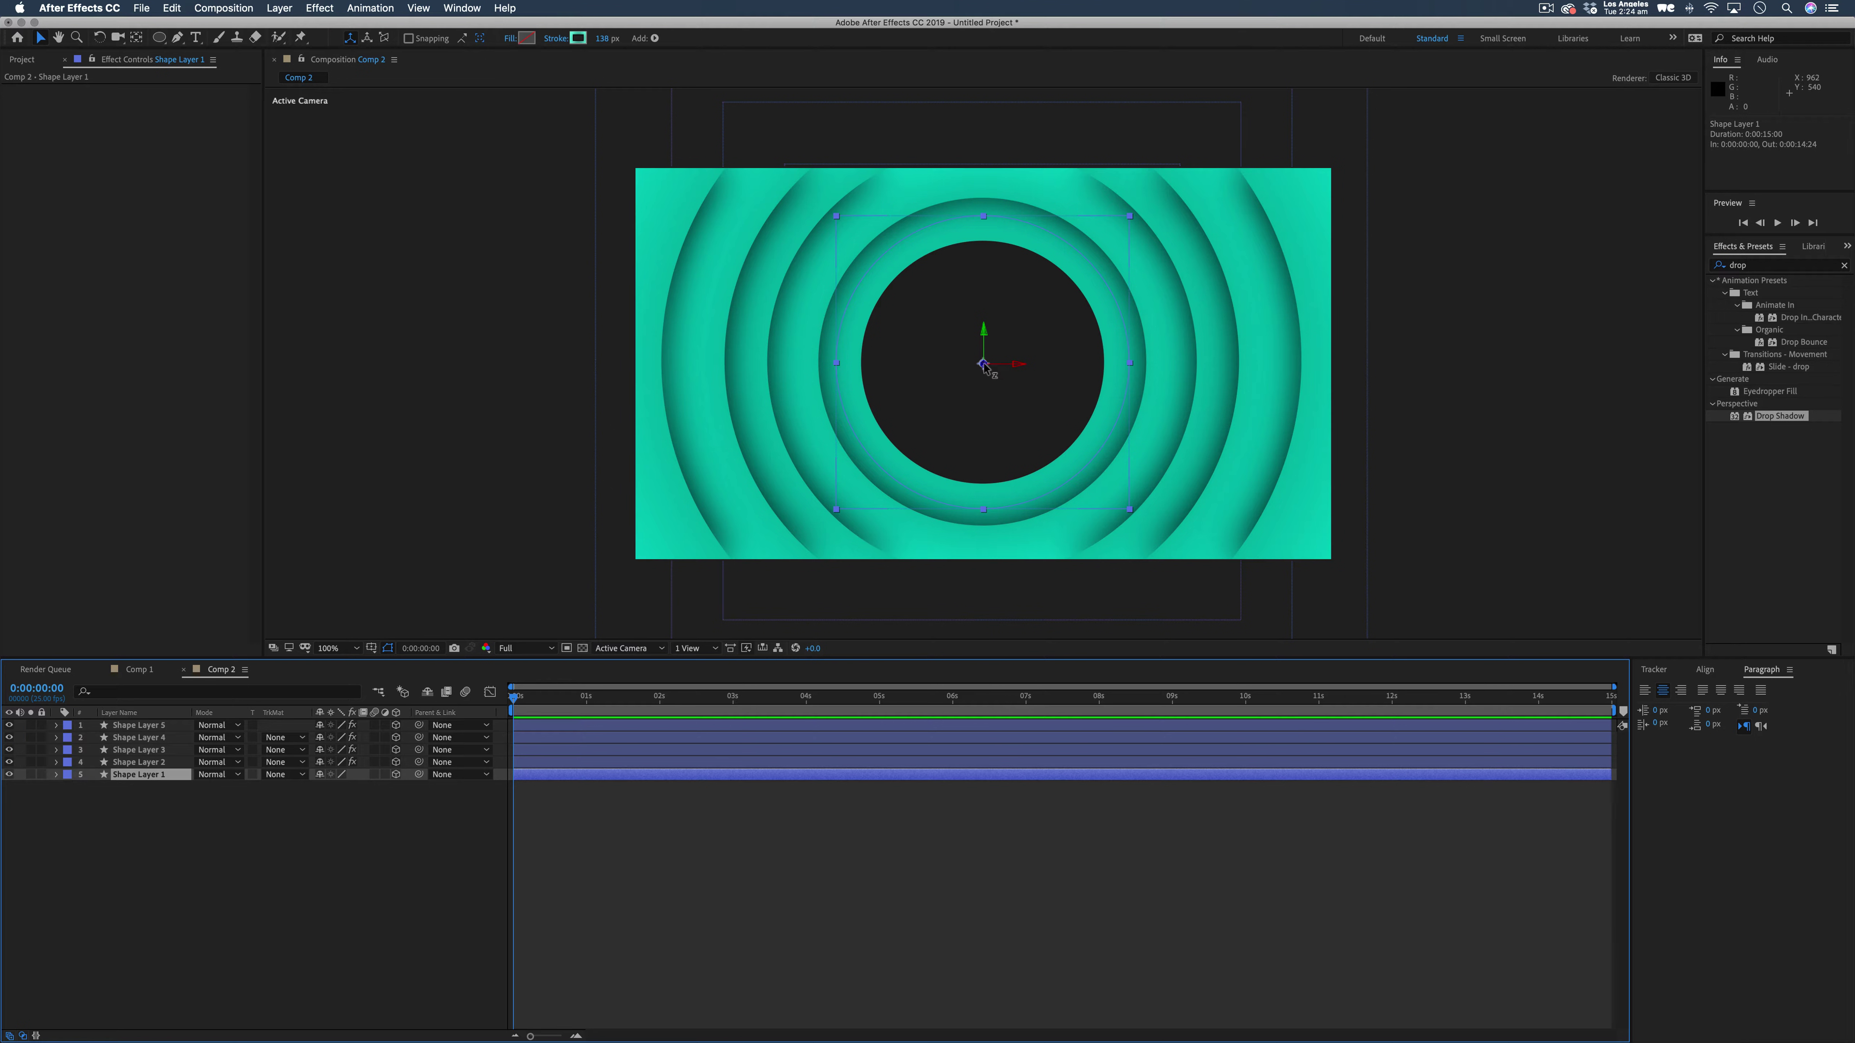
left_click_drag(985, 367, 687, 585)
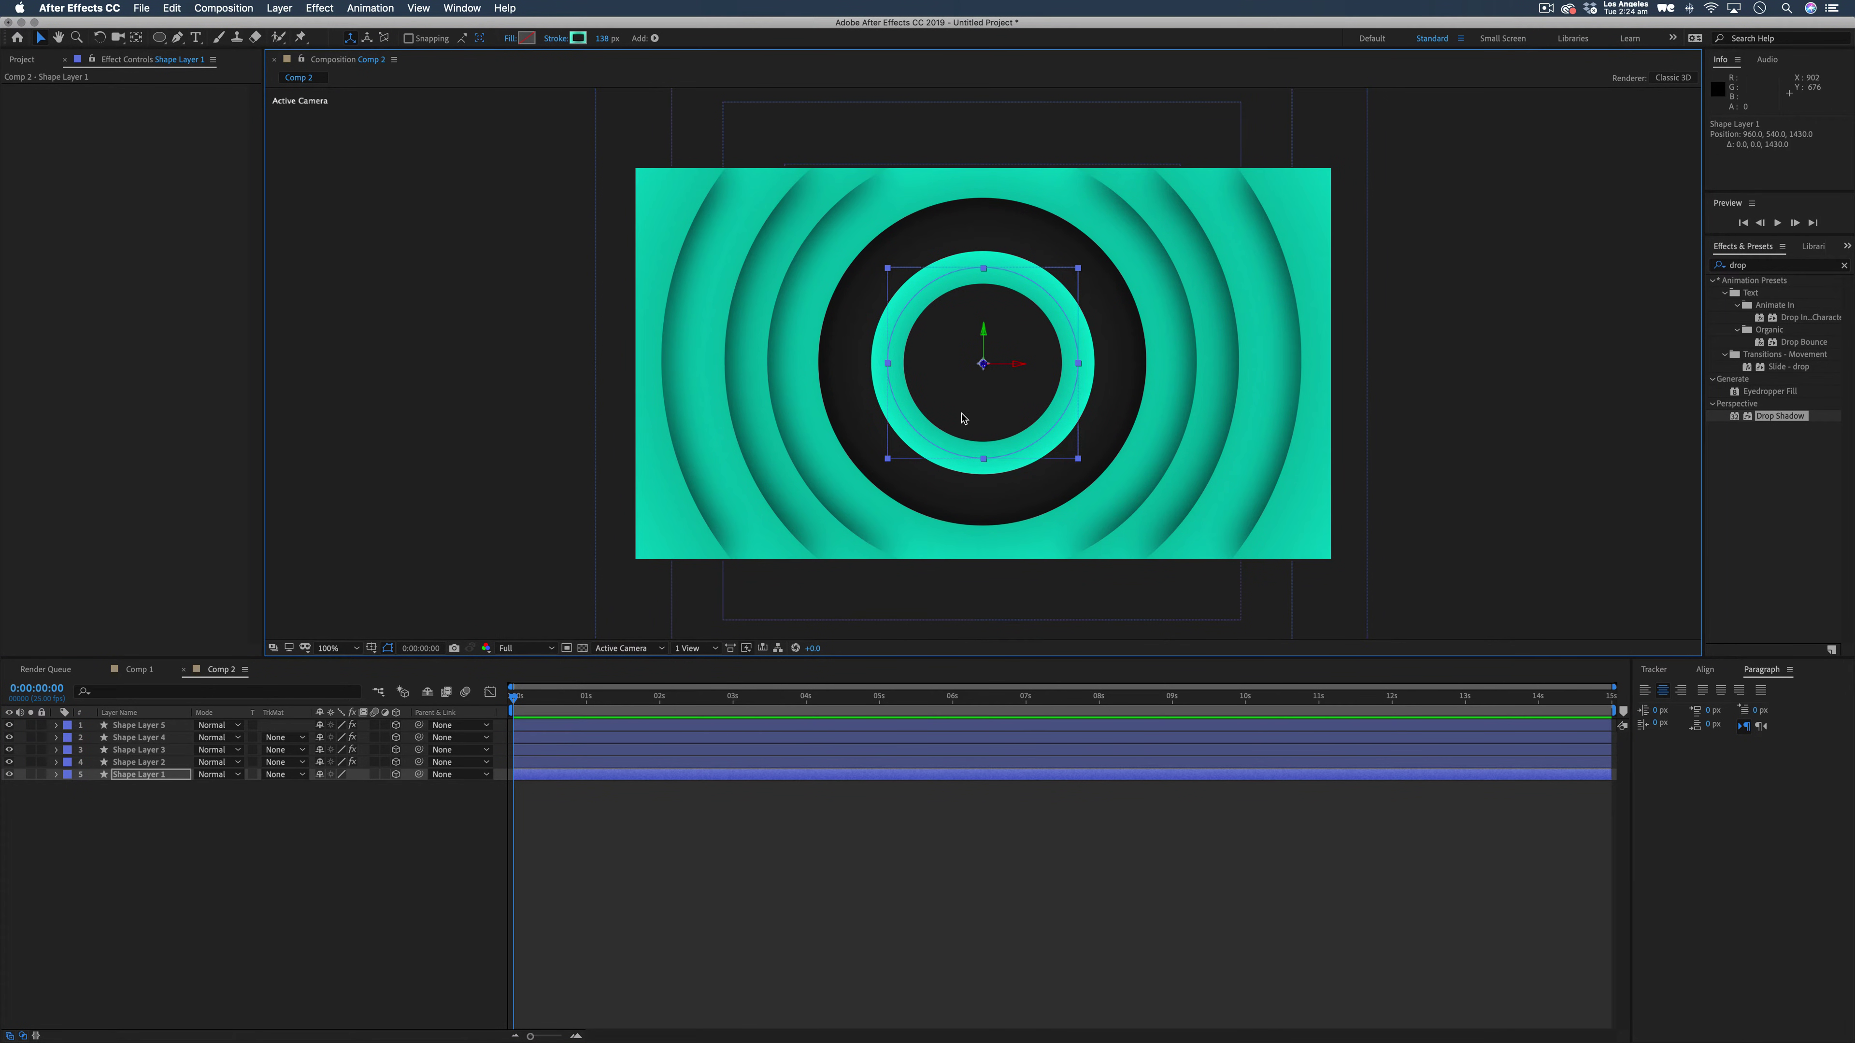
left_click(133, 762)
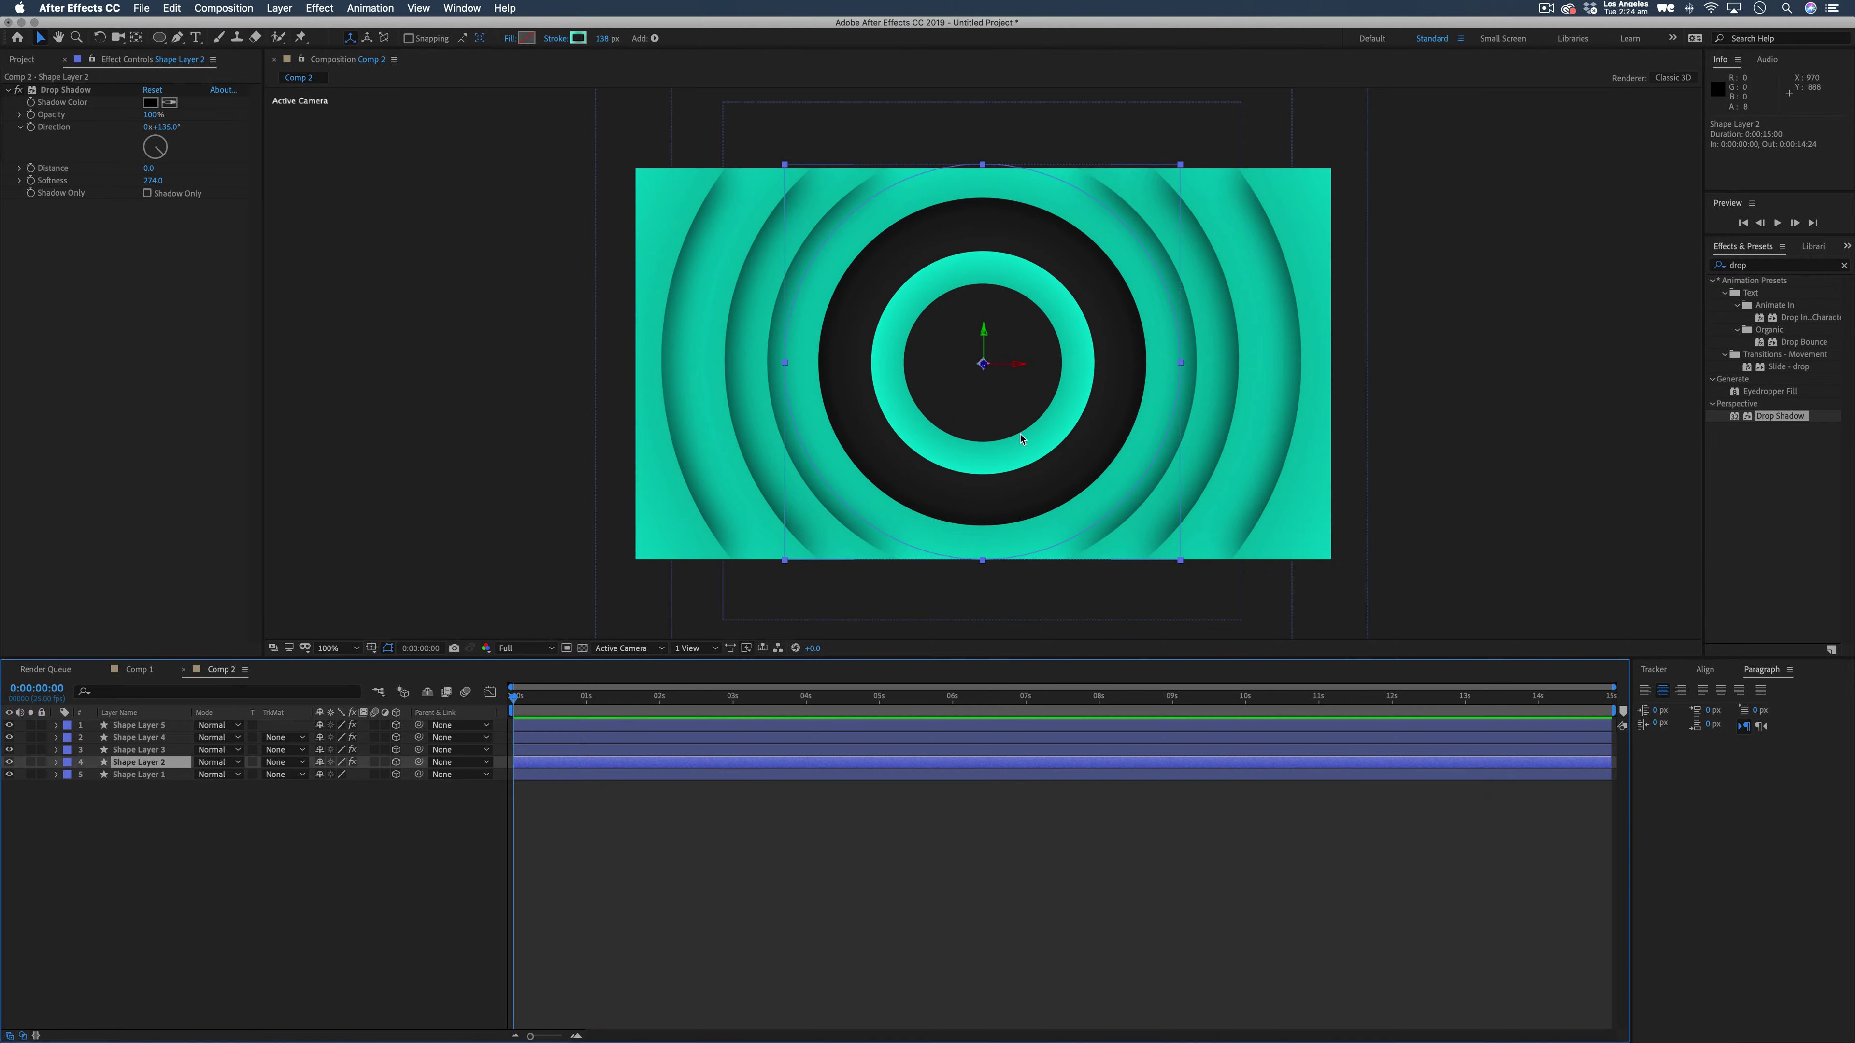
left_click_drag(984, 366, 682, 521)
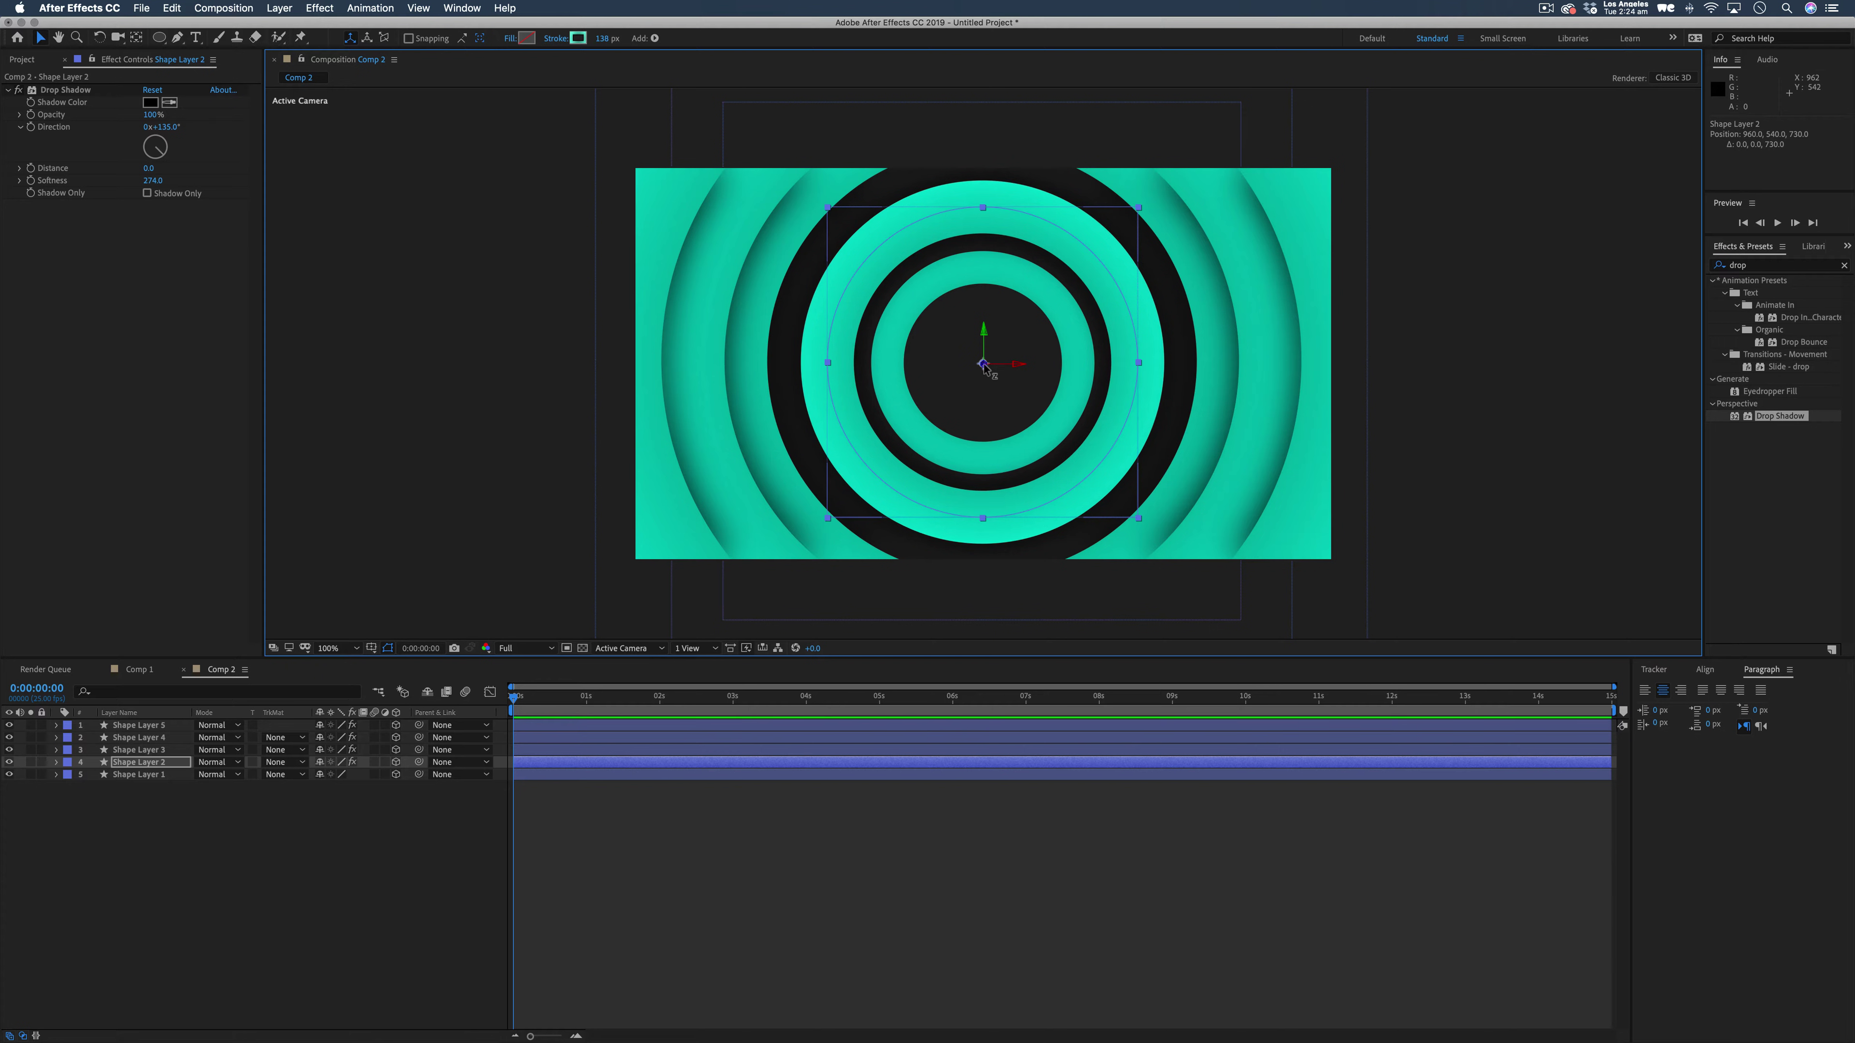
left_click_drag(984, 366, 968, 393)
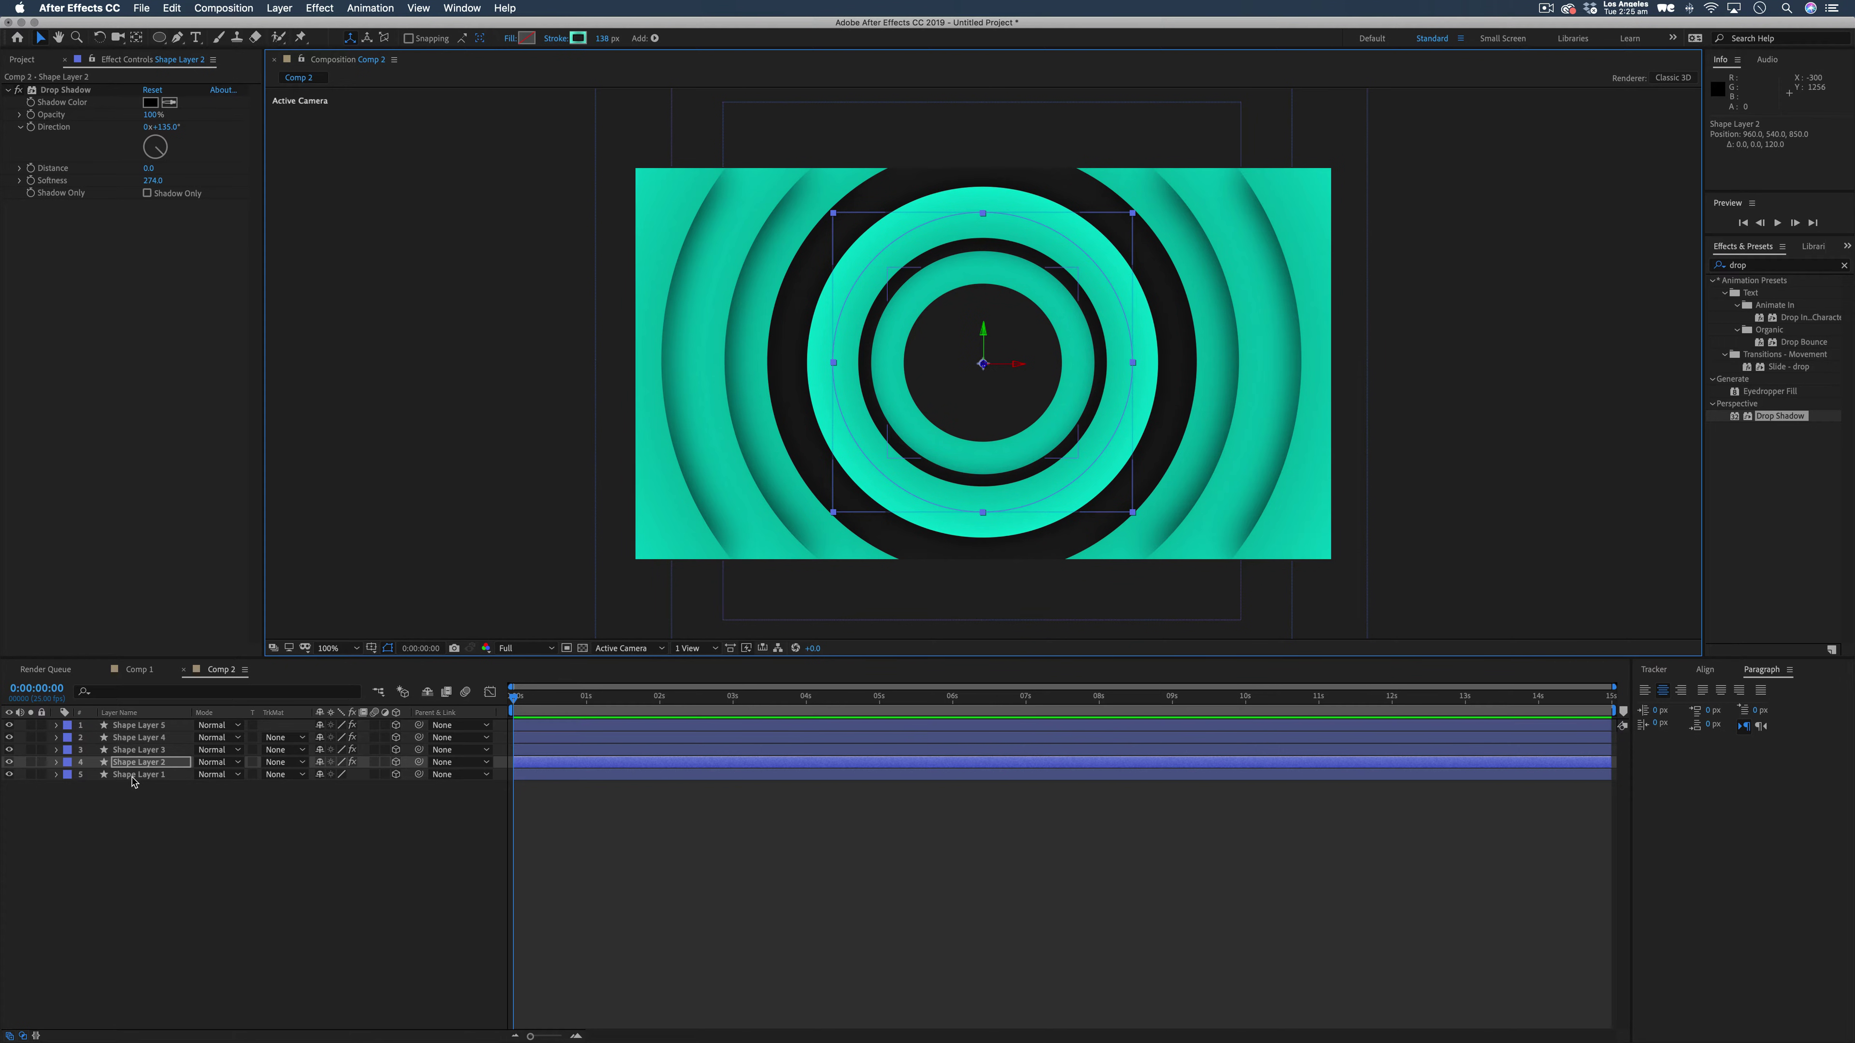
Push the third ring (Shape Layer 3) back in depth so it overlaps the outer edge of the second ring.
left_click(139, 750)
left_click_drag(980, 373, 853, 462)
left_click(135, 764)
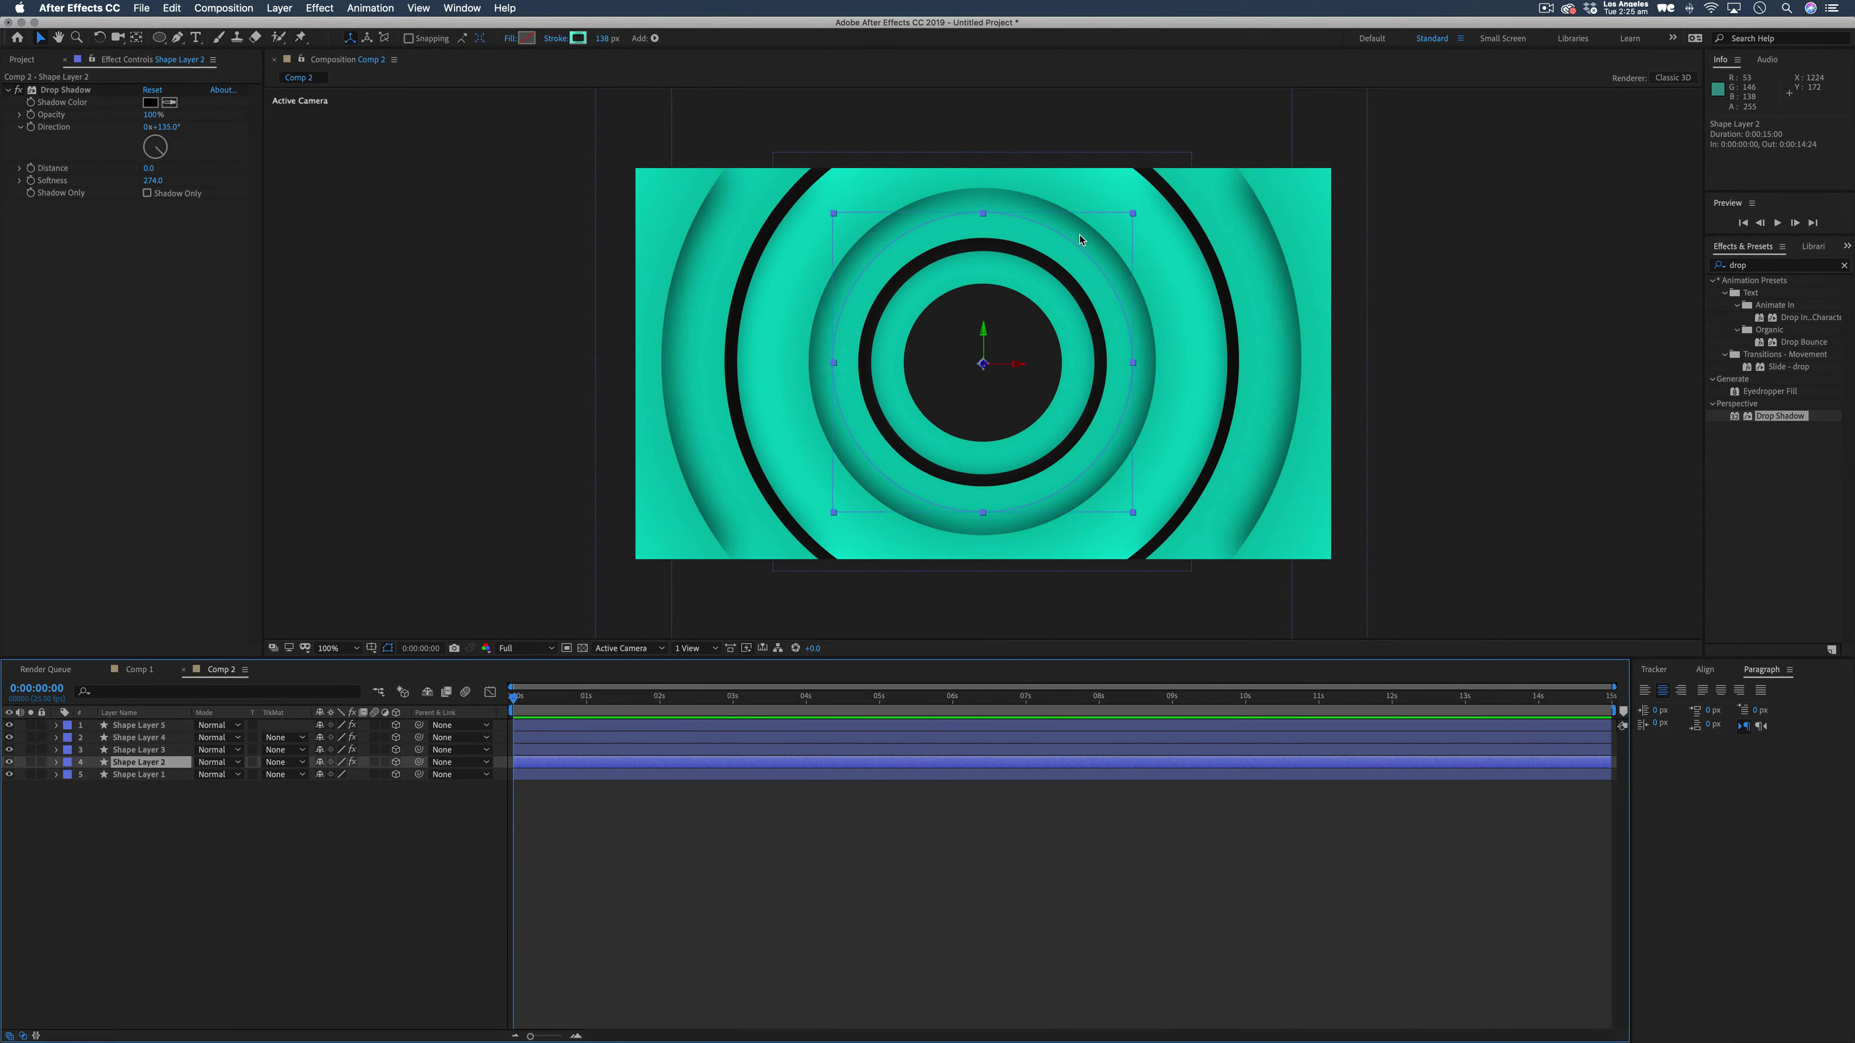
Push the fourth ring (Shape Layer 4) back to Z 438 and the outermost ring (Shape Layer 5) back to Z 106.
left_click(1024, 381)
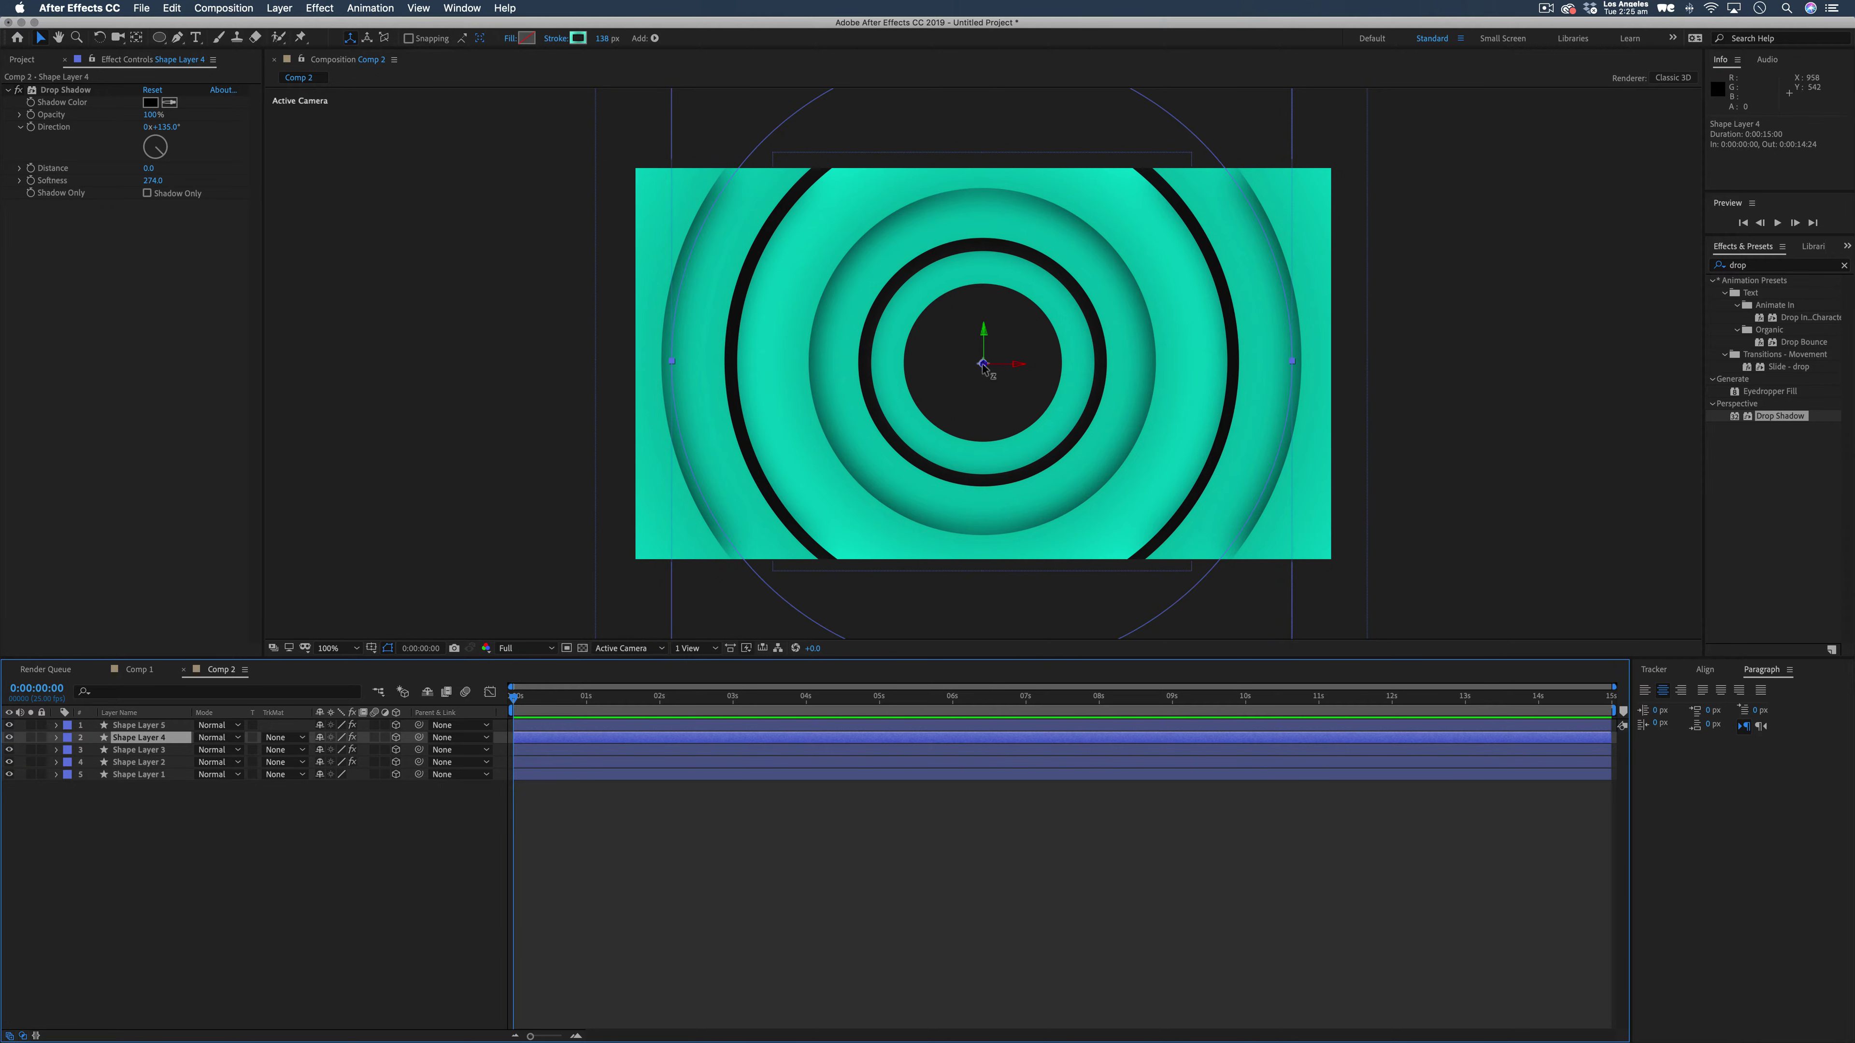
left_click_drag(984, 367, 898, 442)
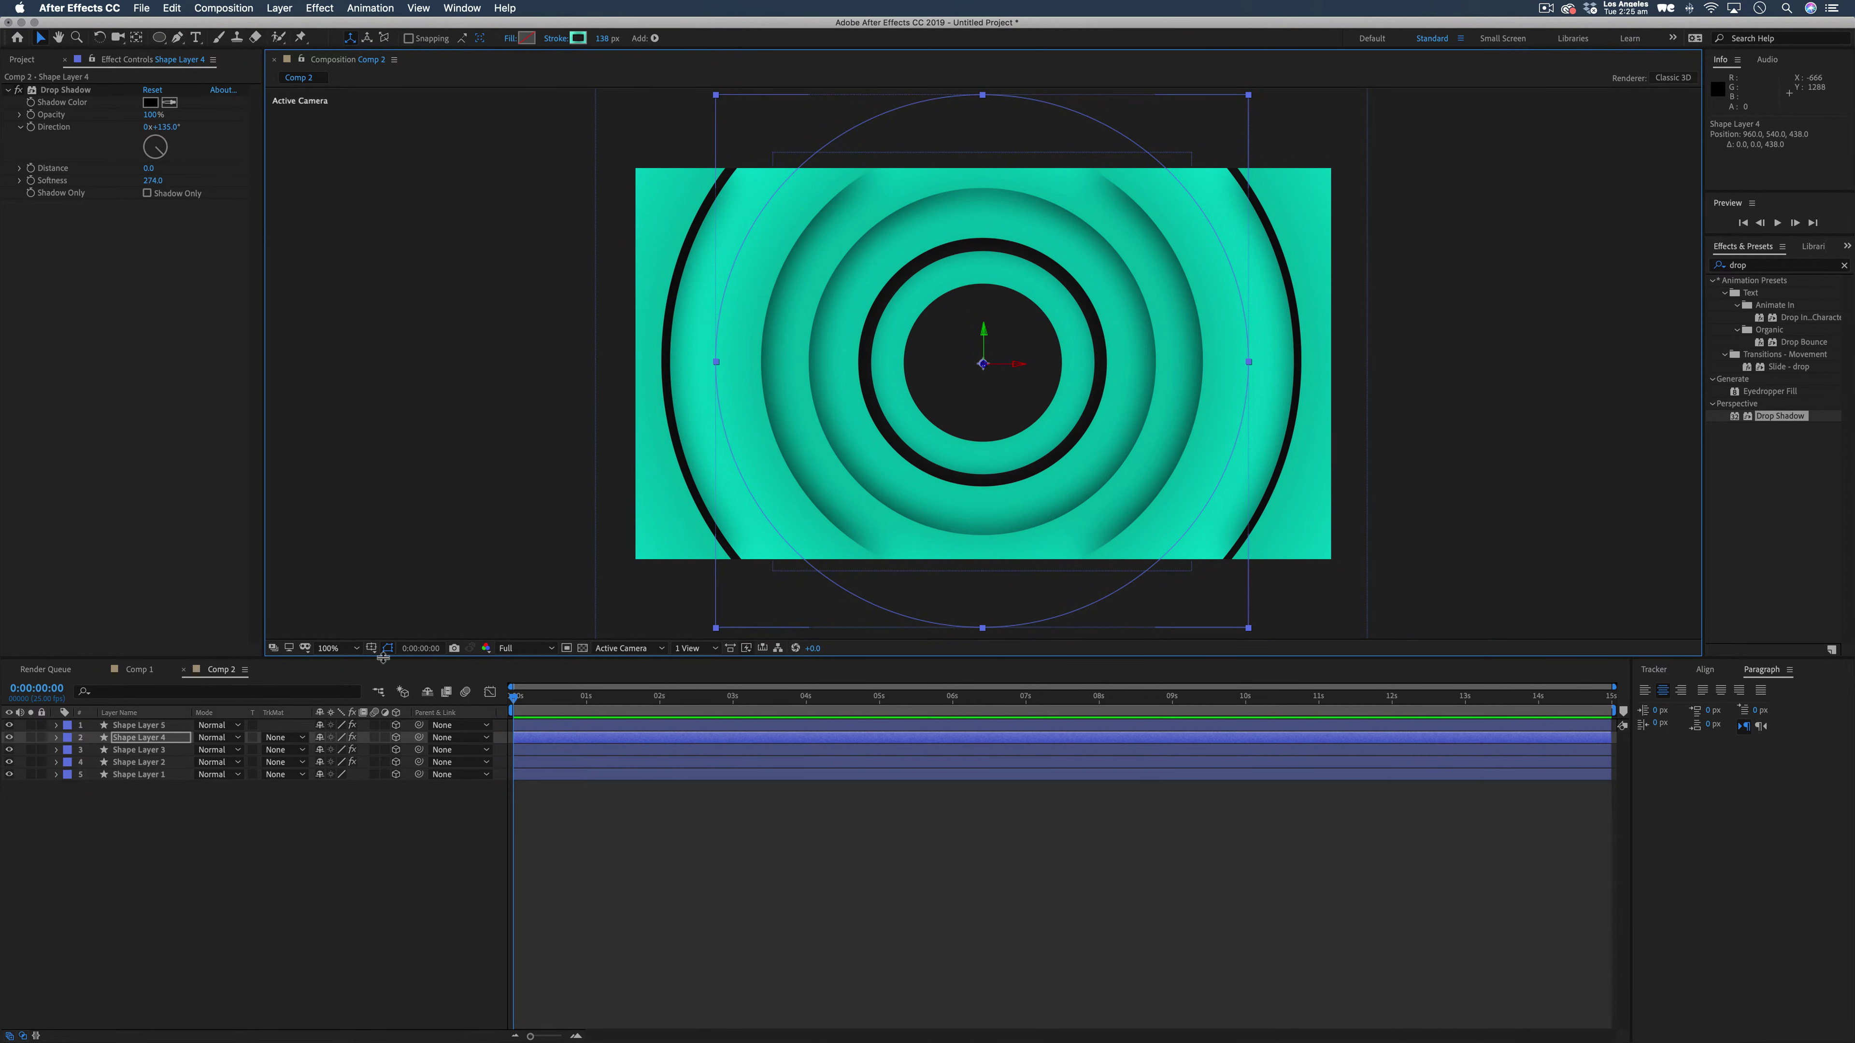
left_click(141, 727)
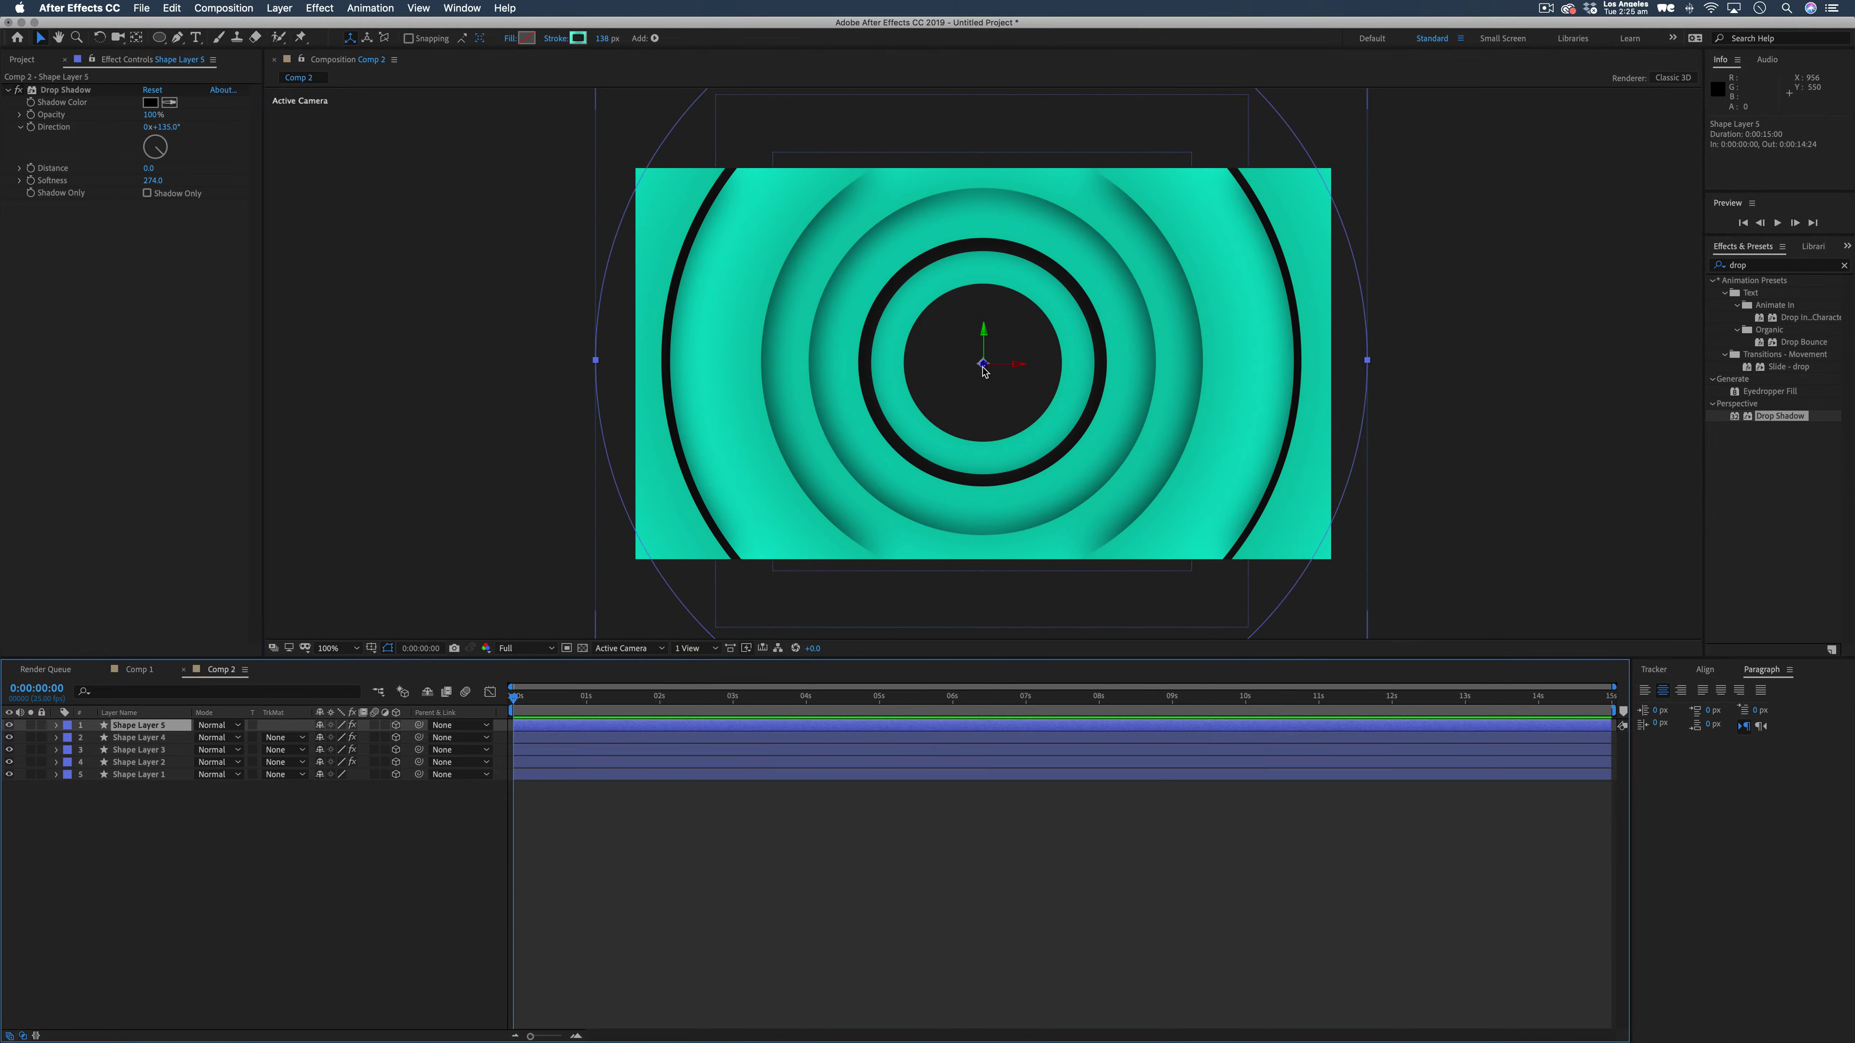
left_click_drag(984, 371, 970, 389)
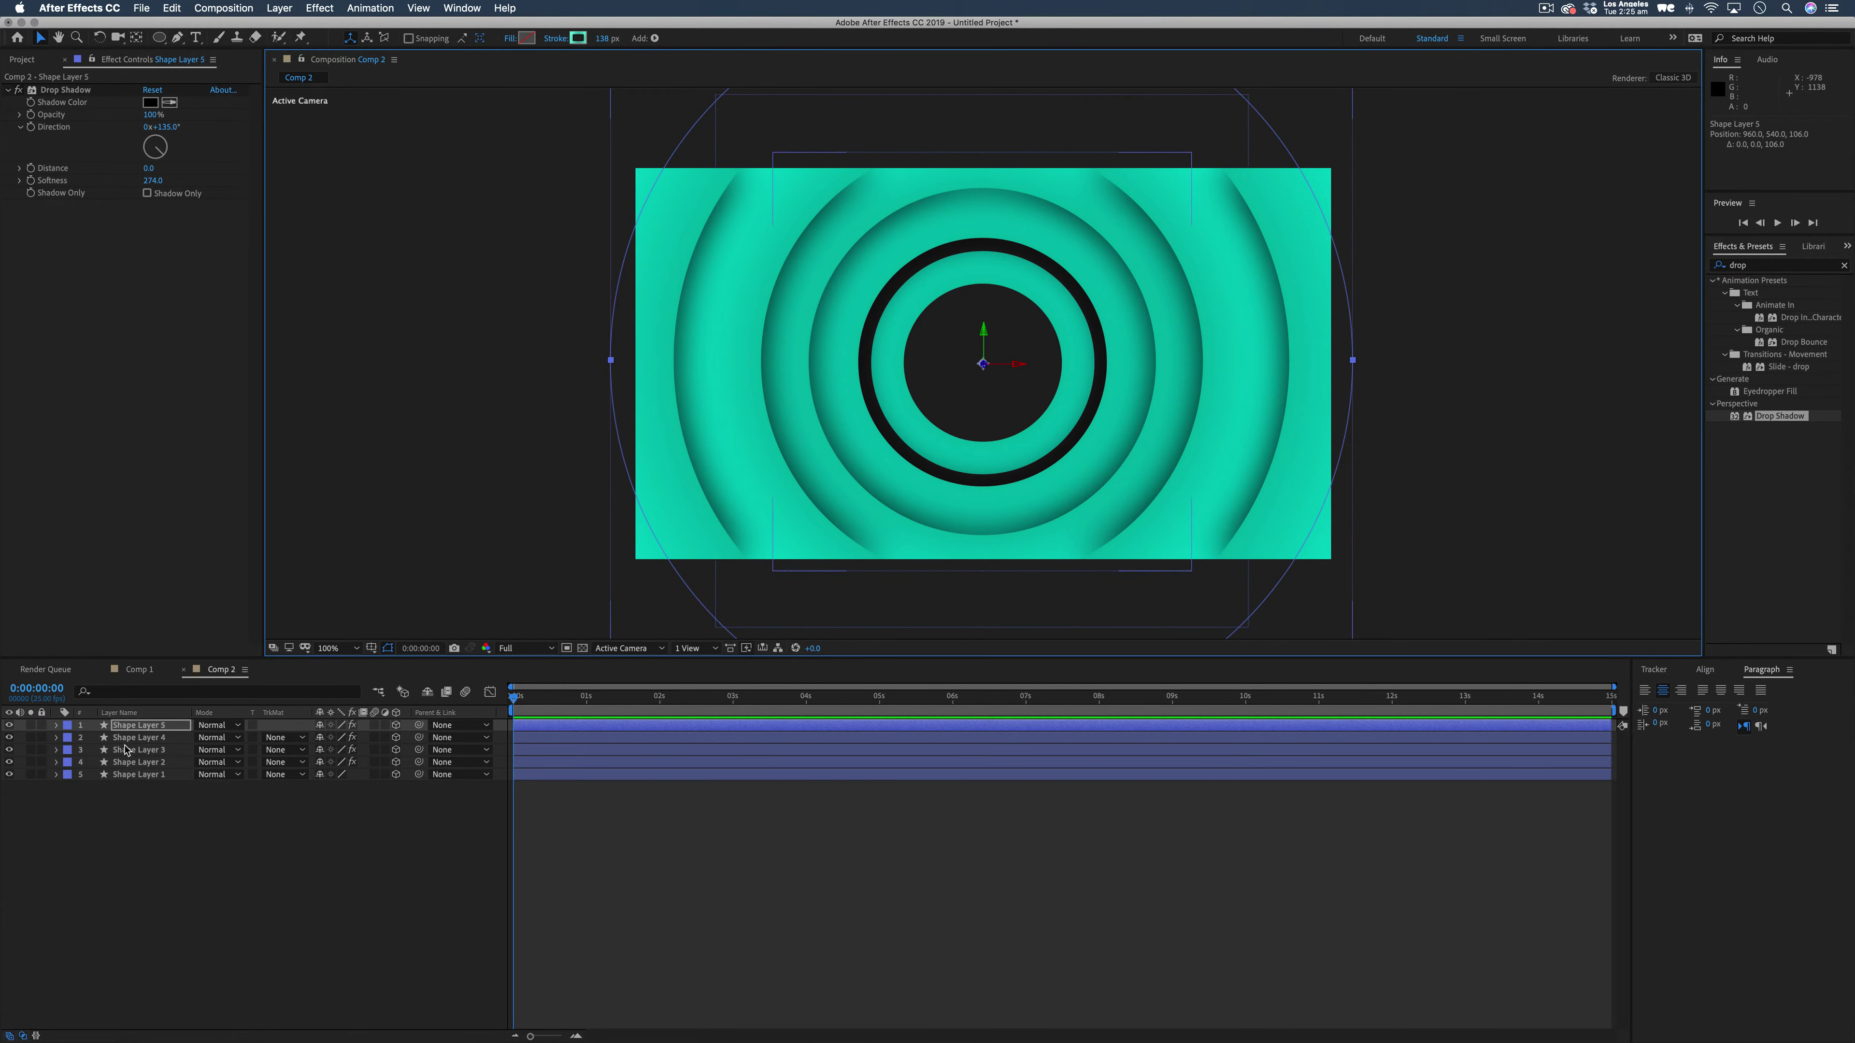
Bring the innermost ring forward to Z 1268 and scale it proportionally to 110% to close the dark gap around it.
left_click(143, 774)
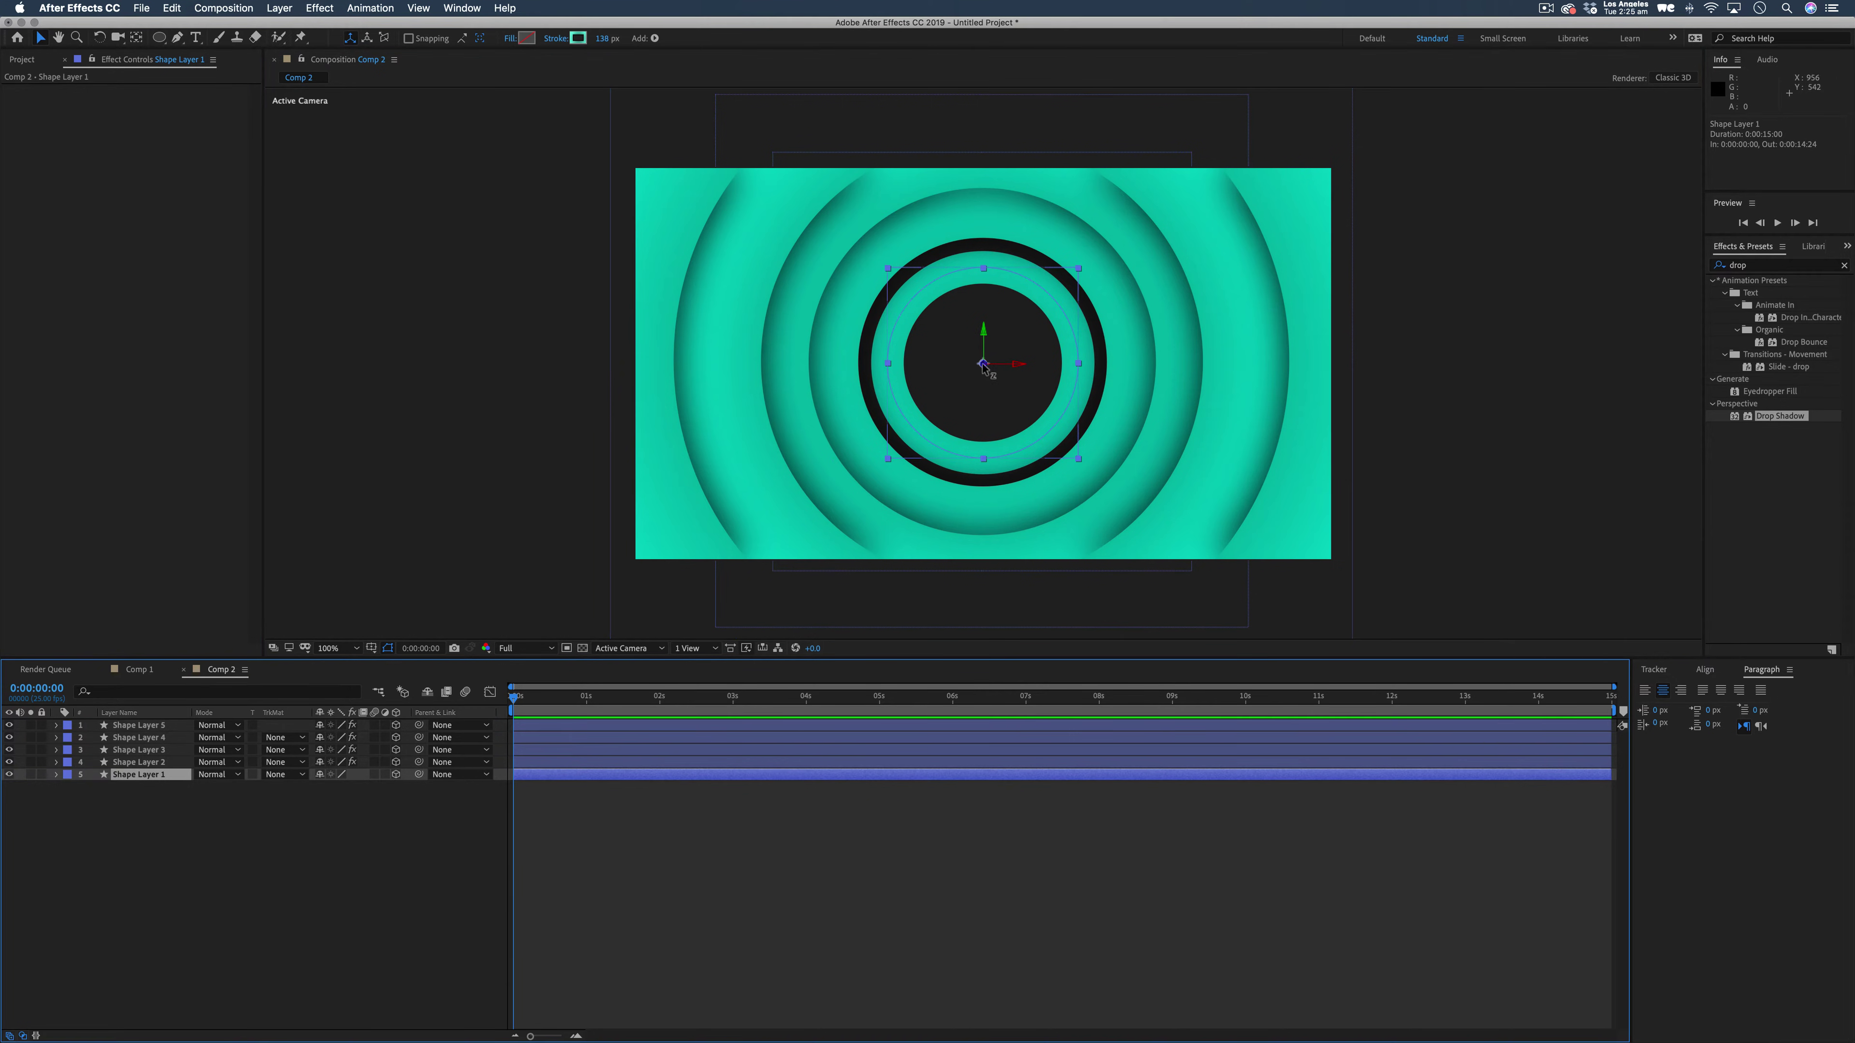
left_click_drag(984, 368, 1019, 339)
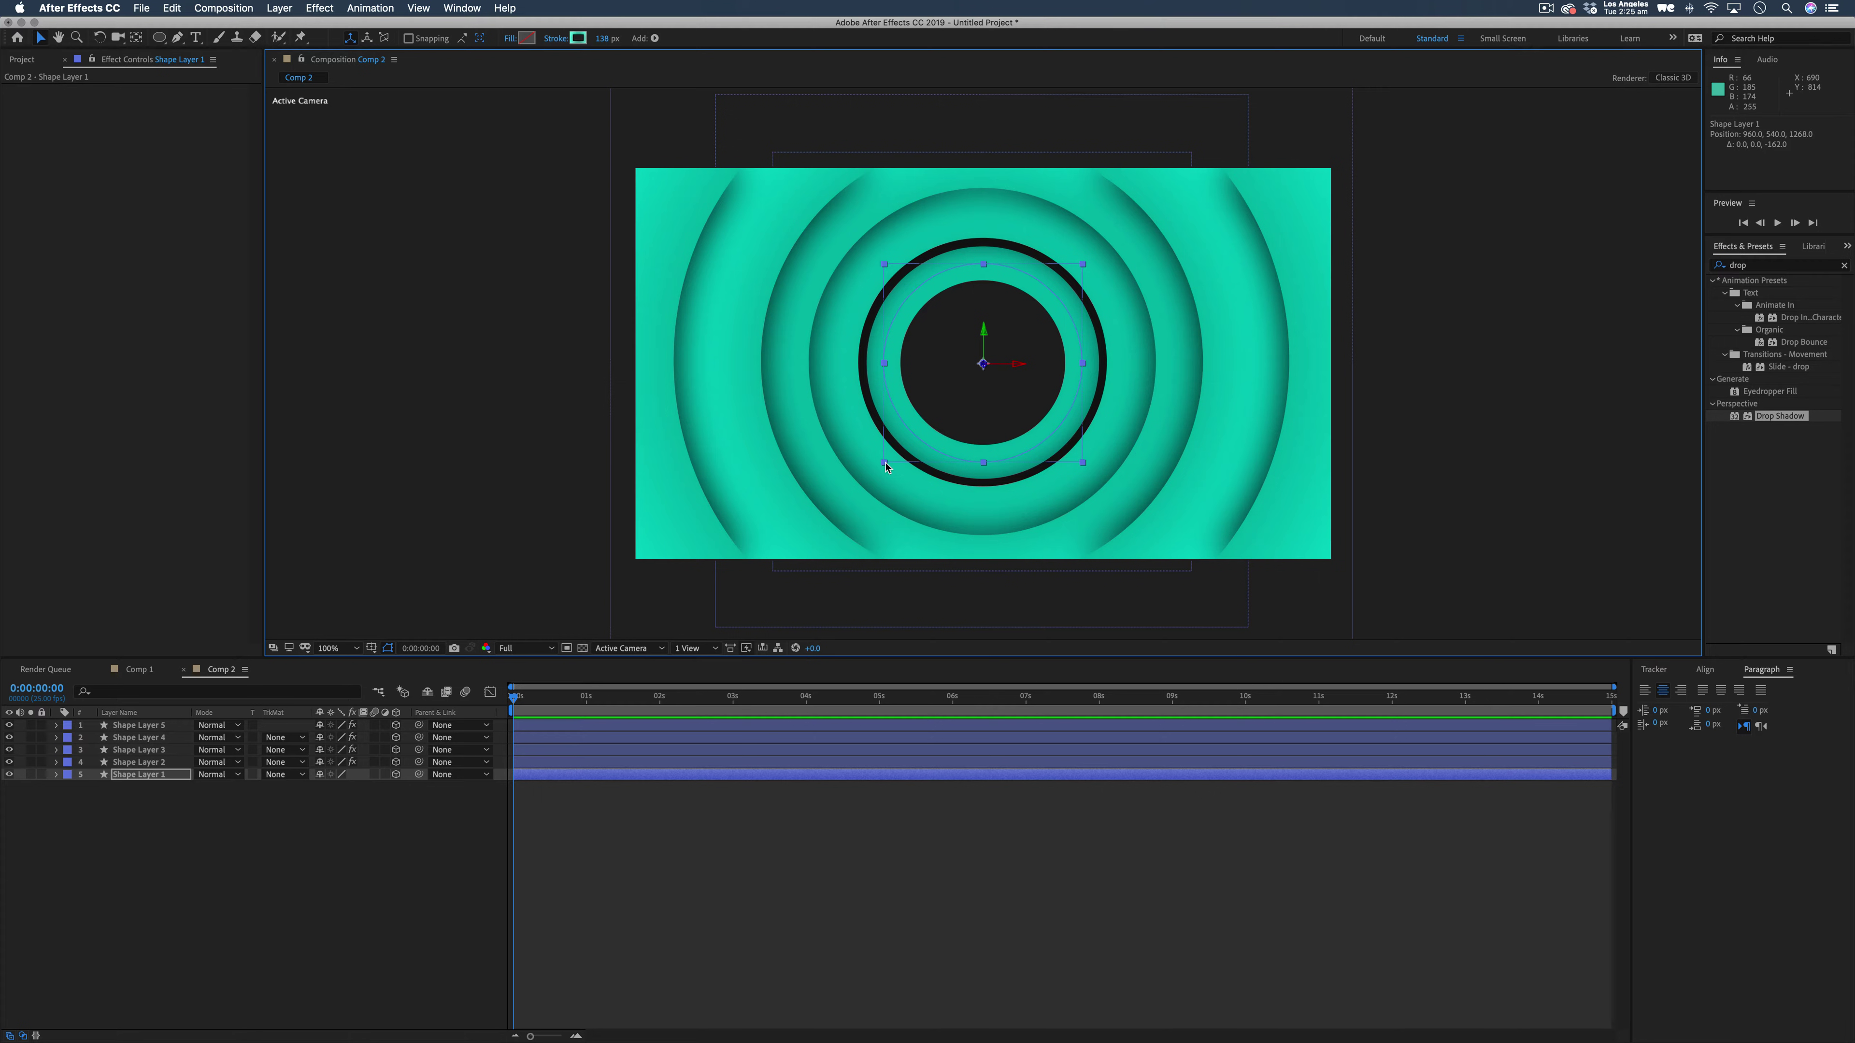
left_click_drag(886, 466, 867, 477)
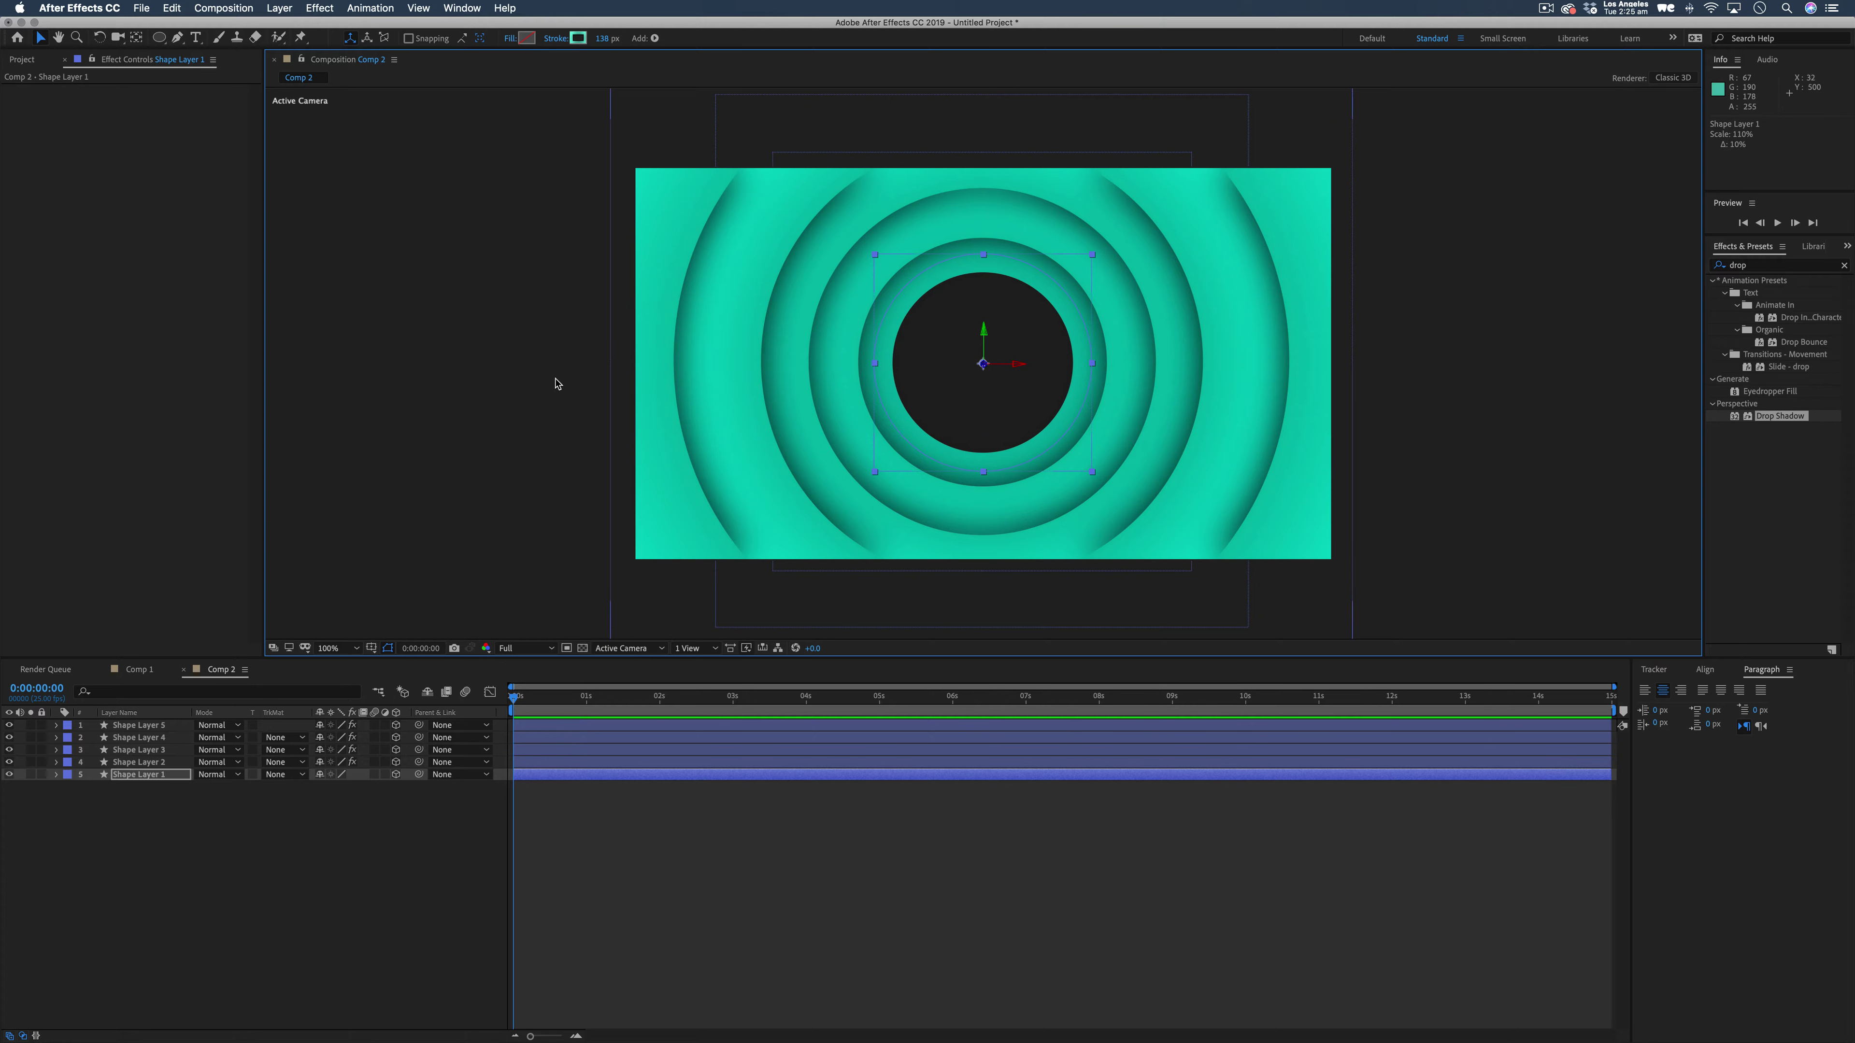
left_click(168, 842)
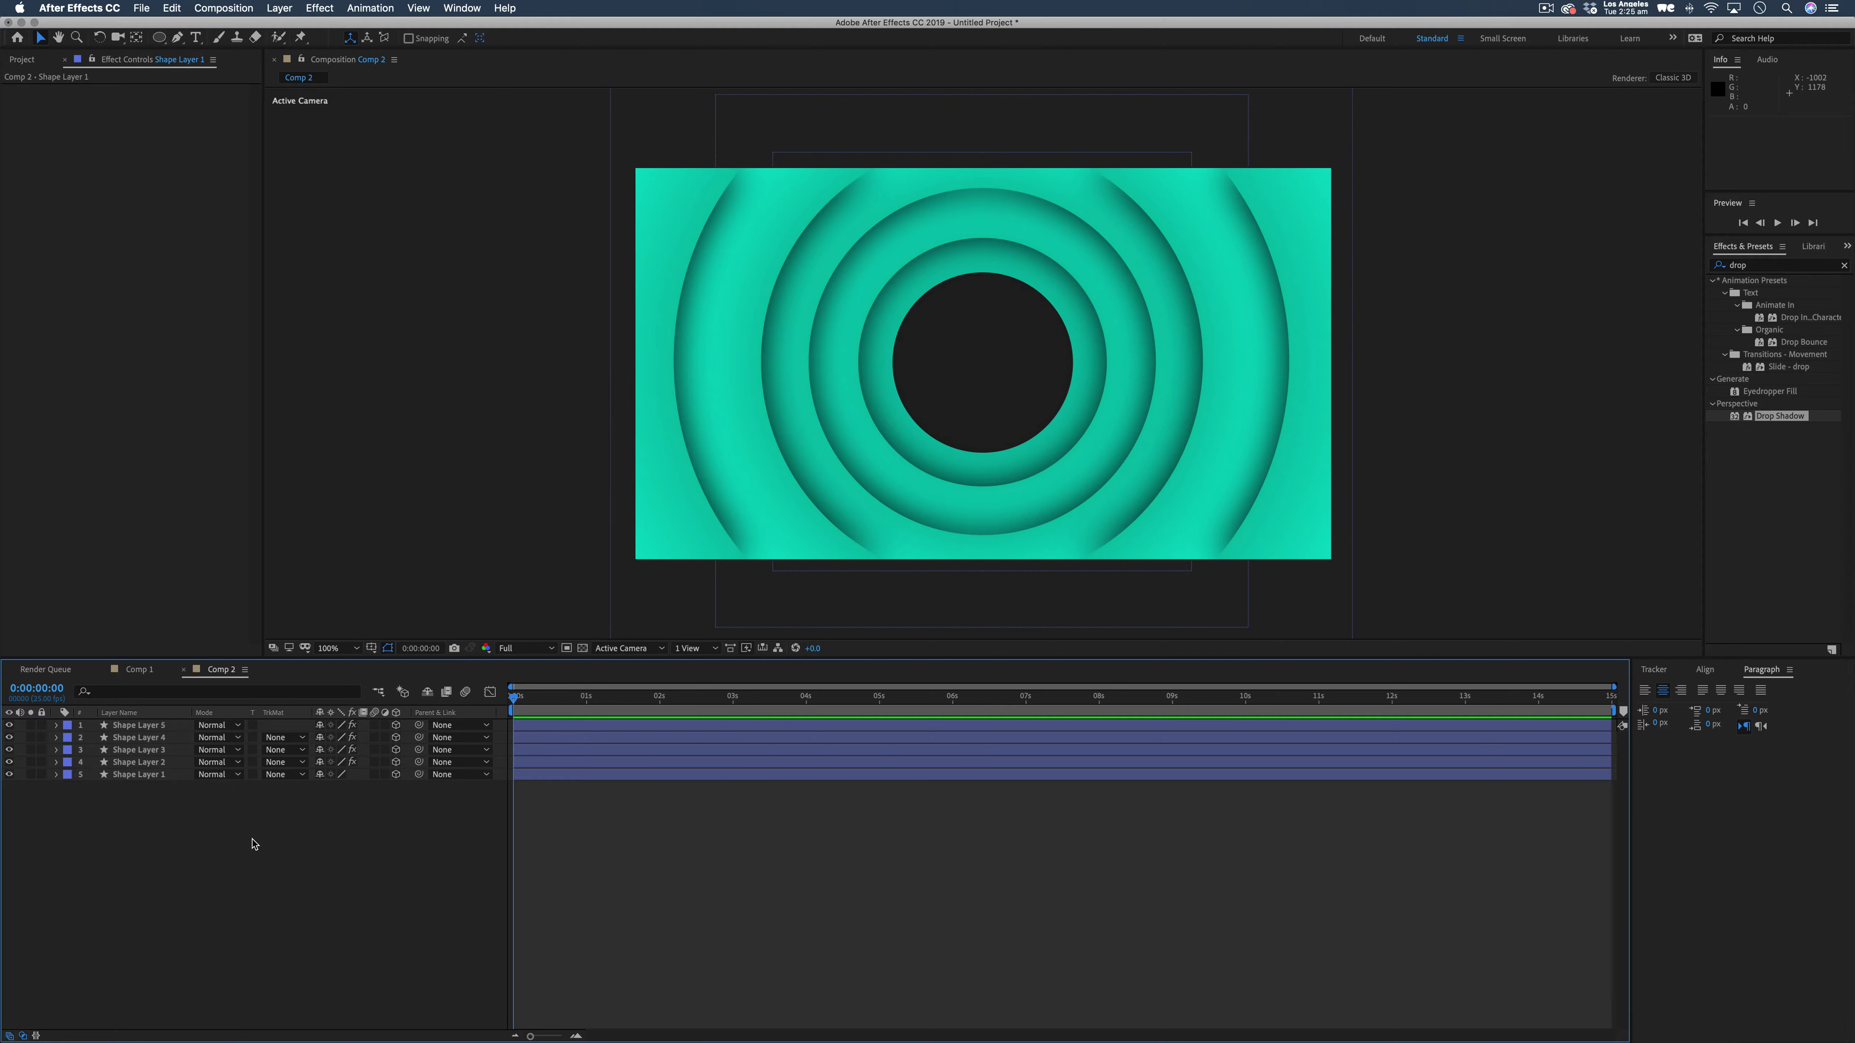
Add a two-node camera named Camera 1 with the 50mm preset to the composition.
right_click(296, 812)
mouse_move(328, 820)
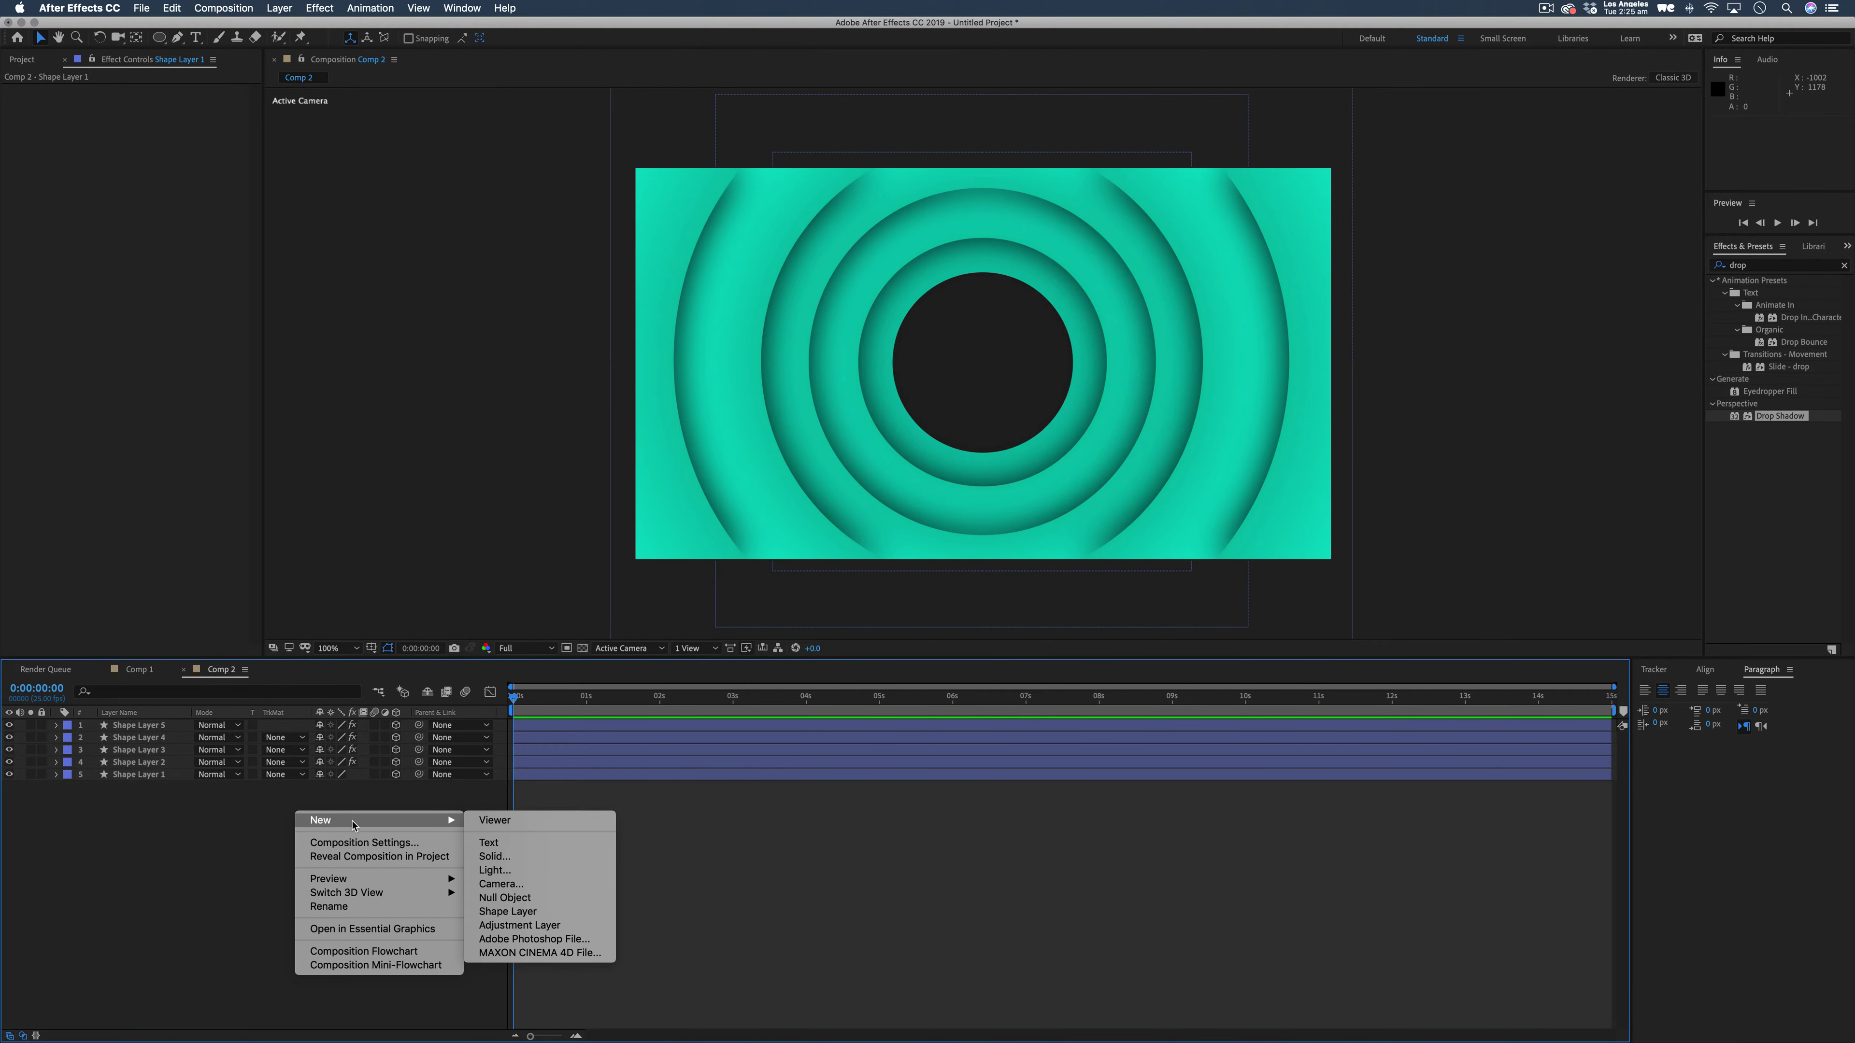
left_click(548, 885)
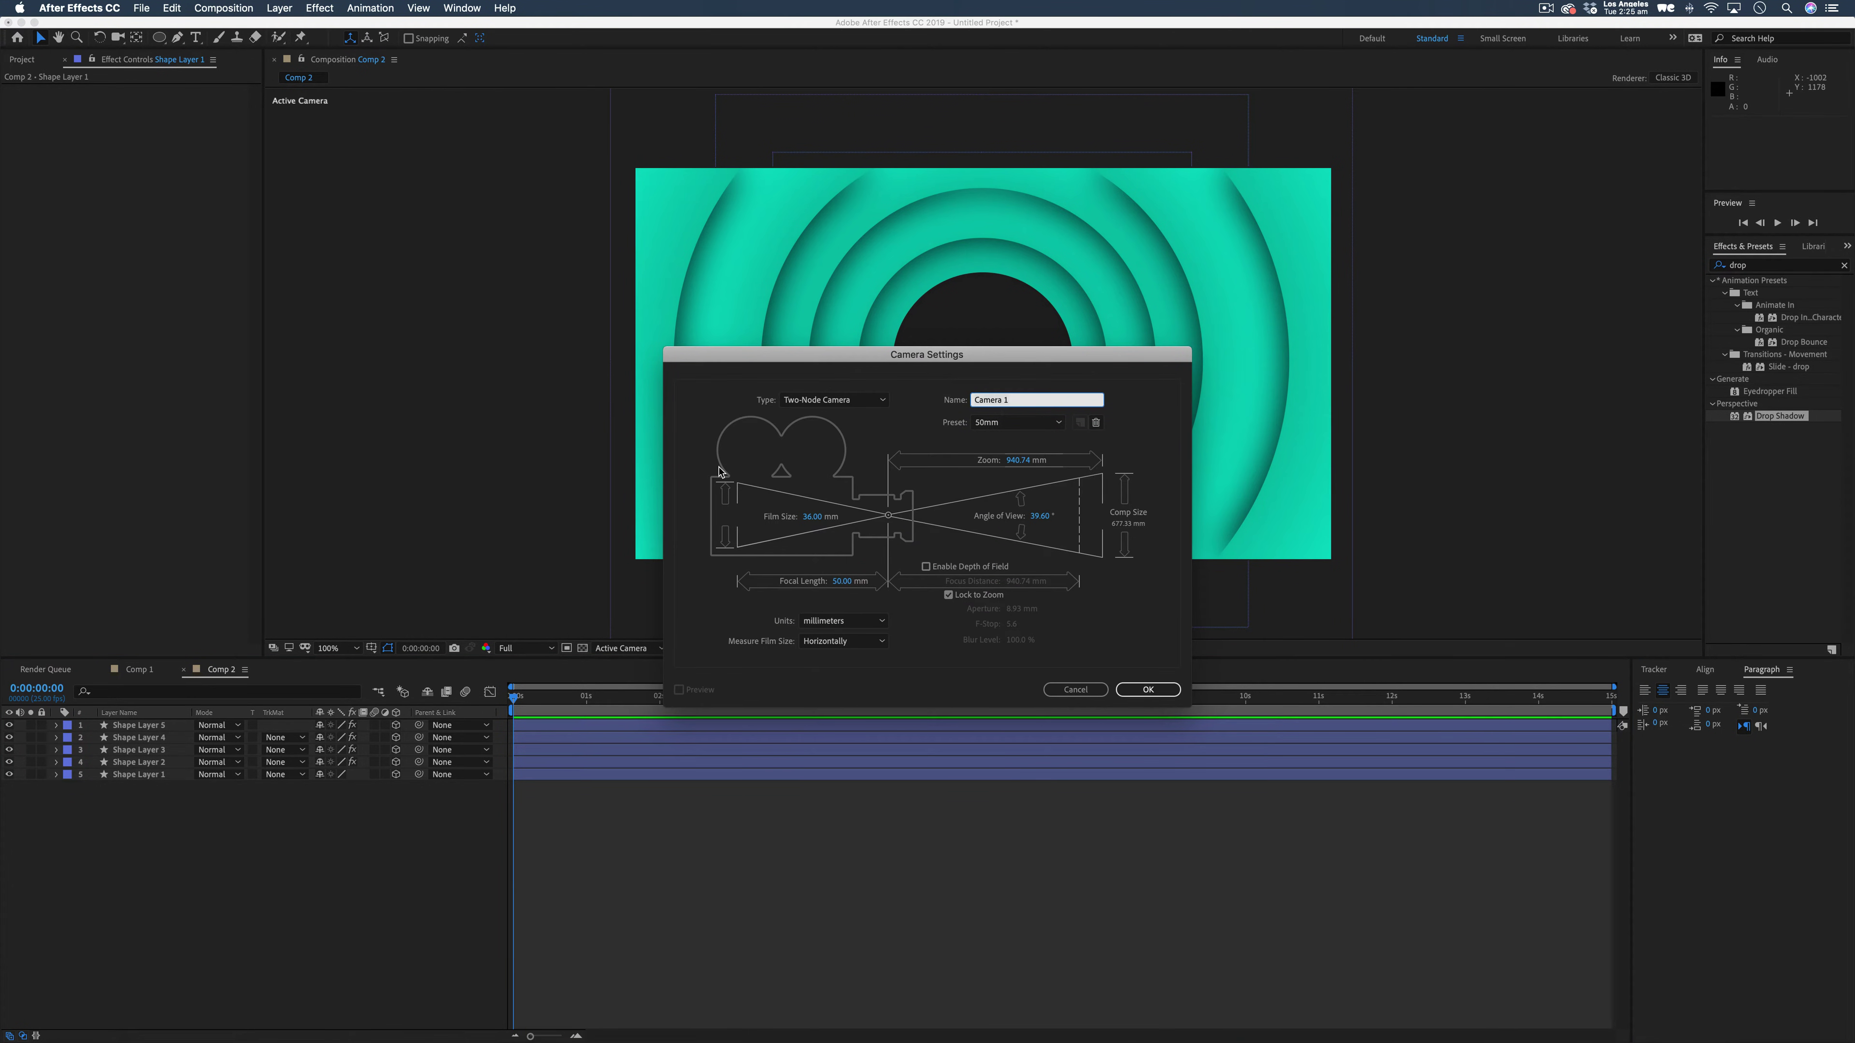
left_click_drag(896, 364, 758, 327)
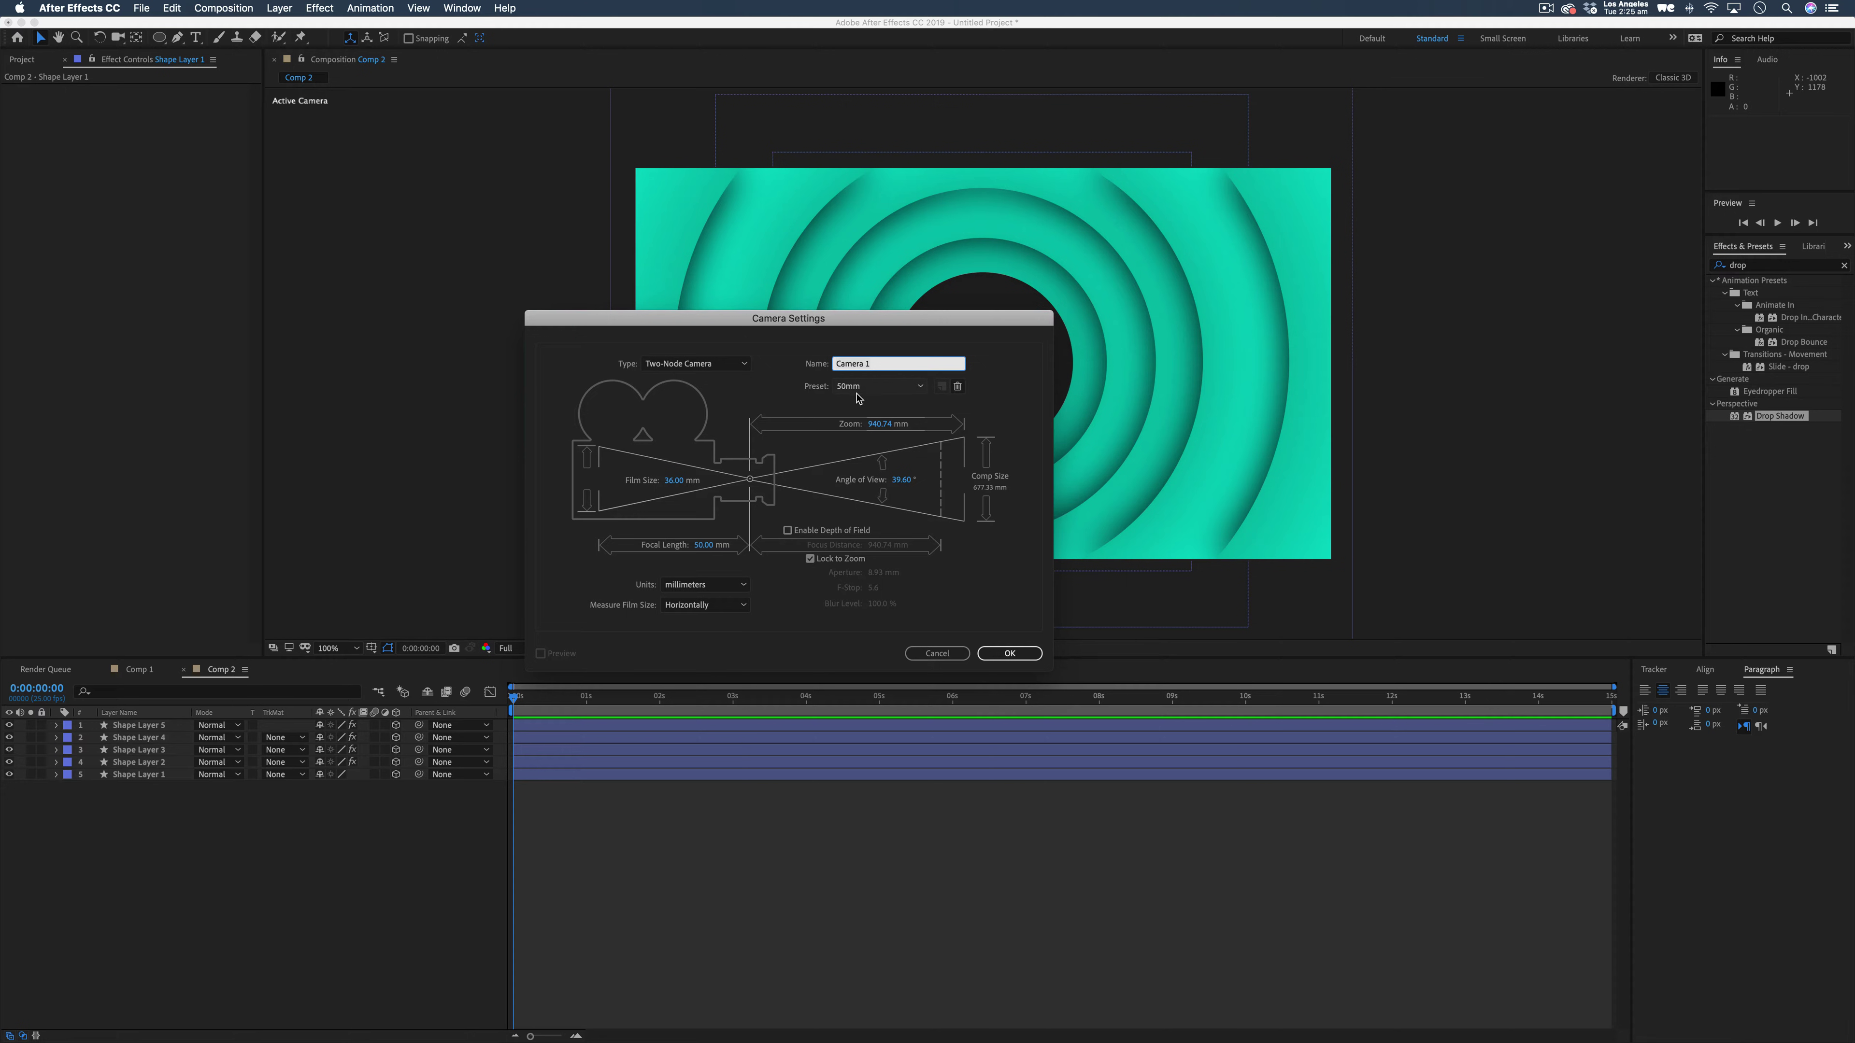
left_click(1009, 653)
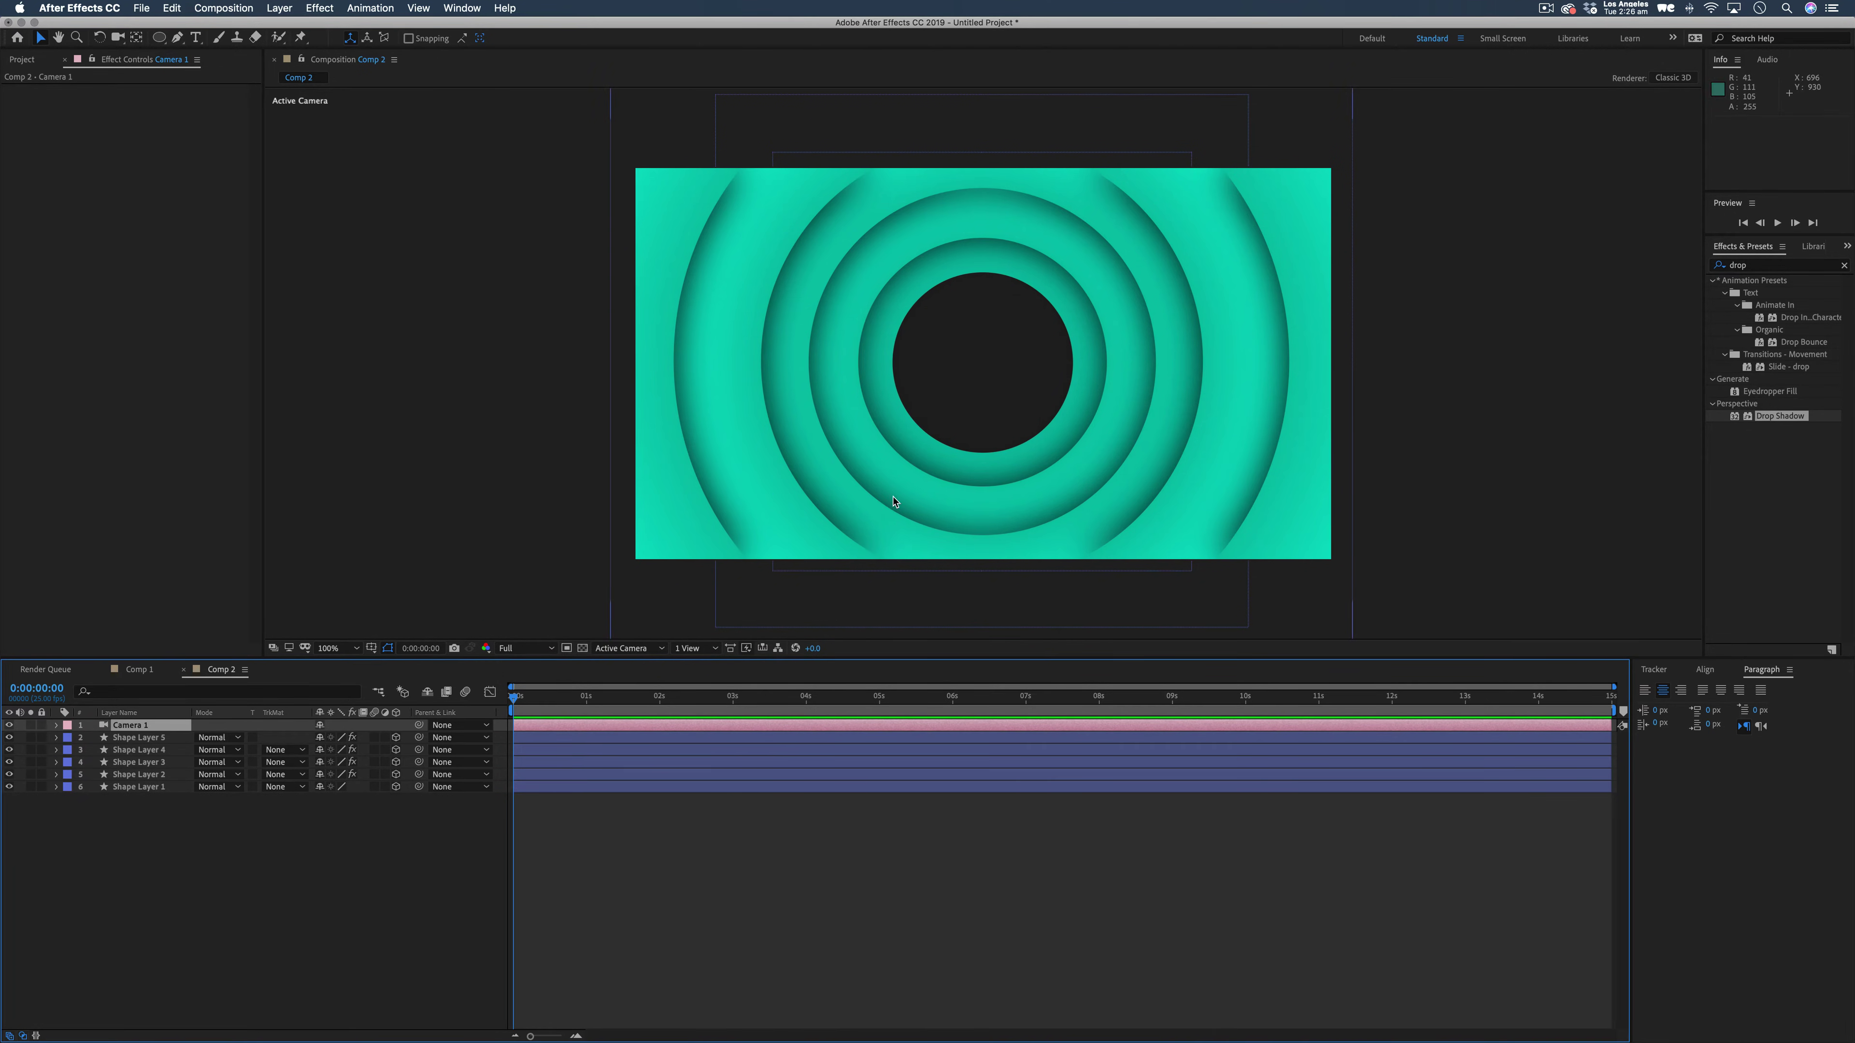
Orbit the camera around the rings to inspect their depth spacing, and reset the camera's transform.
key("c")
left_click_drag(979, 383, 953, 352)
key("c")
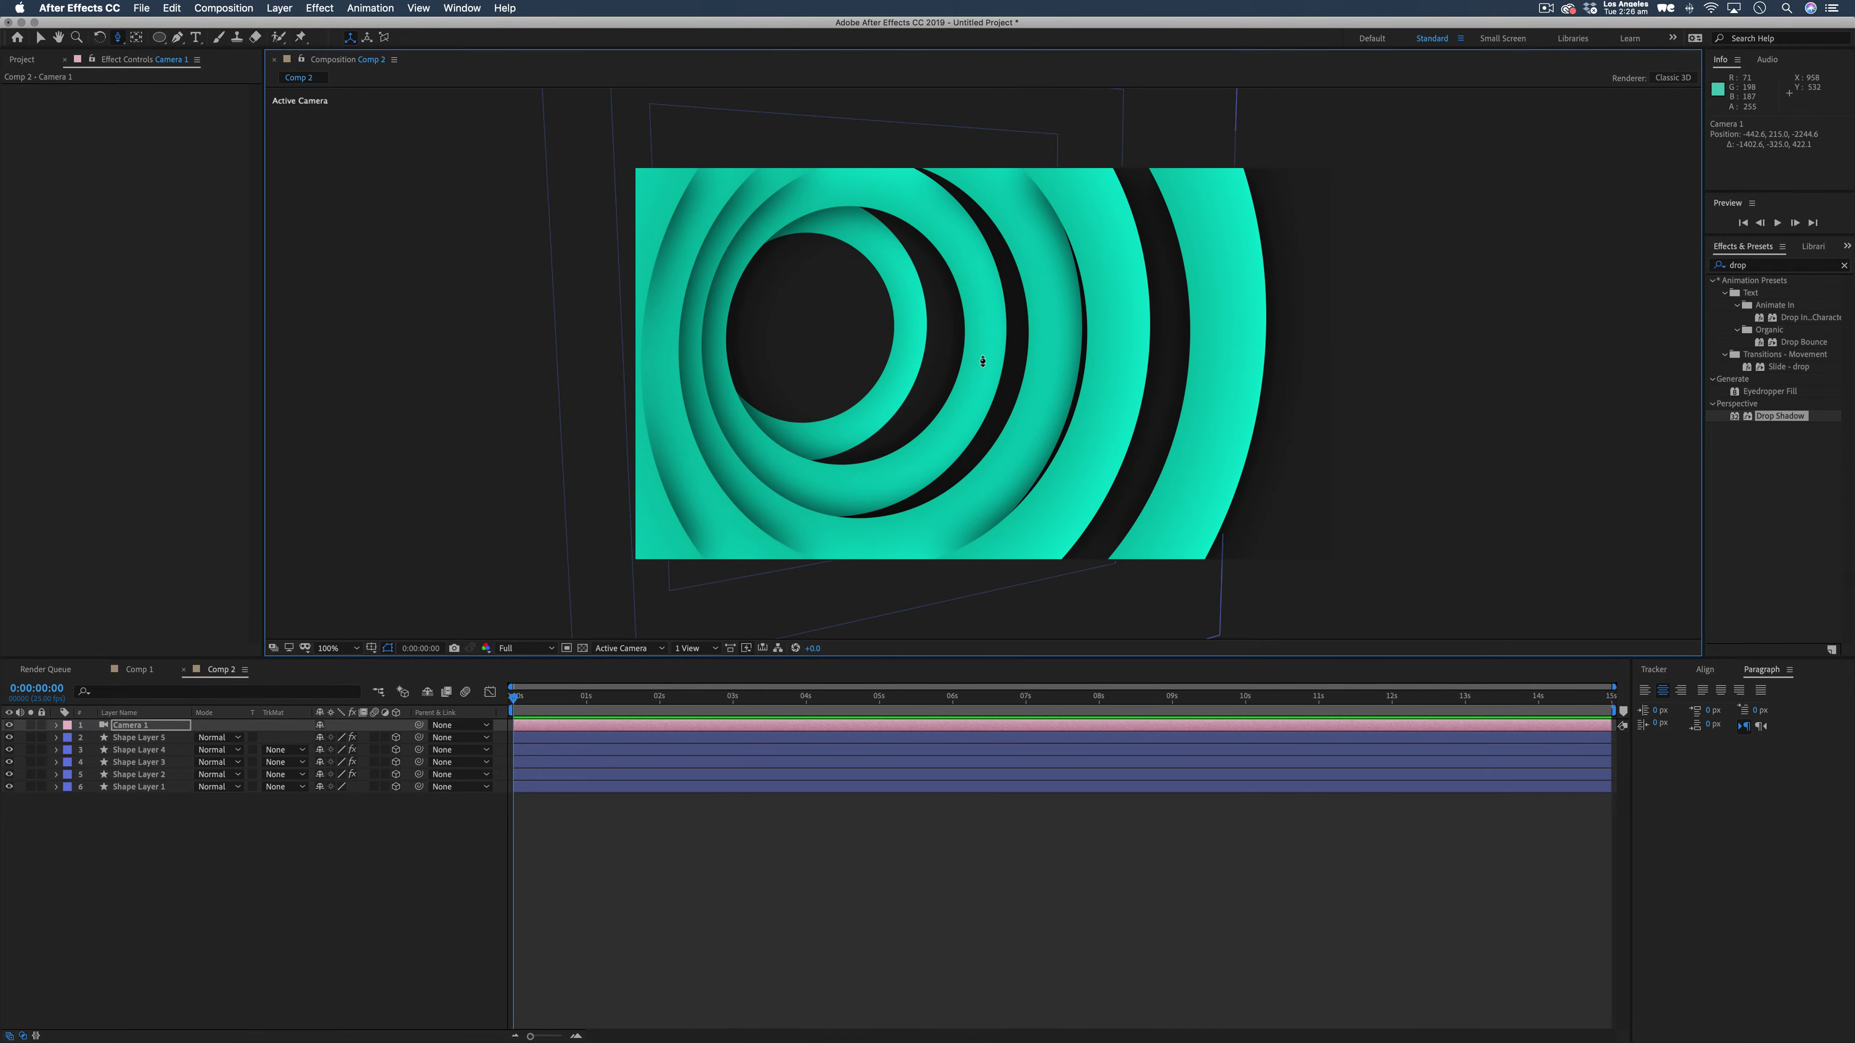
left_click_drag(982, 361, 996, 255)
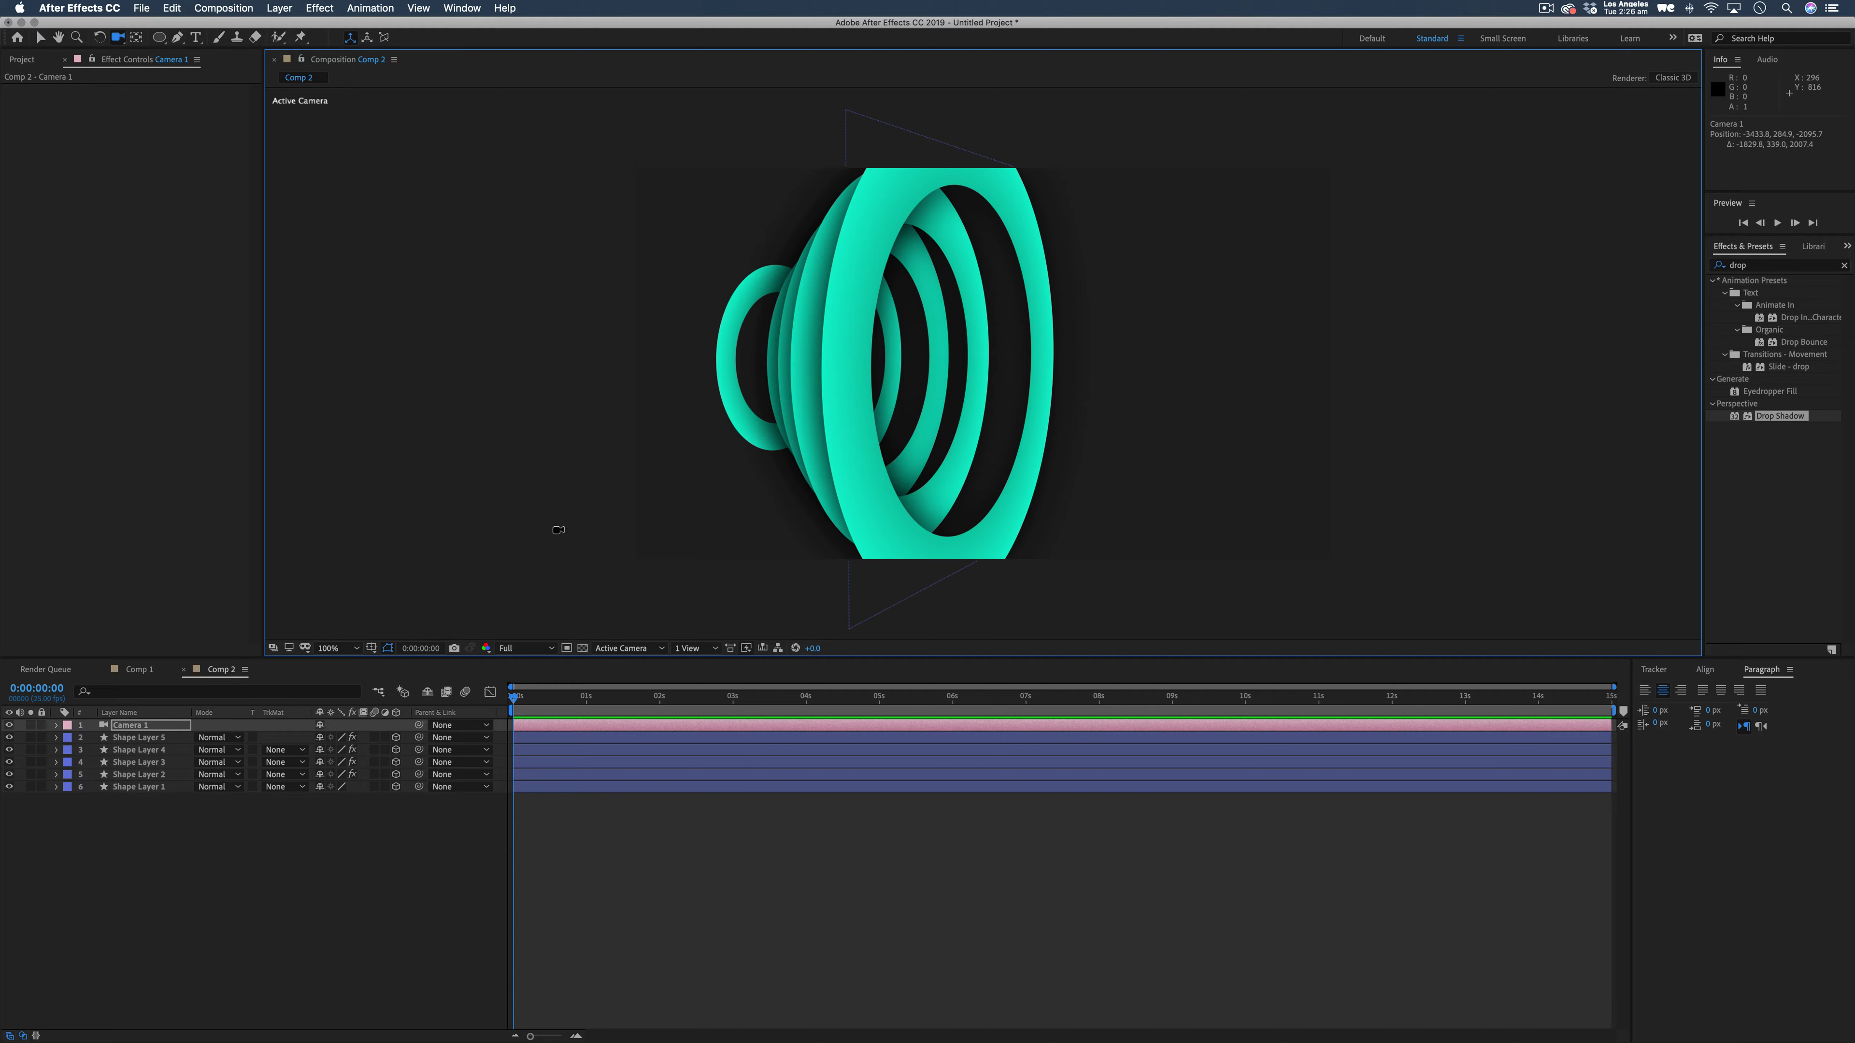
left_click(57, 726)
left_click(325, 738)
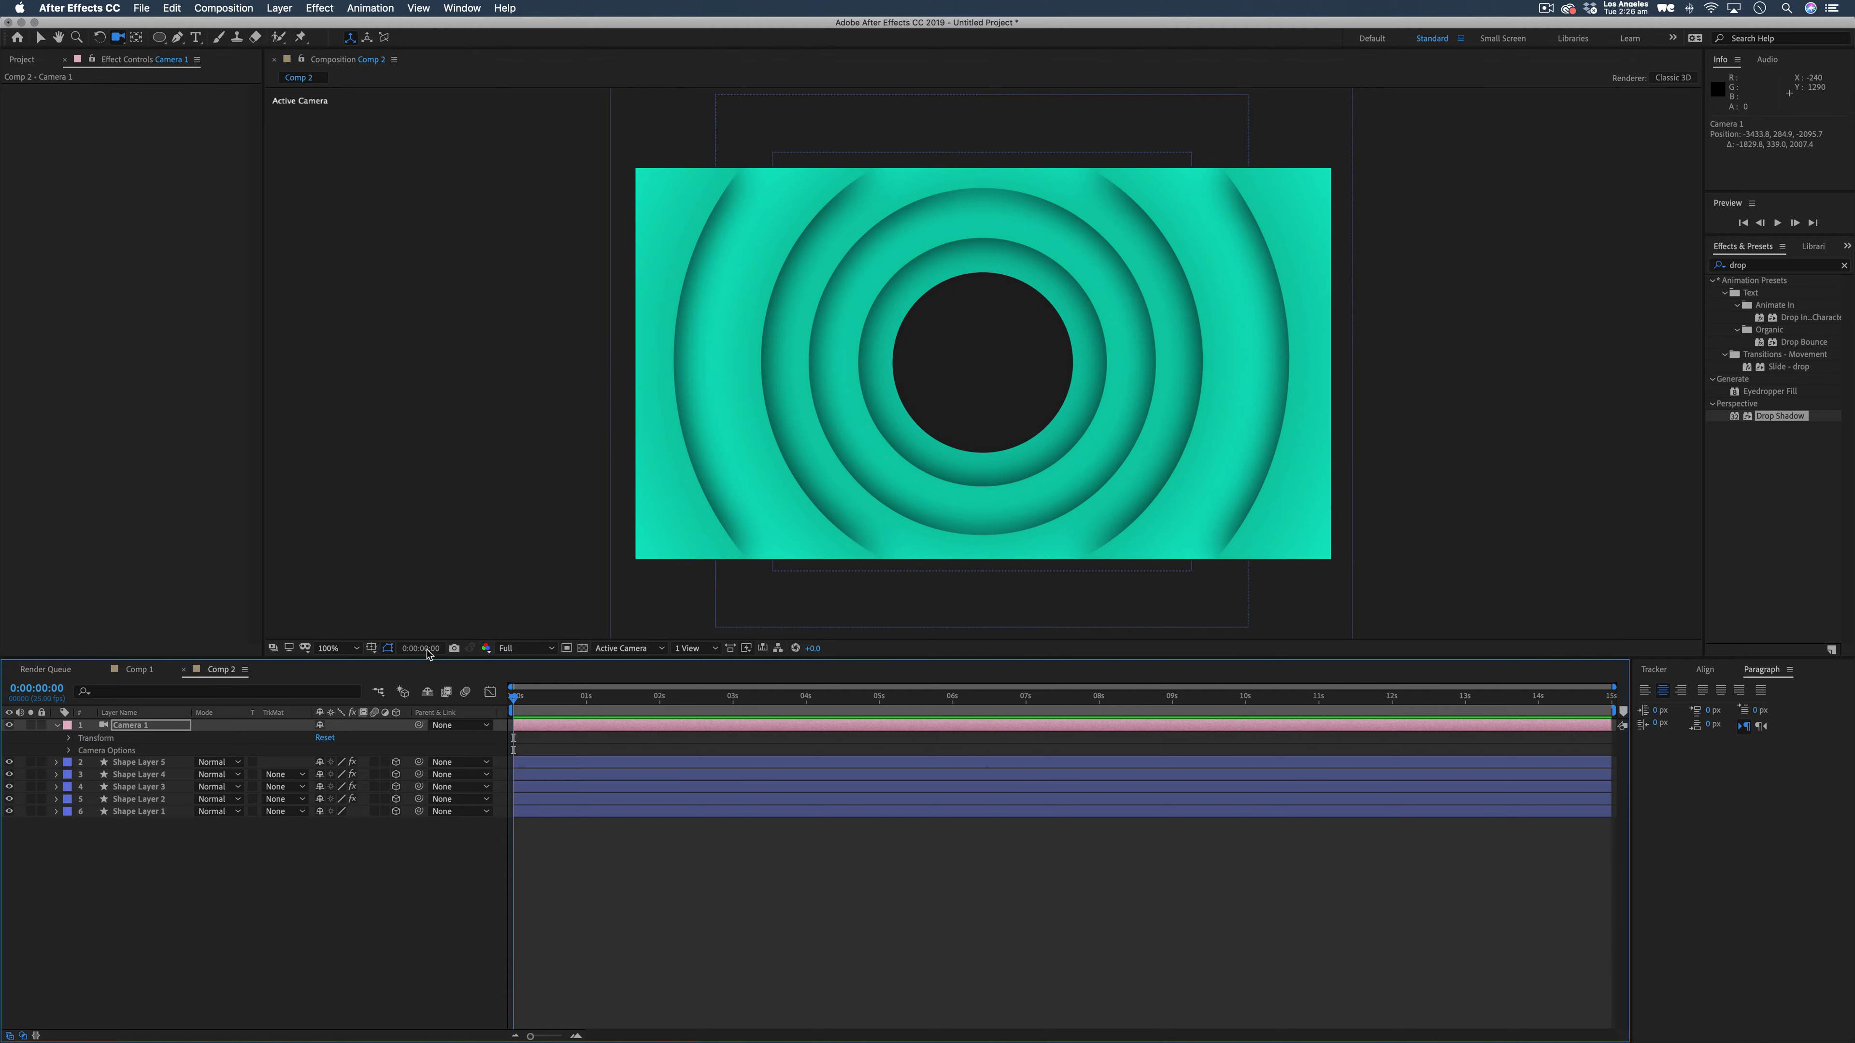
Keyframe Camera 1's Position from Z -1524.7 at the first frame to Z -2666.7 at about one second.
left_click(70, 740)
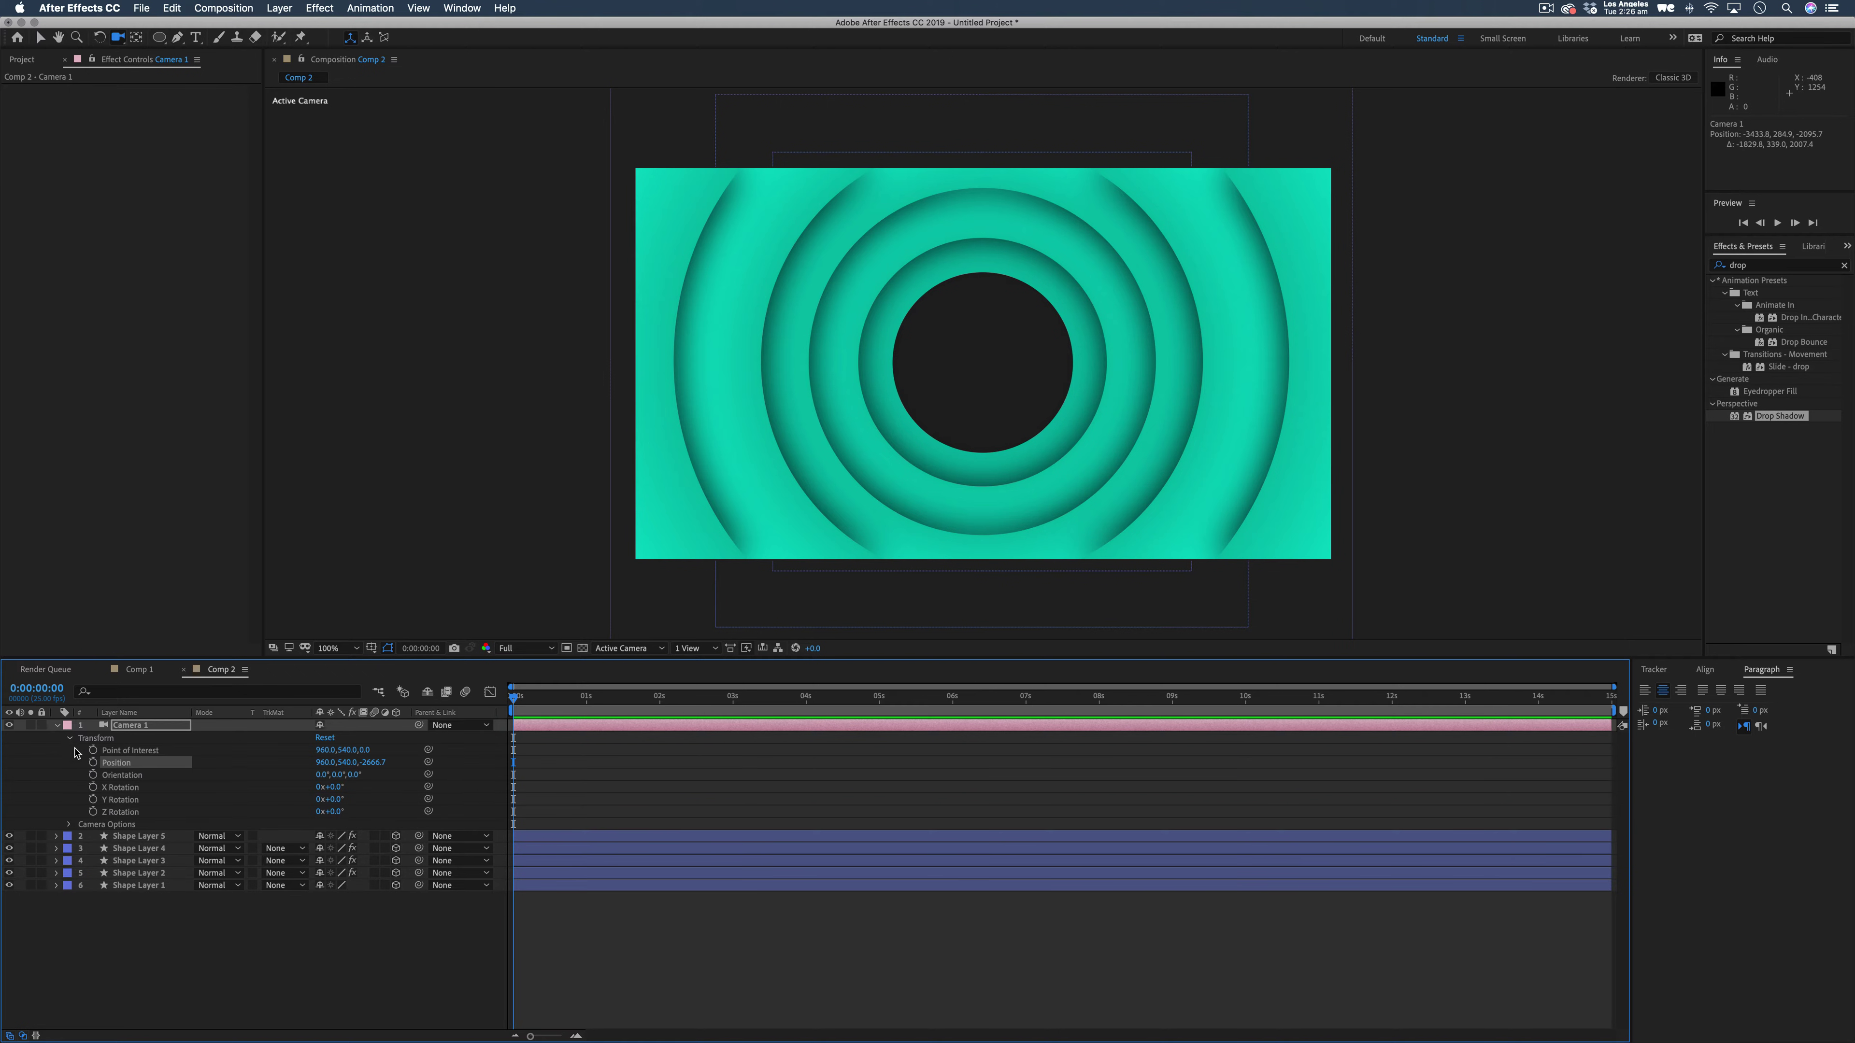
left_click(93, 763)
left_click_drag(515, 768, 497, 714)
key("k")
key("super+z")
left_click_drag(369, 765, 694, 767)
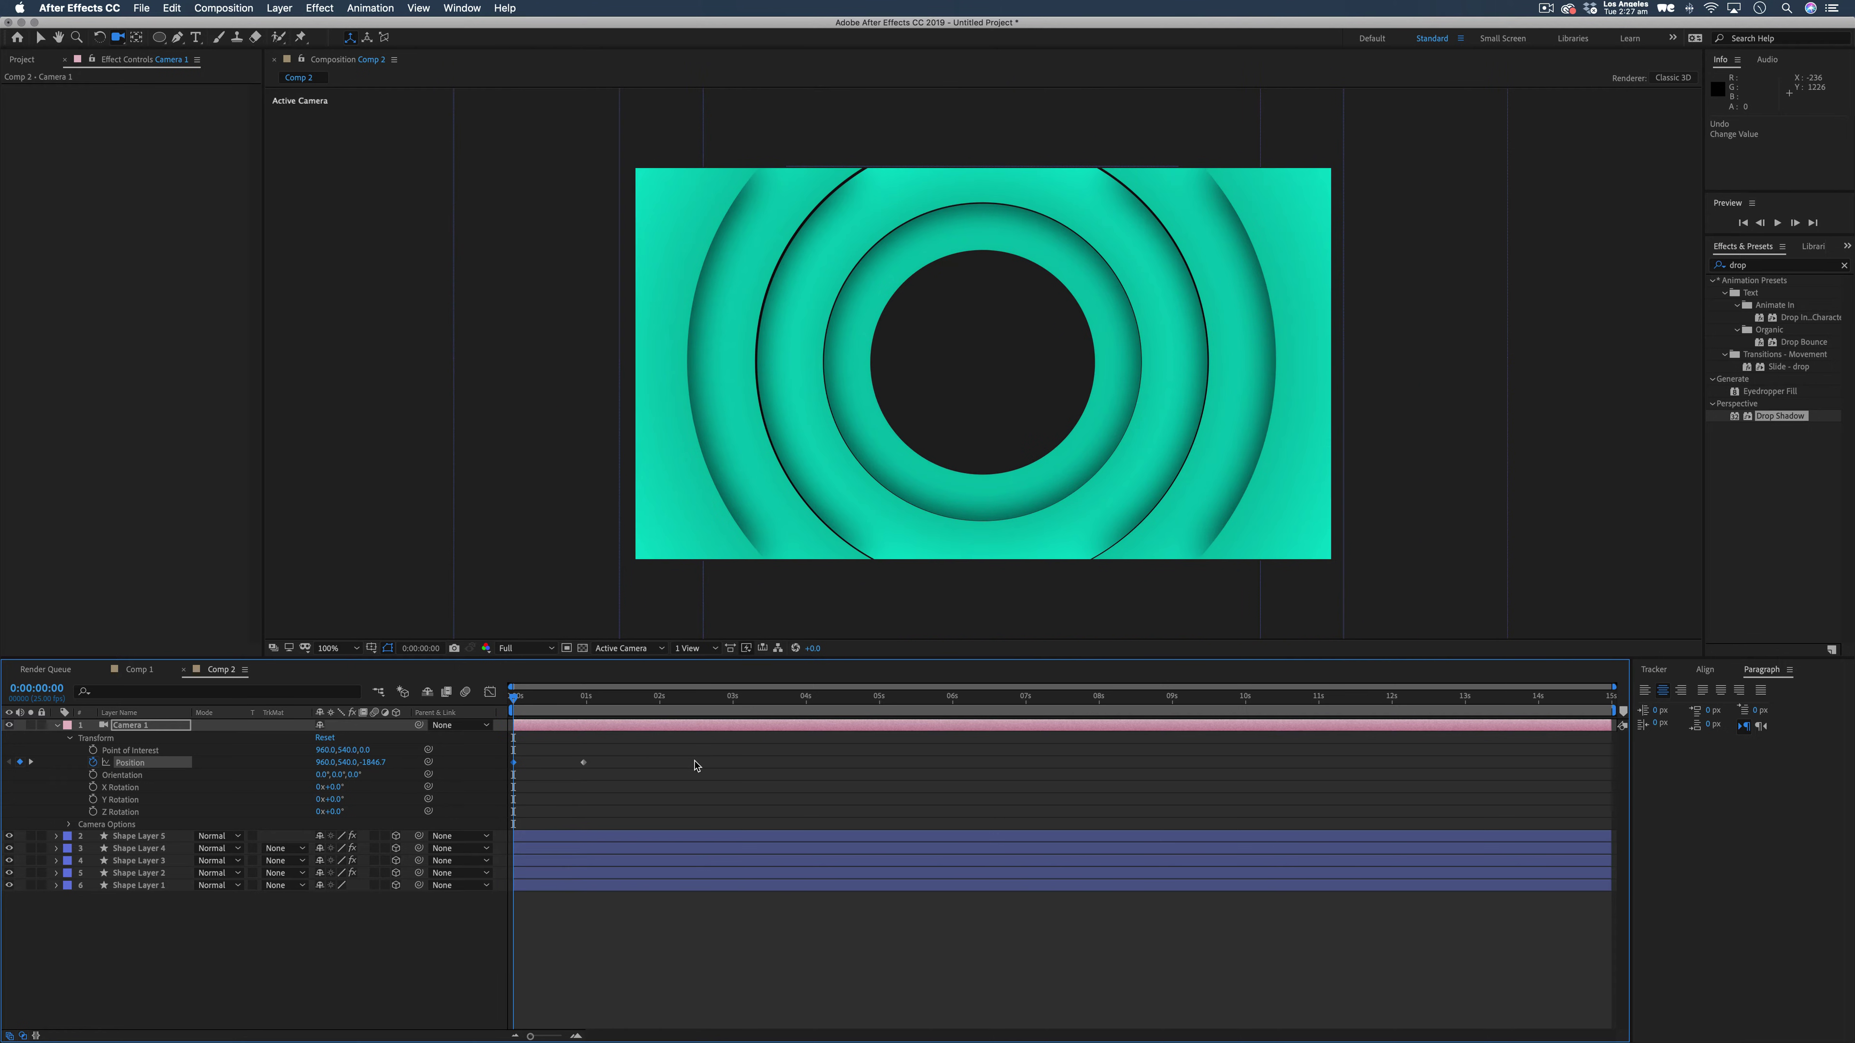
left_click_drag(372, 762, 621, 777)
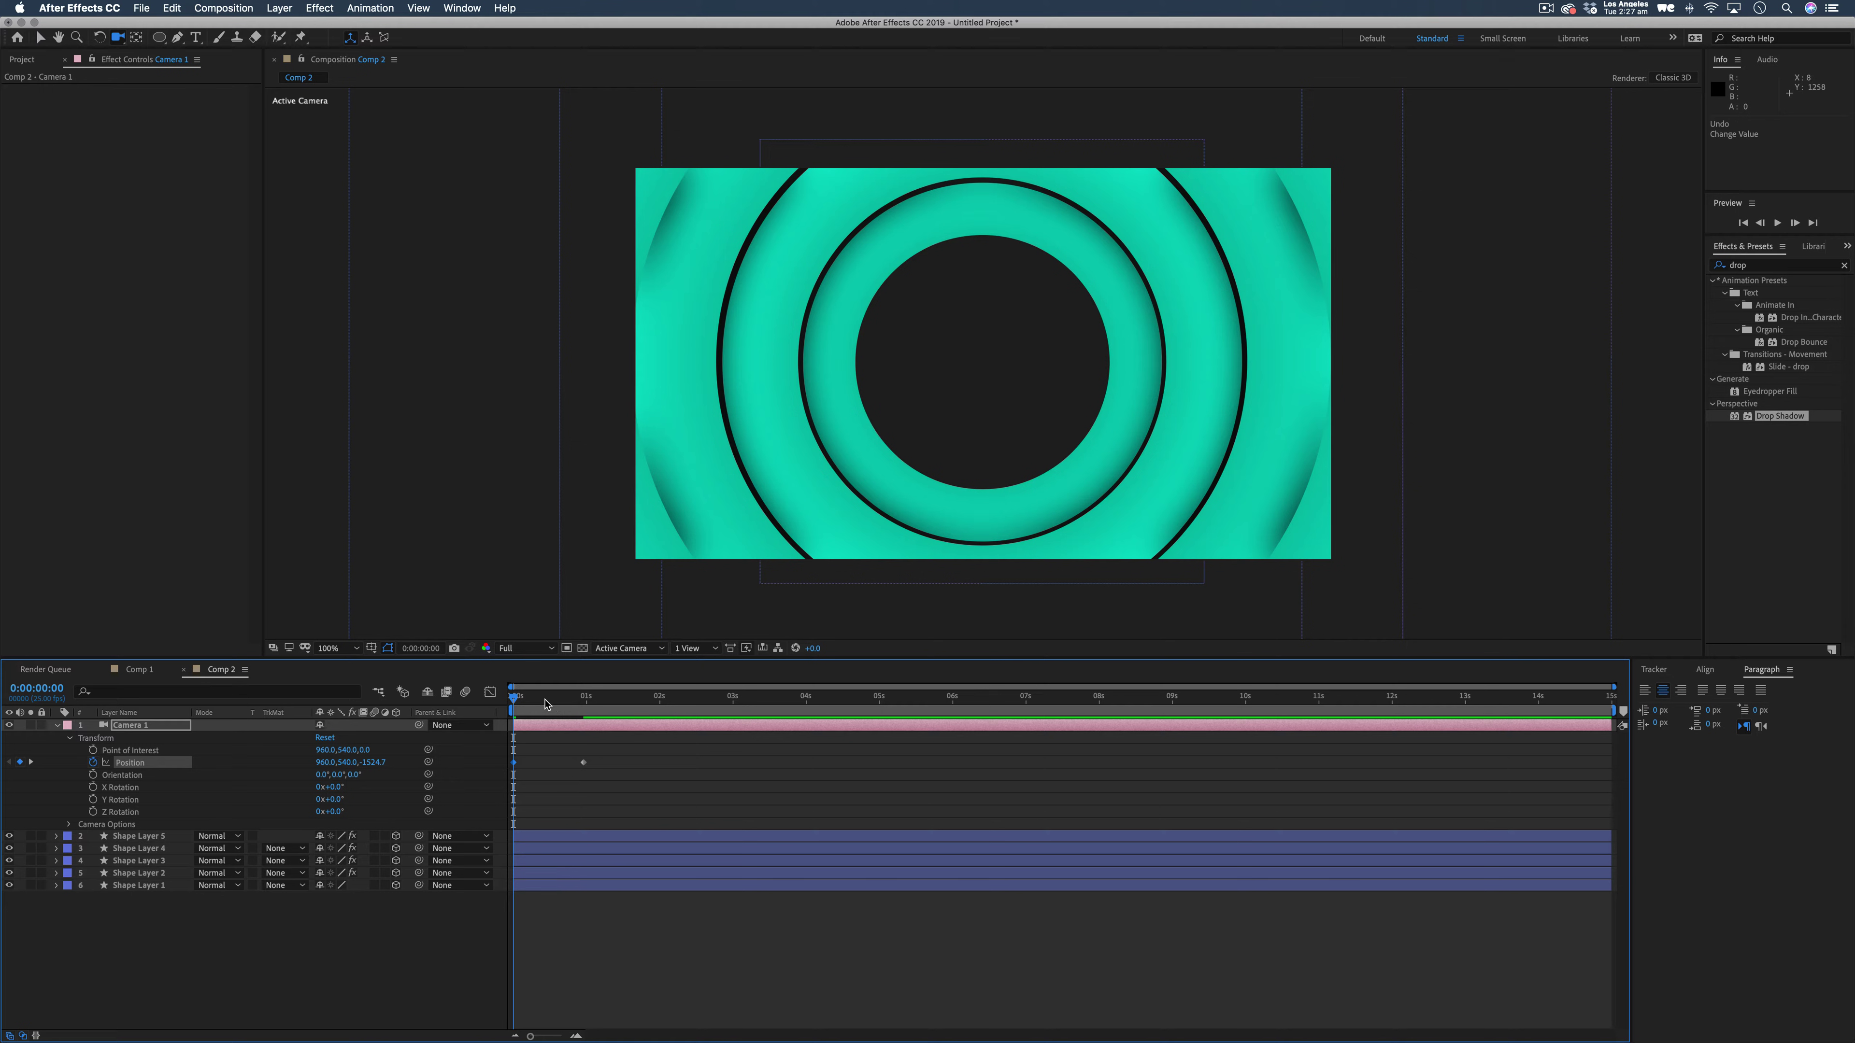
Preview the camera pull-back through the rings from the first frame.
left_click(528, 703)
left_click(514, 704)
key("space")
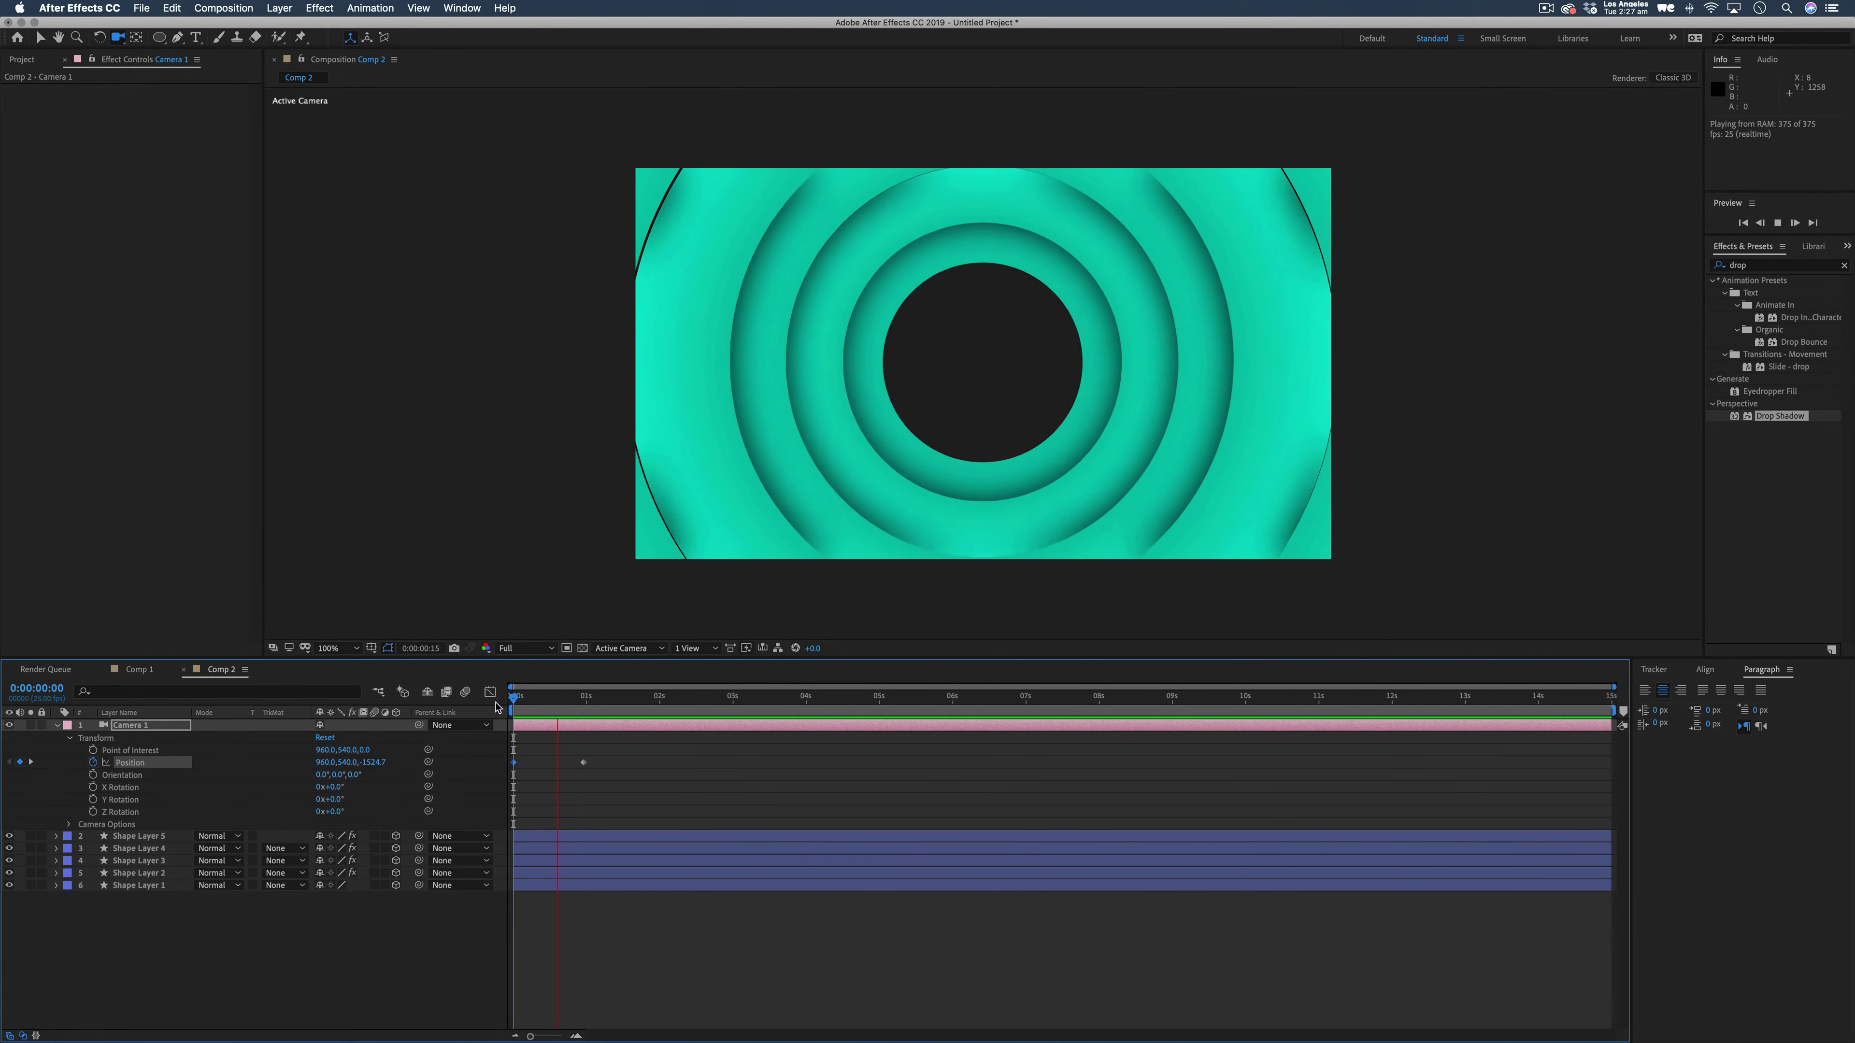
key("h")
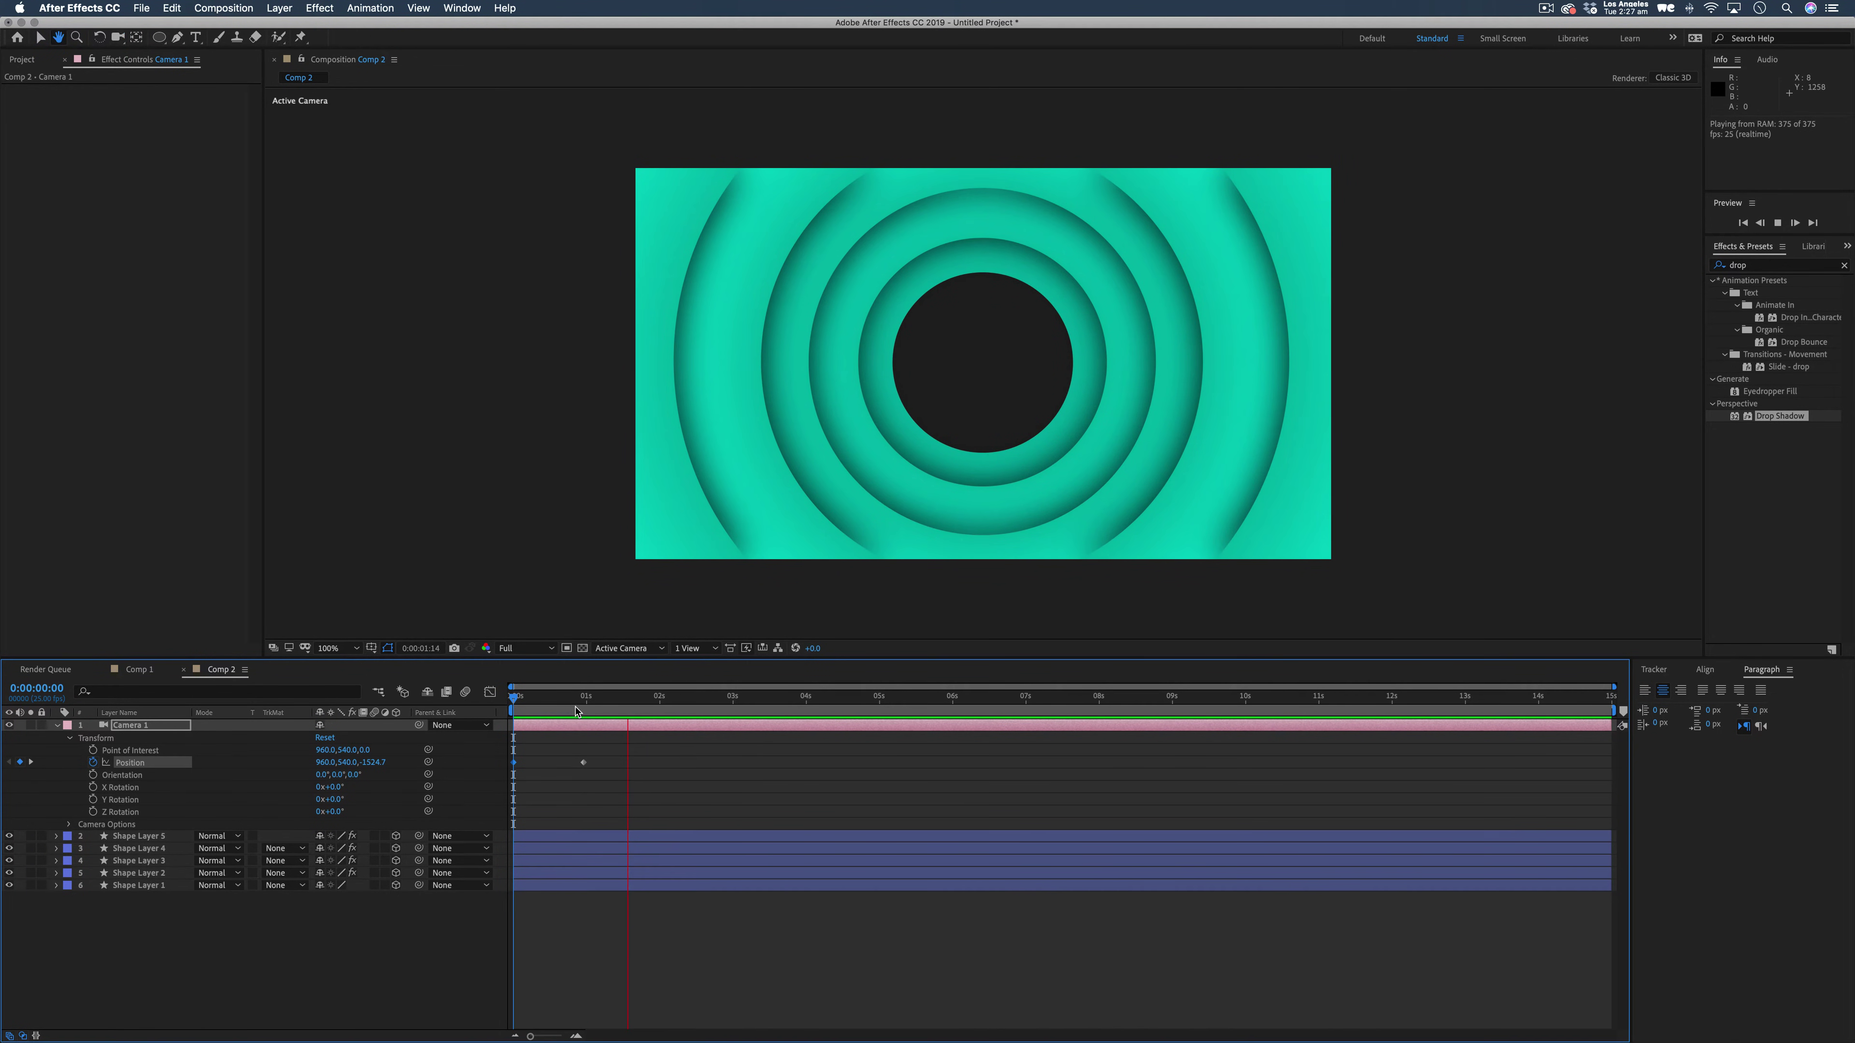
left_click(540, 708)
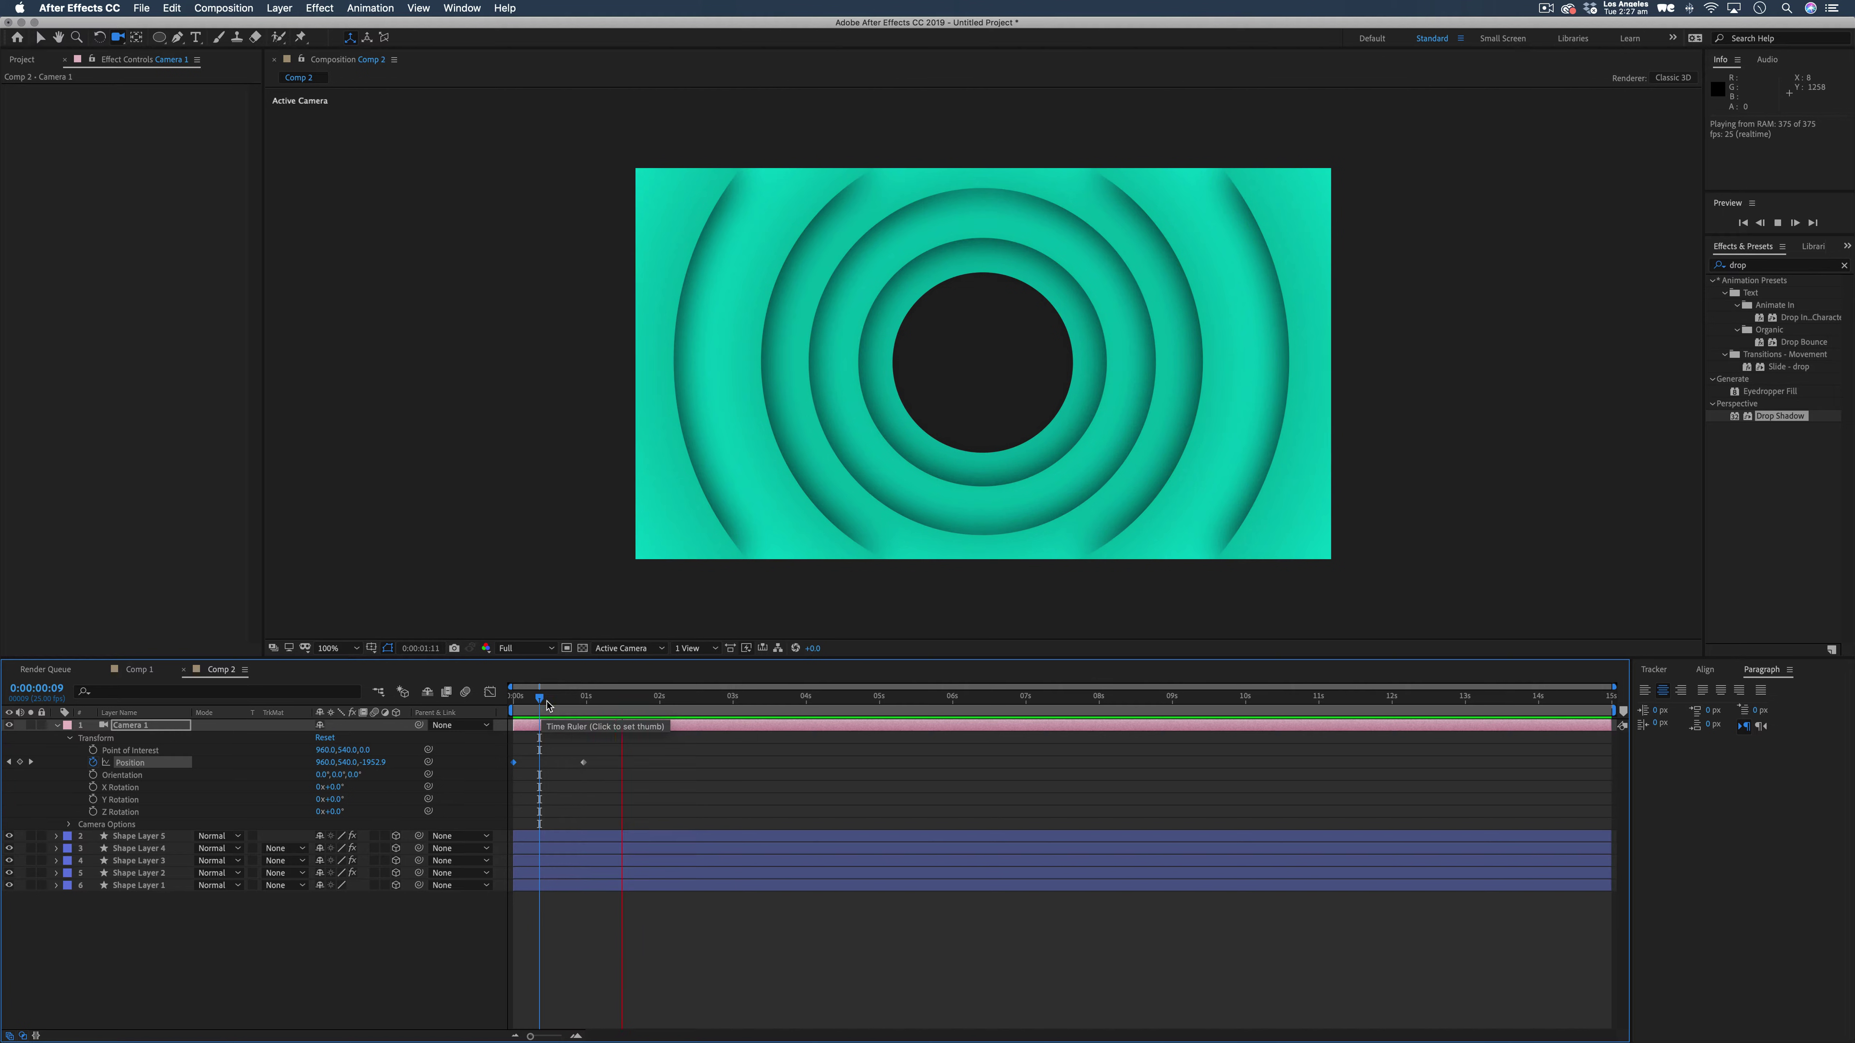
key("Page_Down")
Apply Easy Ease to both of Camera 1's Position keyframes and preview the eased move.
left_click(603, 755)
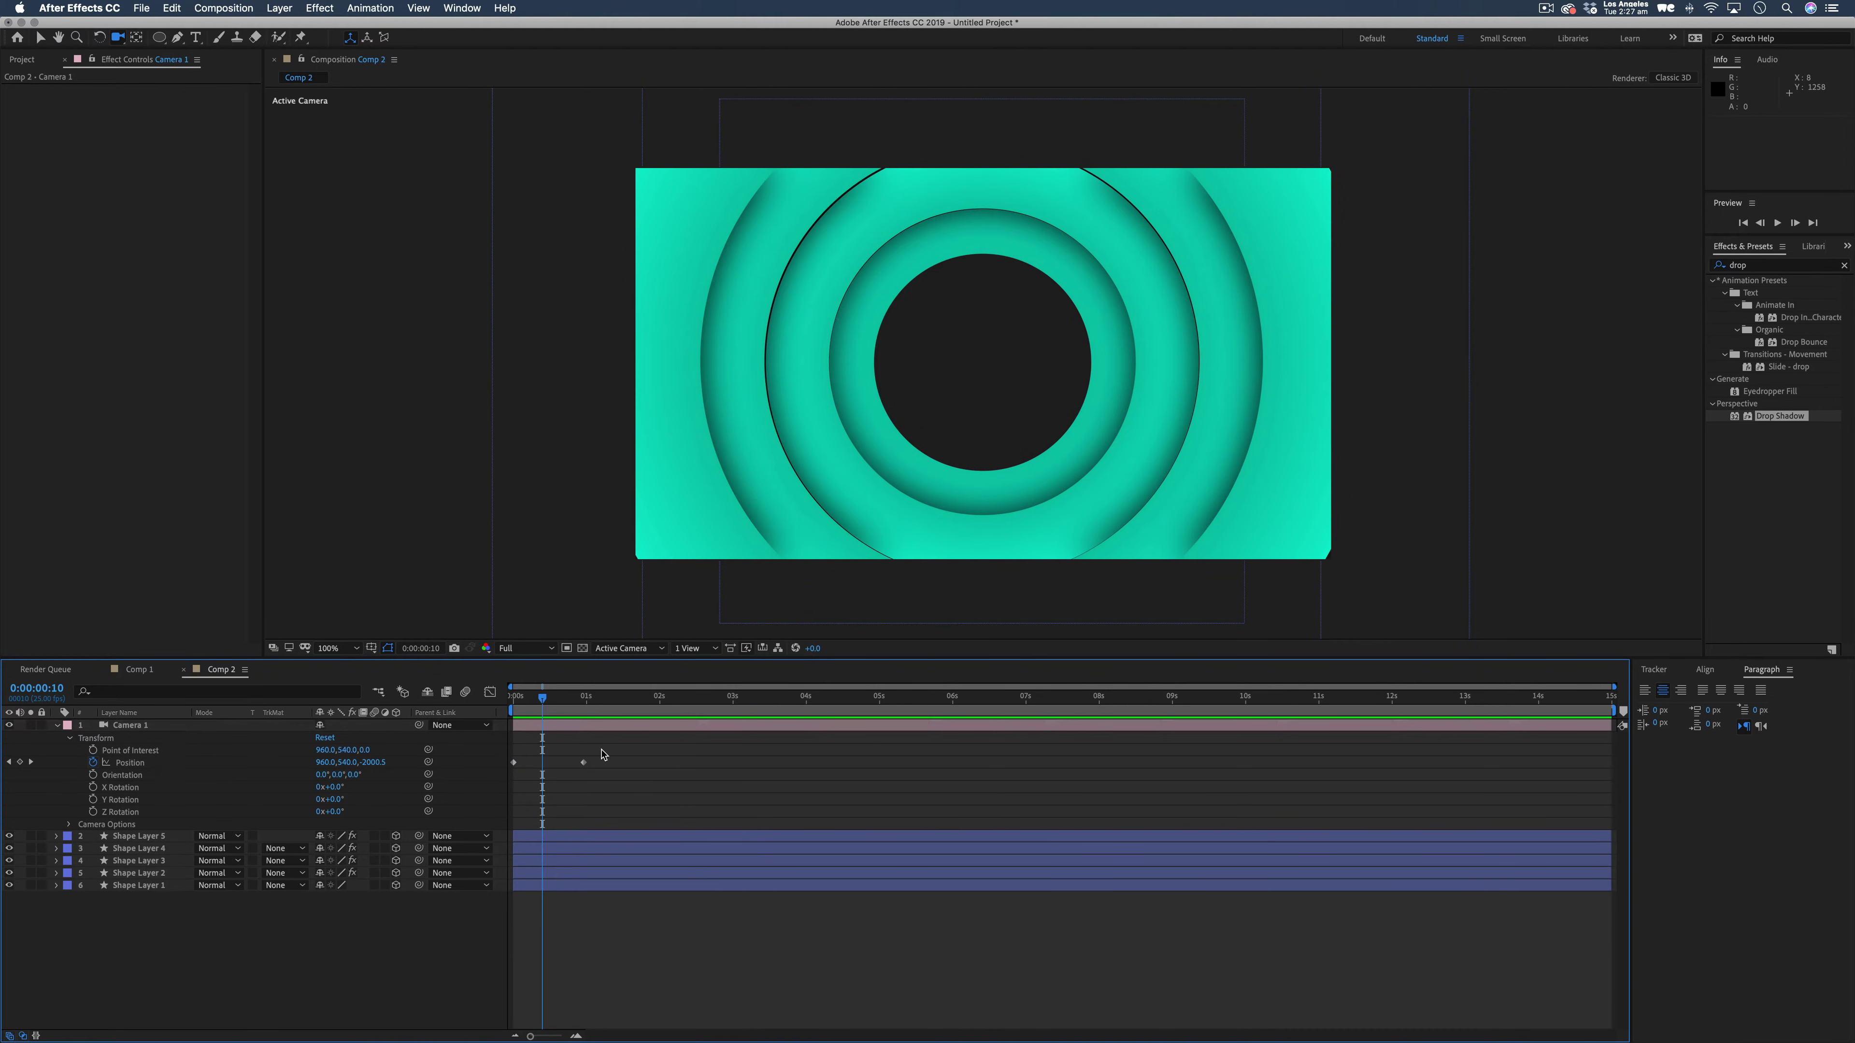
left_click_drag(622, 754, 511, 781)
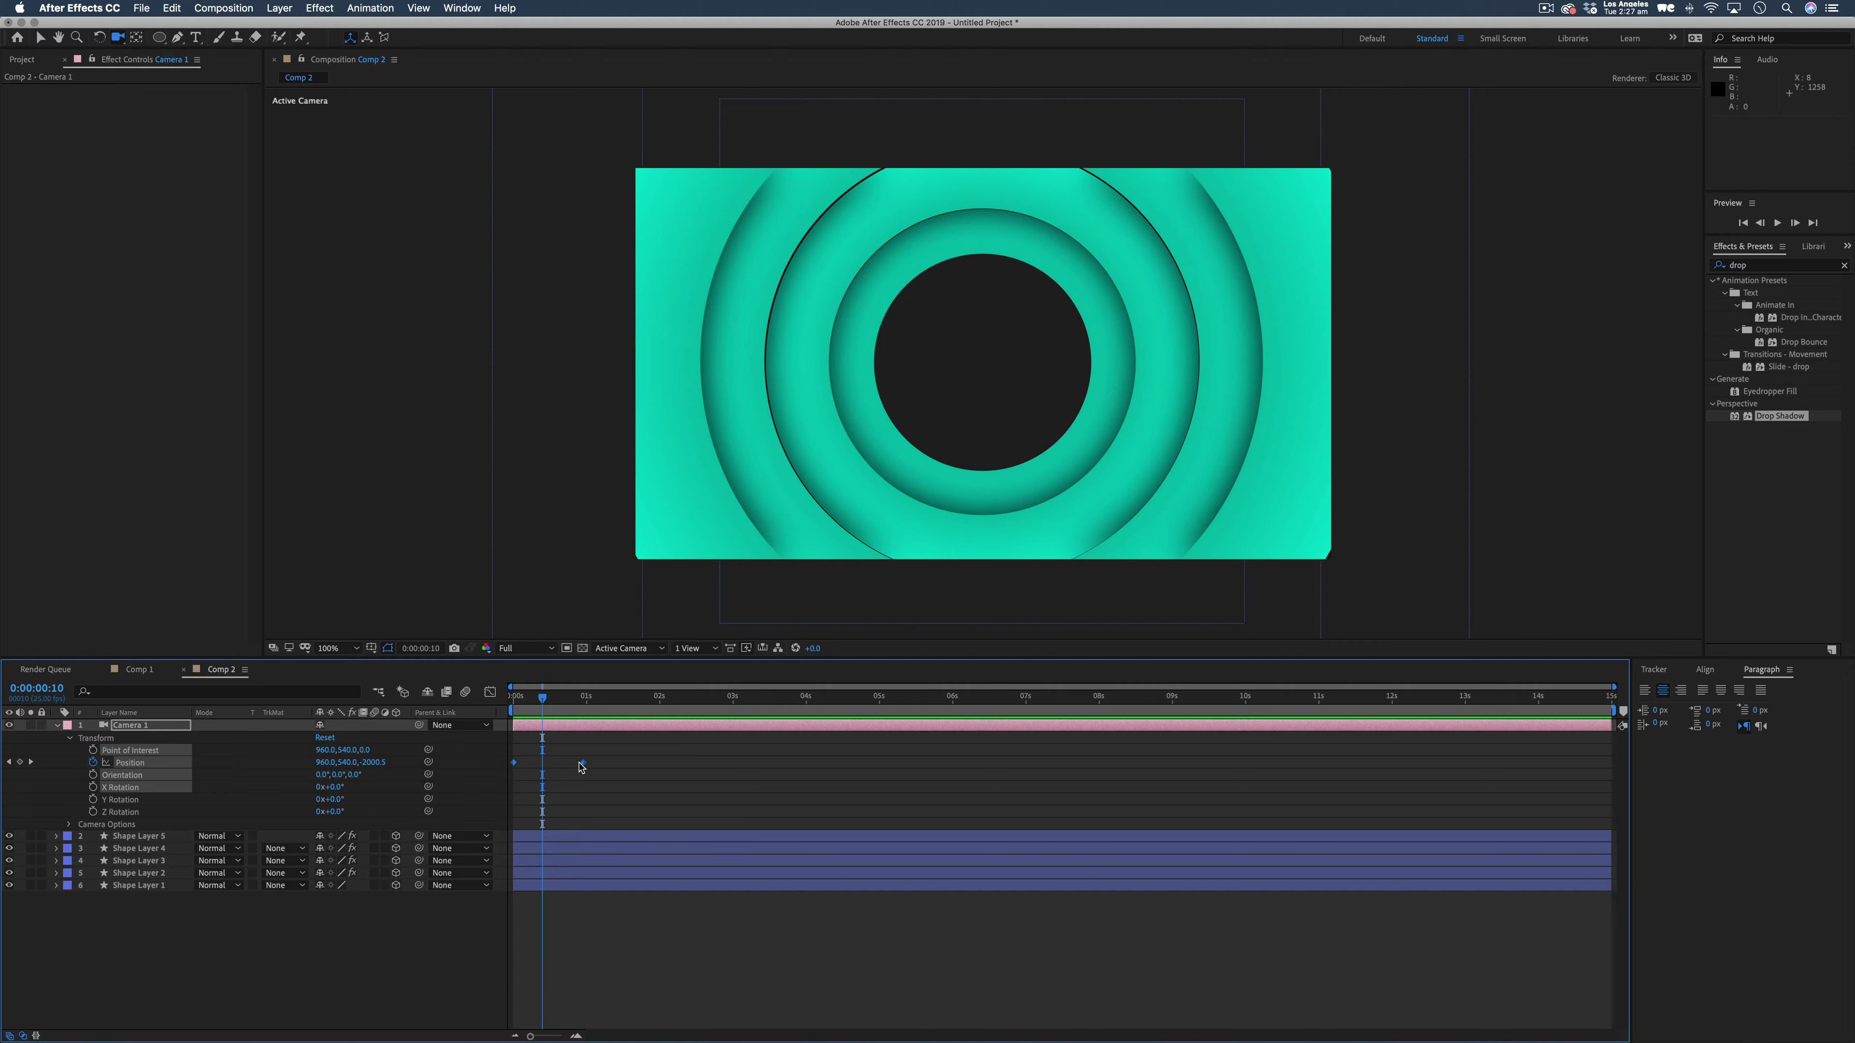
key("F9")
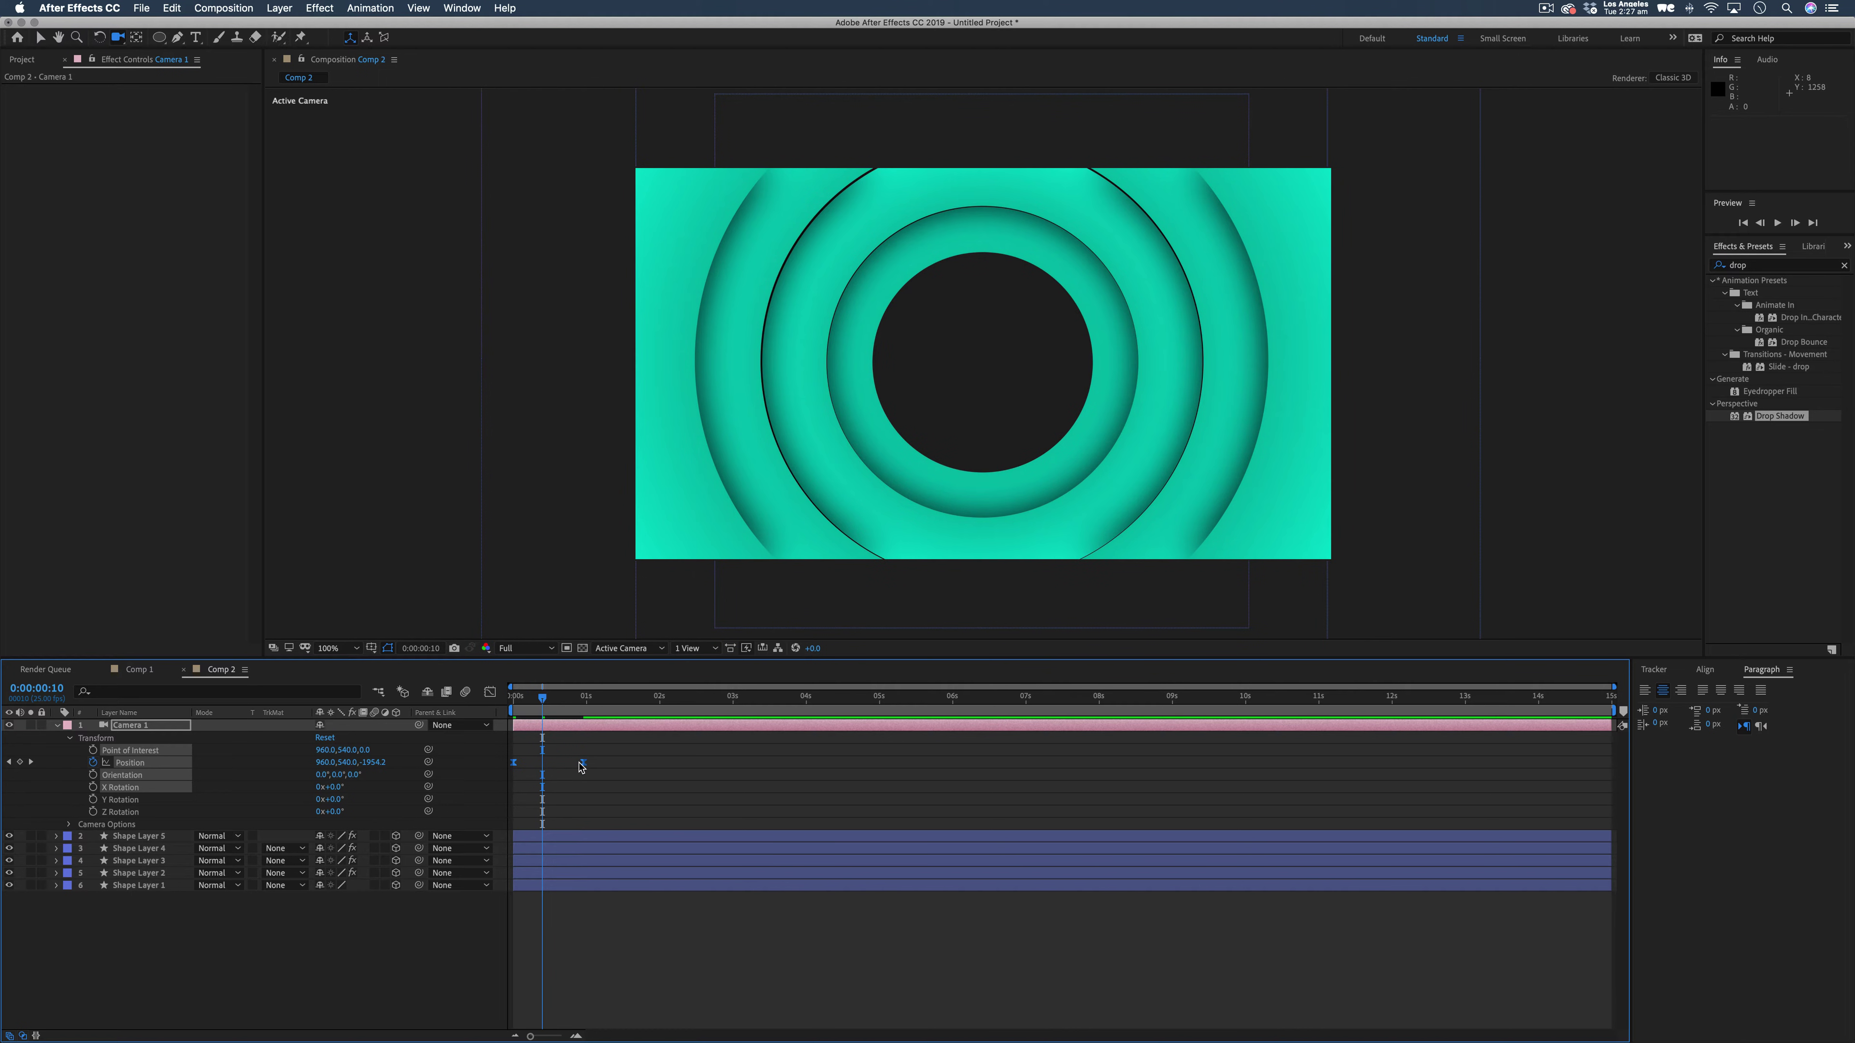
left_click_drag(537, 703, 504, 704)
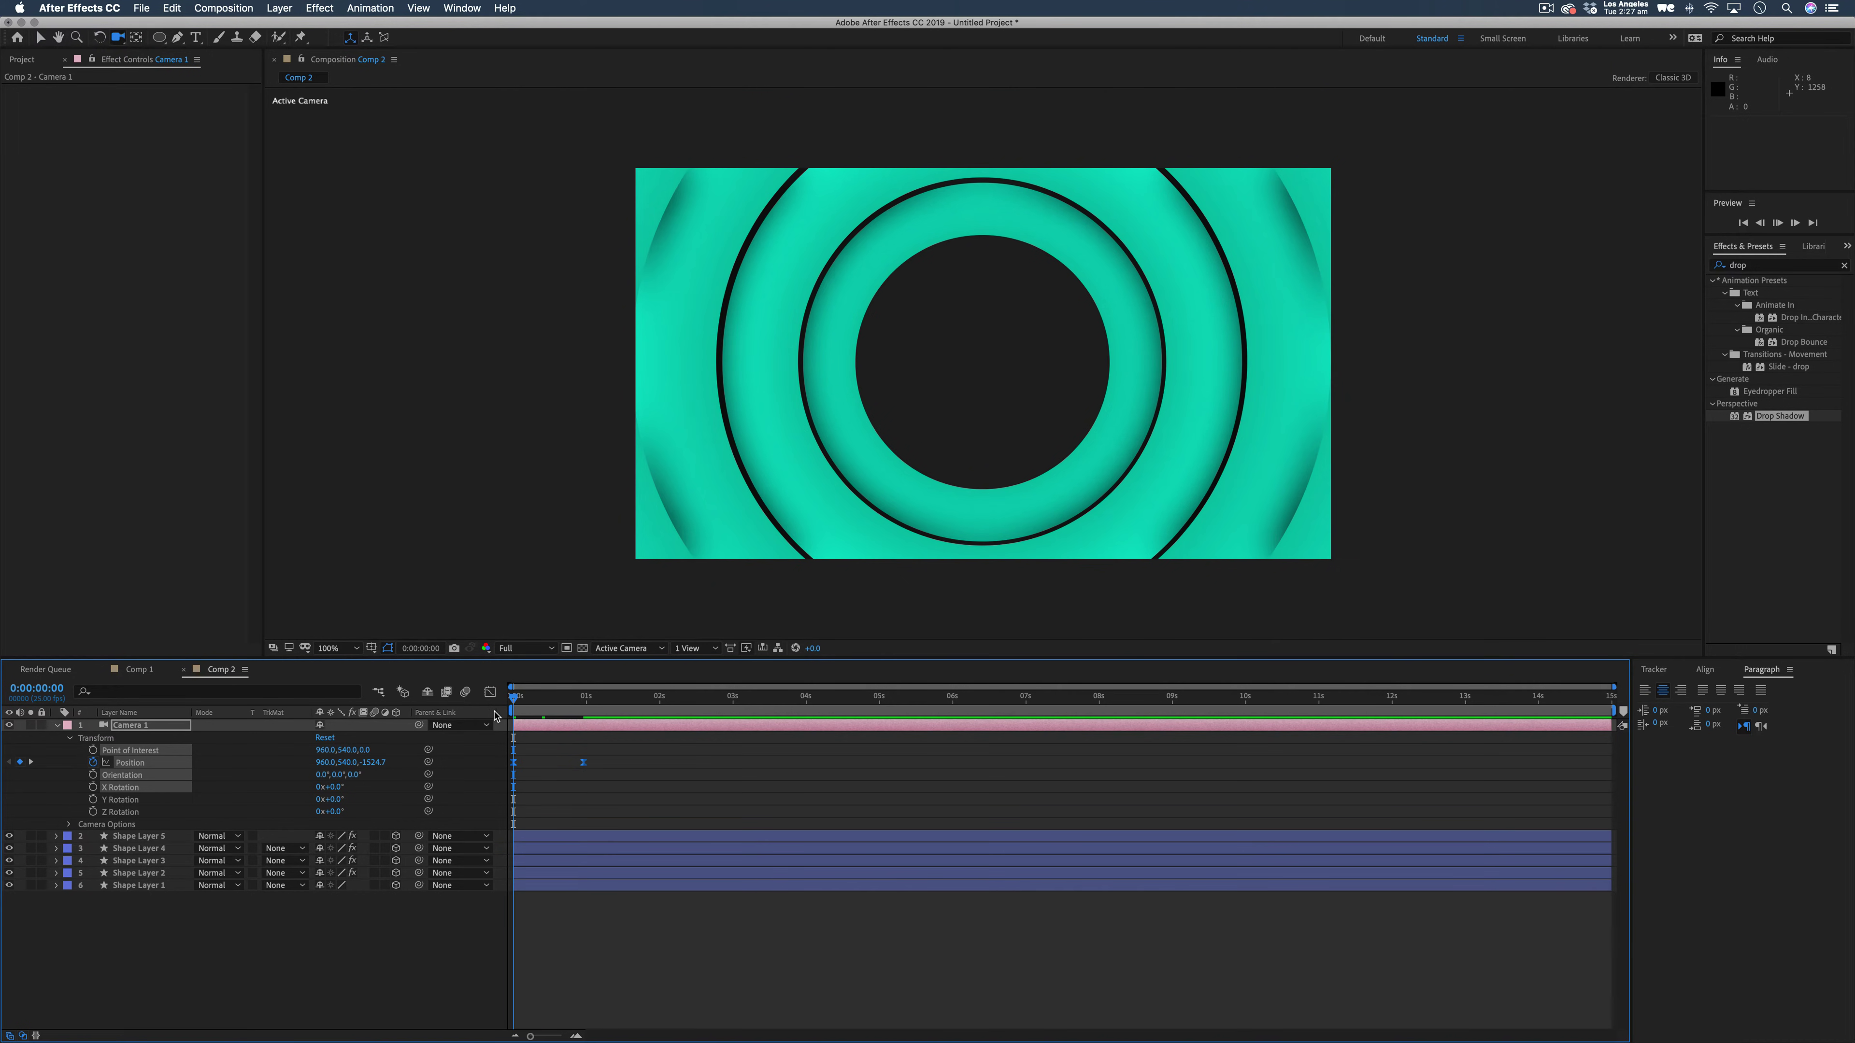
key("space")
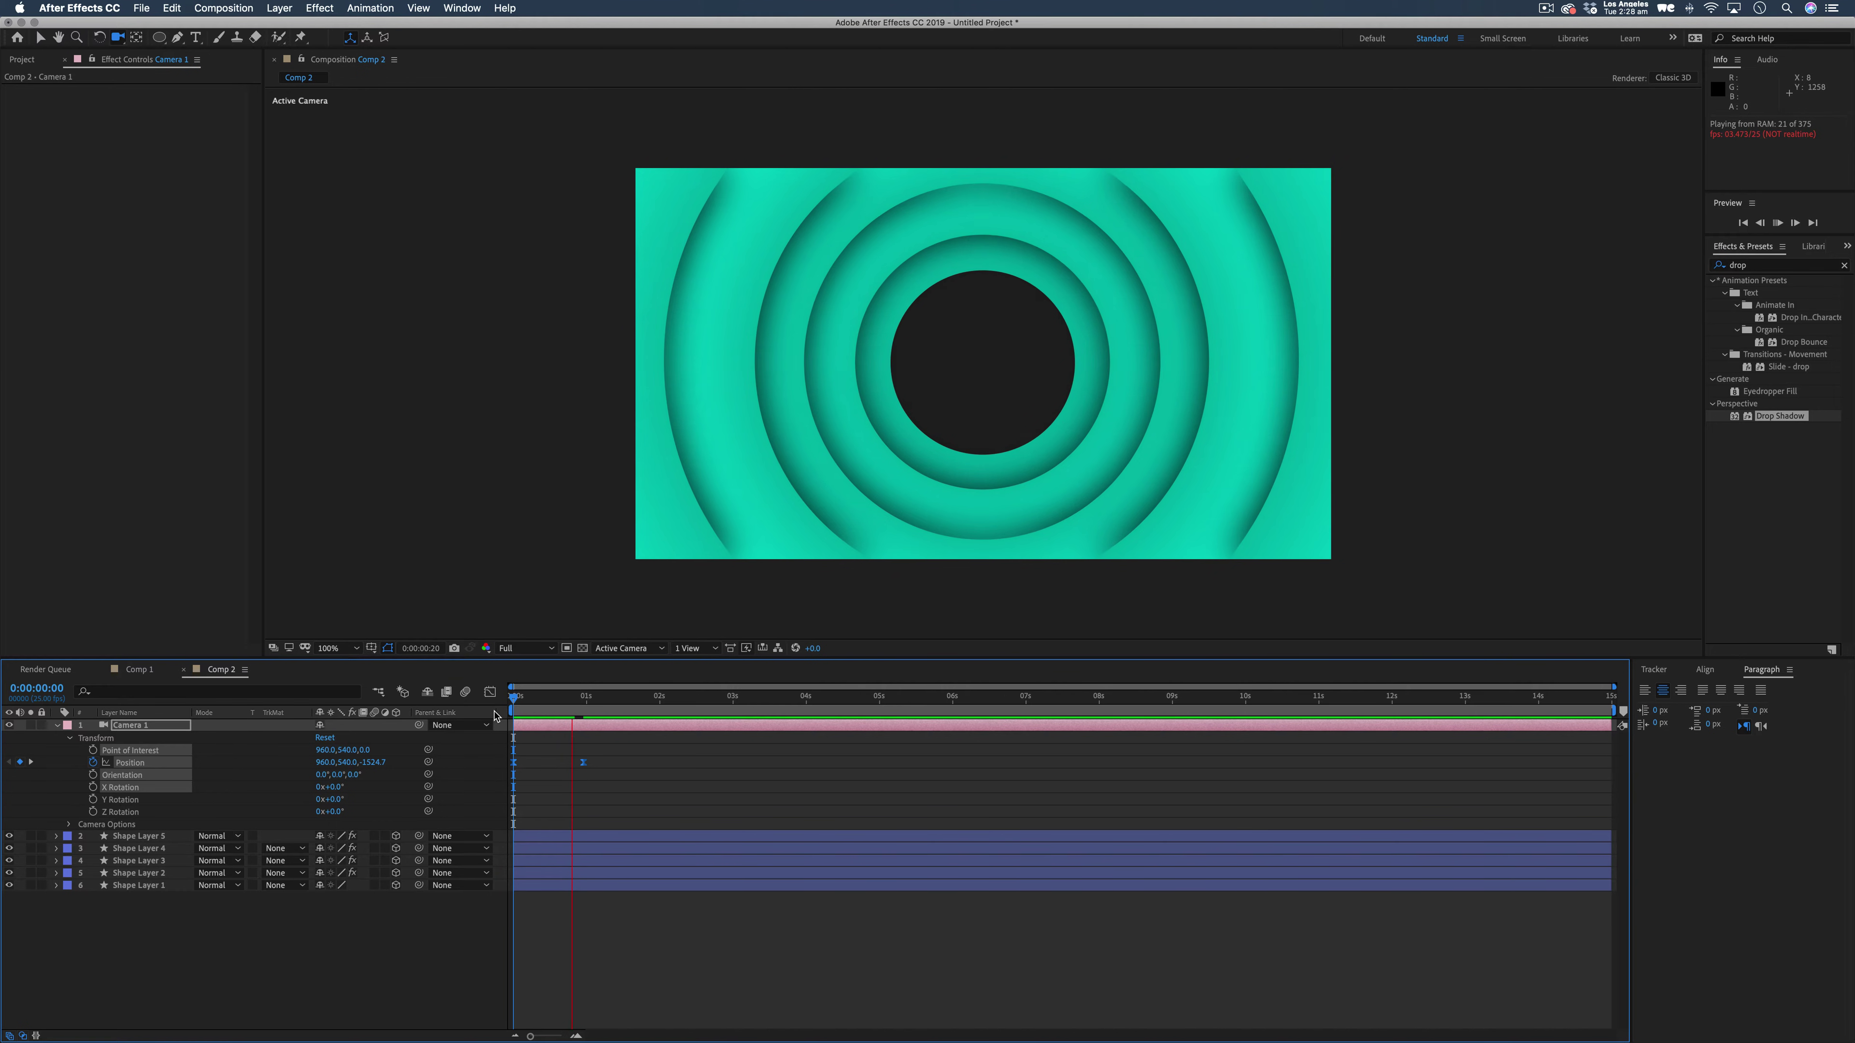
key("space")
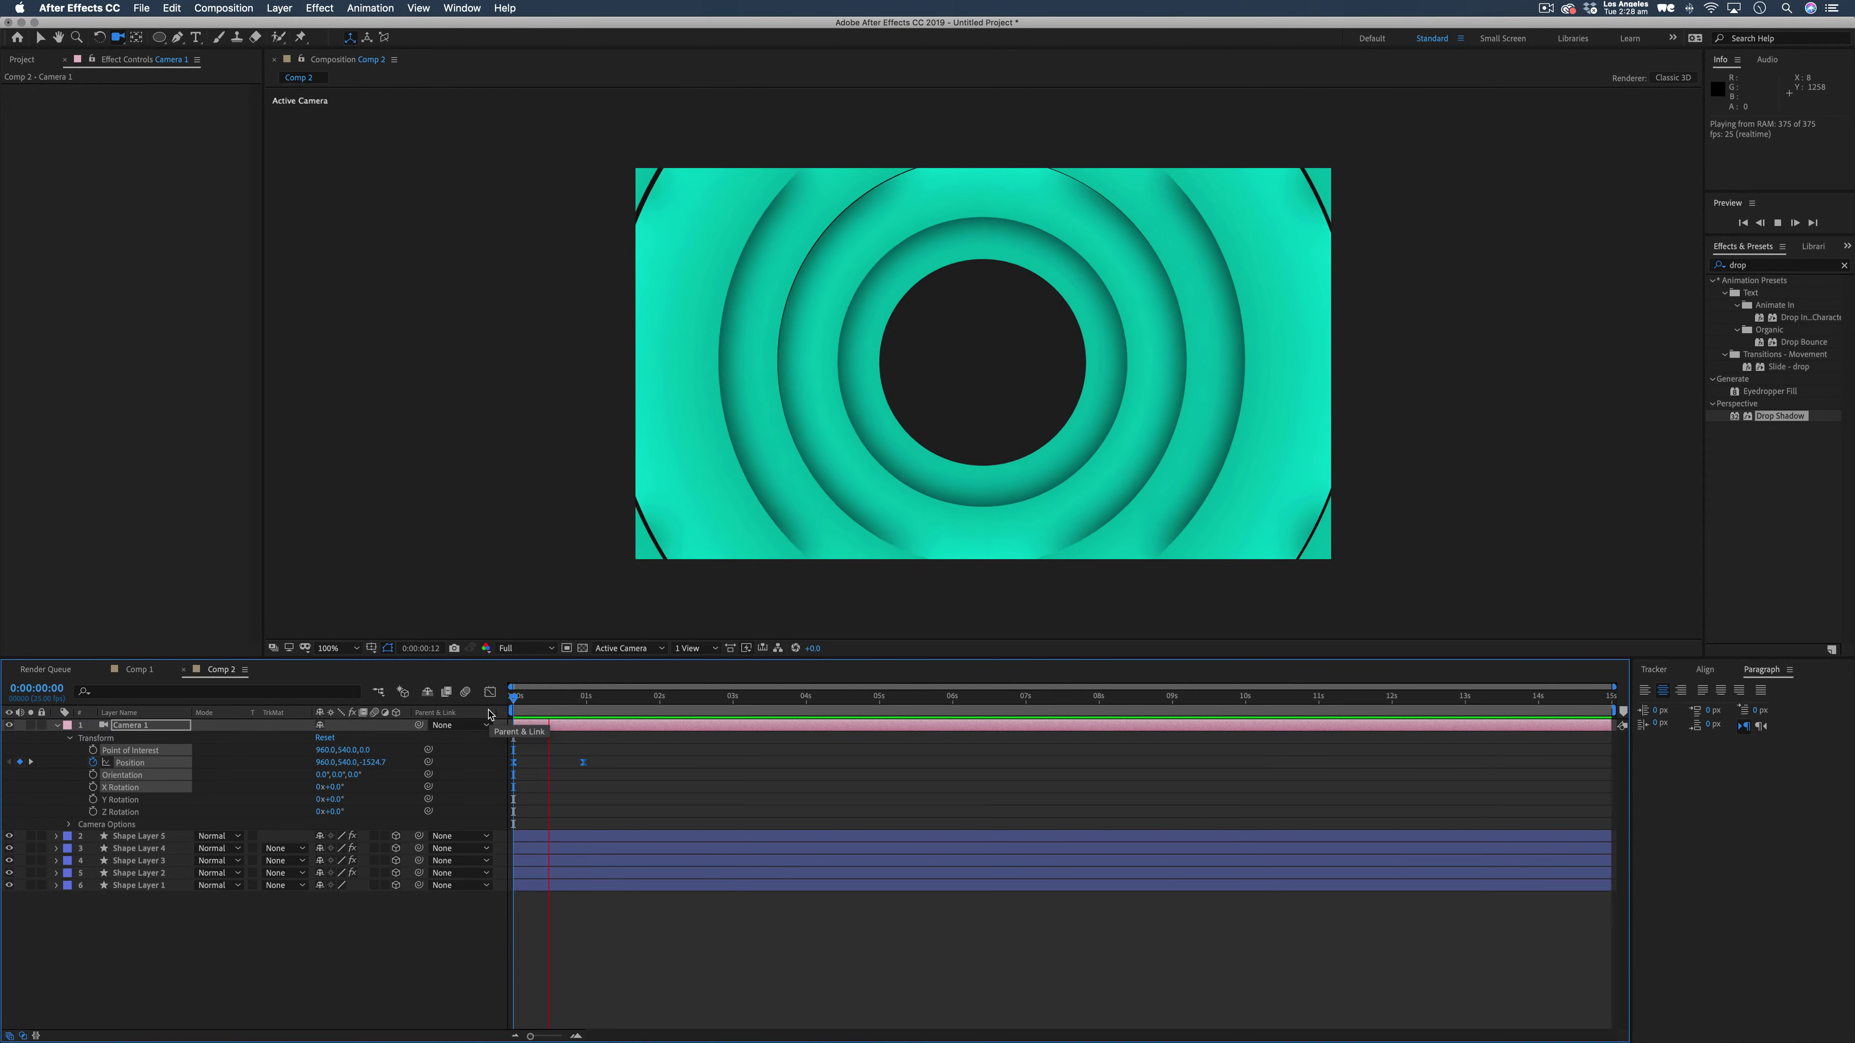
key("space")
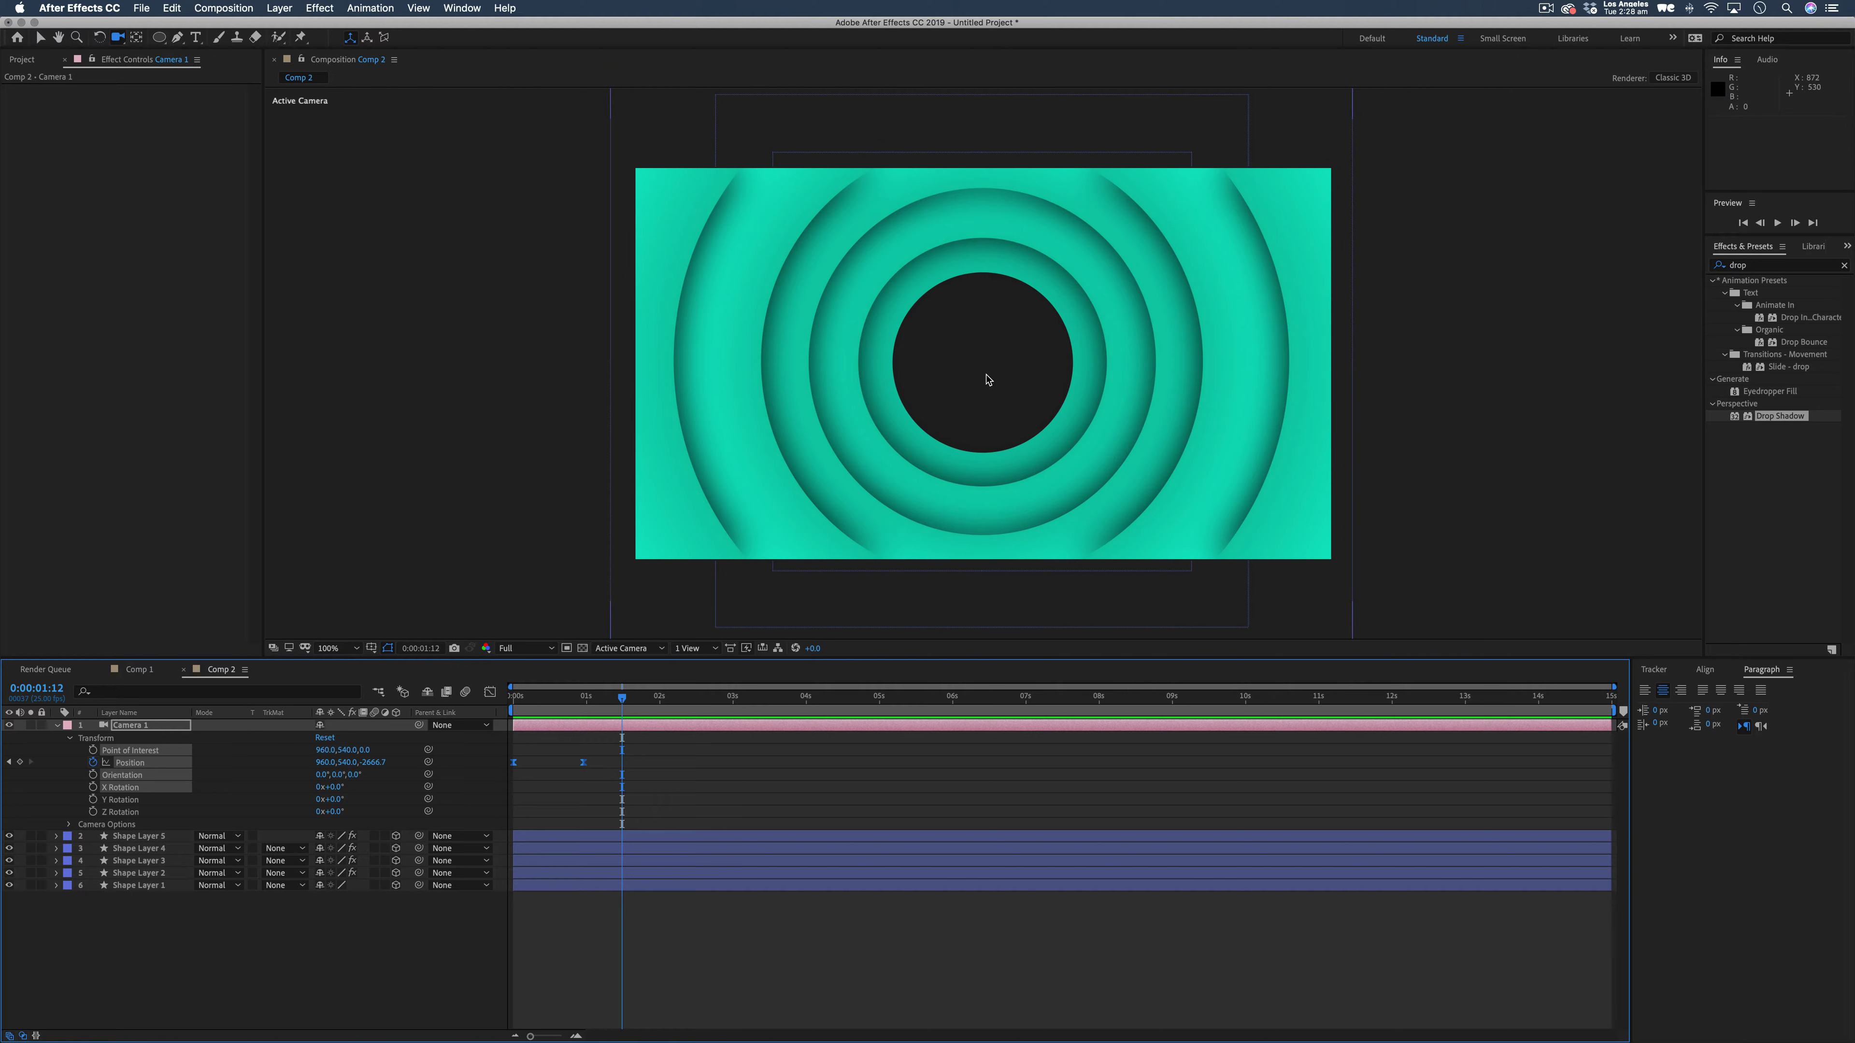
Scrub through the ring reveal in Comp 1 for reference, and return to Comp 2.
key("v")
left_click(136, 670)
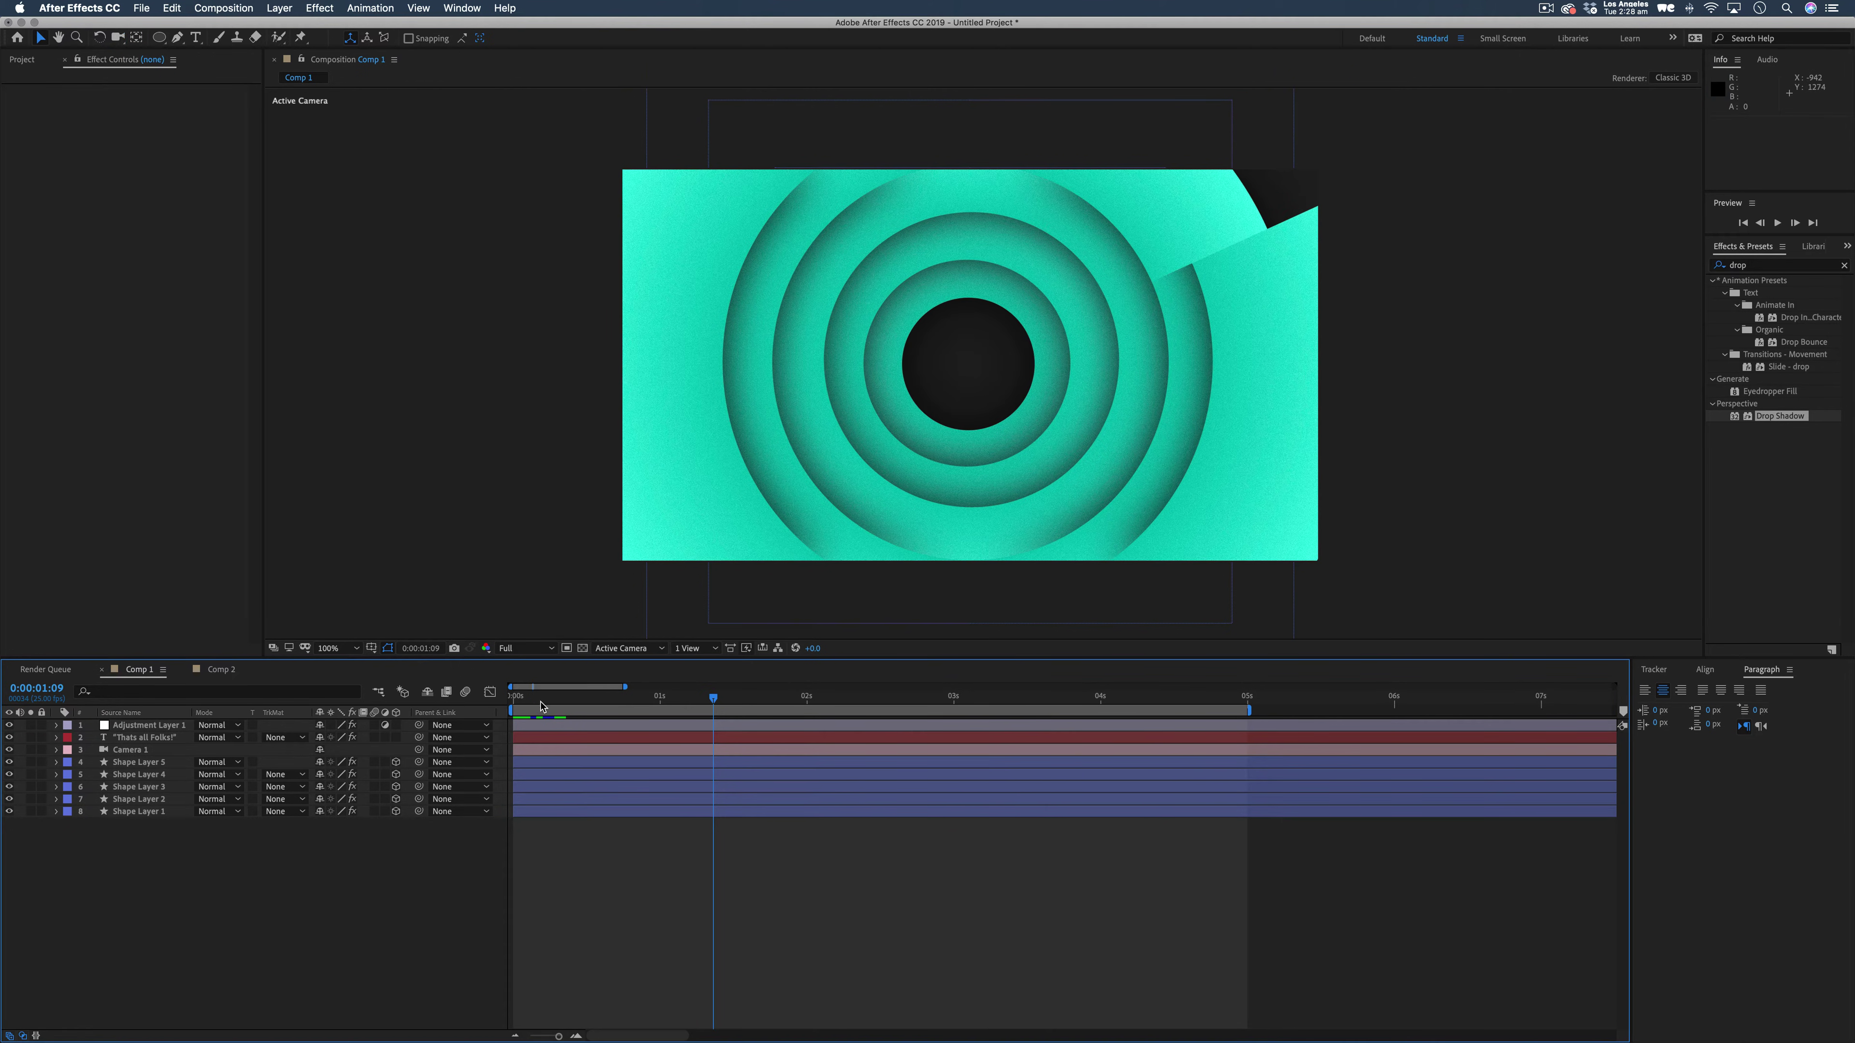
left_click_drag(543, 701, 589, 705)
left_click(222, 670)
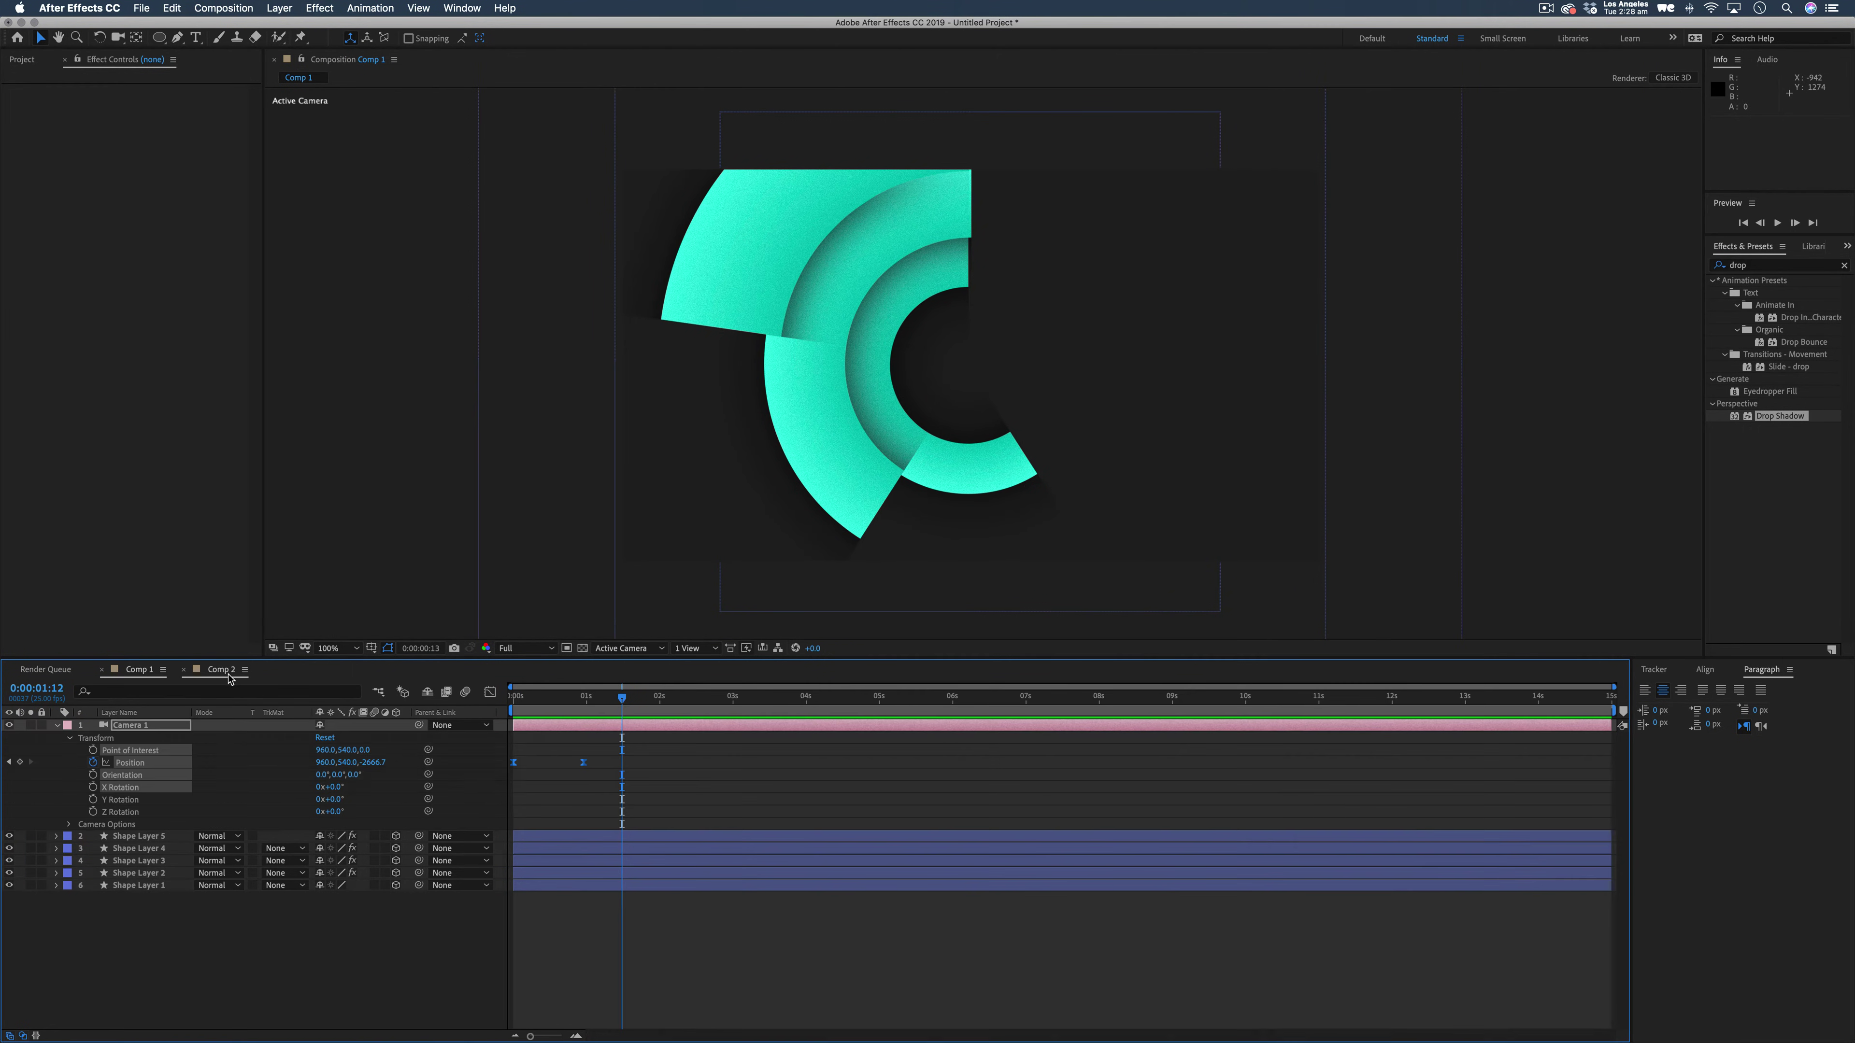
Solo the innermost ring, Shape Layer 1, and enlarge it in the viewer.
left_click(122, 846)
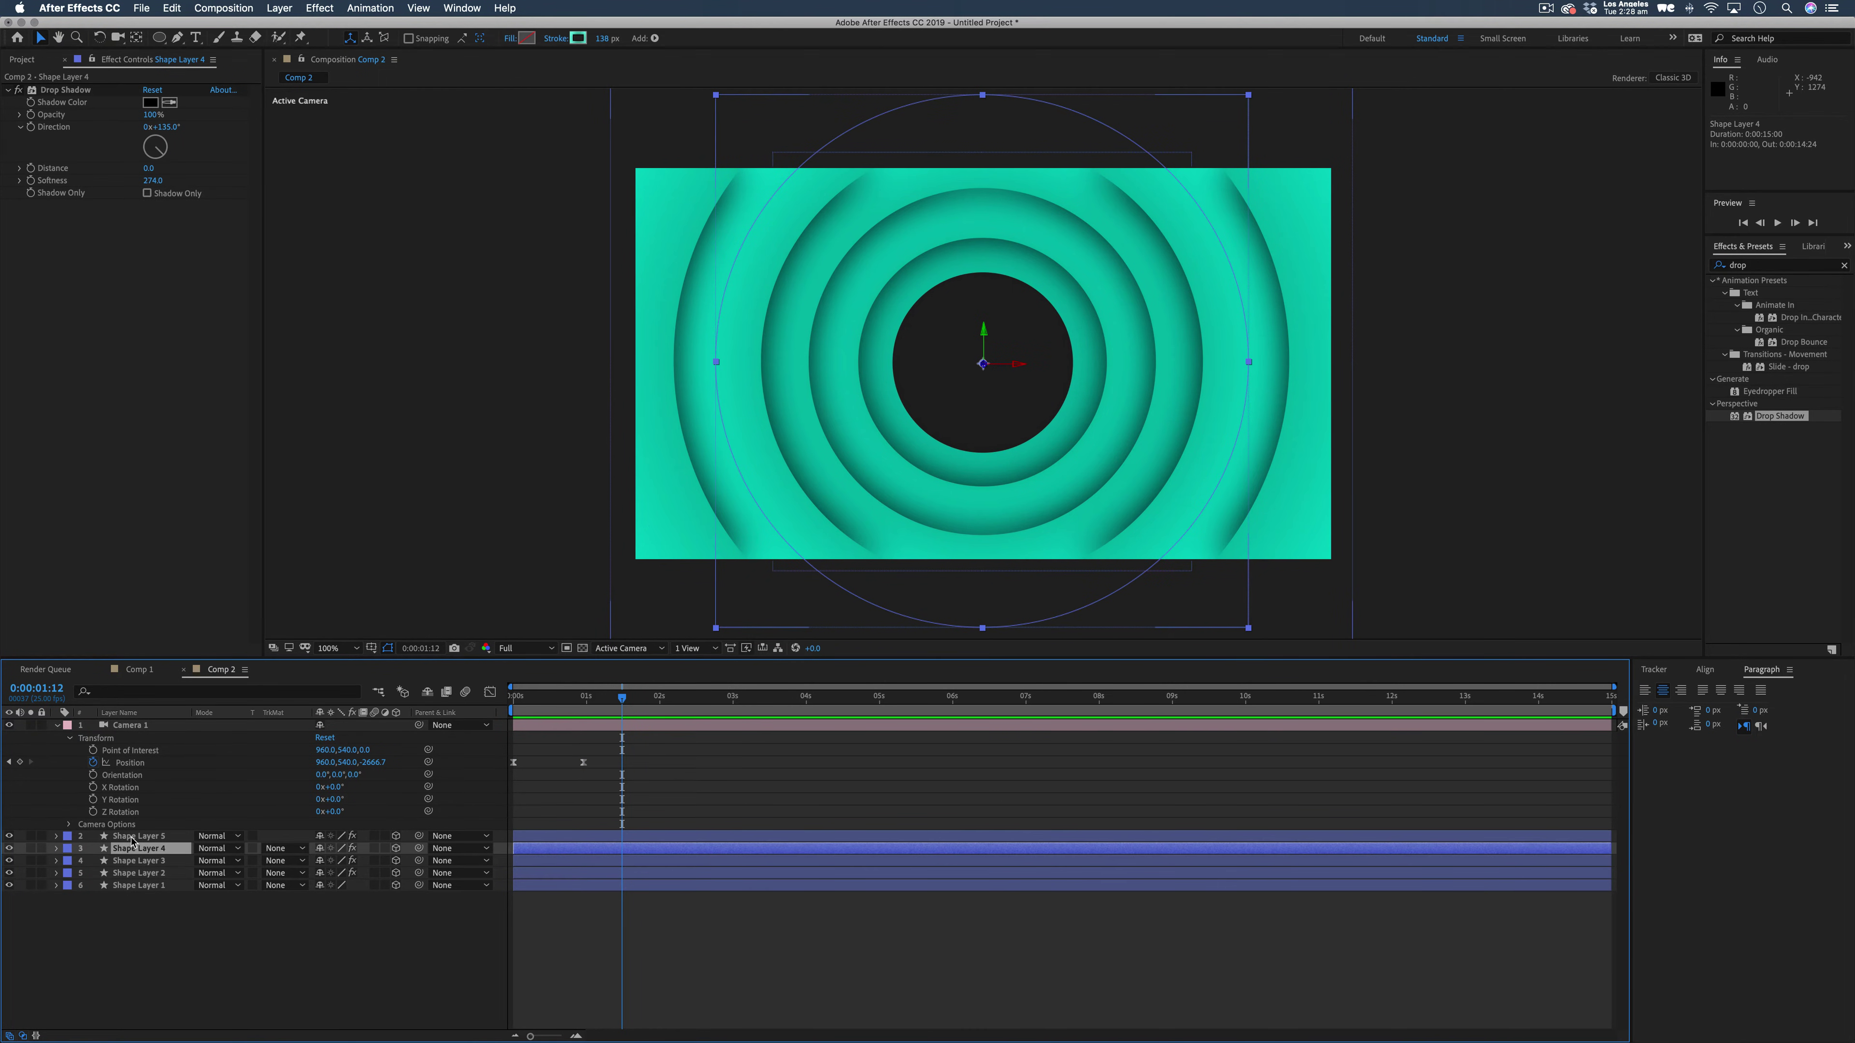
left_click(133, 837)
left_click(136, 886)
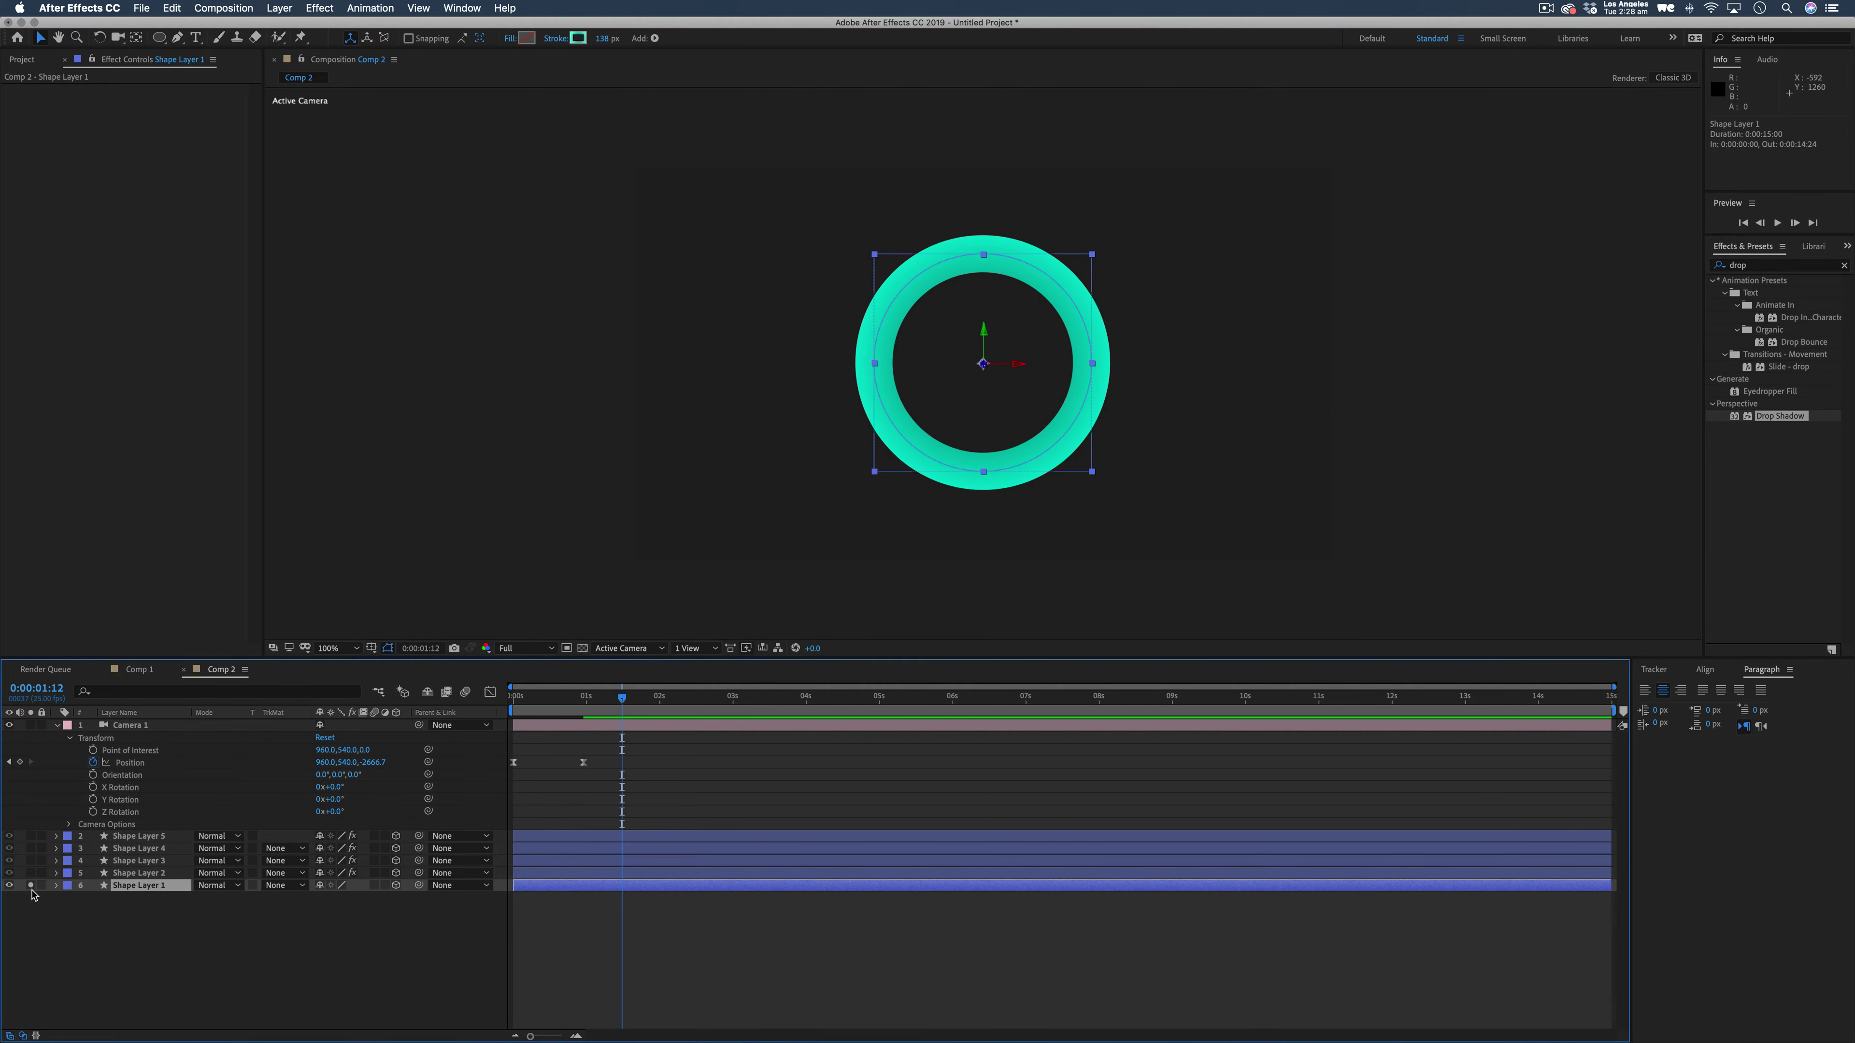
key("period")
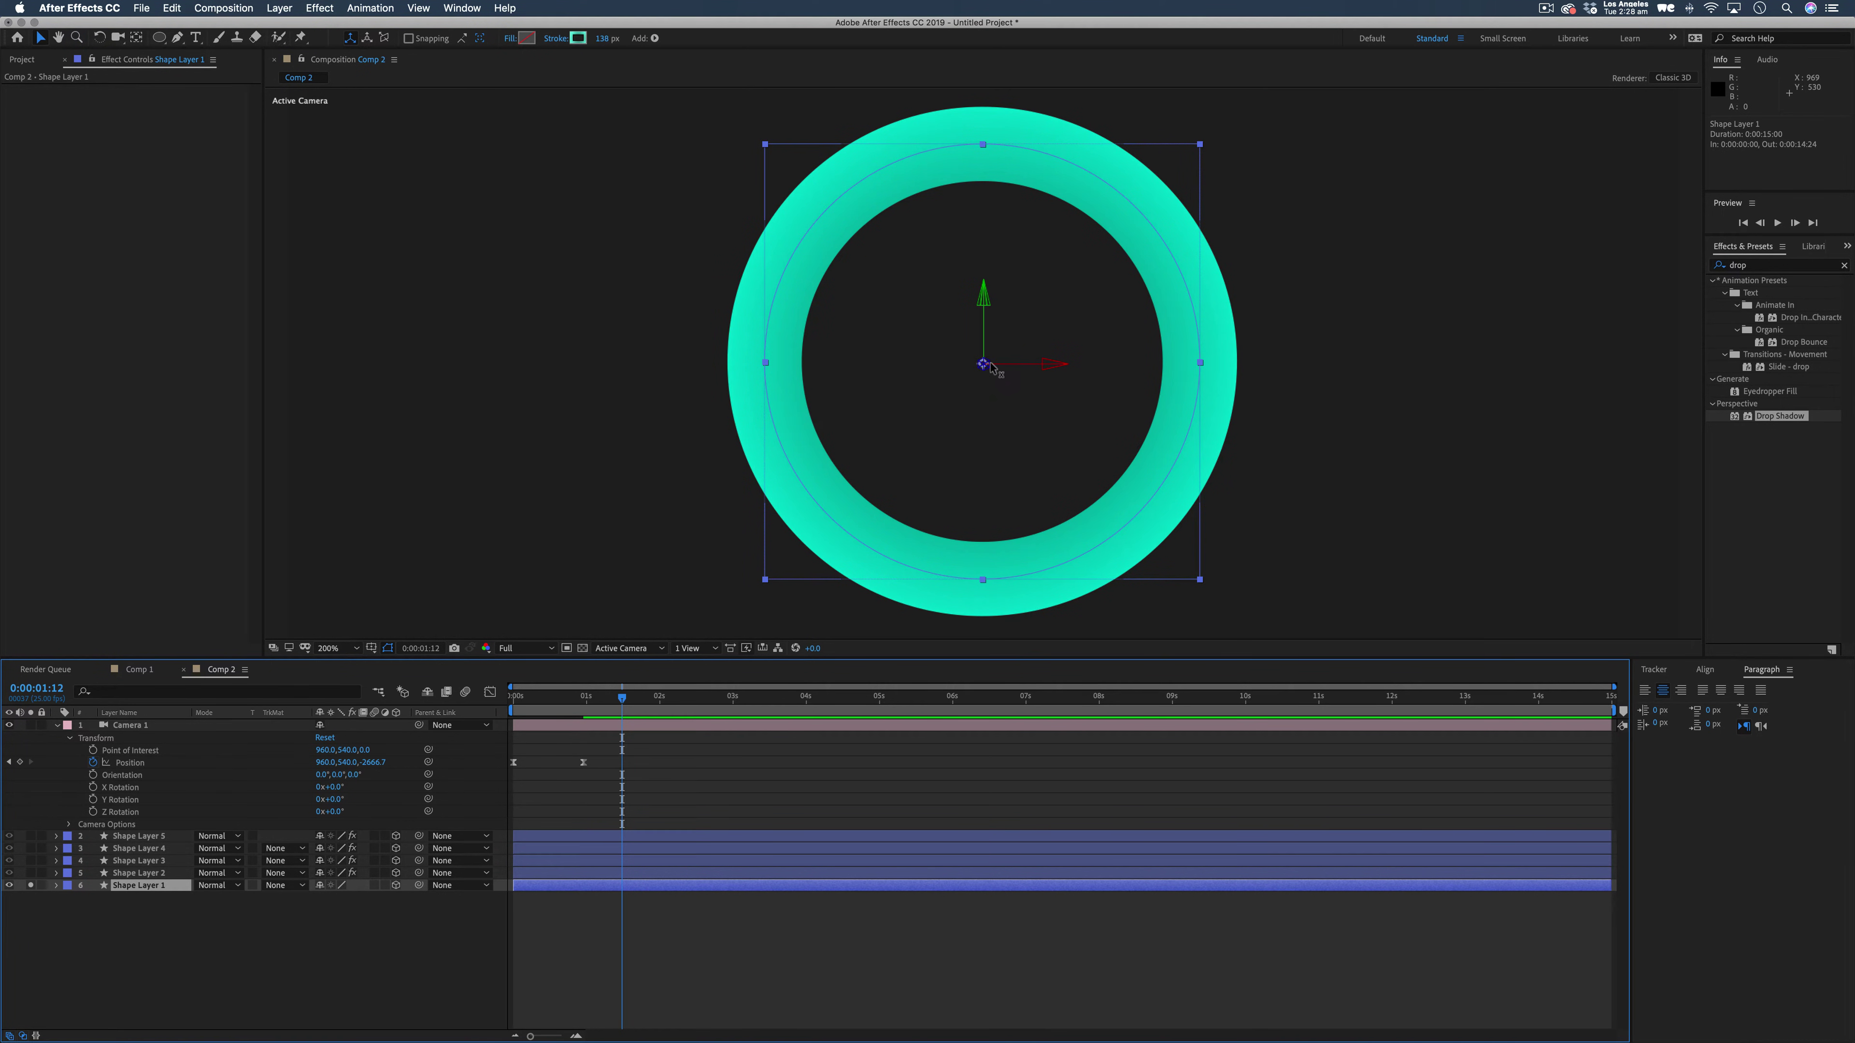
Apply the Radial Wipe transition effect to Shape Layer 1.
left_click(1731, 266)
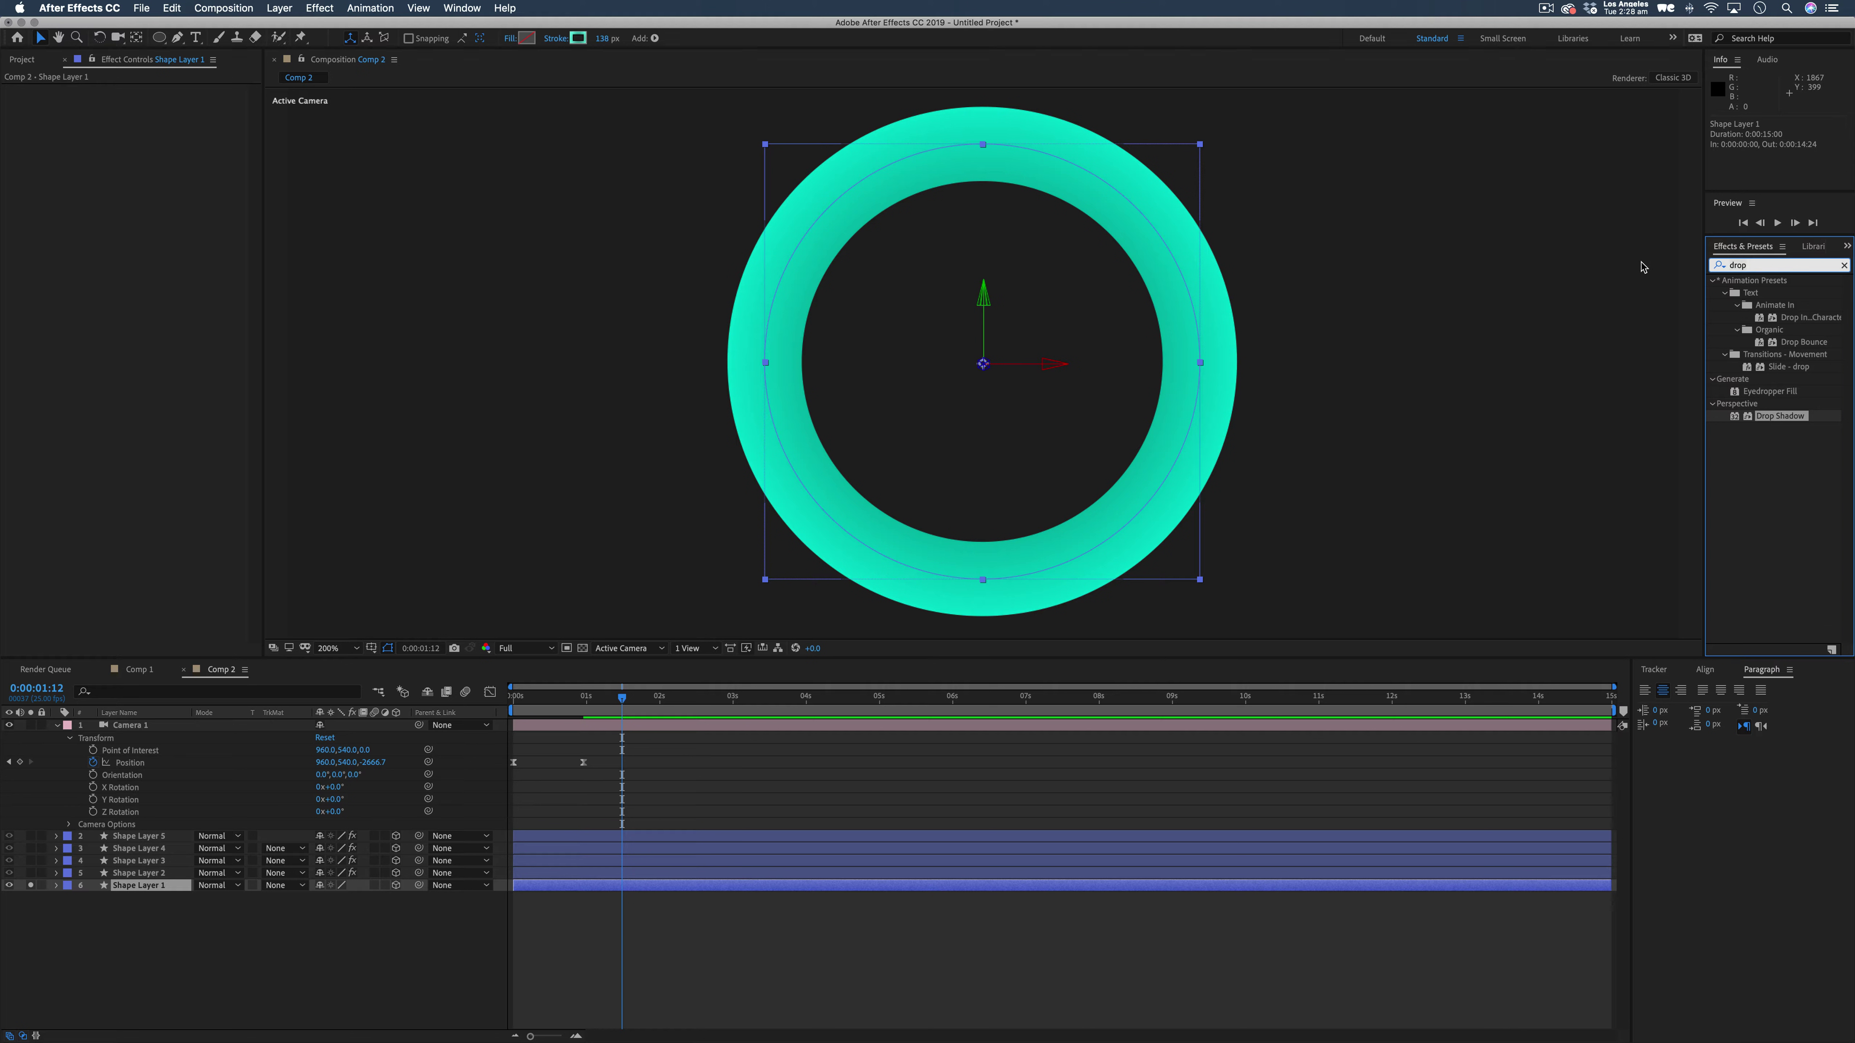
key("BackSpace")
key("BackSpace")
key("BackSpace")
key("BackSpace")
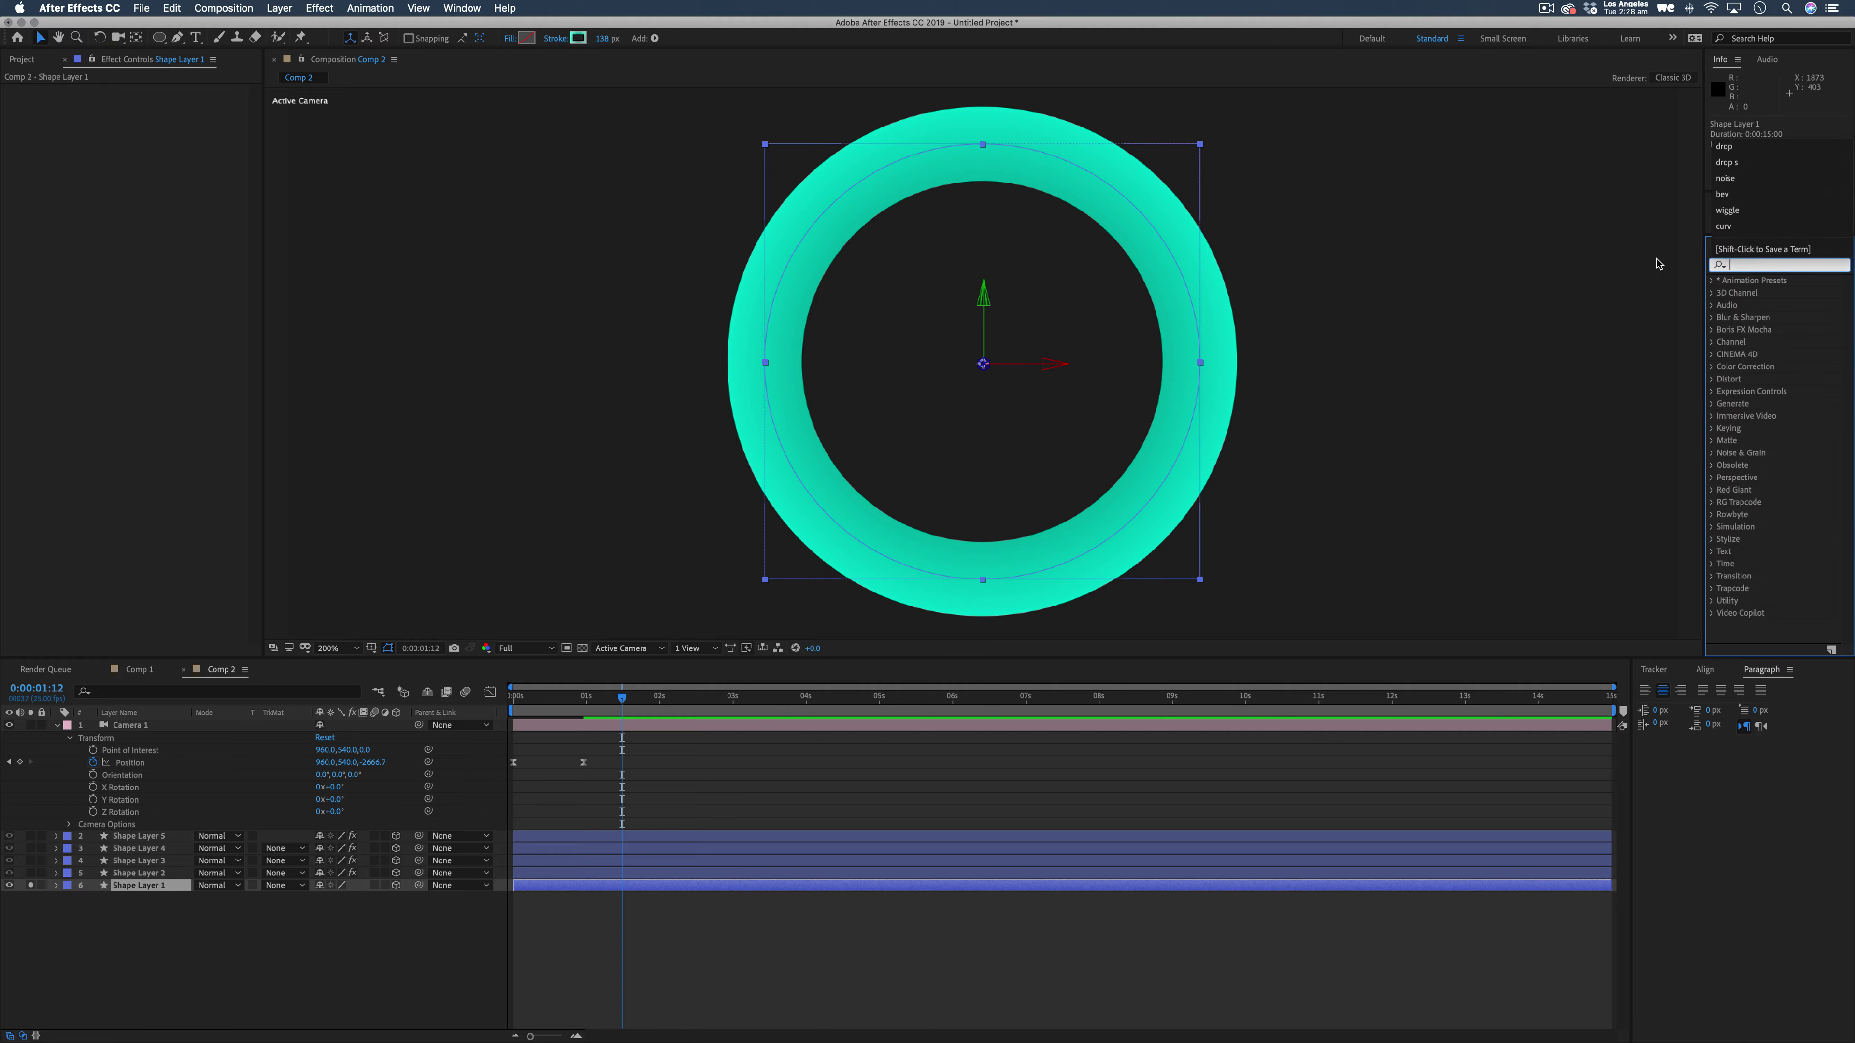
left_click(1712, 578)
left_click(1712, 579)
scroll(1749, 531, "down", 2)
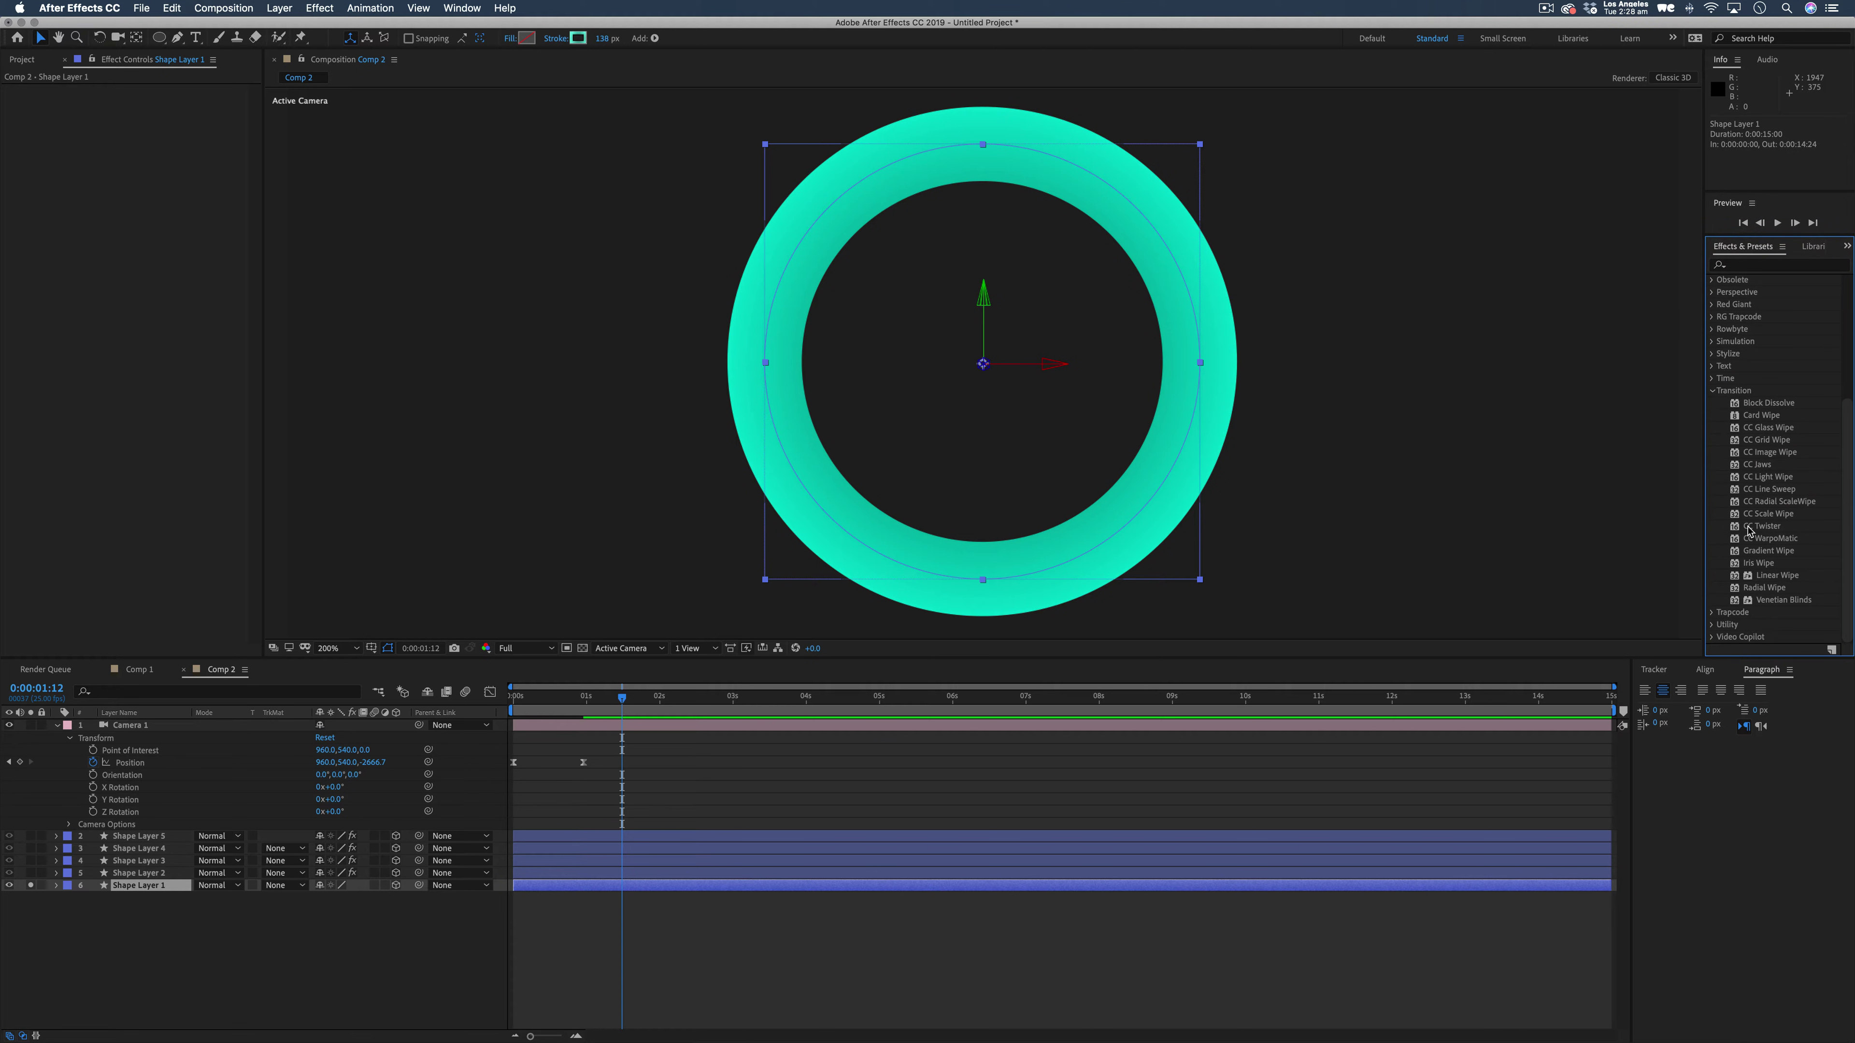
double_click(1774, 589)
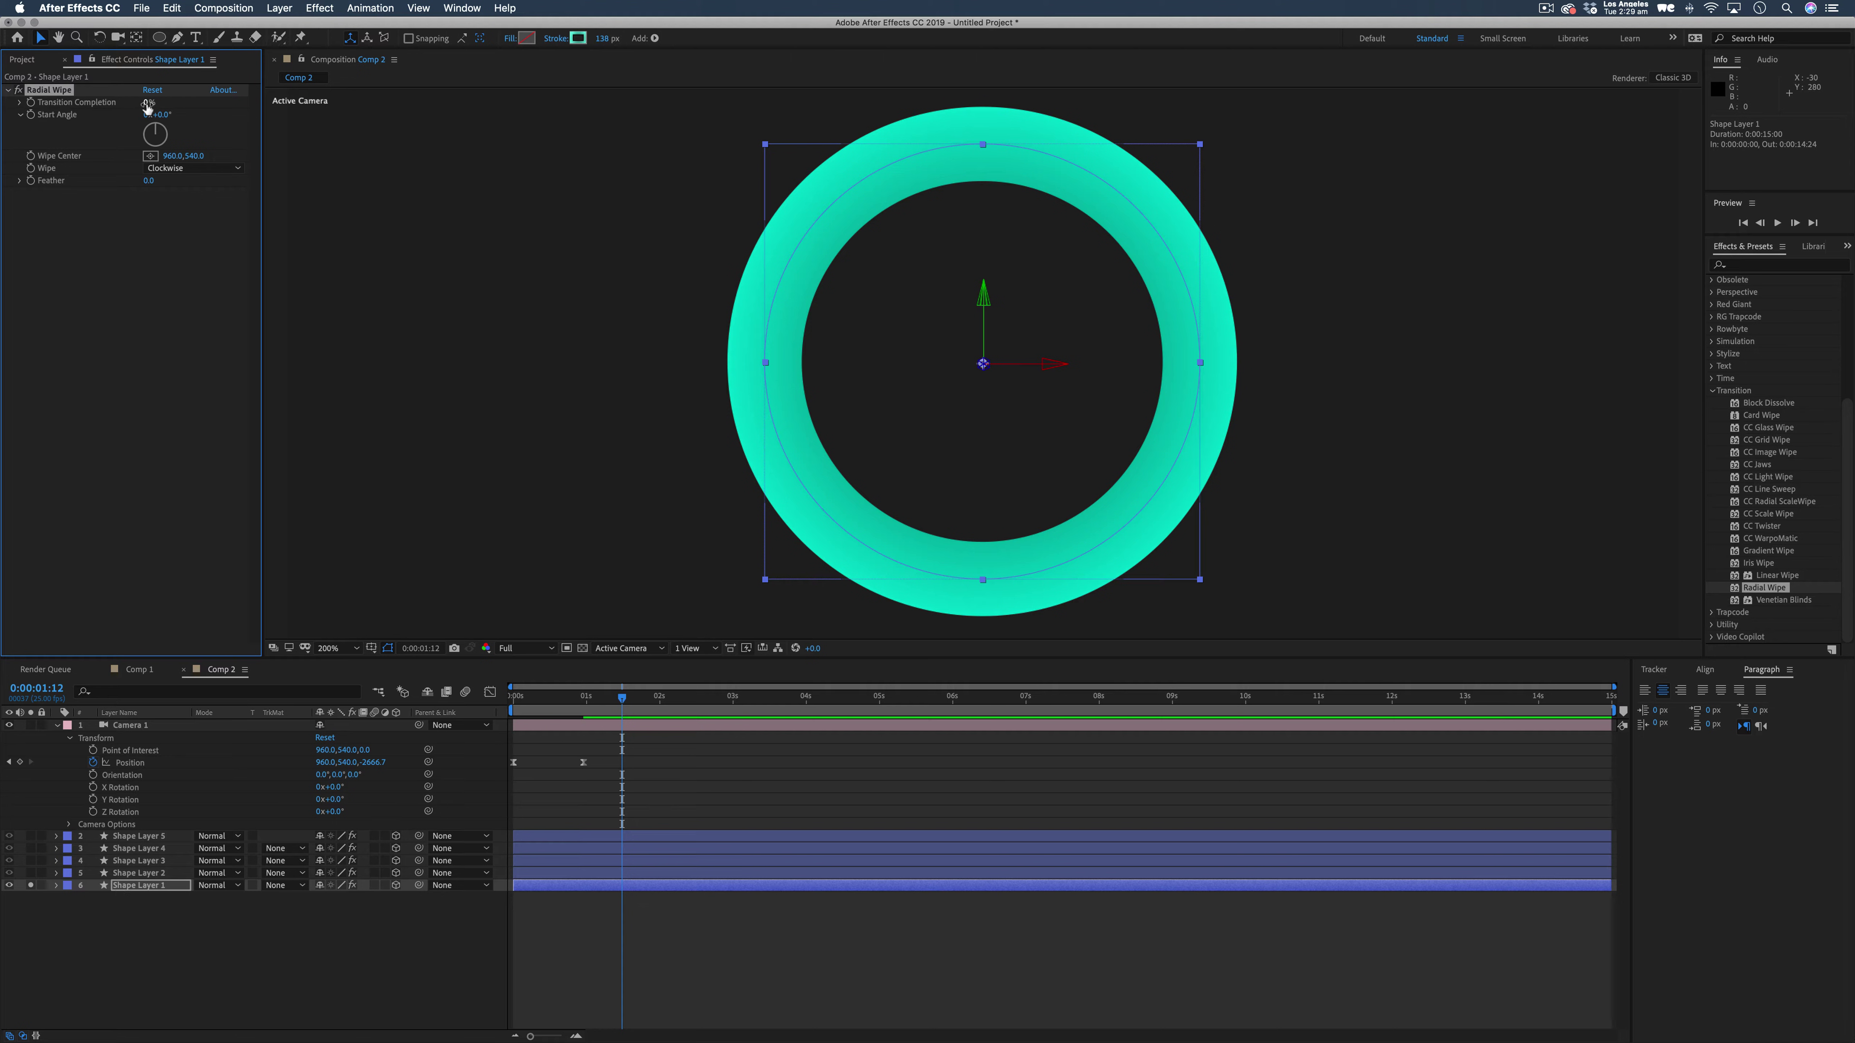
Keyframe Radial Wipe's Transition Completion on Shape Layer 1 from 100% at the first frame to 0% at 0:00:00:11.
left_click_drag(149, 102, 220, 121)
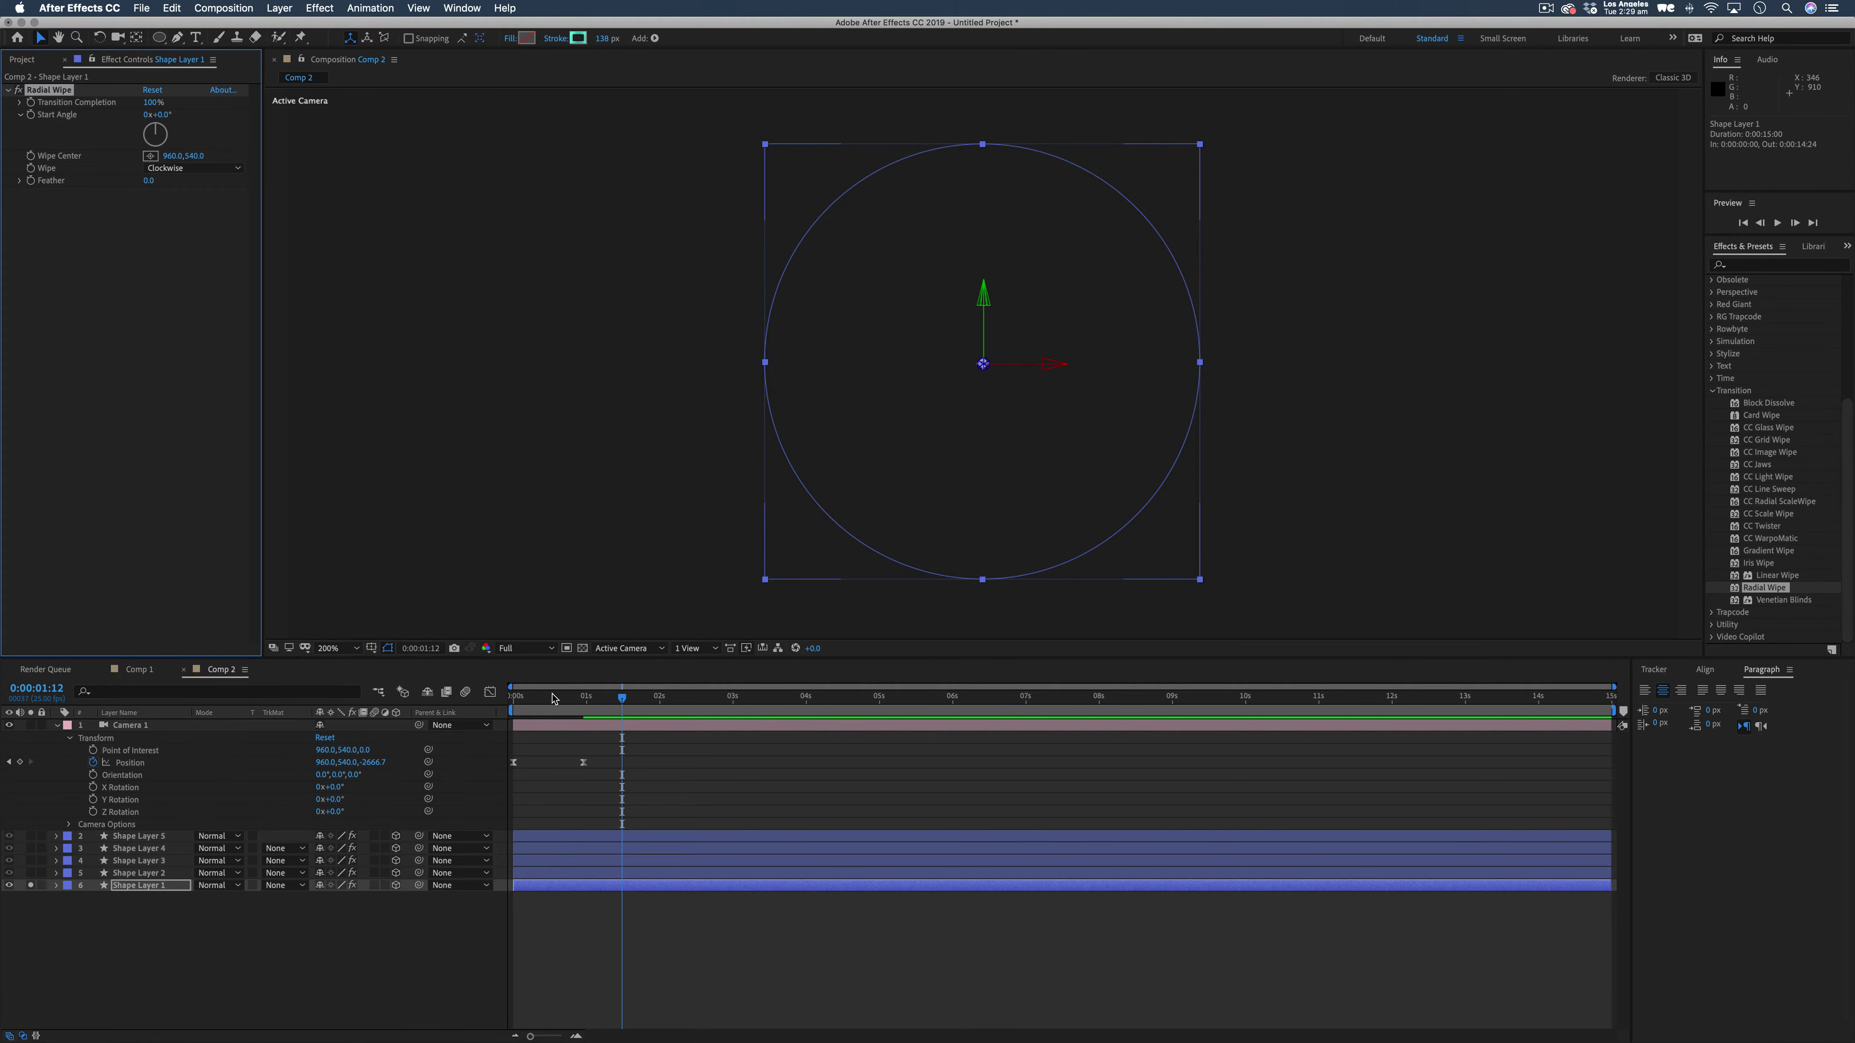
left_click_drag(553, 699, 513, 701)
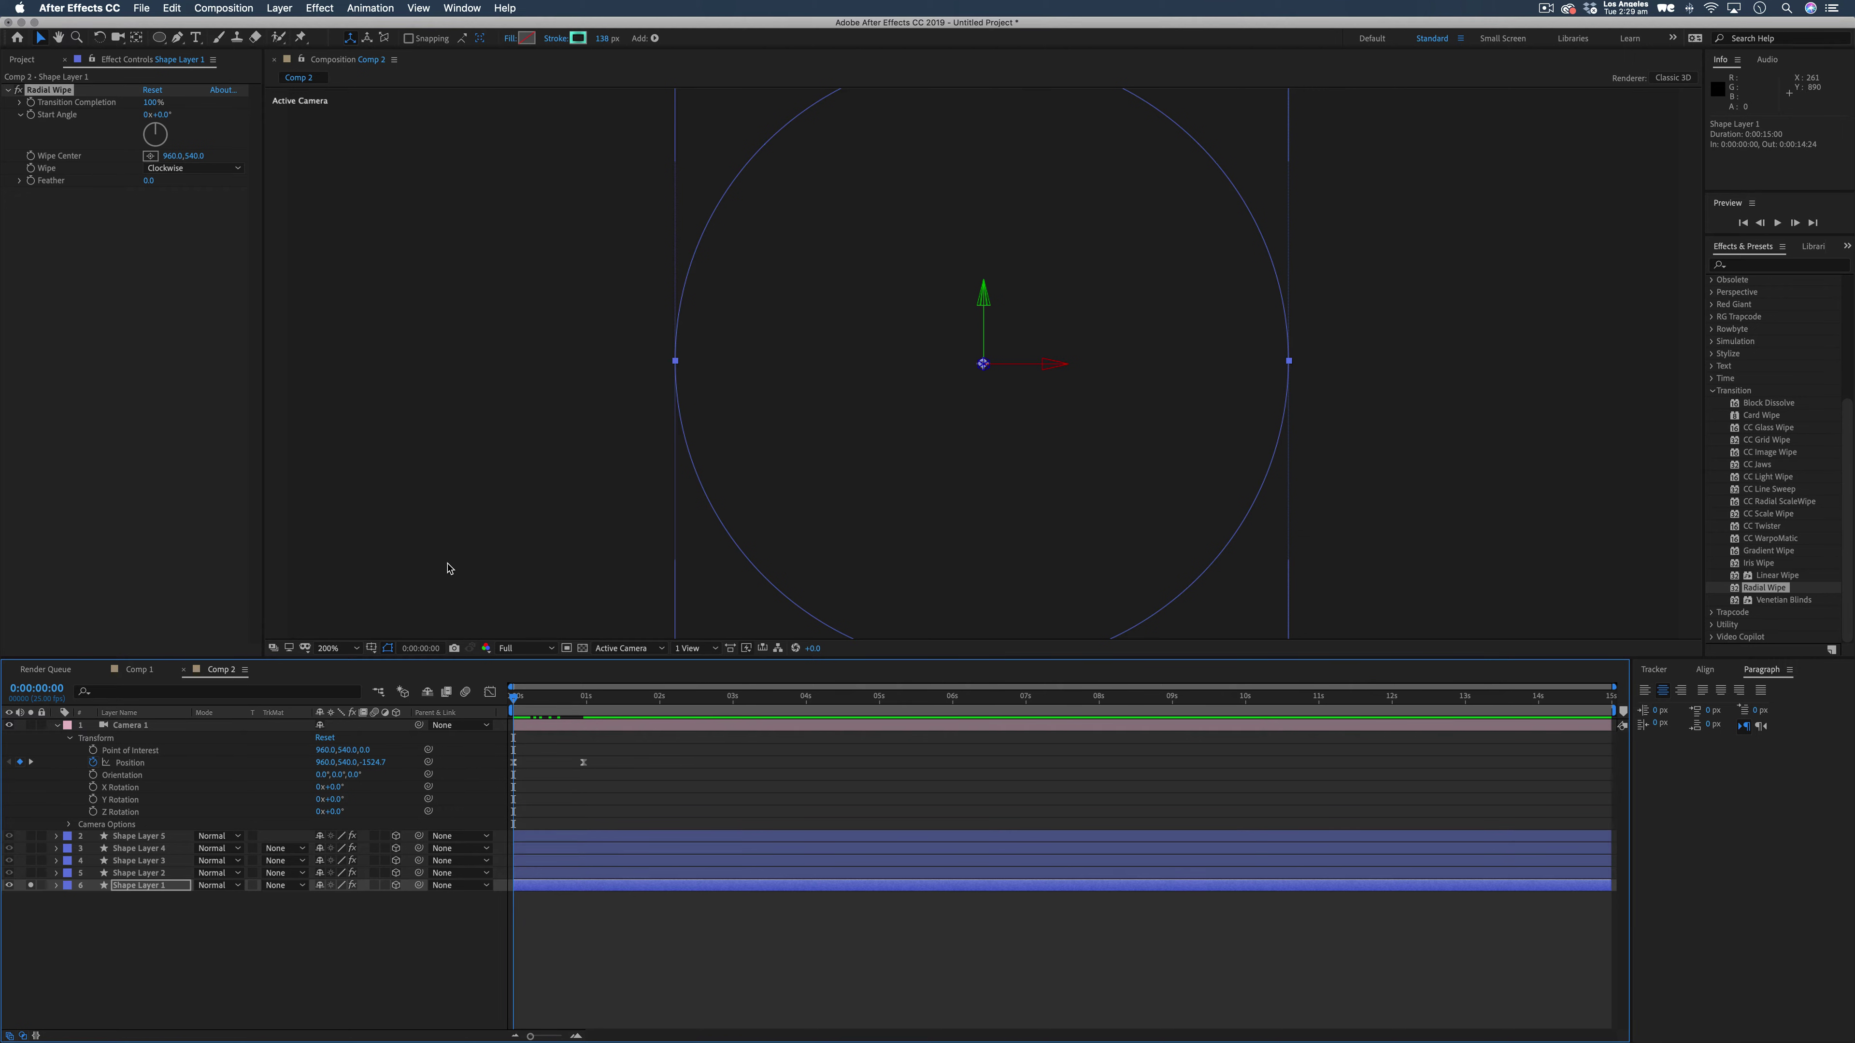
left_click(31, 107)
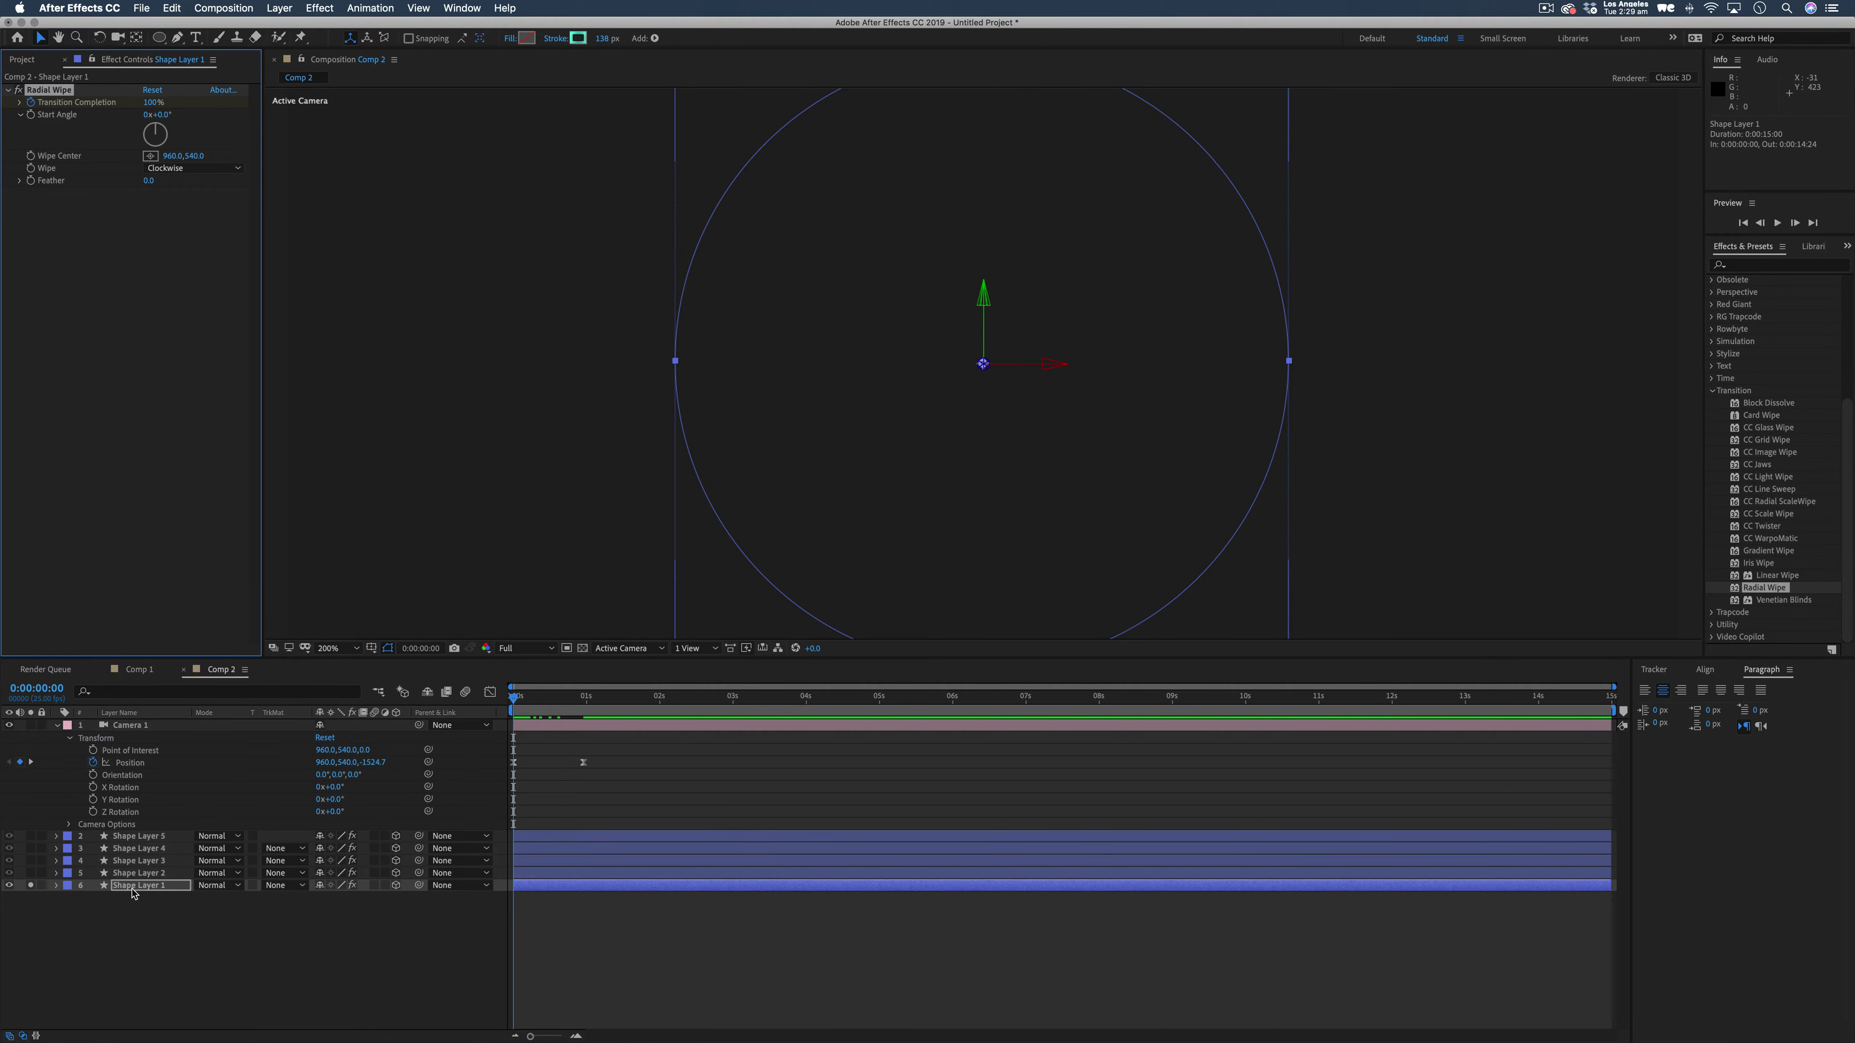
key("u")
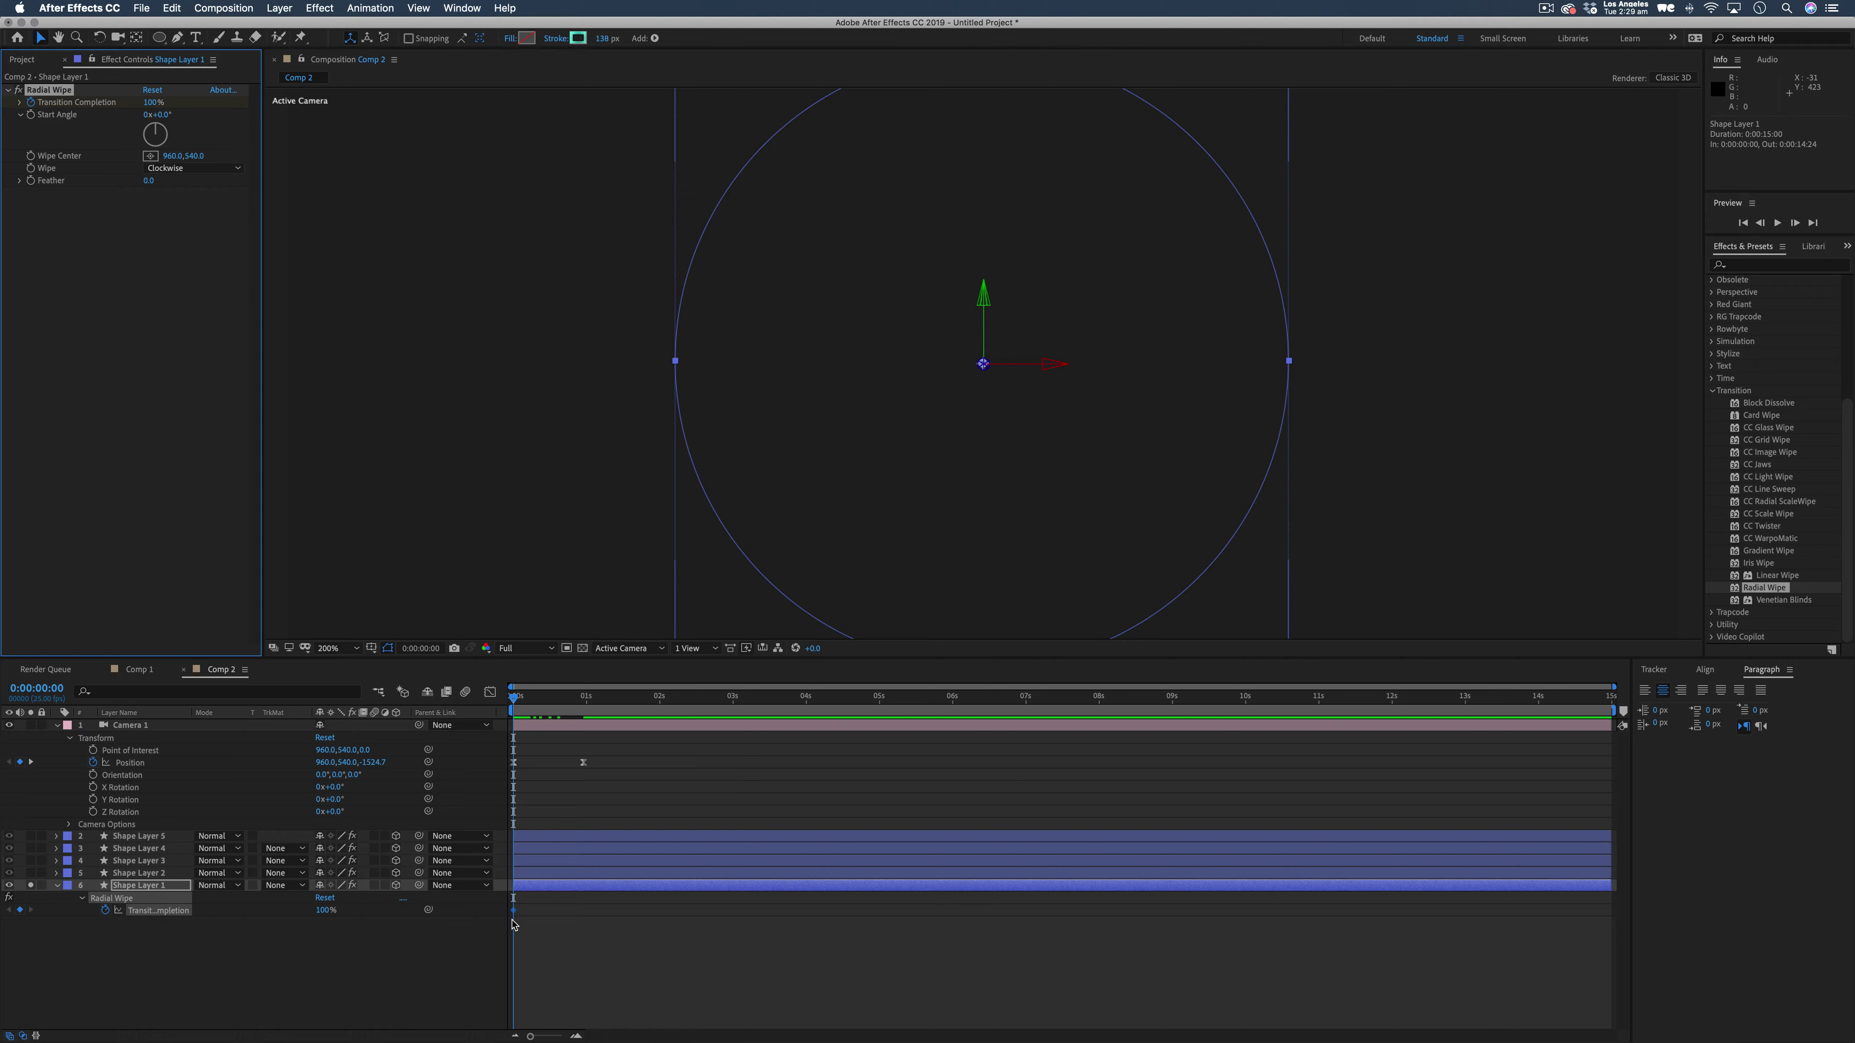
left_click_drag(517, 703, 549, 703)
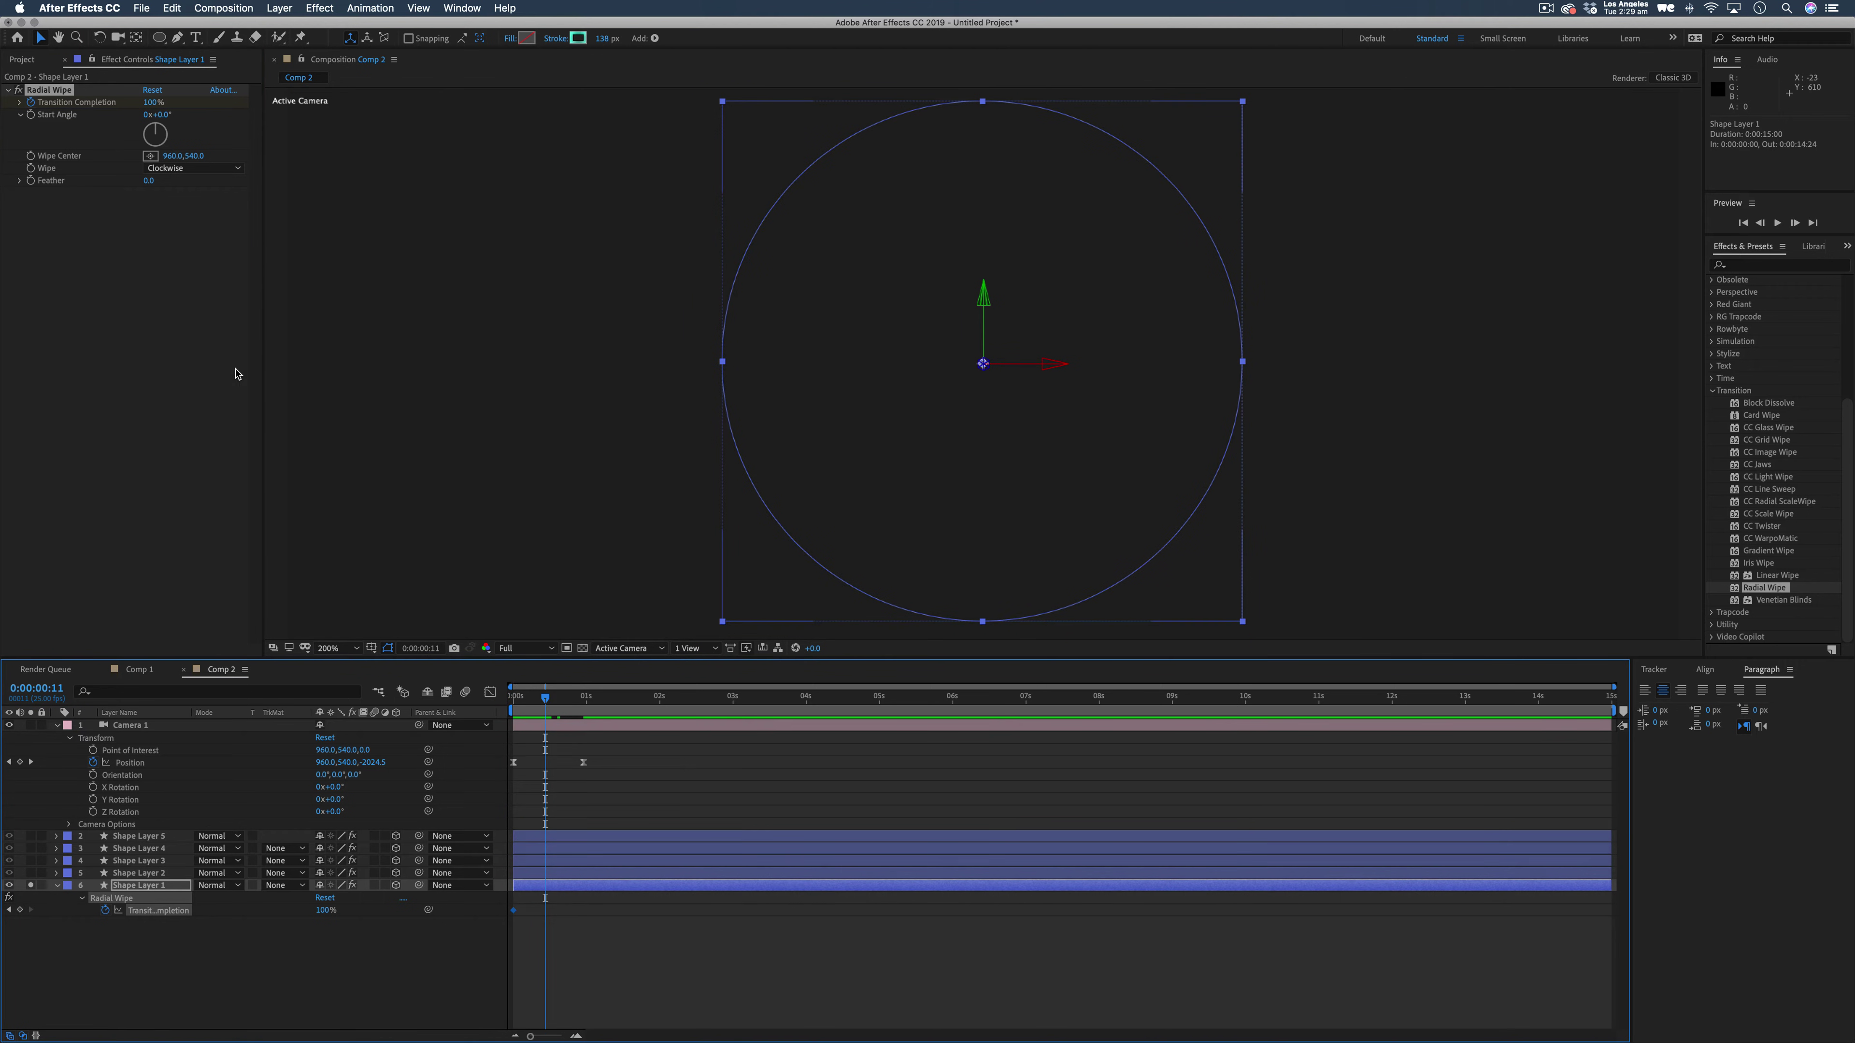
left_click_drag(149, 104, 551, 627)
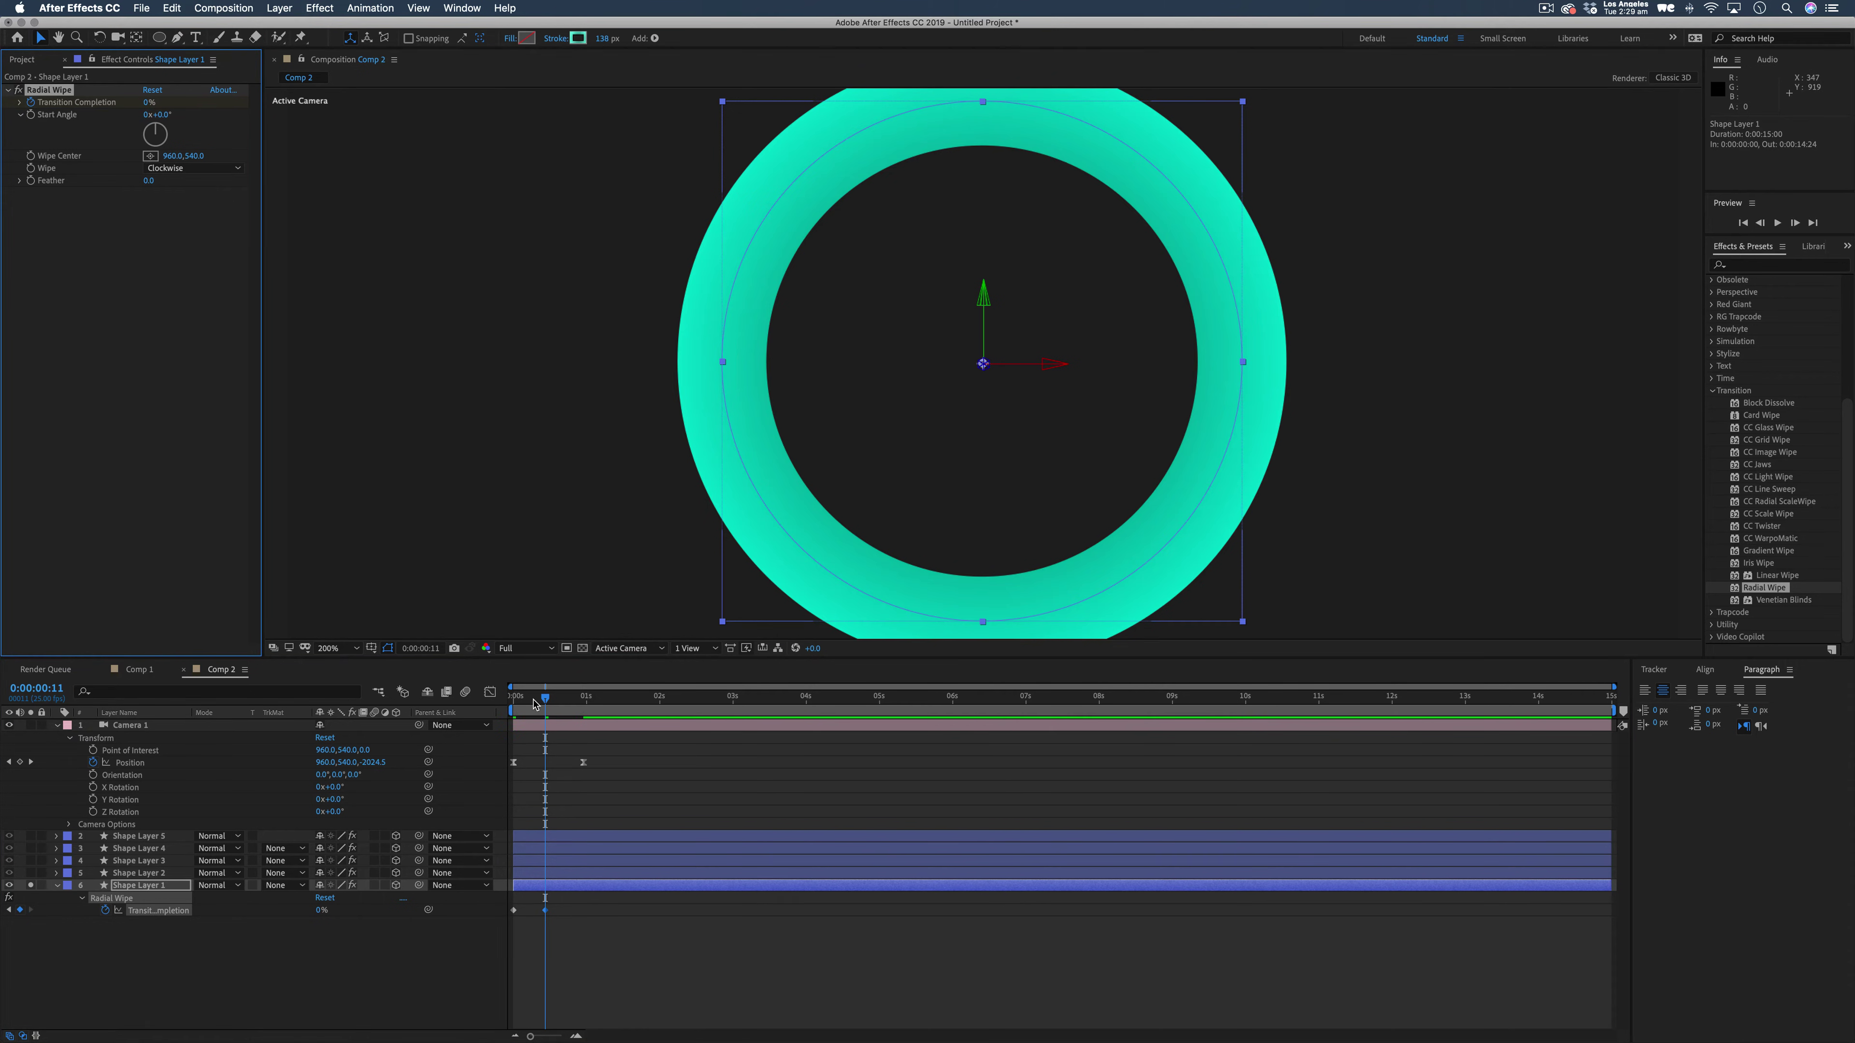
Preview the innermost ring's wipe, and unsolo Shape Layer 1 to show all rings.
key("space")
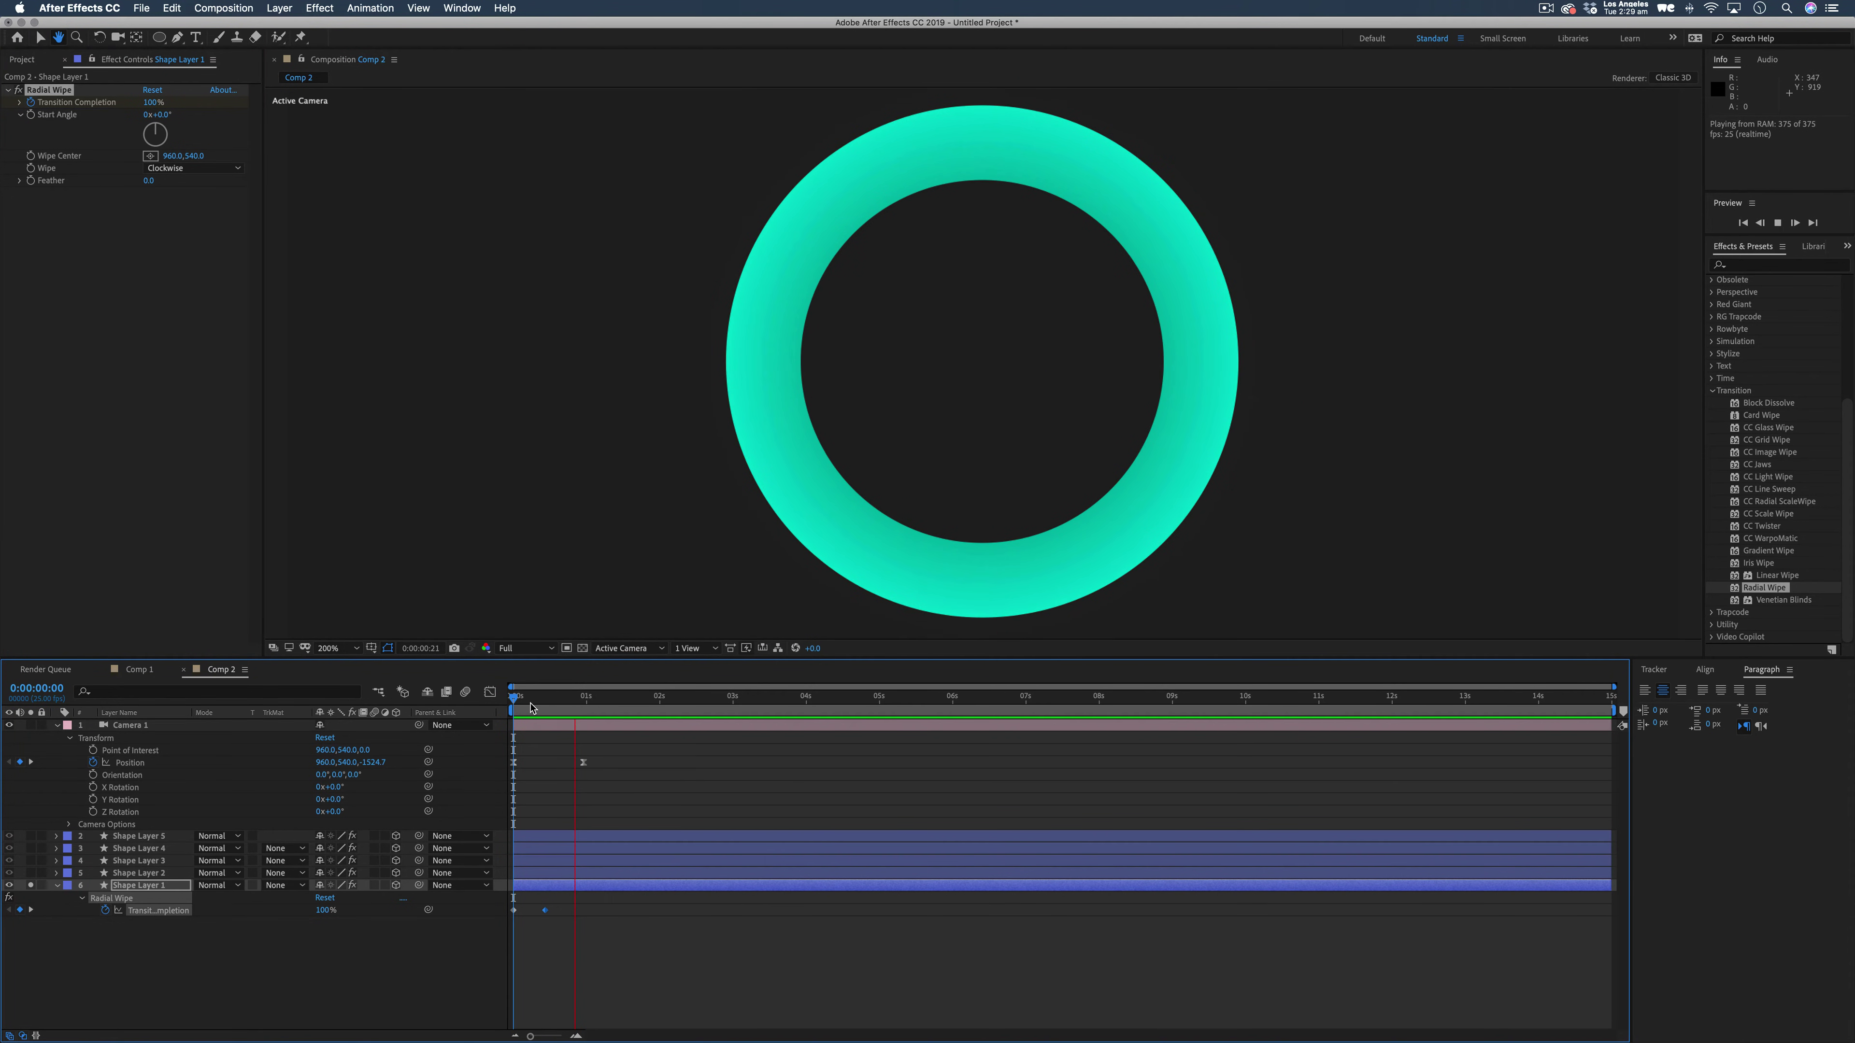
key("space")
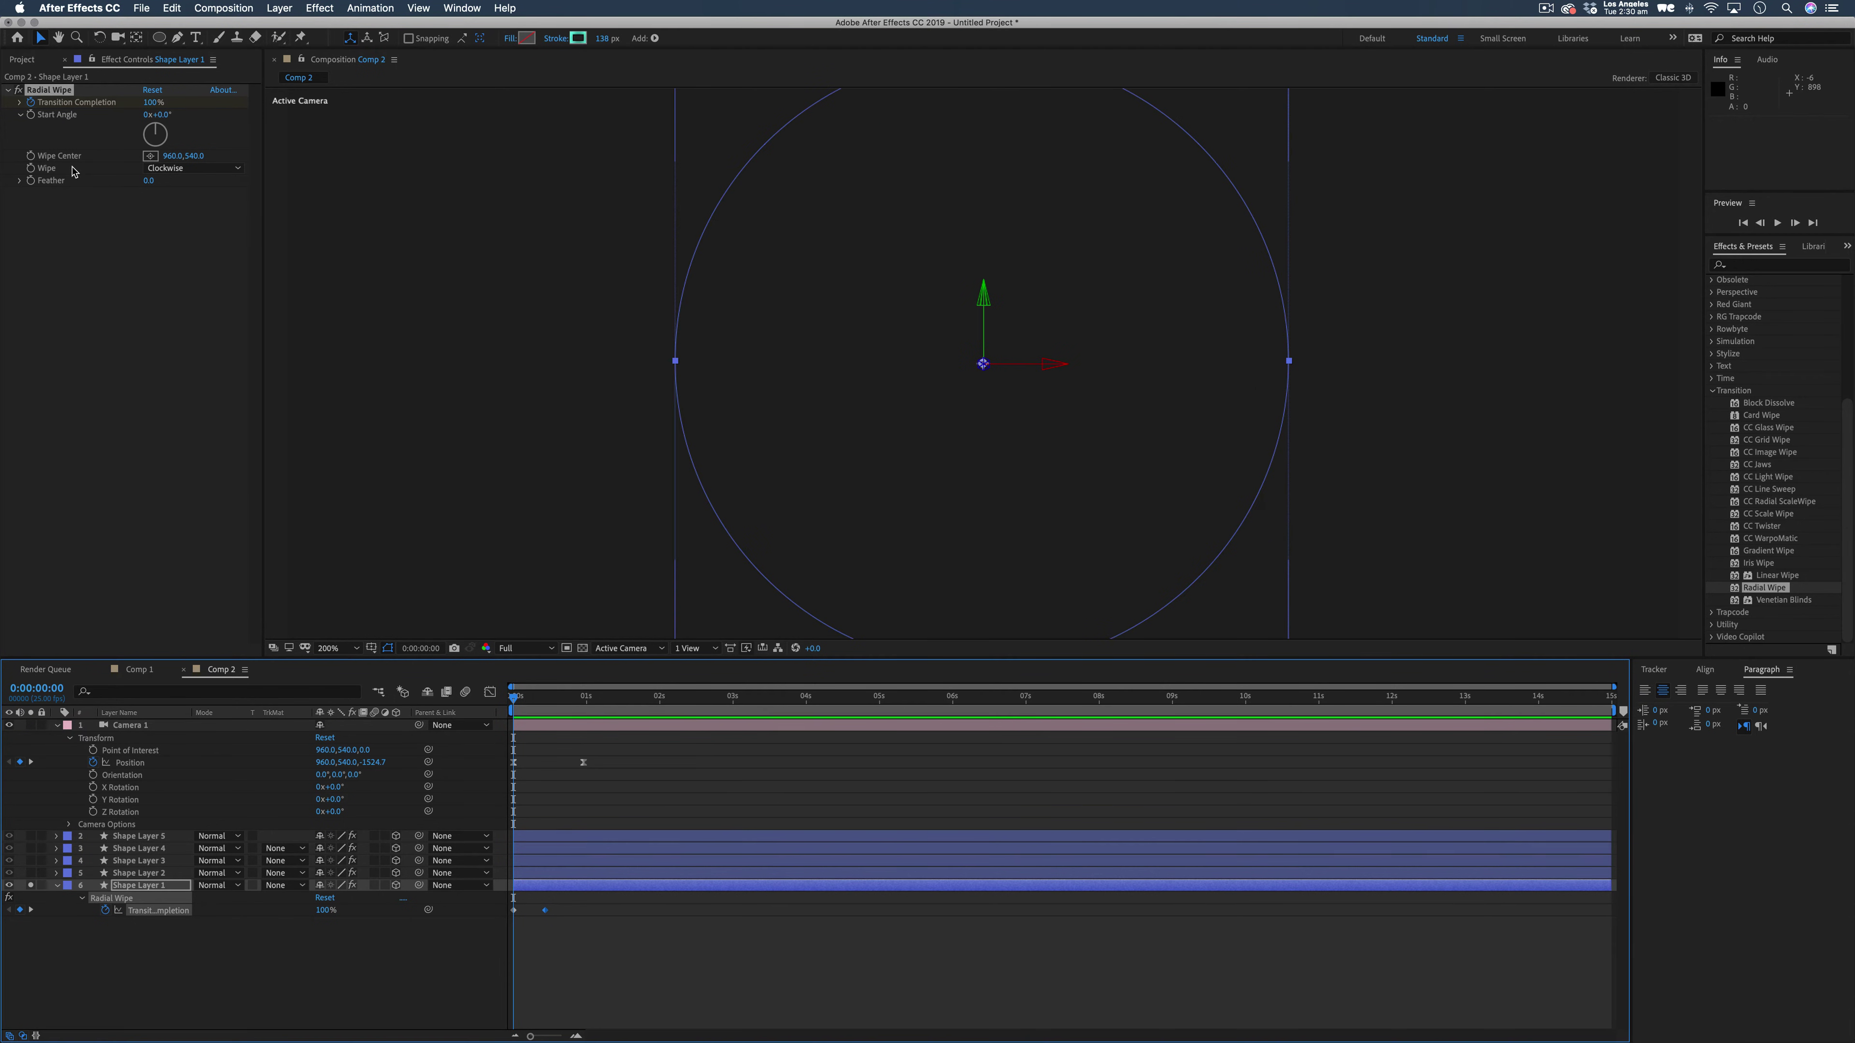
left_click(30, 886)
key("comma")
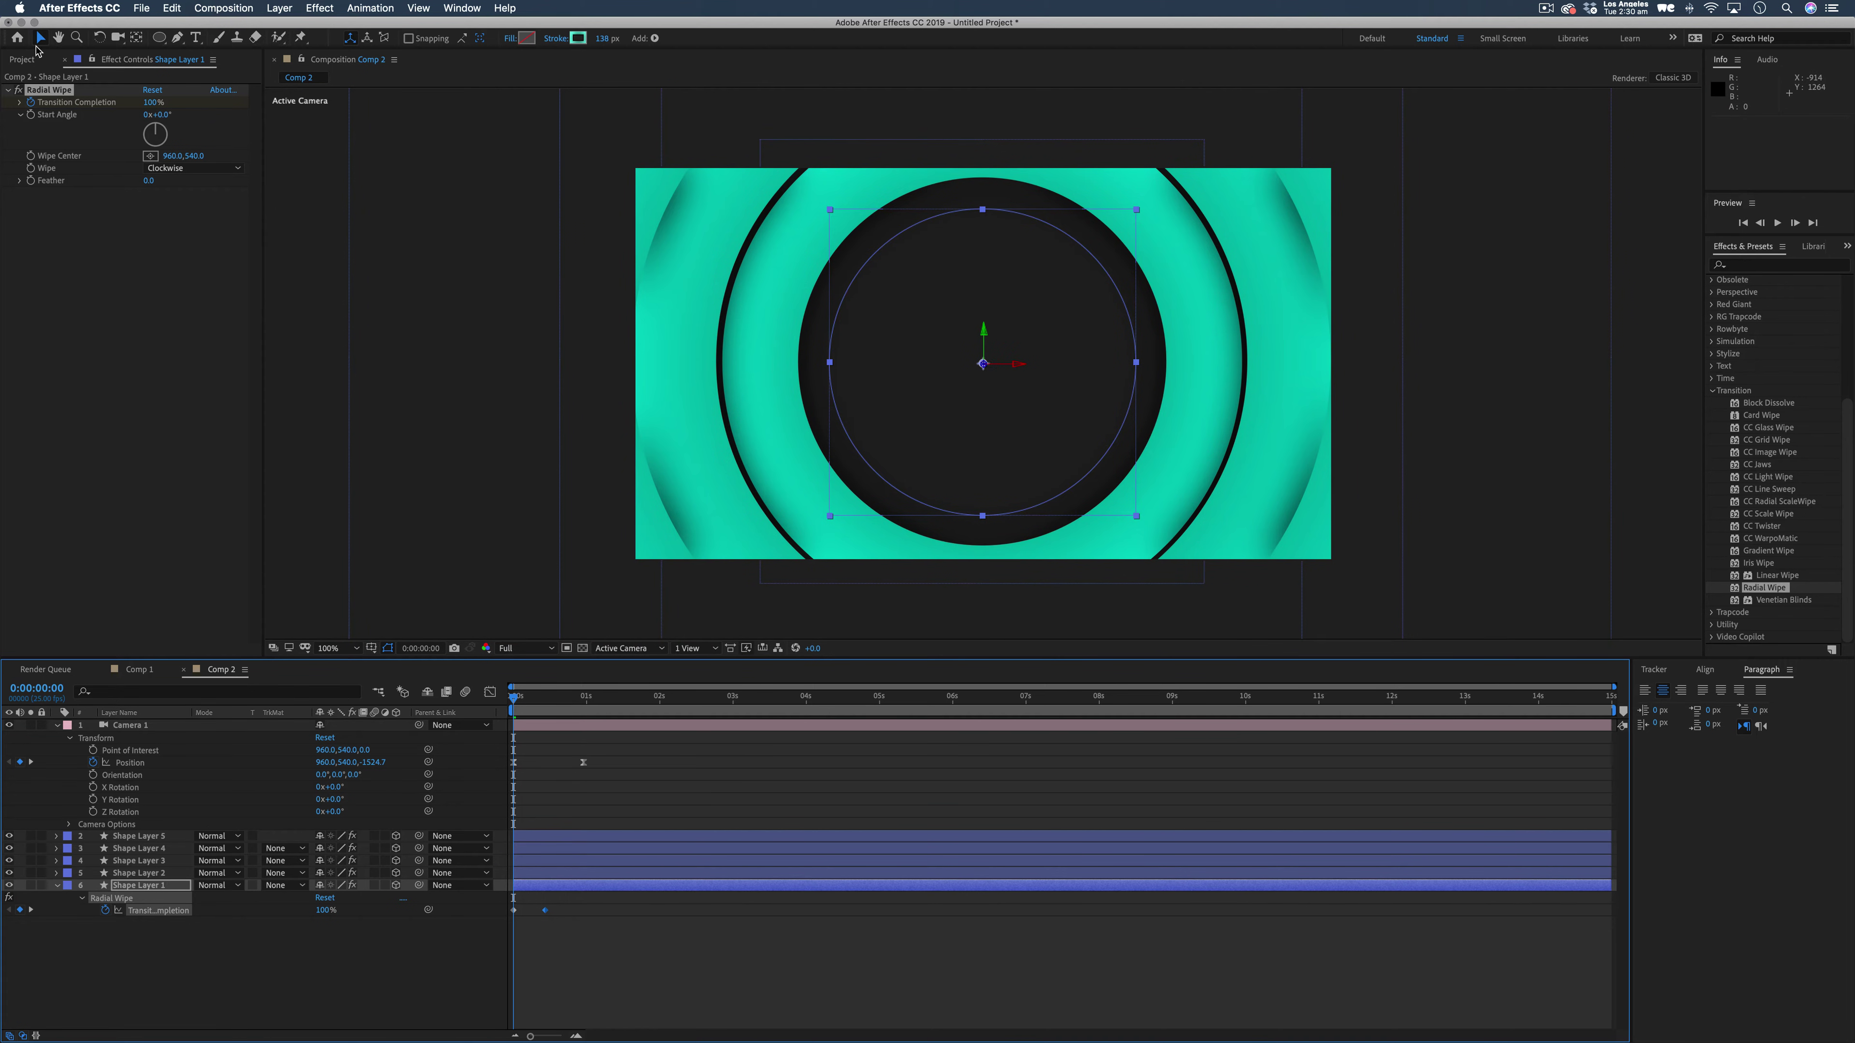
Copy Shape Layer 1's keyframed Radial Wipe effect onto Shape Layers 2 to 5 from the first frame, and check the wipe at 0:00:00:08.
left_click(67, 118)
left_click(53, 91)
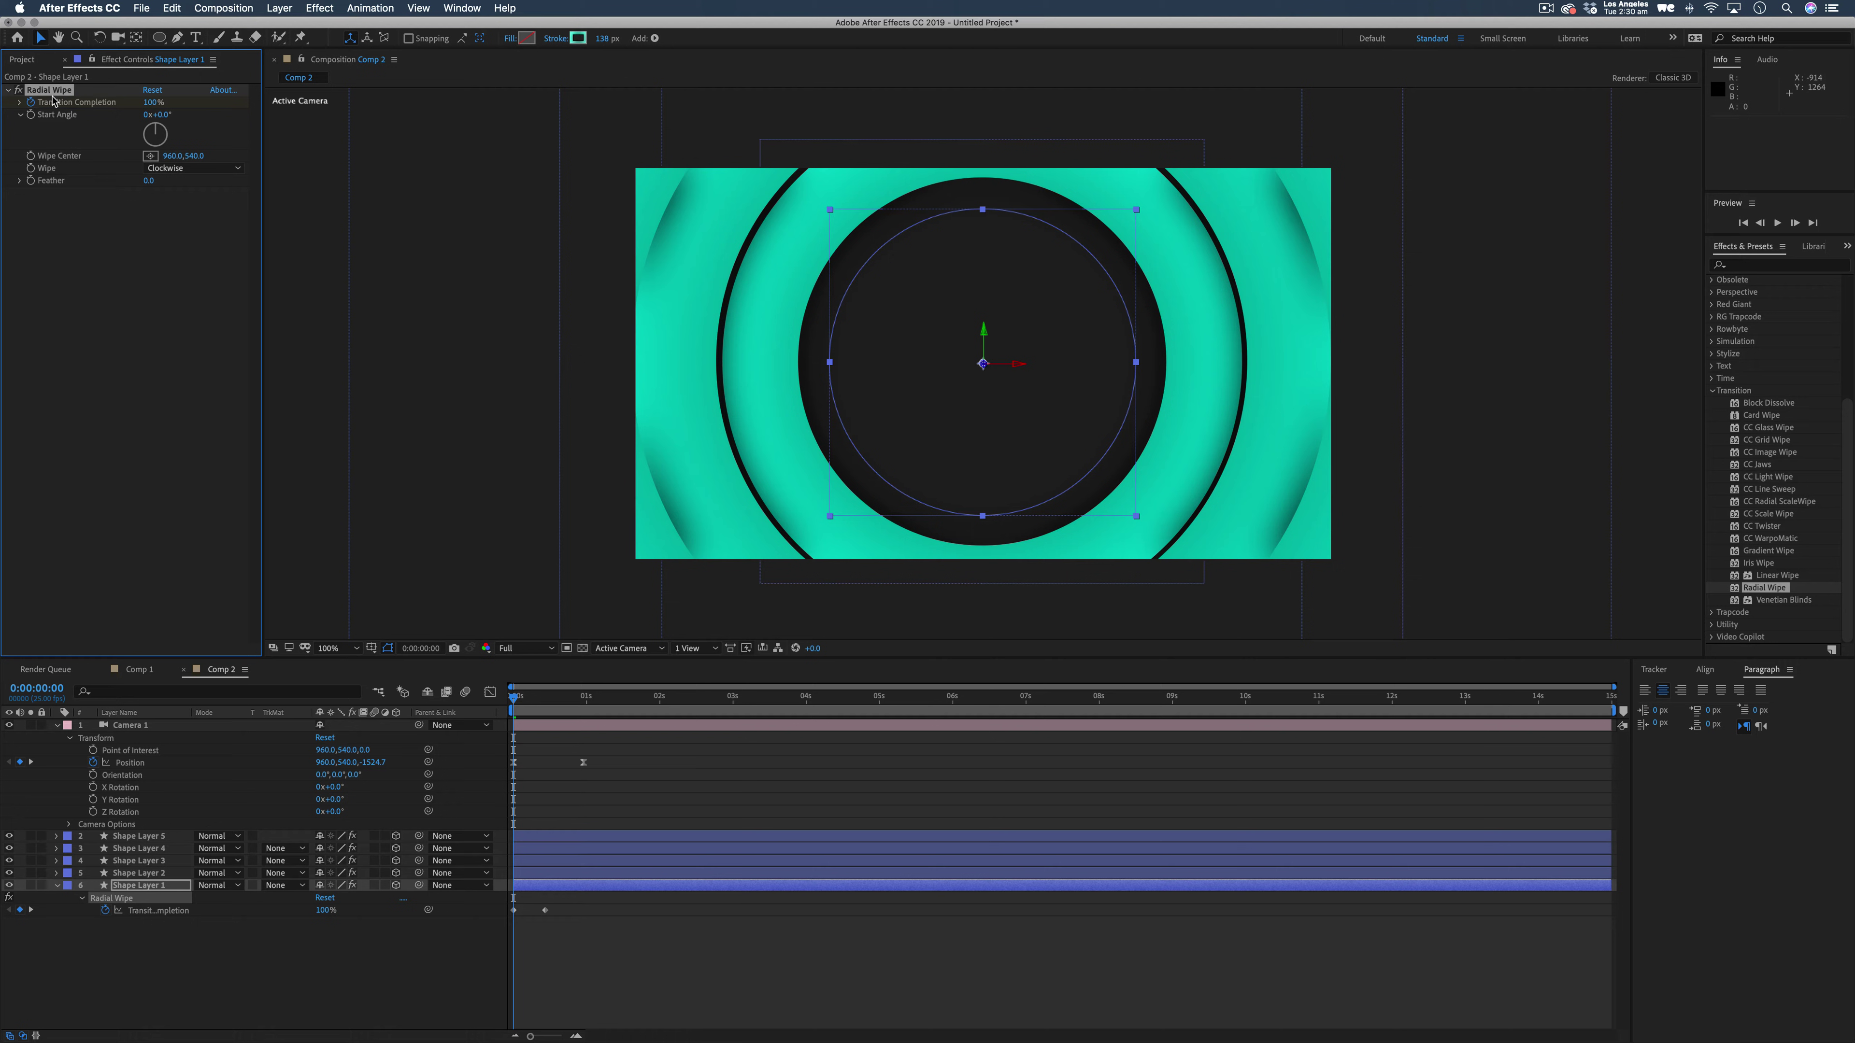
left_click(148, 874)
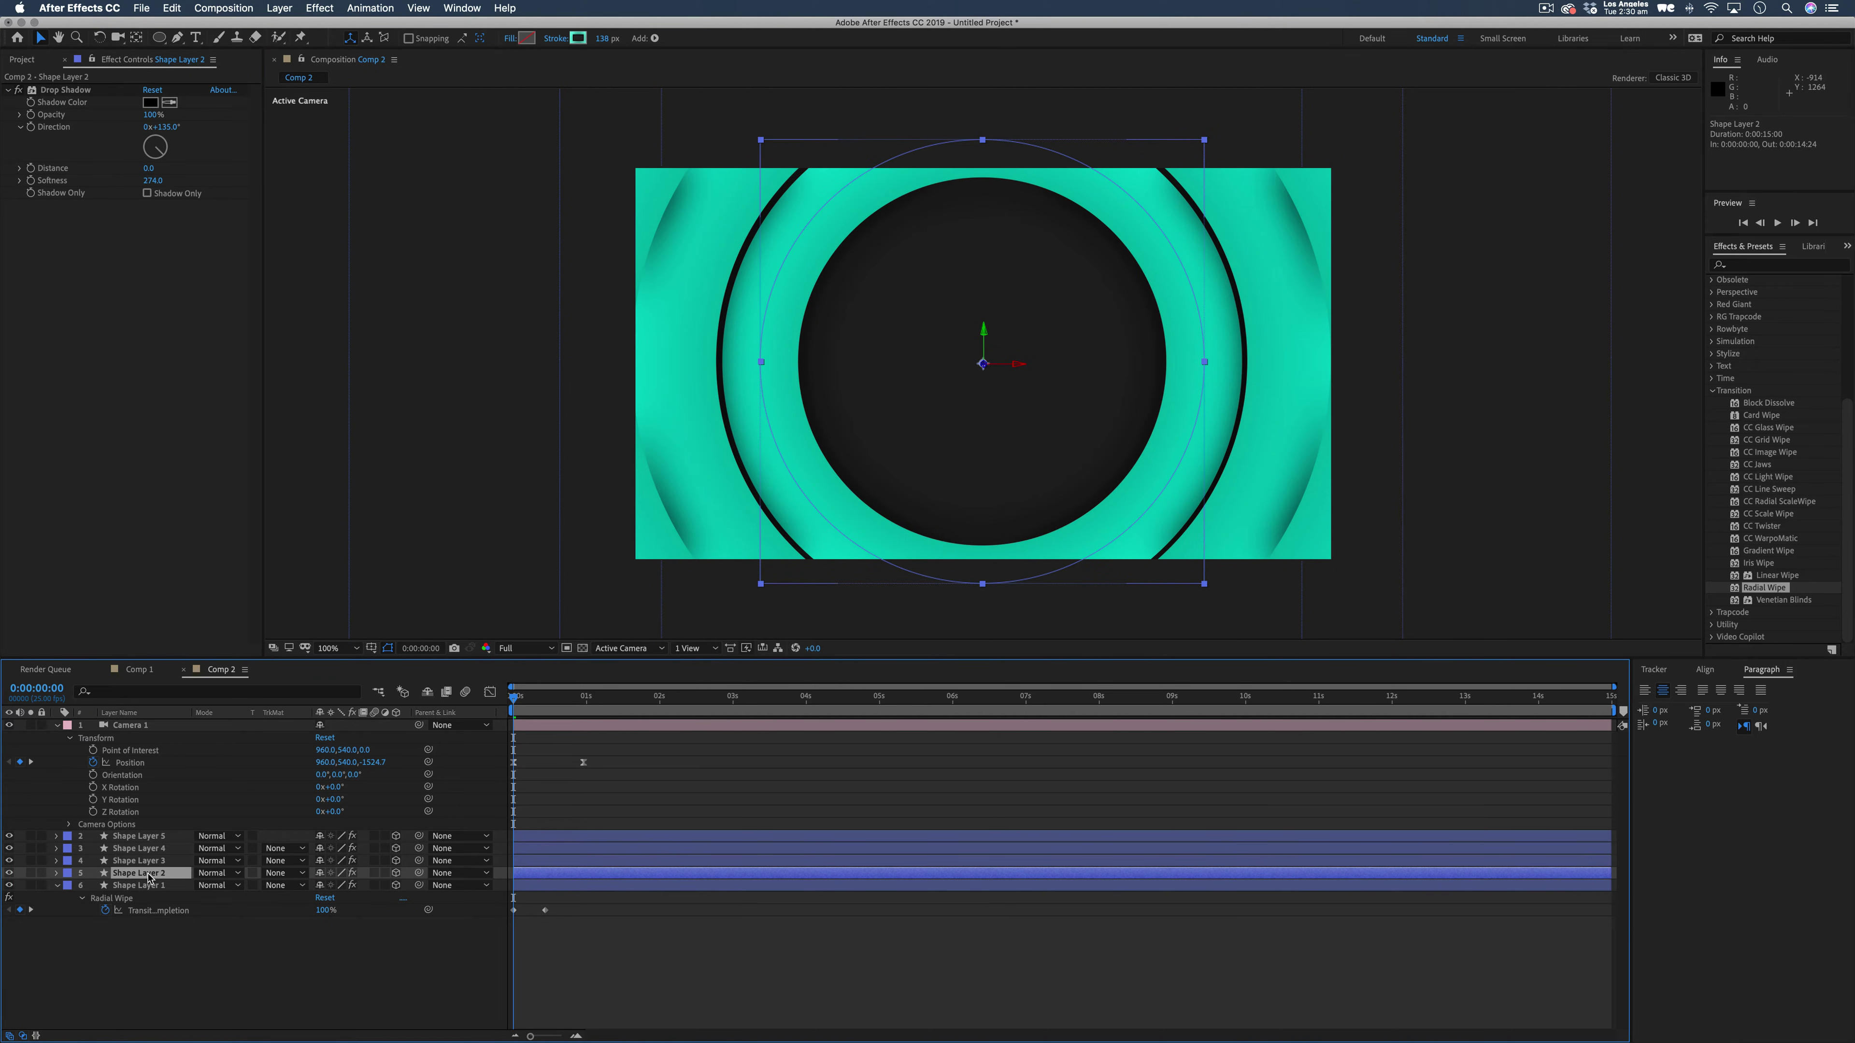
left_click(146, 861)
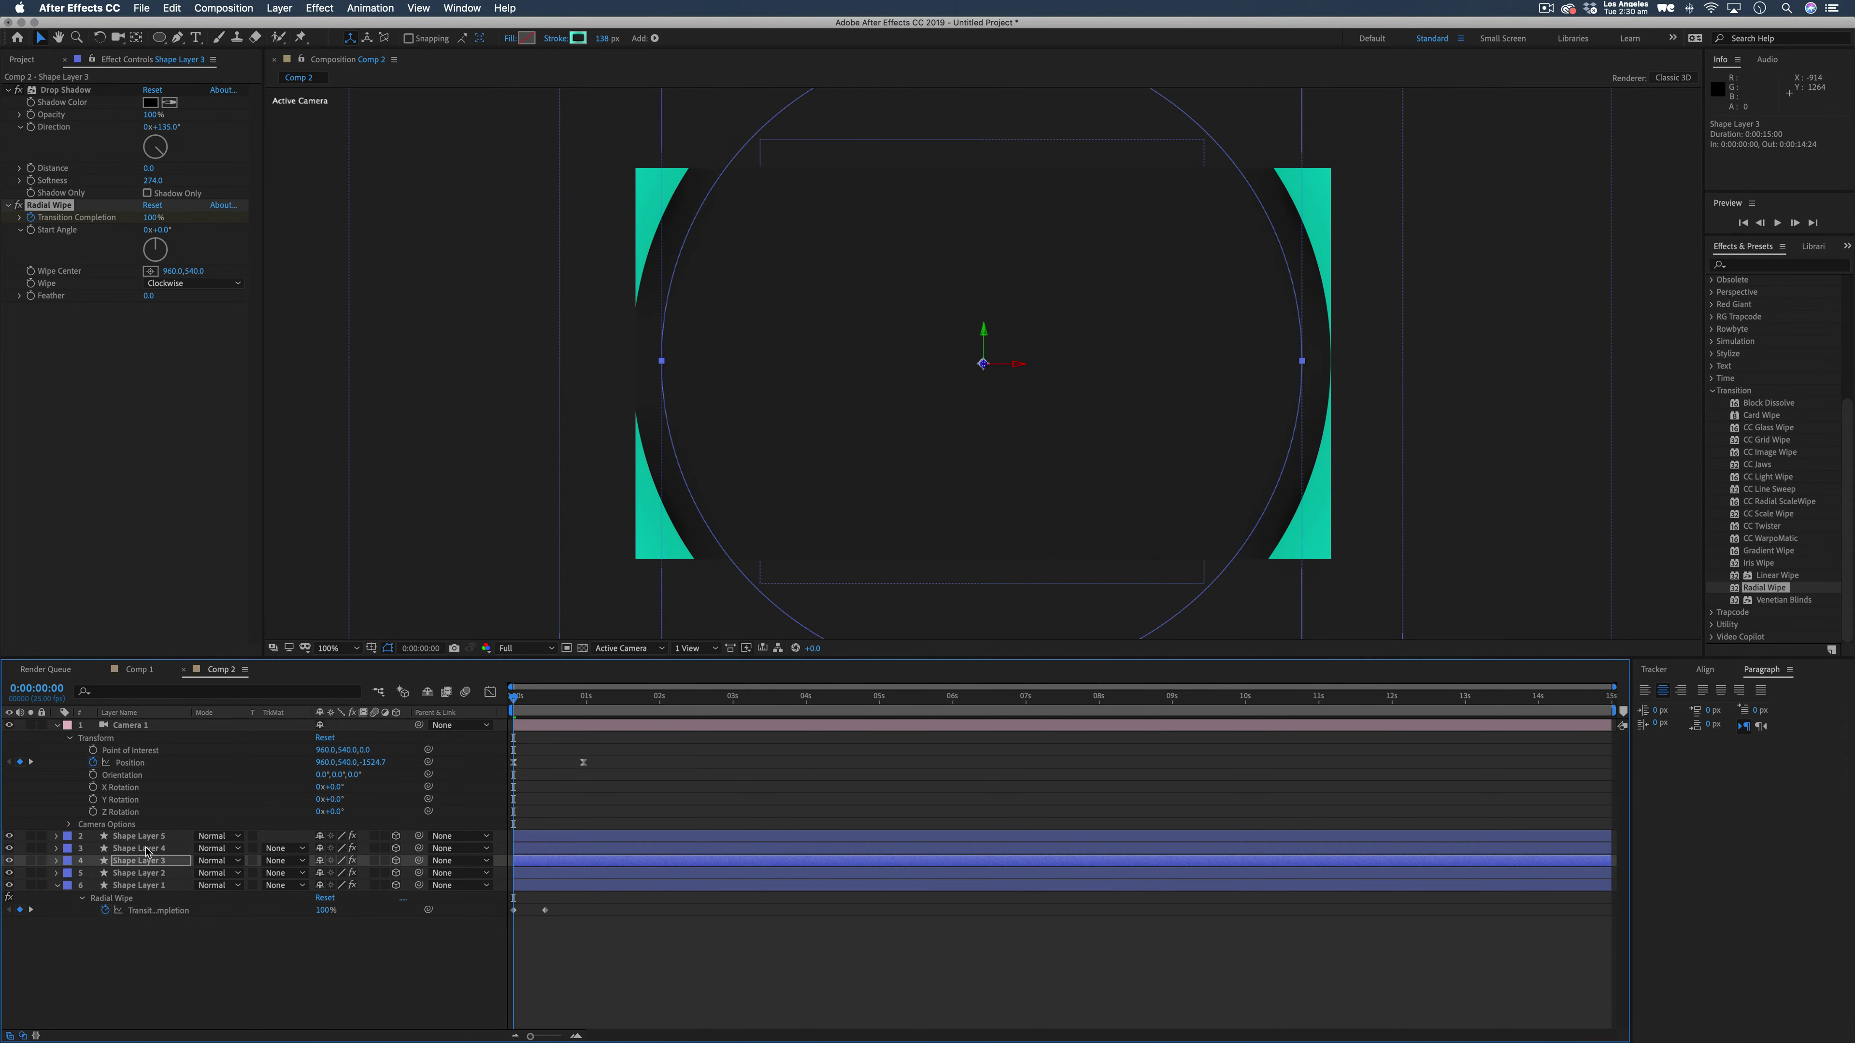
left_click(146, 849)
key("super+alt+shift+e")
left_click(263, 839)
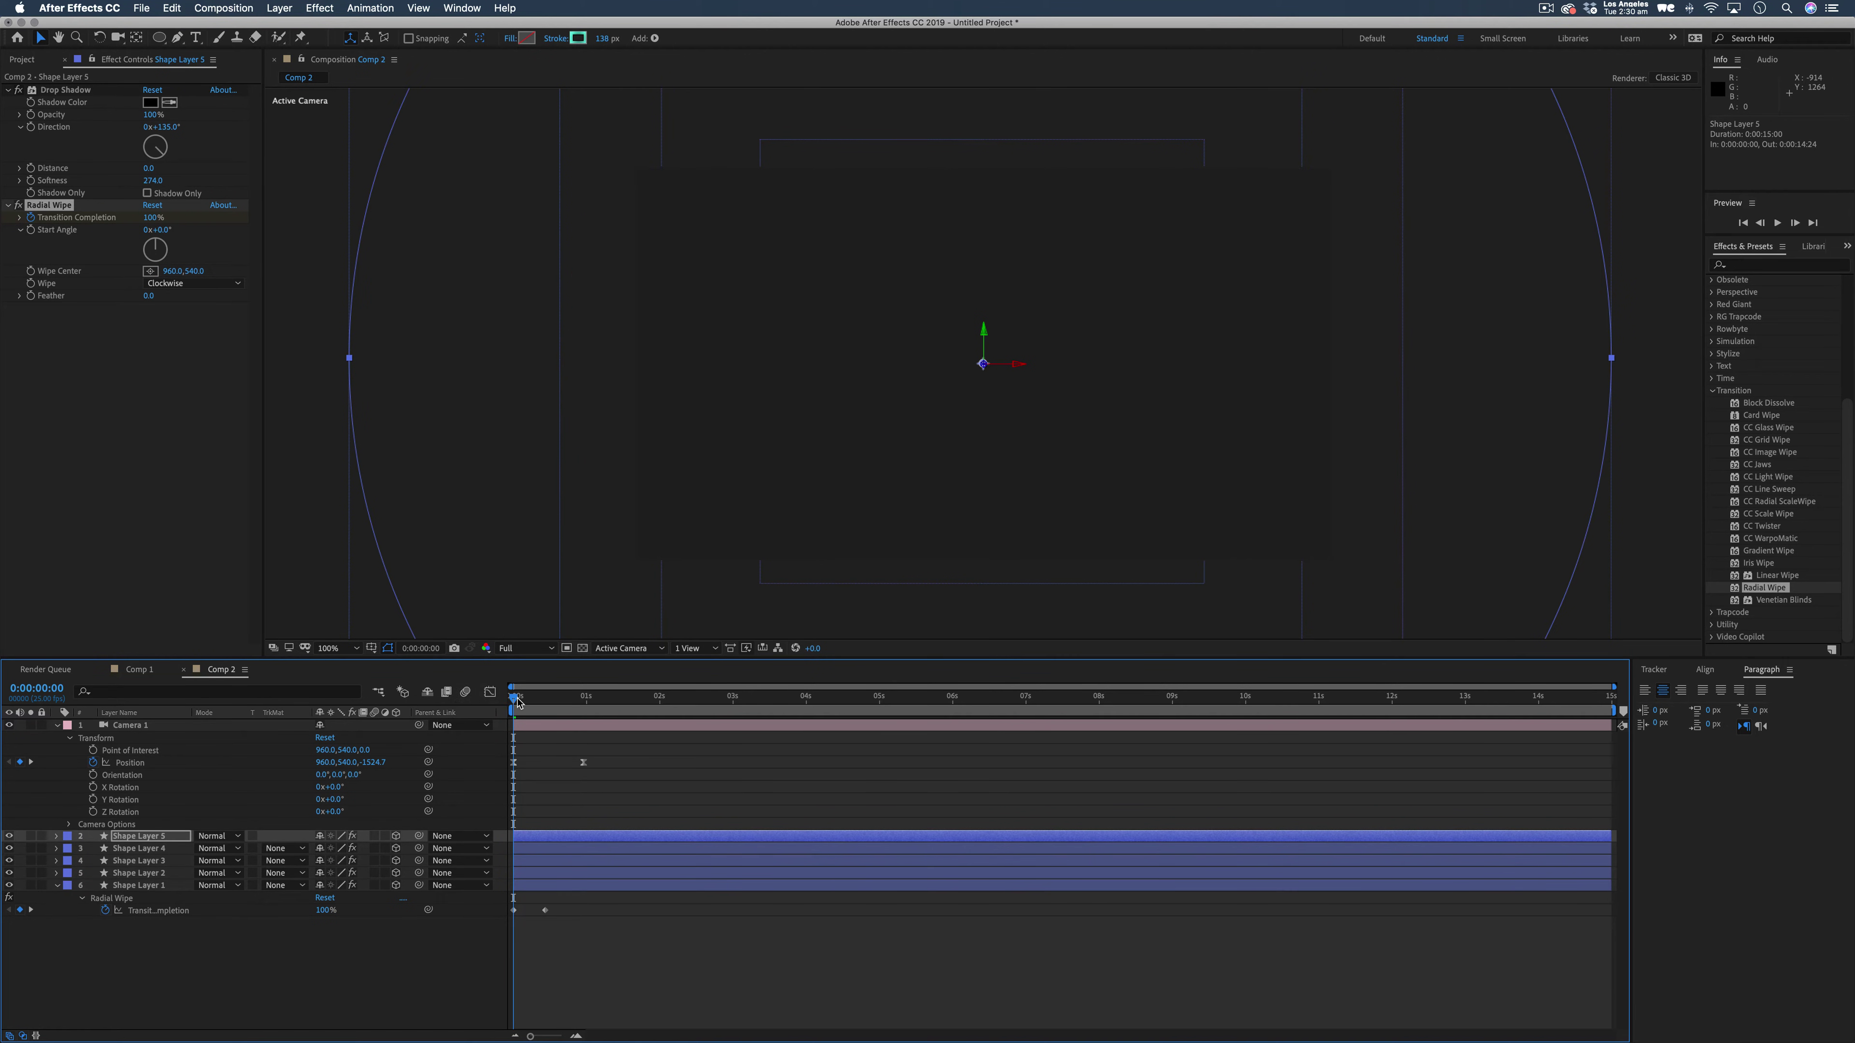
left_click_drag(517, 701, 535, 702)
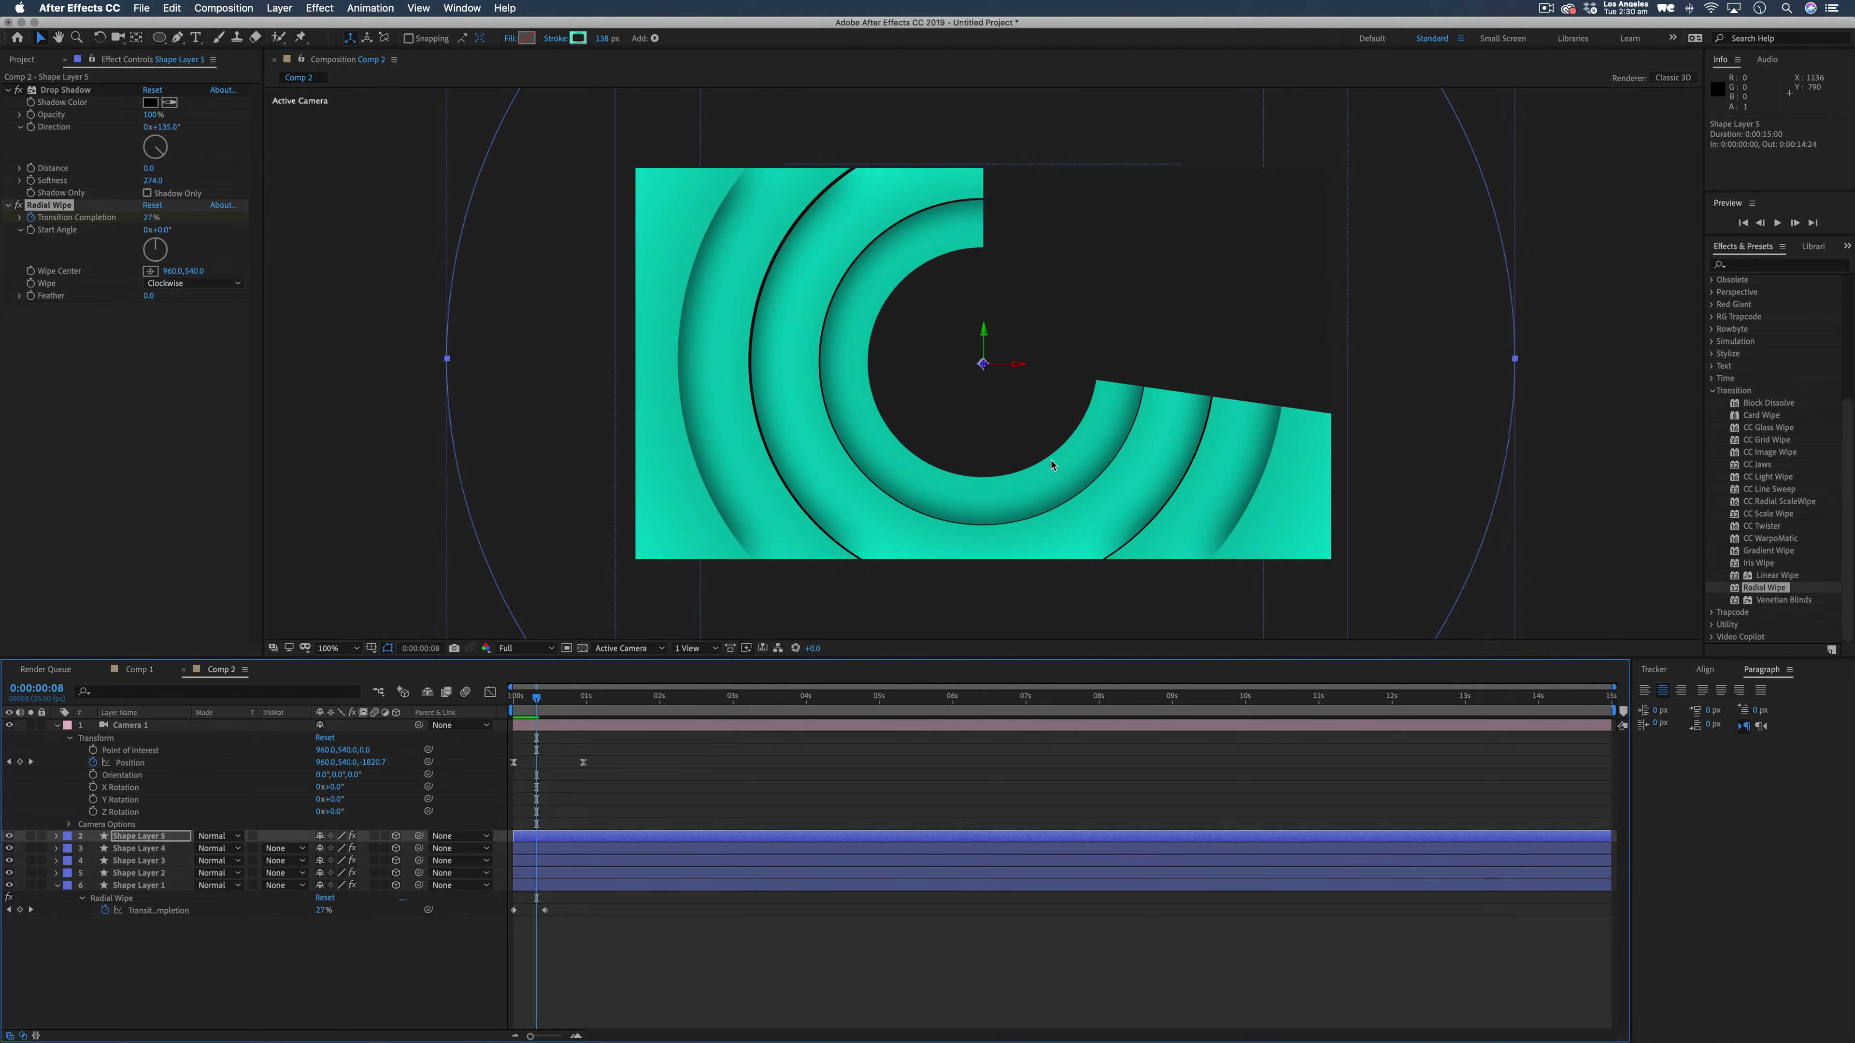
Using Comp 1 as reference, stagger the Radial Wipe keyframe pairs of Shape Layers 2 to 5 progressively, starting Shape Layer 5's at 0:00:01:00.
left_click(146, 671)
mouse_move(590, 700)
left_mouse_down()
mouse_move(545, 700)
mouse_move(648, 700)
mouse_move(601, 700)
left_mouse_up()
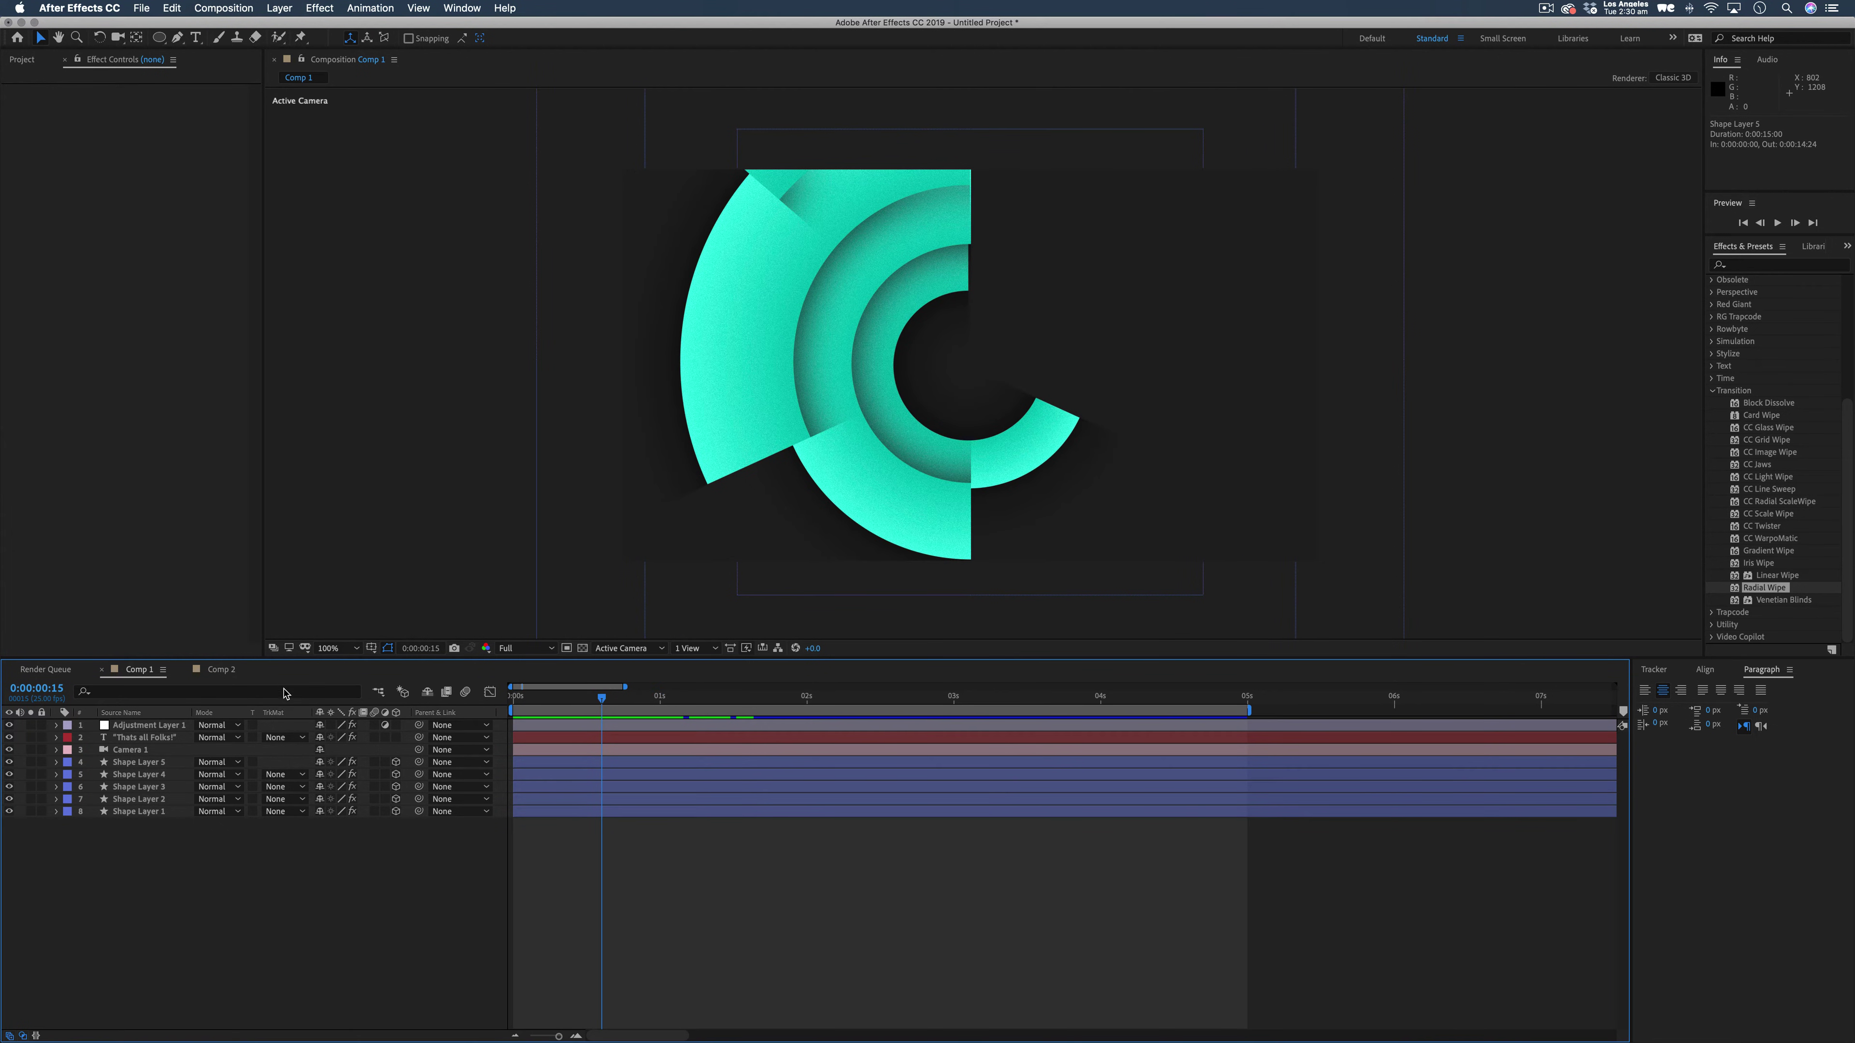
left_click(222, 670)
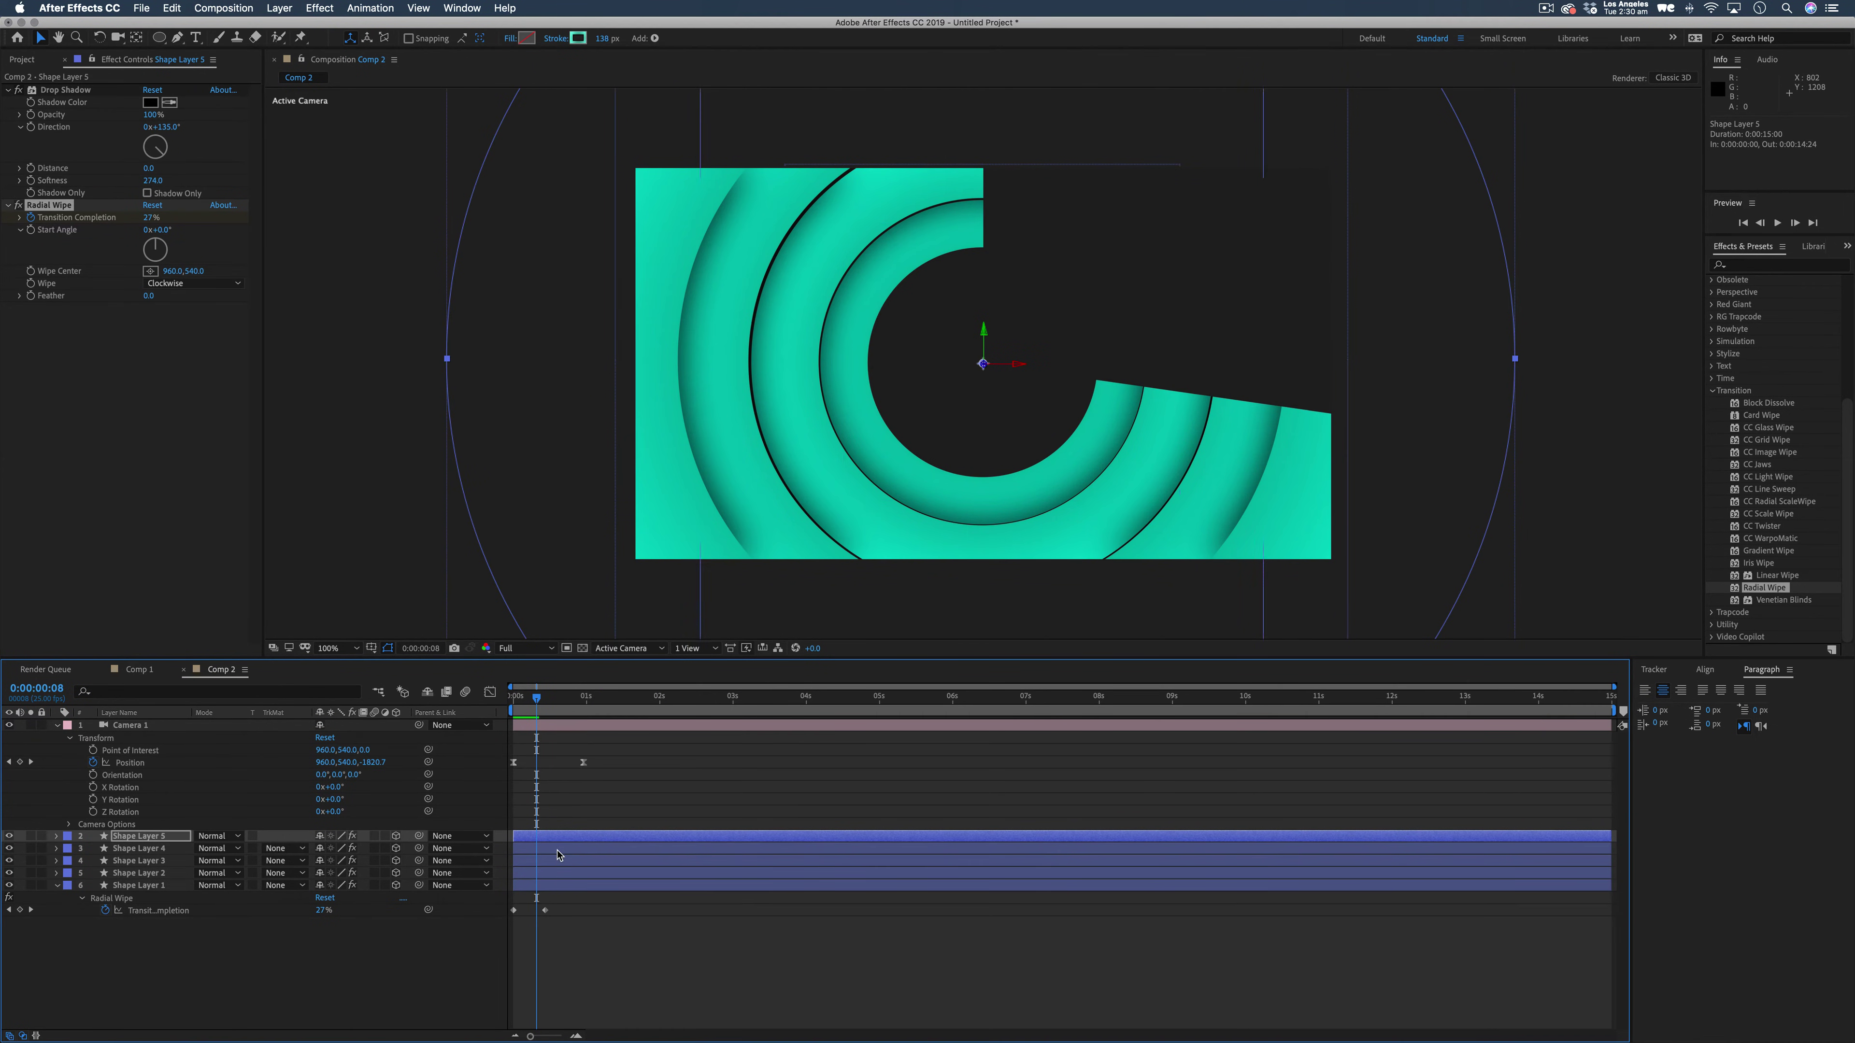
left_click(148, 886, "shift")
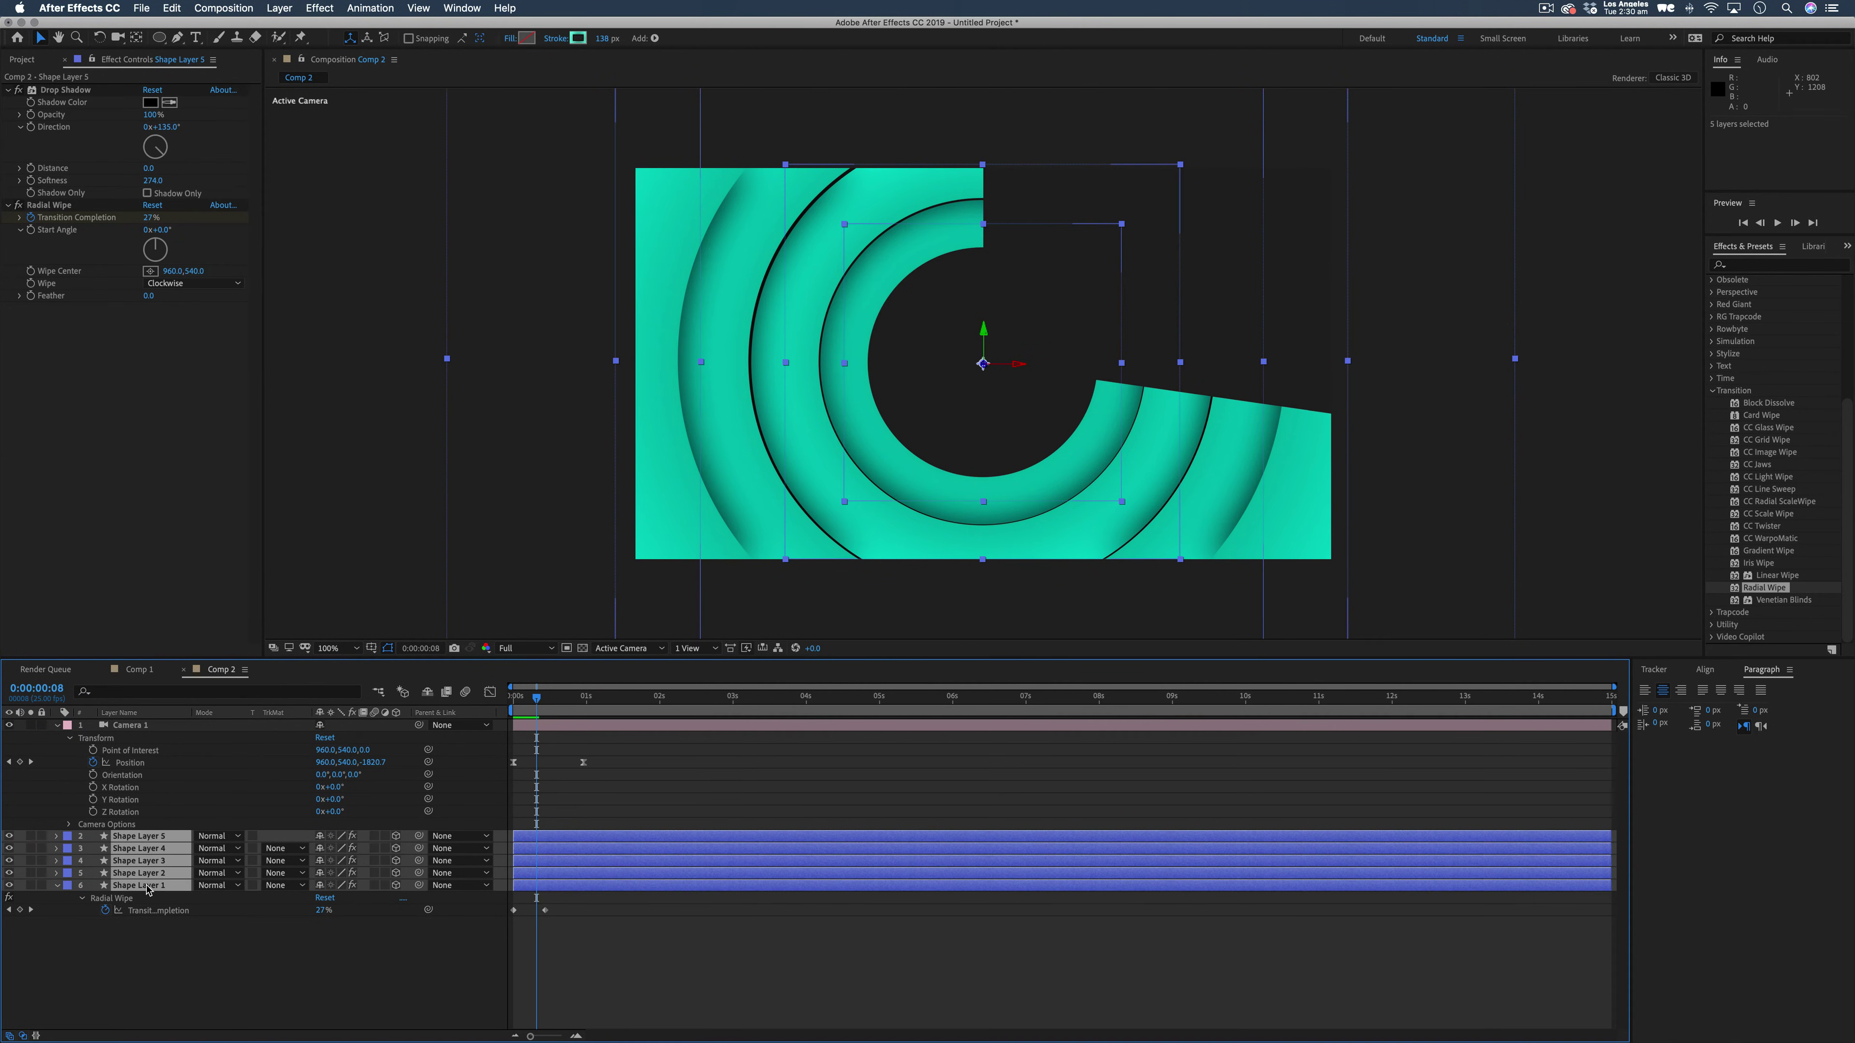
key("u")
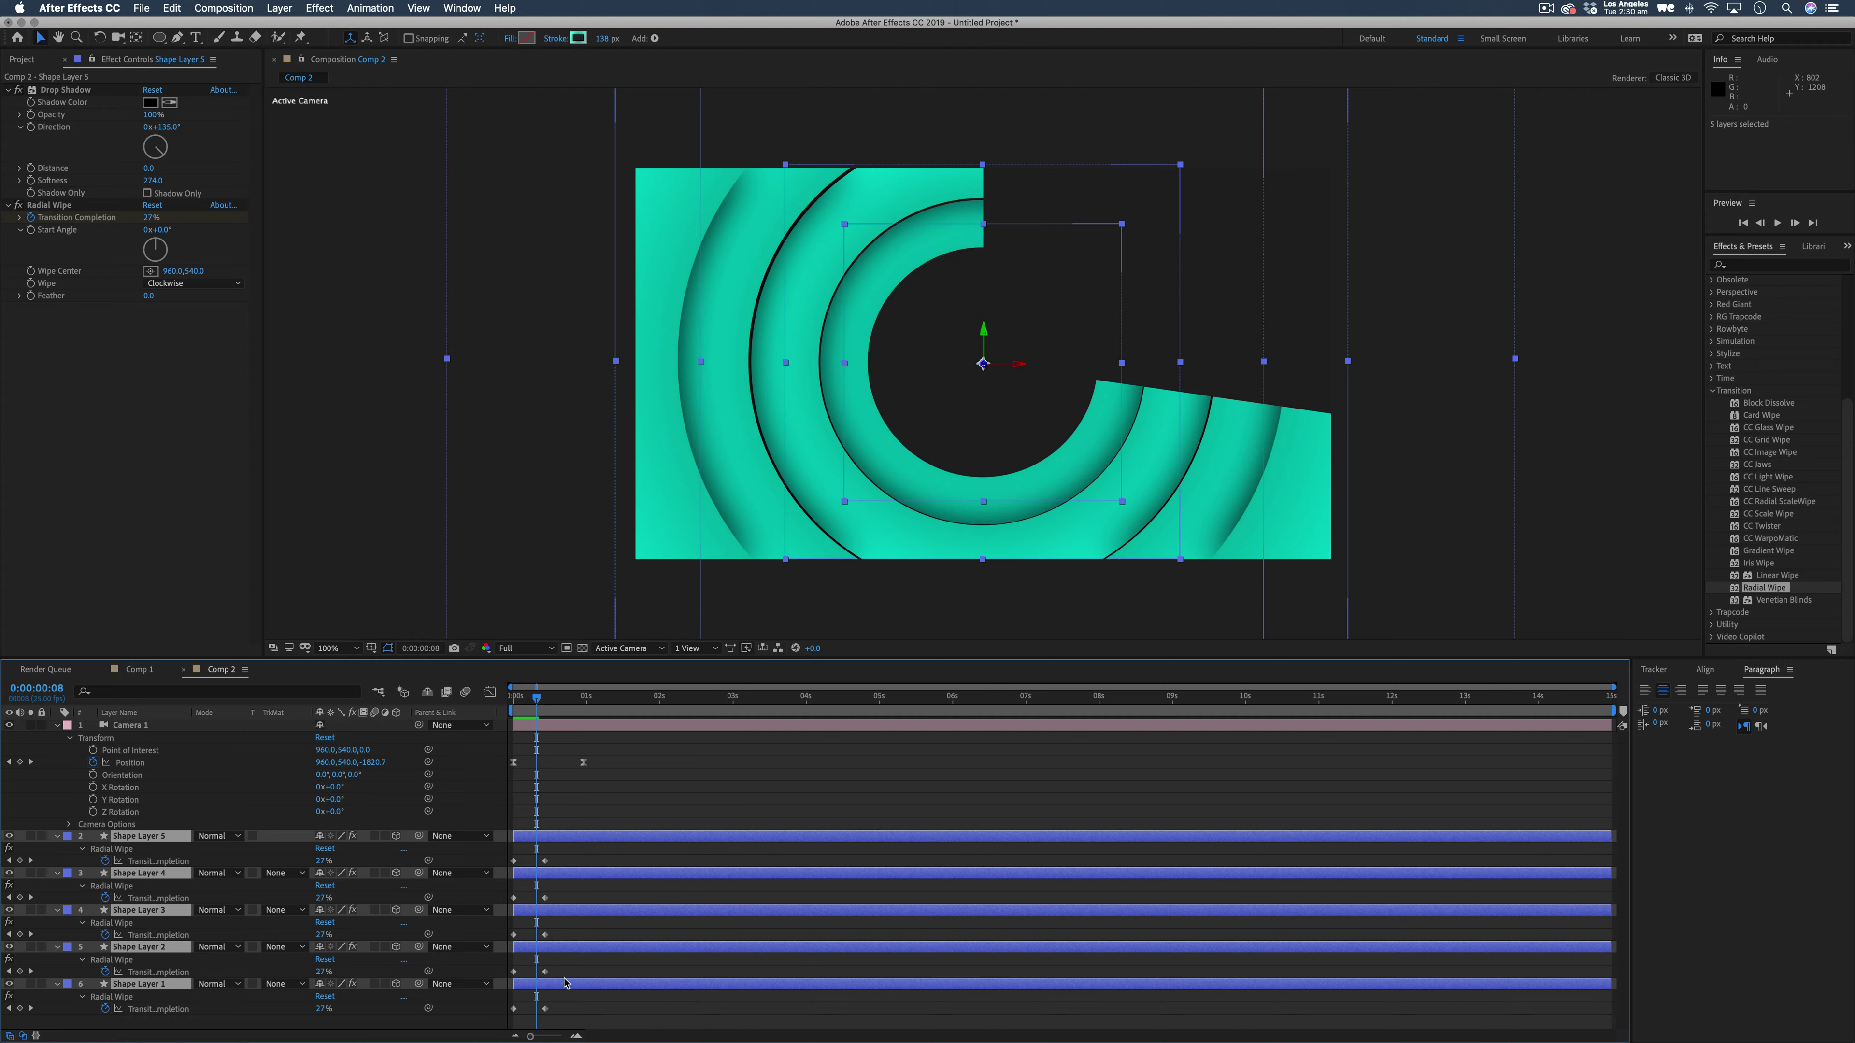
left_click_drag(583, 966, 589, 871)
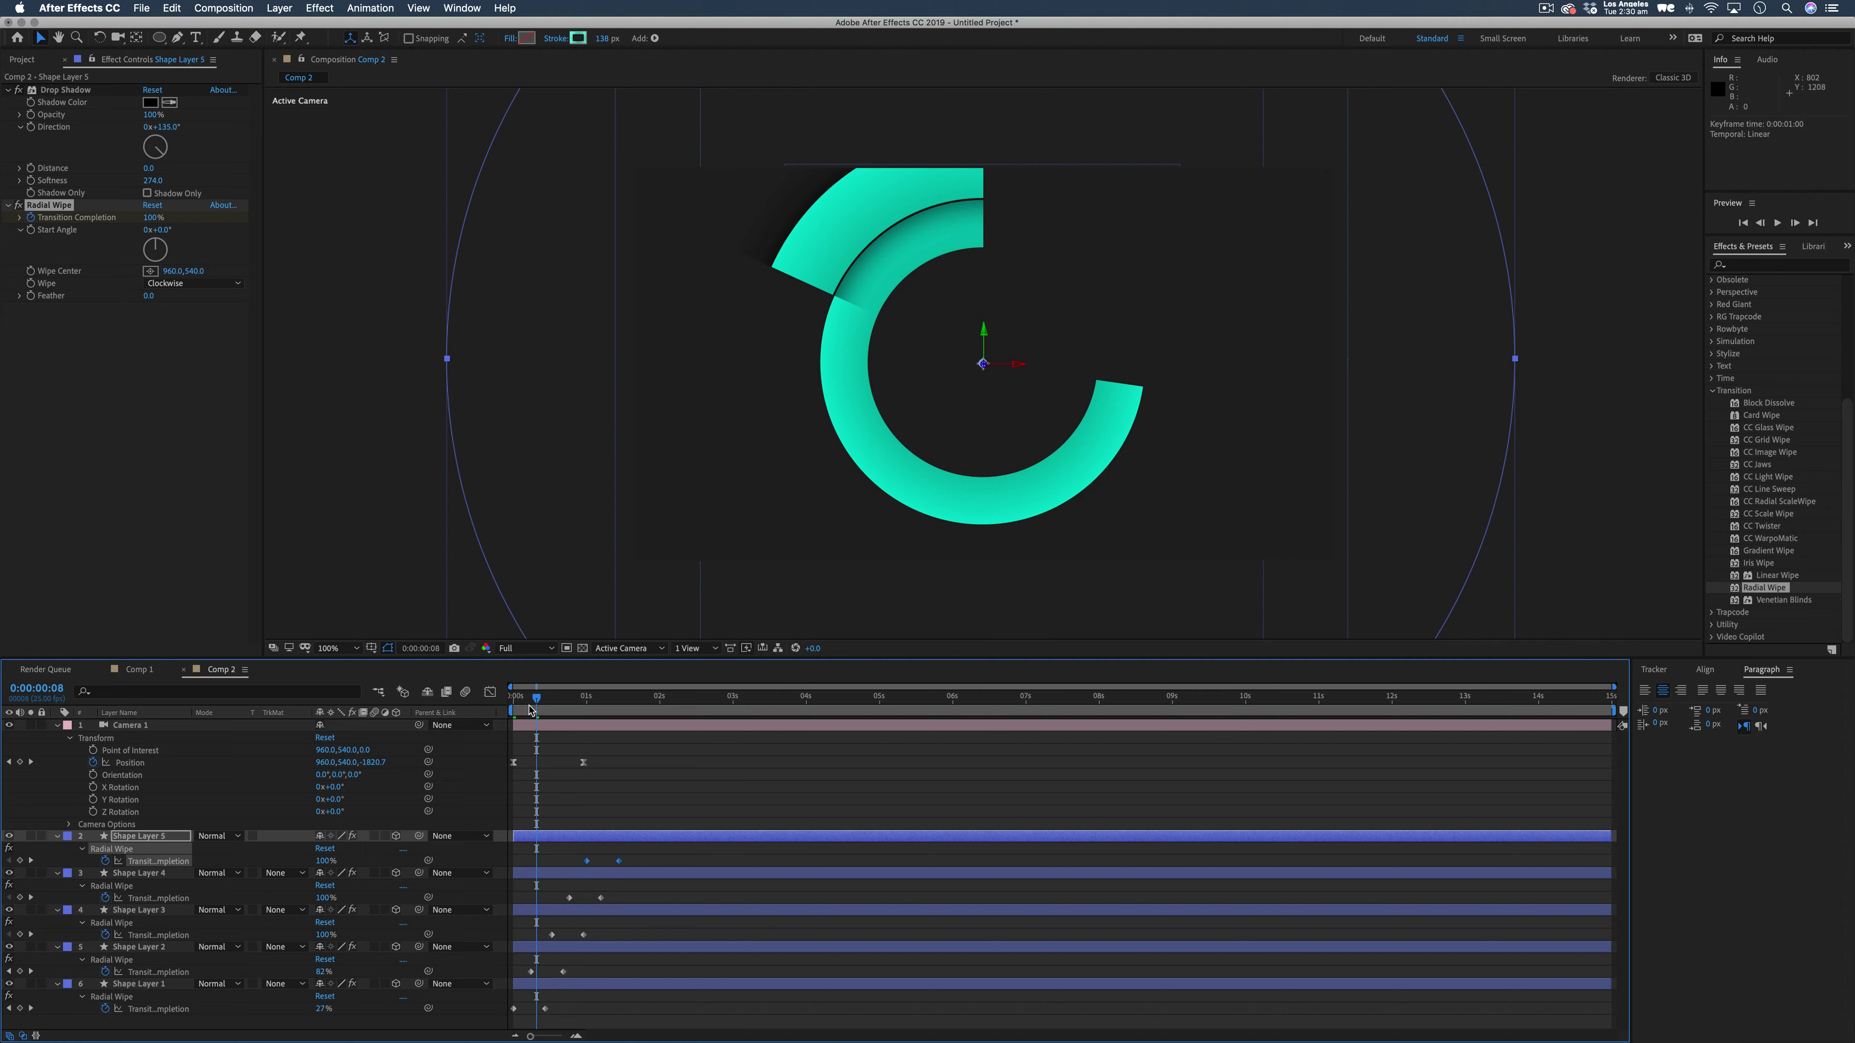
Preview the staggered ring wipes in Comp 2 from the first frame.
left_click_drag(536, 698, 482, 713)
key("space")
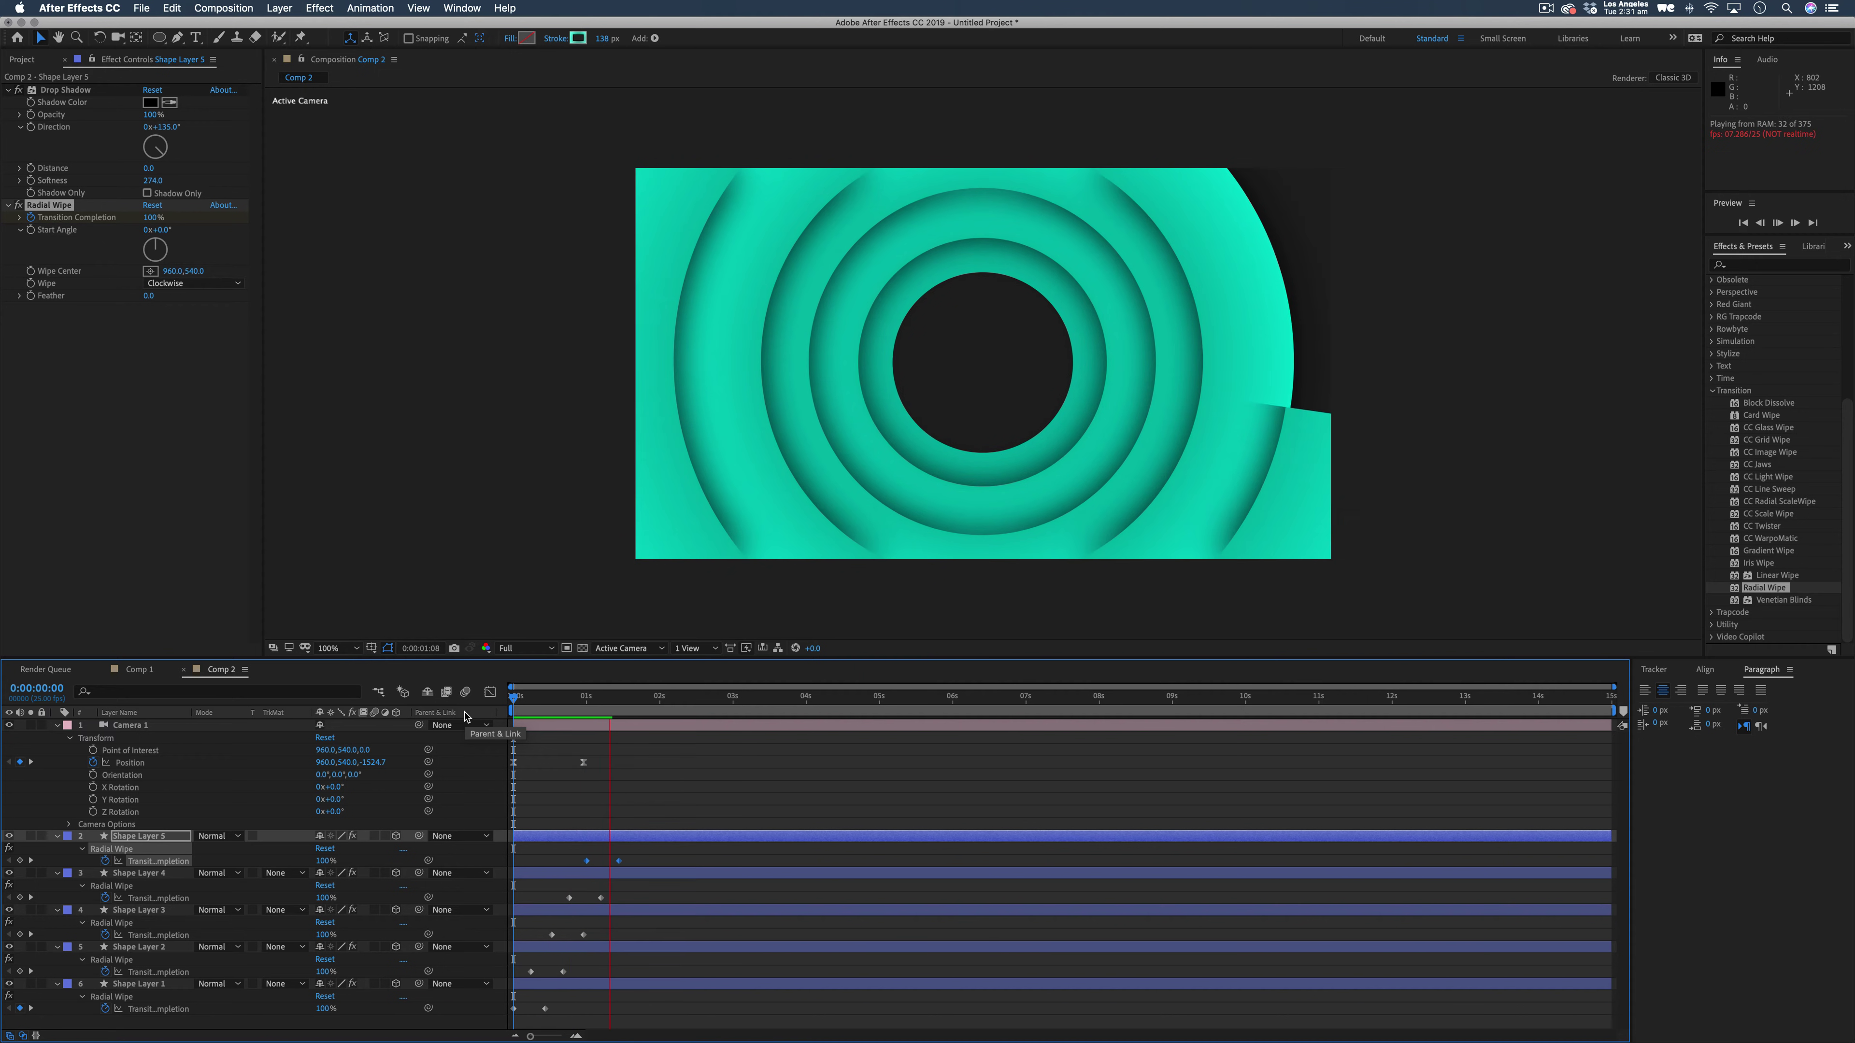
key("space")
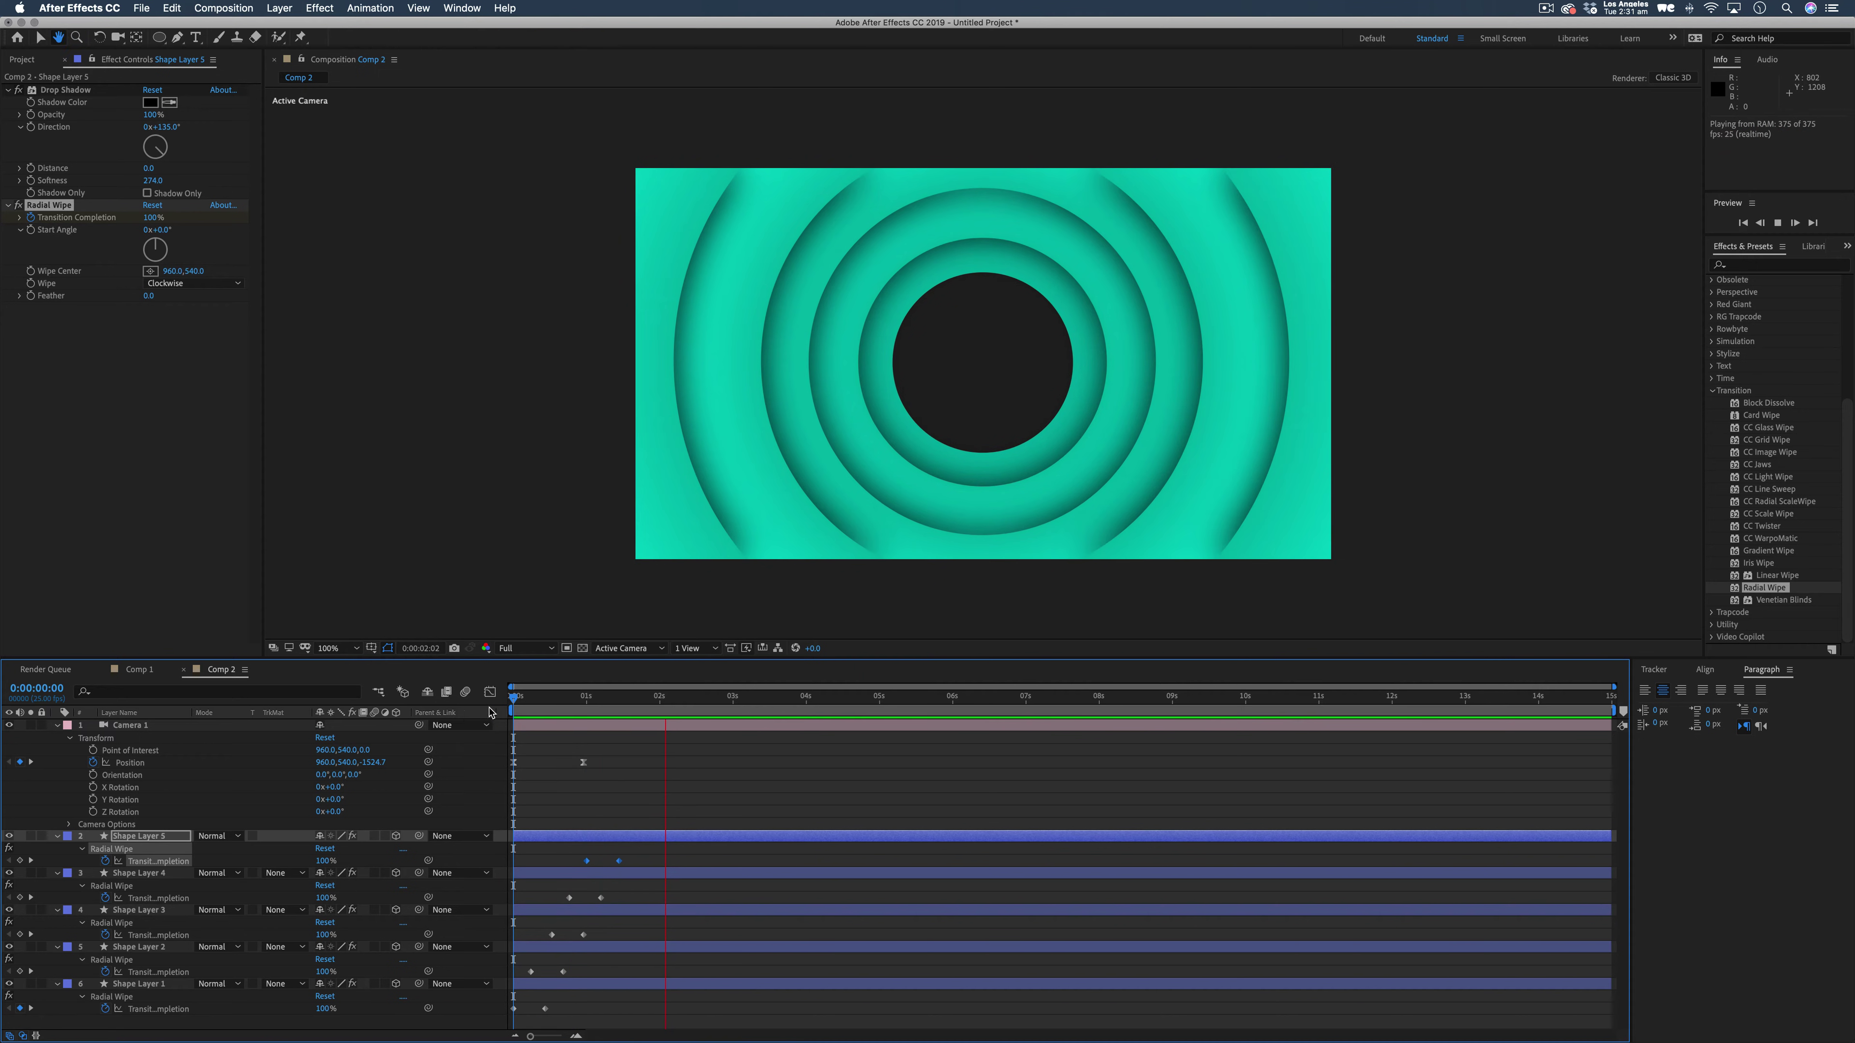
key("space")
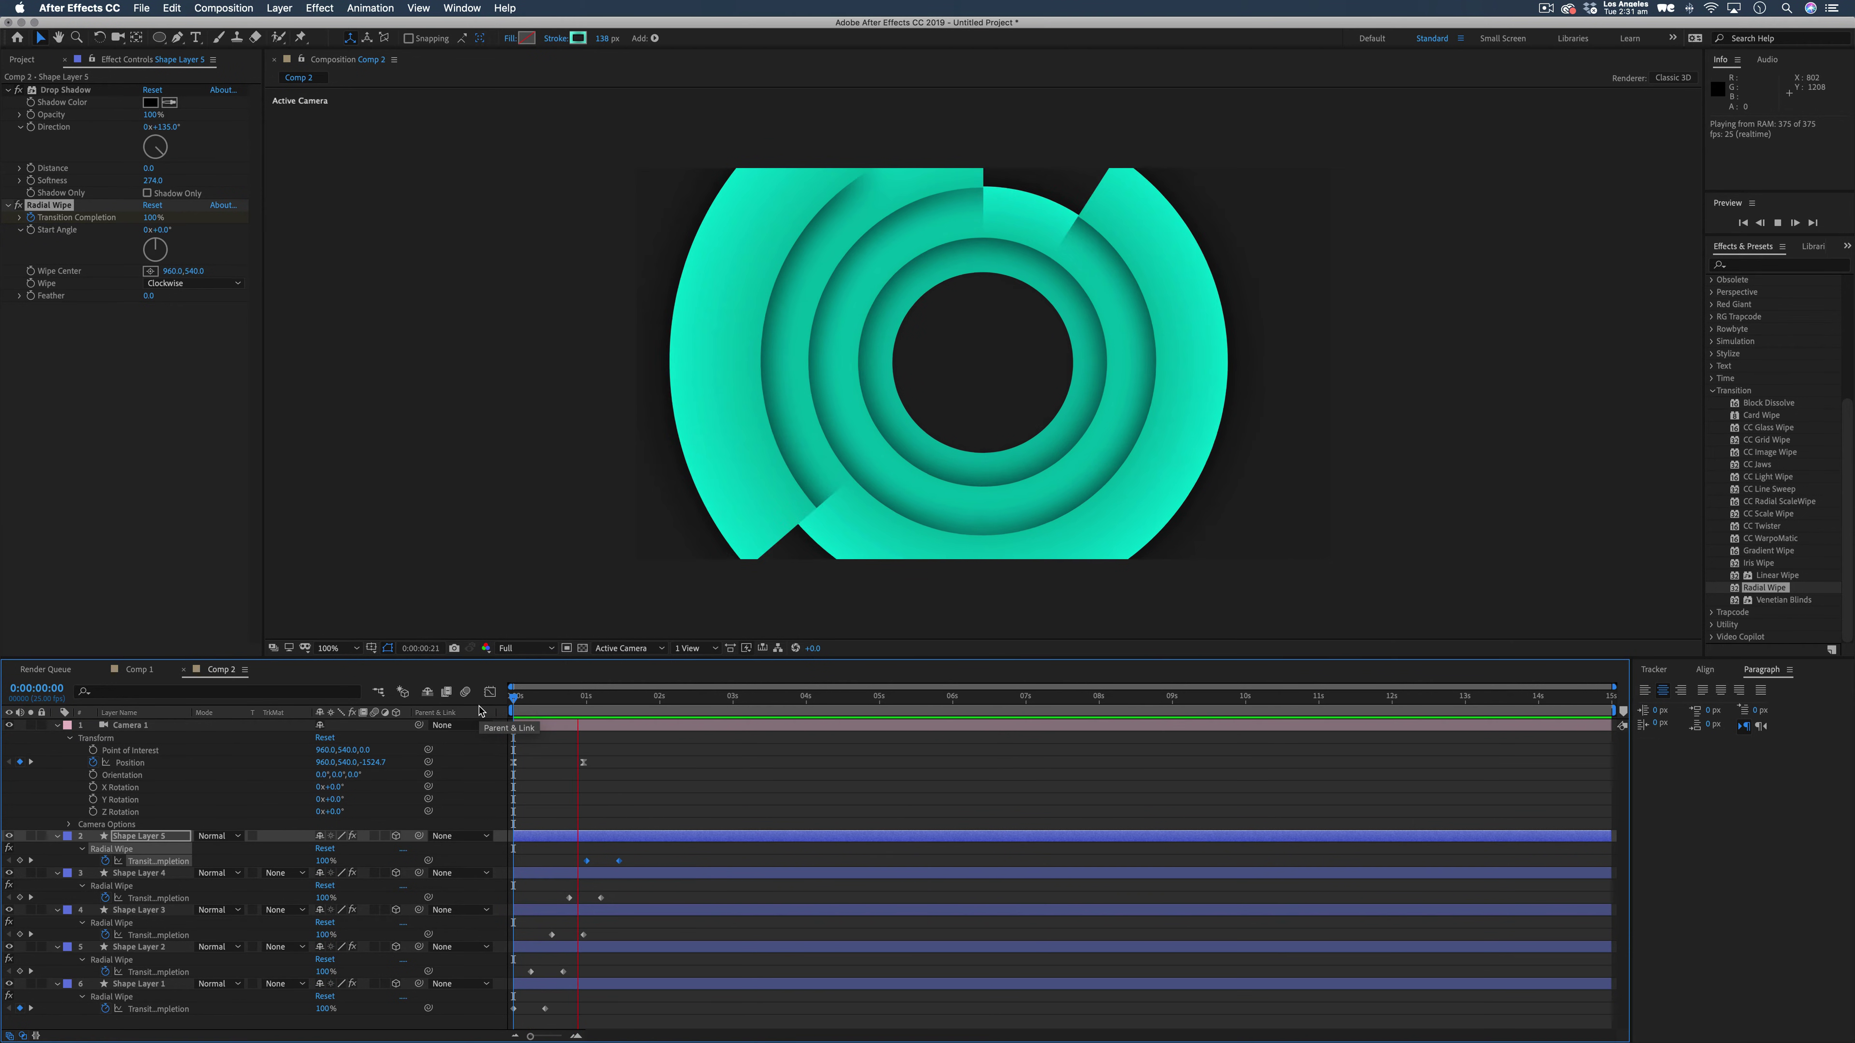
key("space")
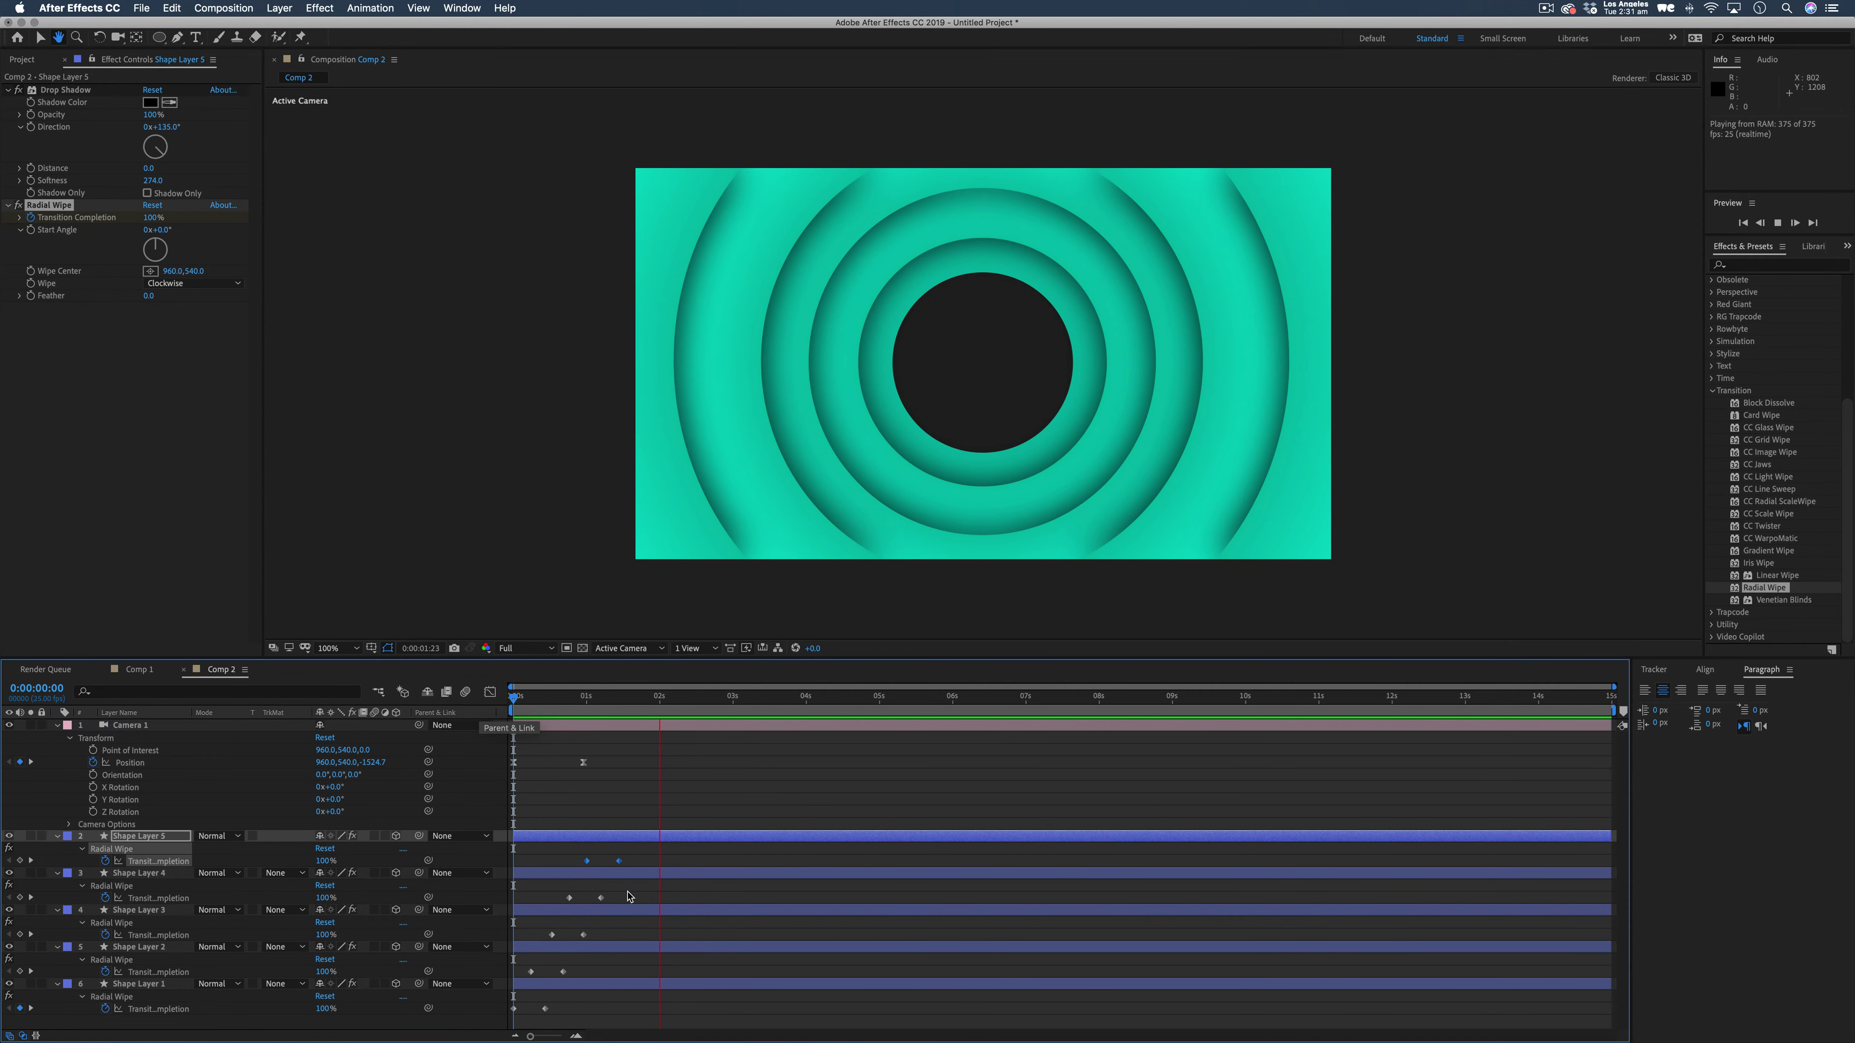
Shift the five rings' ending Transition Completion keyframes later together, placing Shape Layer 1's at 0:00:01:00, and preview the slower wipes.
left_click(639, 866)
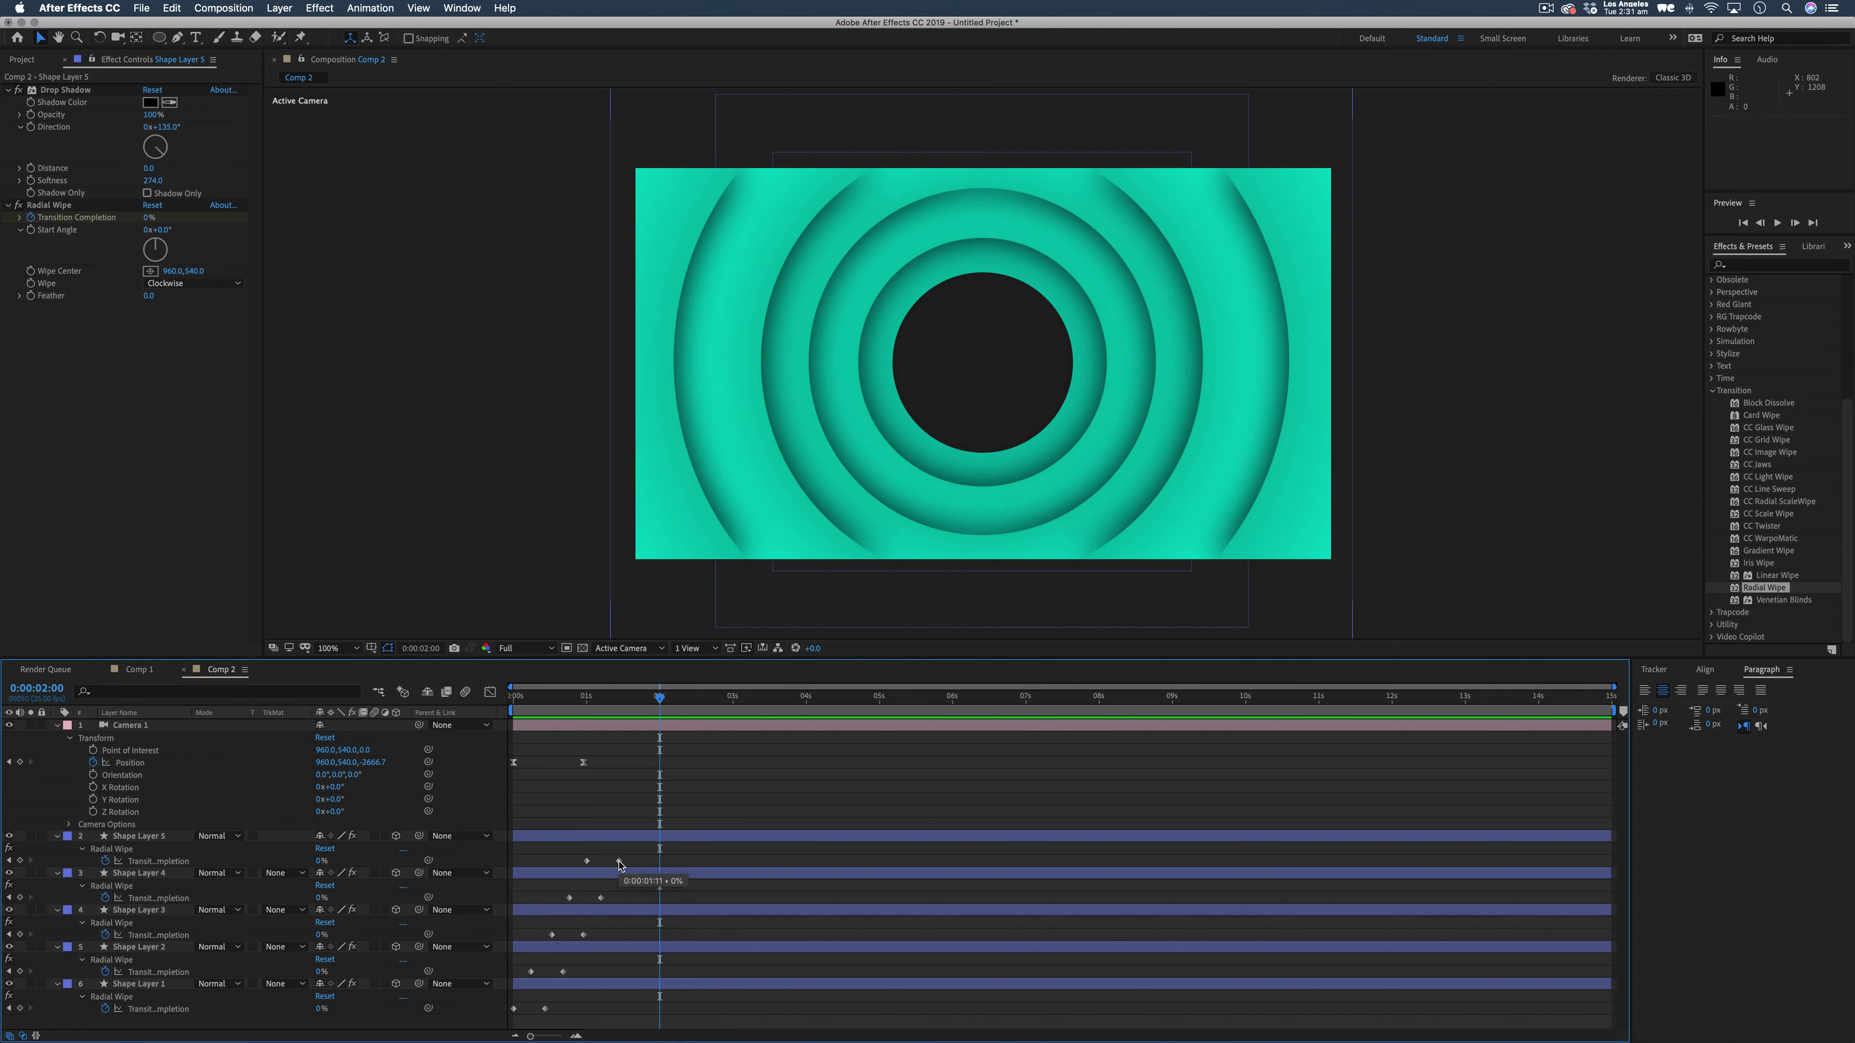
left_click(618, 861)
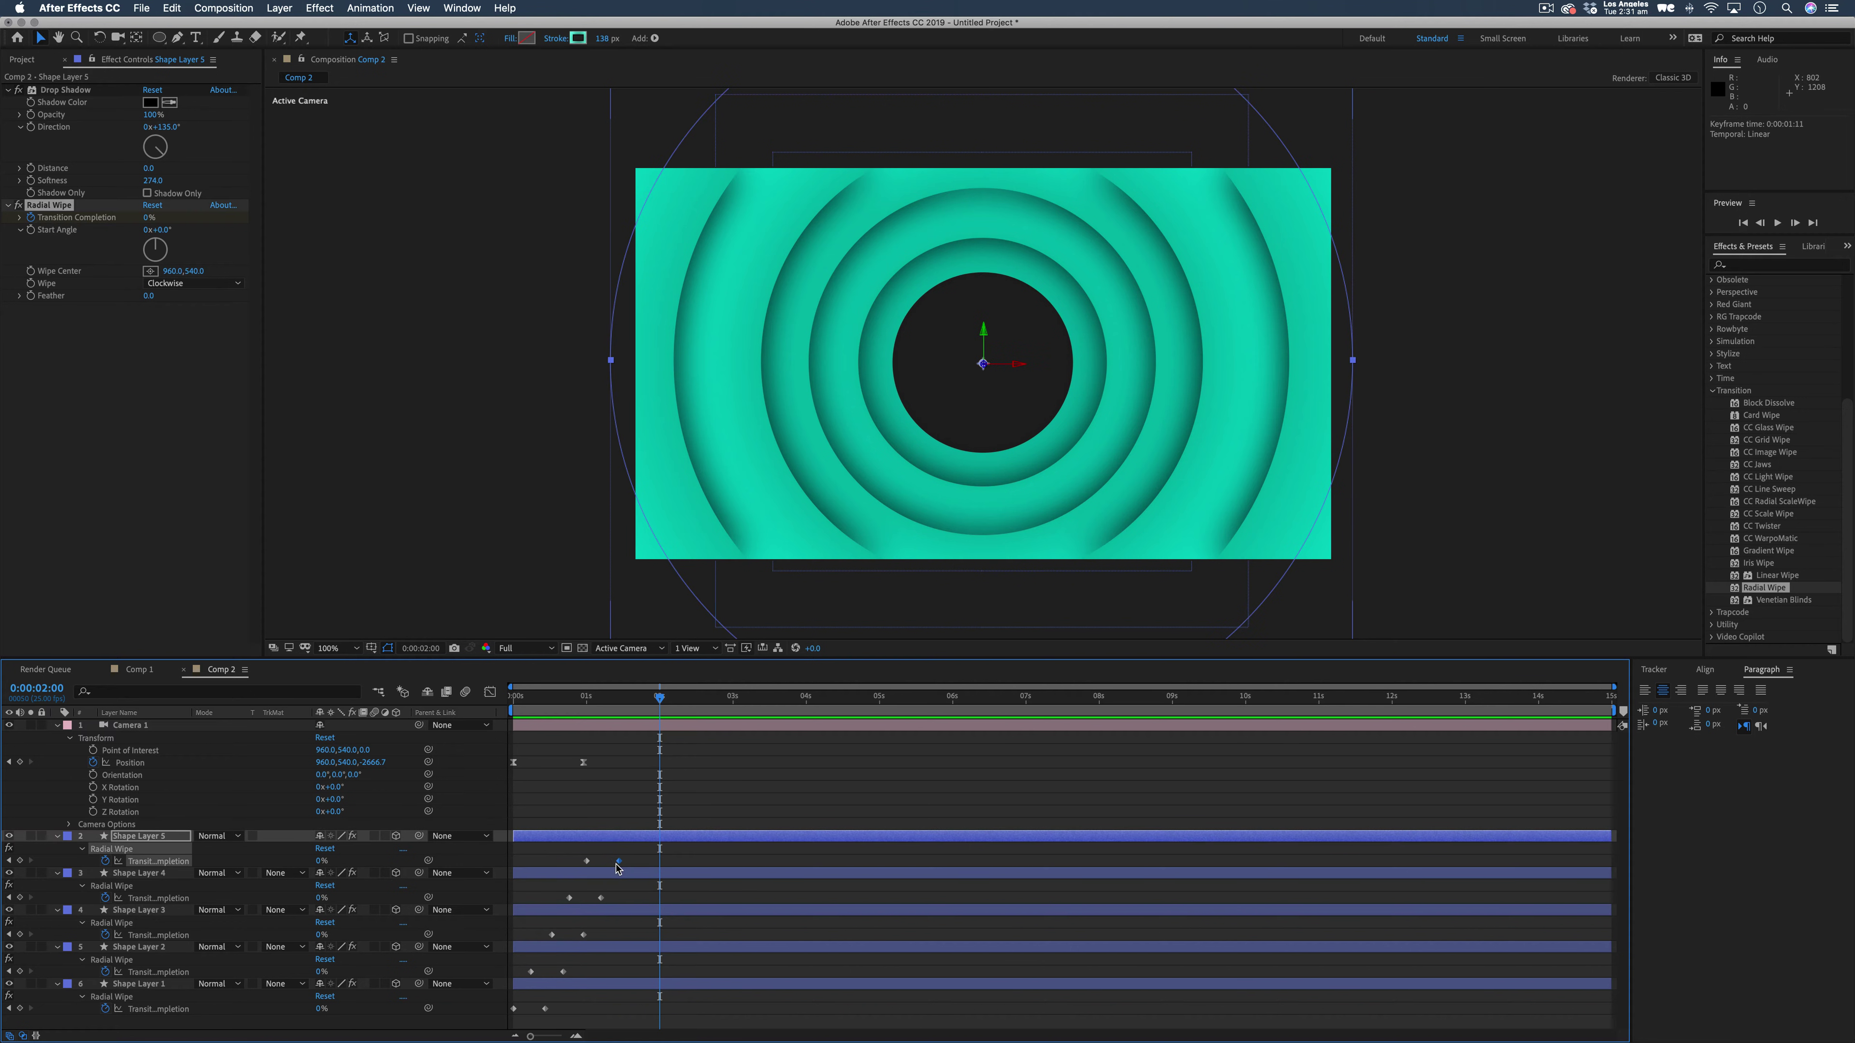
left_click(601, 898, "shift")
left_click(582, 935, "shift")
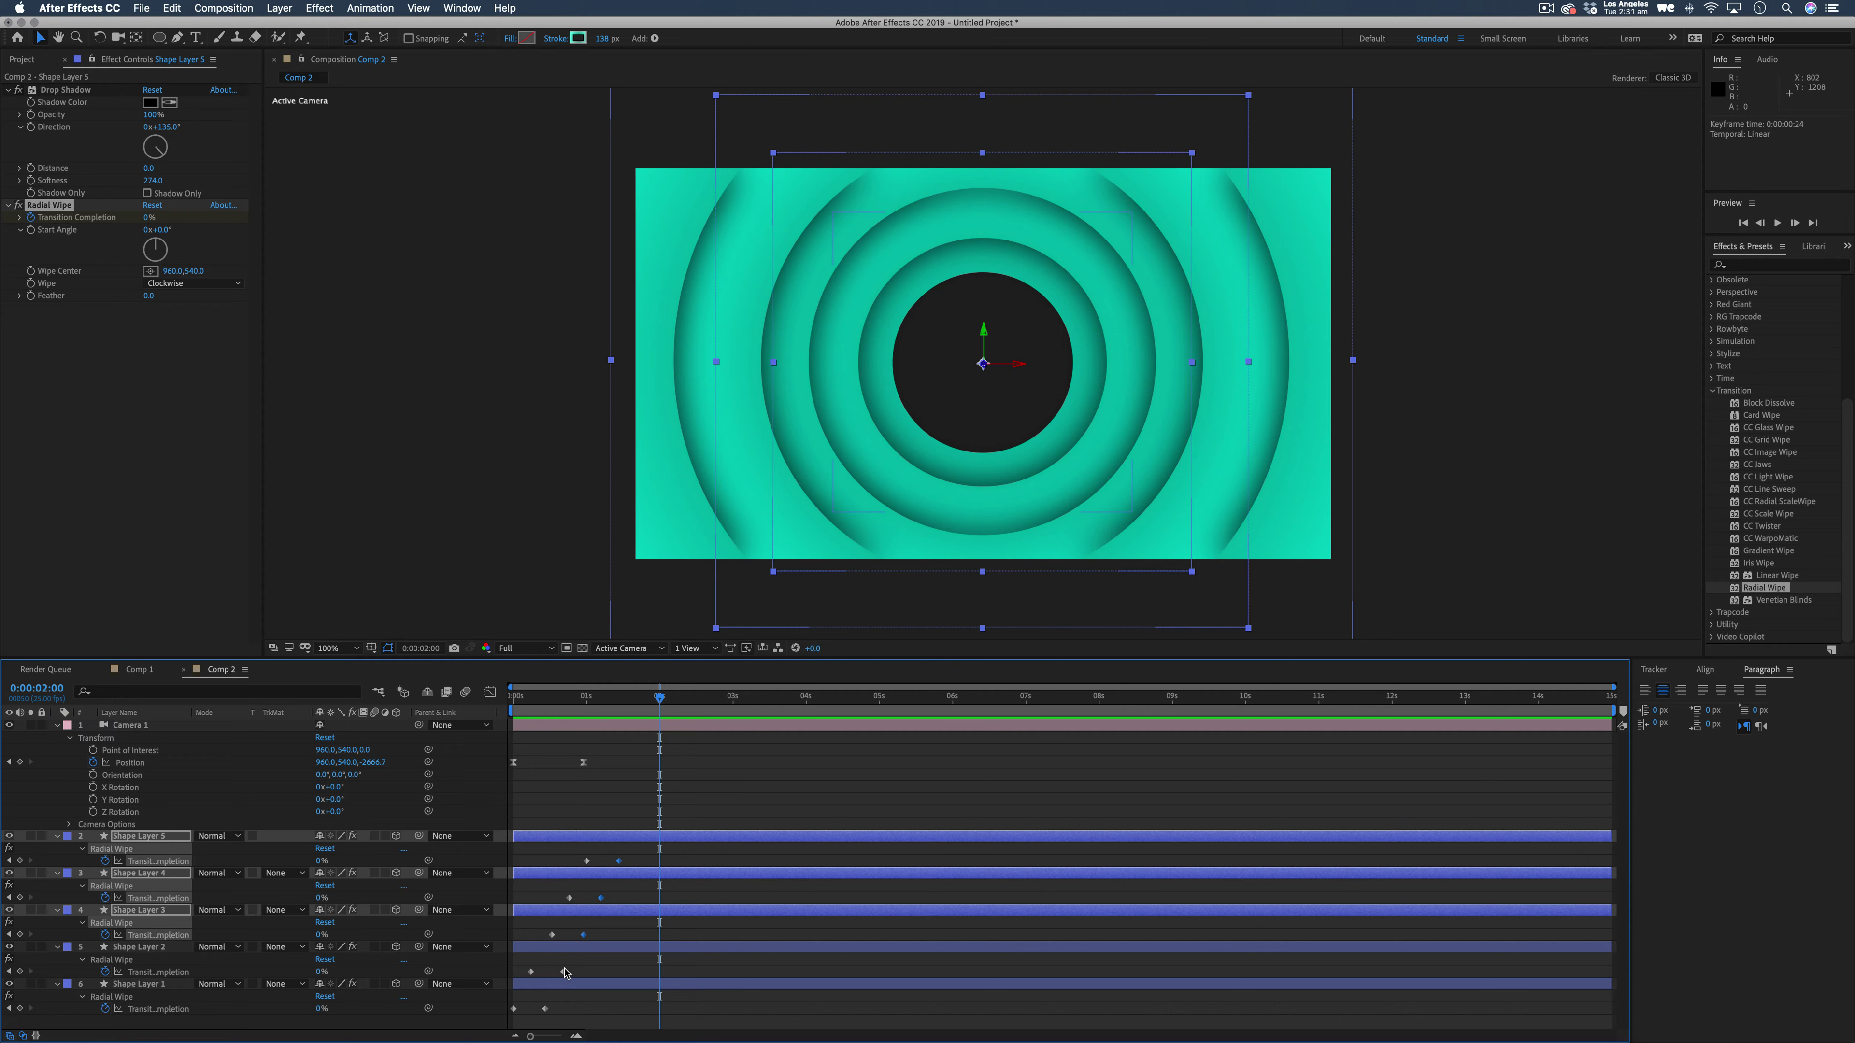
left_click(562, 972, "shift")
left_click(545, 1009, "shift")
left_click_drag(545, 1009, 613, 985)
key("Home")
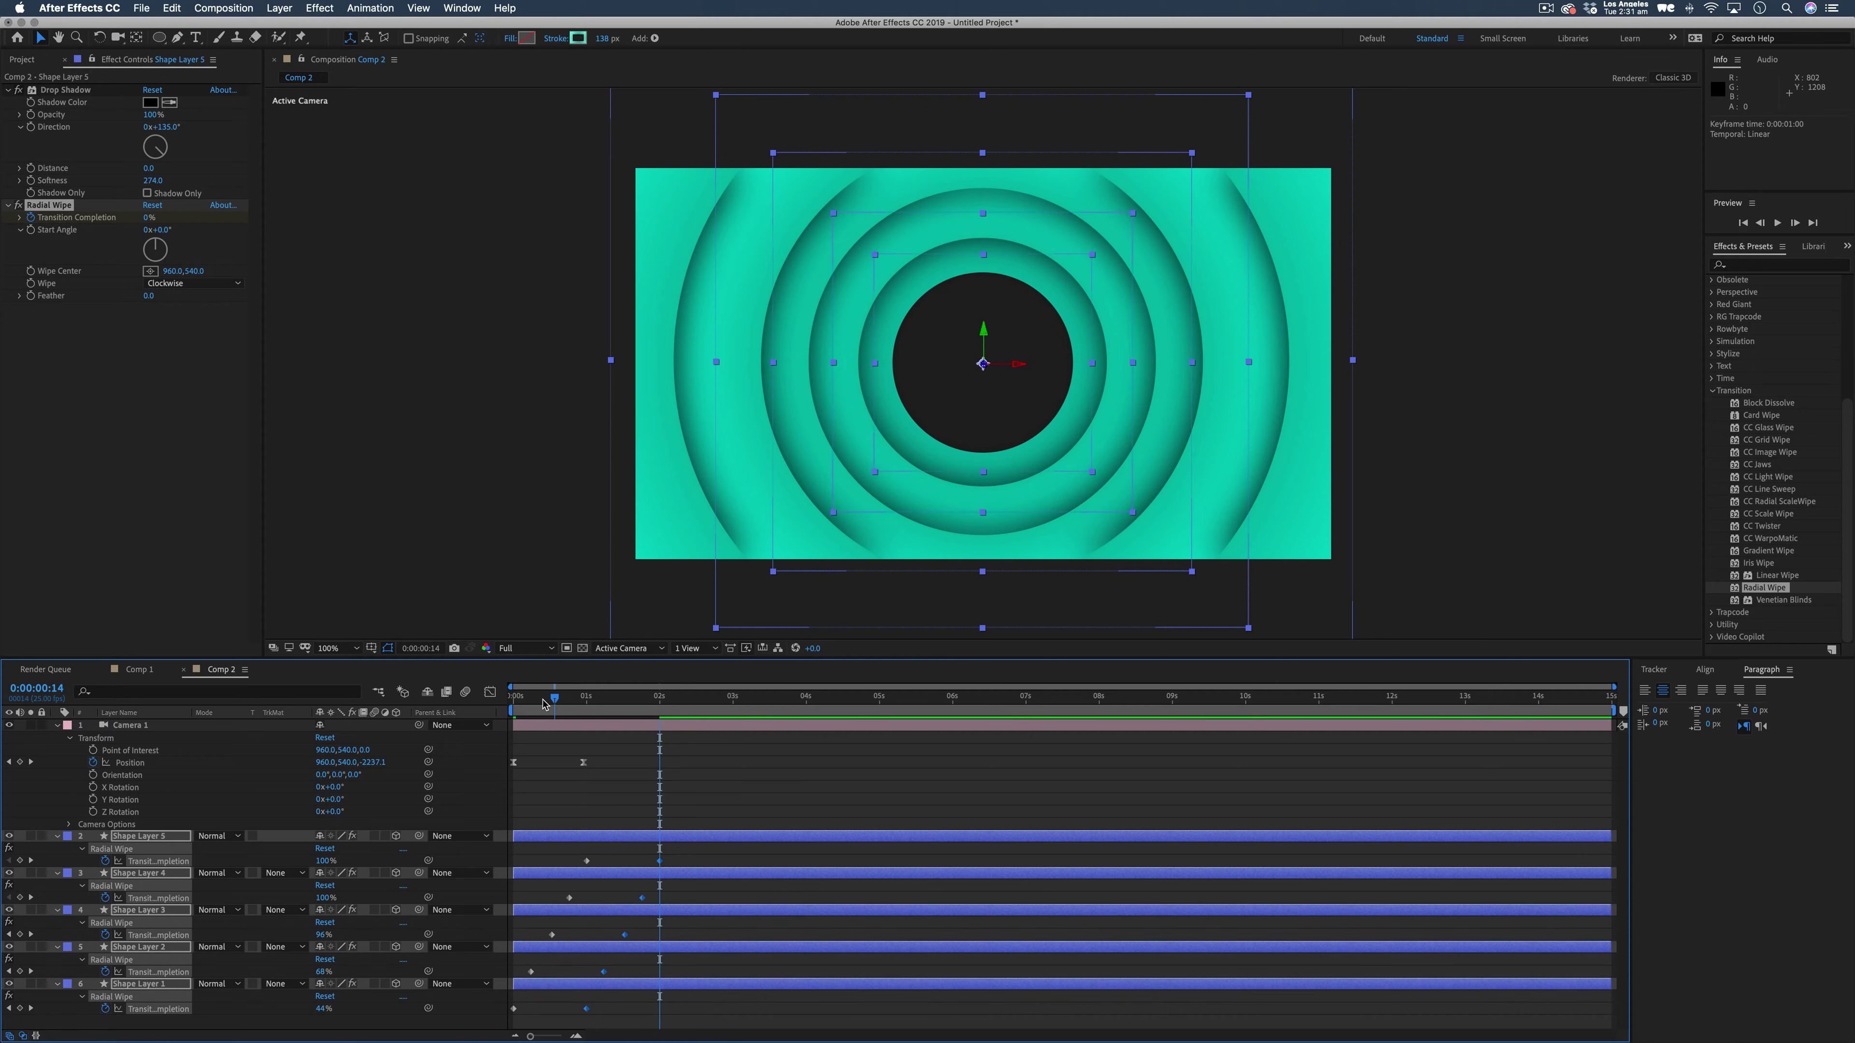
key("space")
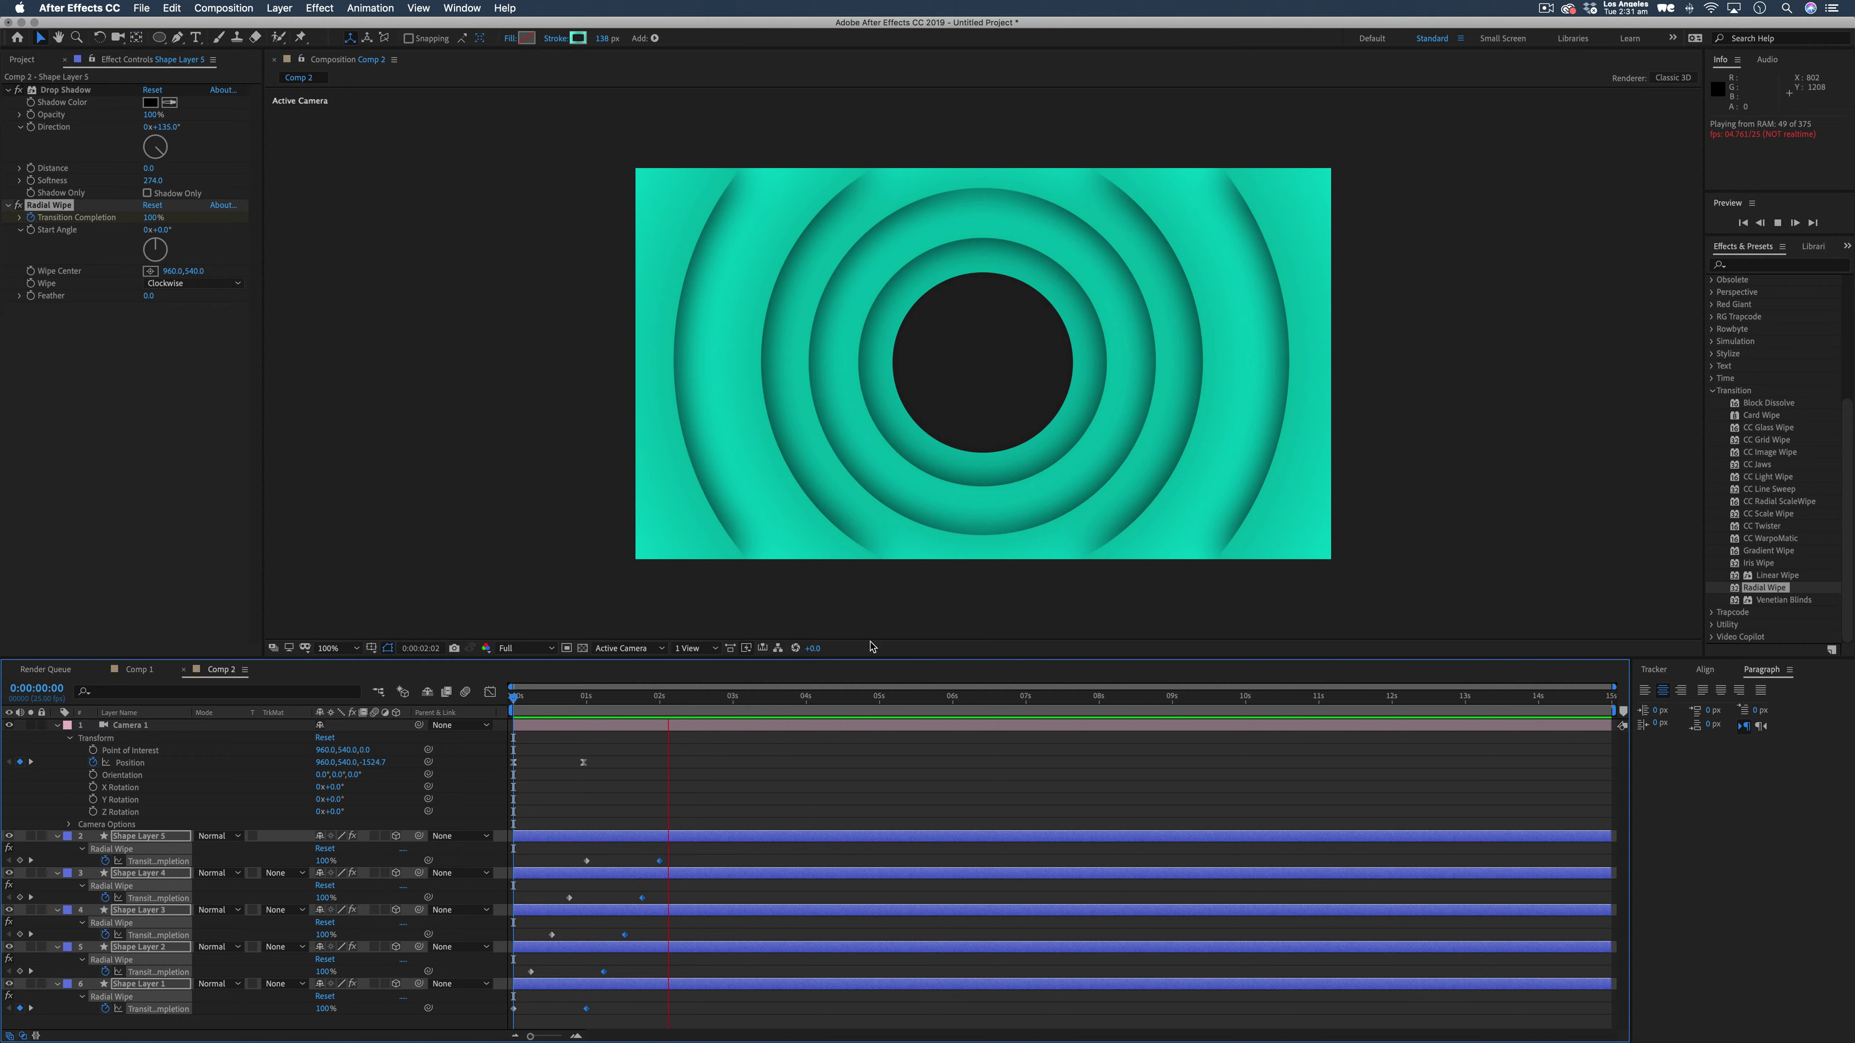
key("space")
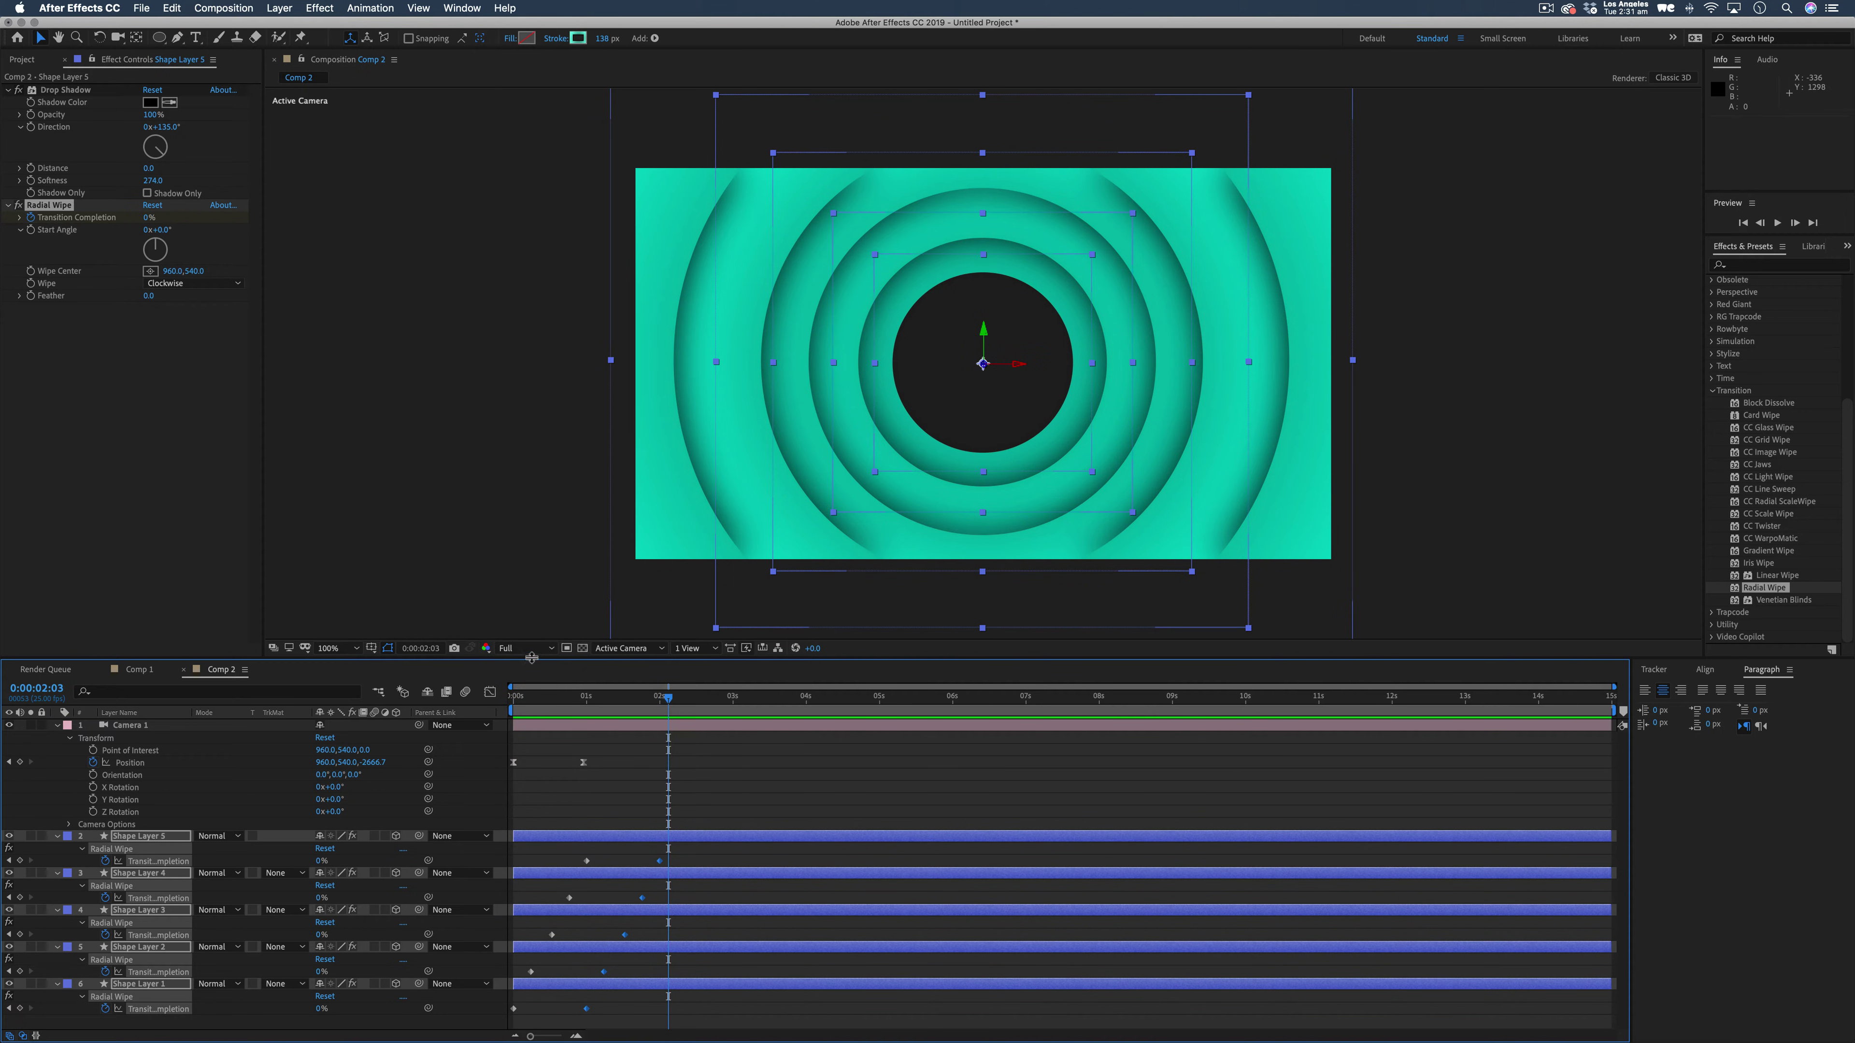
Set the preview resolution to Third, and play the ring wipes from the start, stopping at 0:00:01:04.
left_click(536, 656)
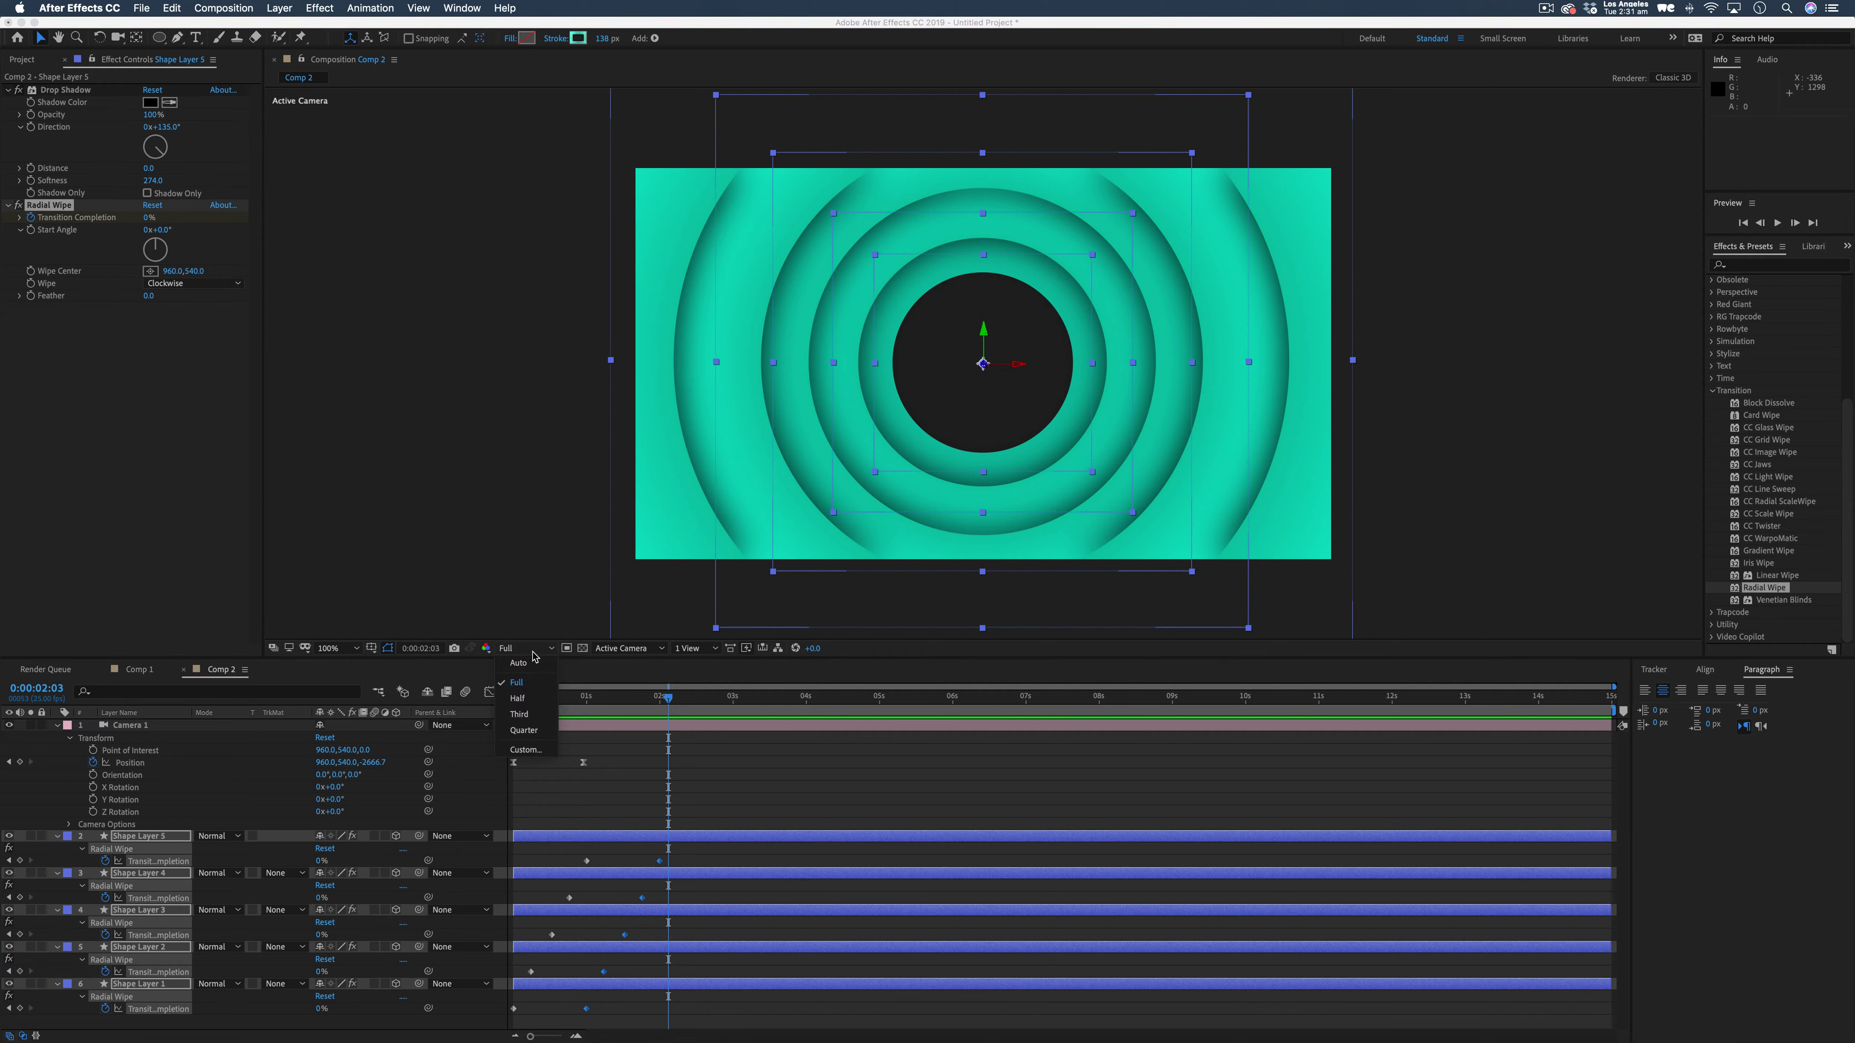
left_click(536, 716)
left_click_drag(598, 699, 458, 698)
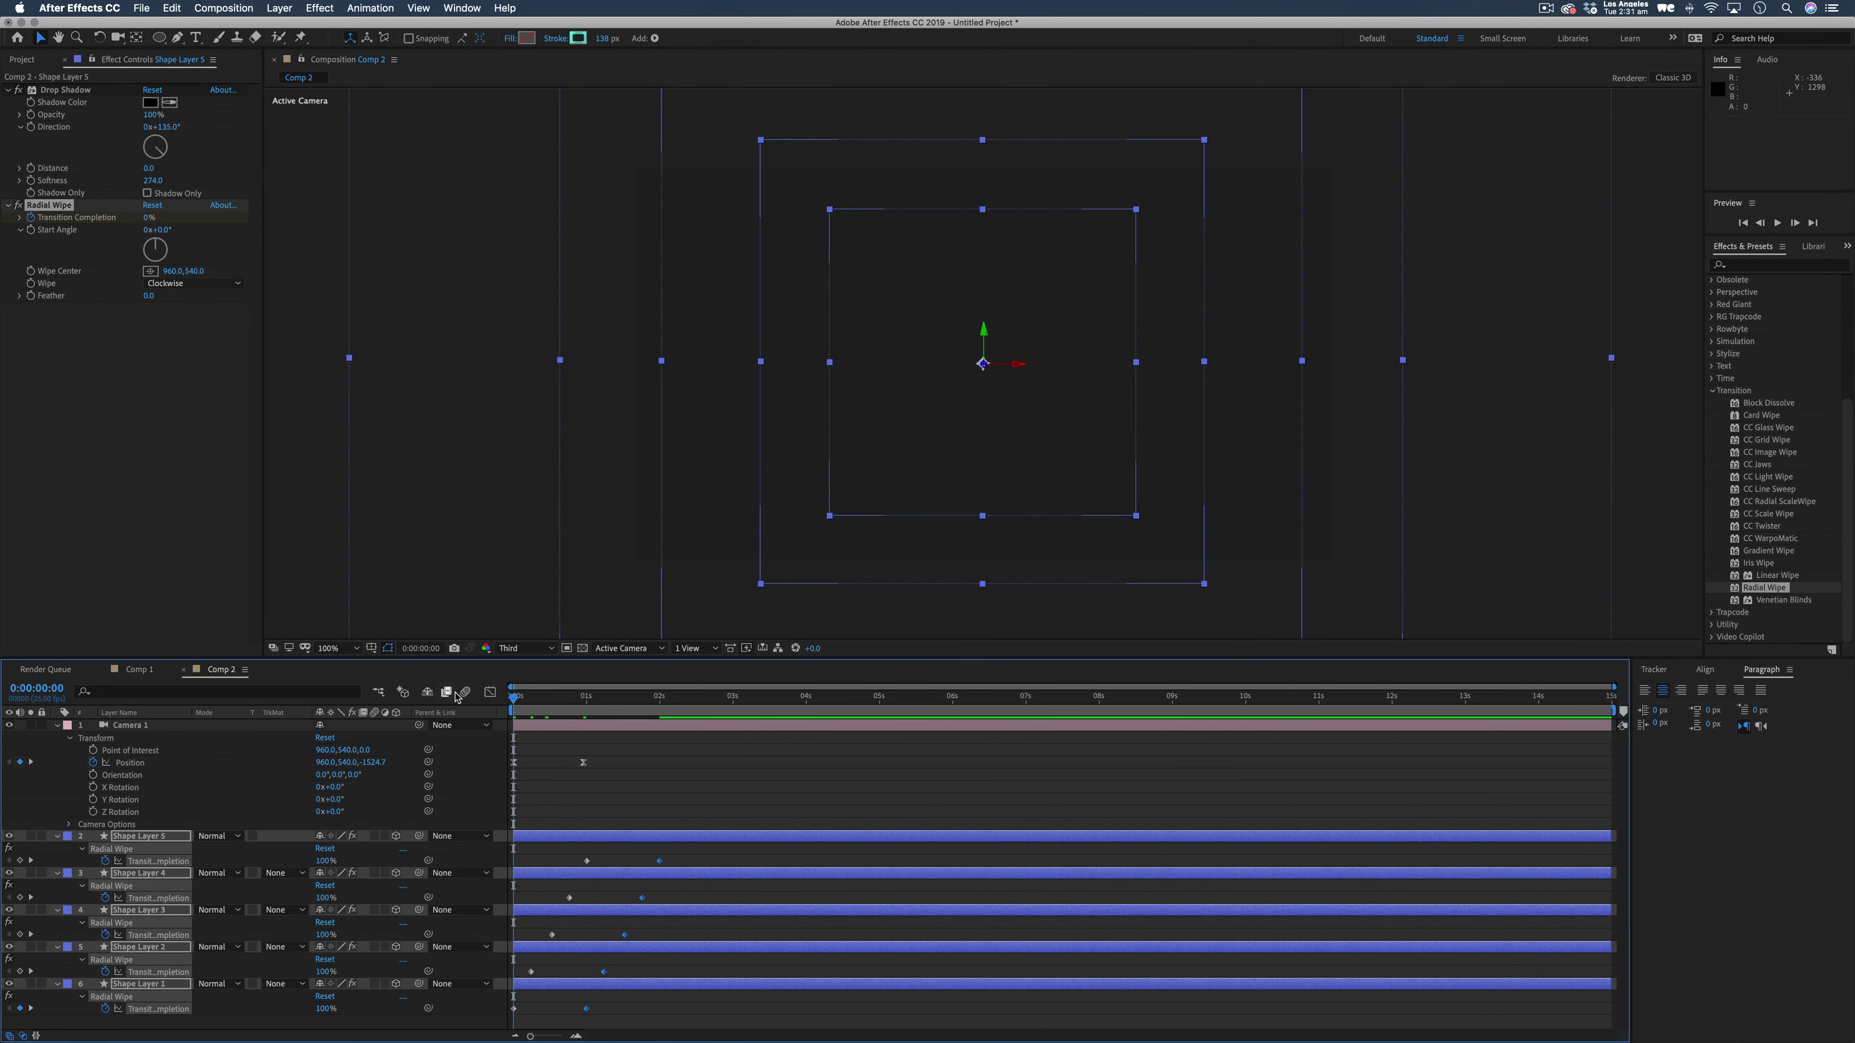
key("space")
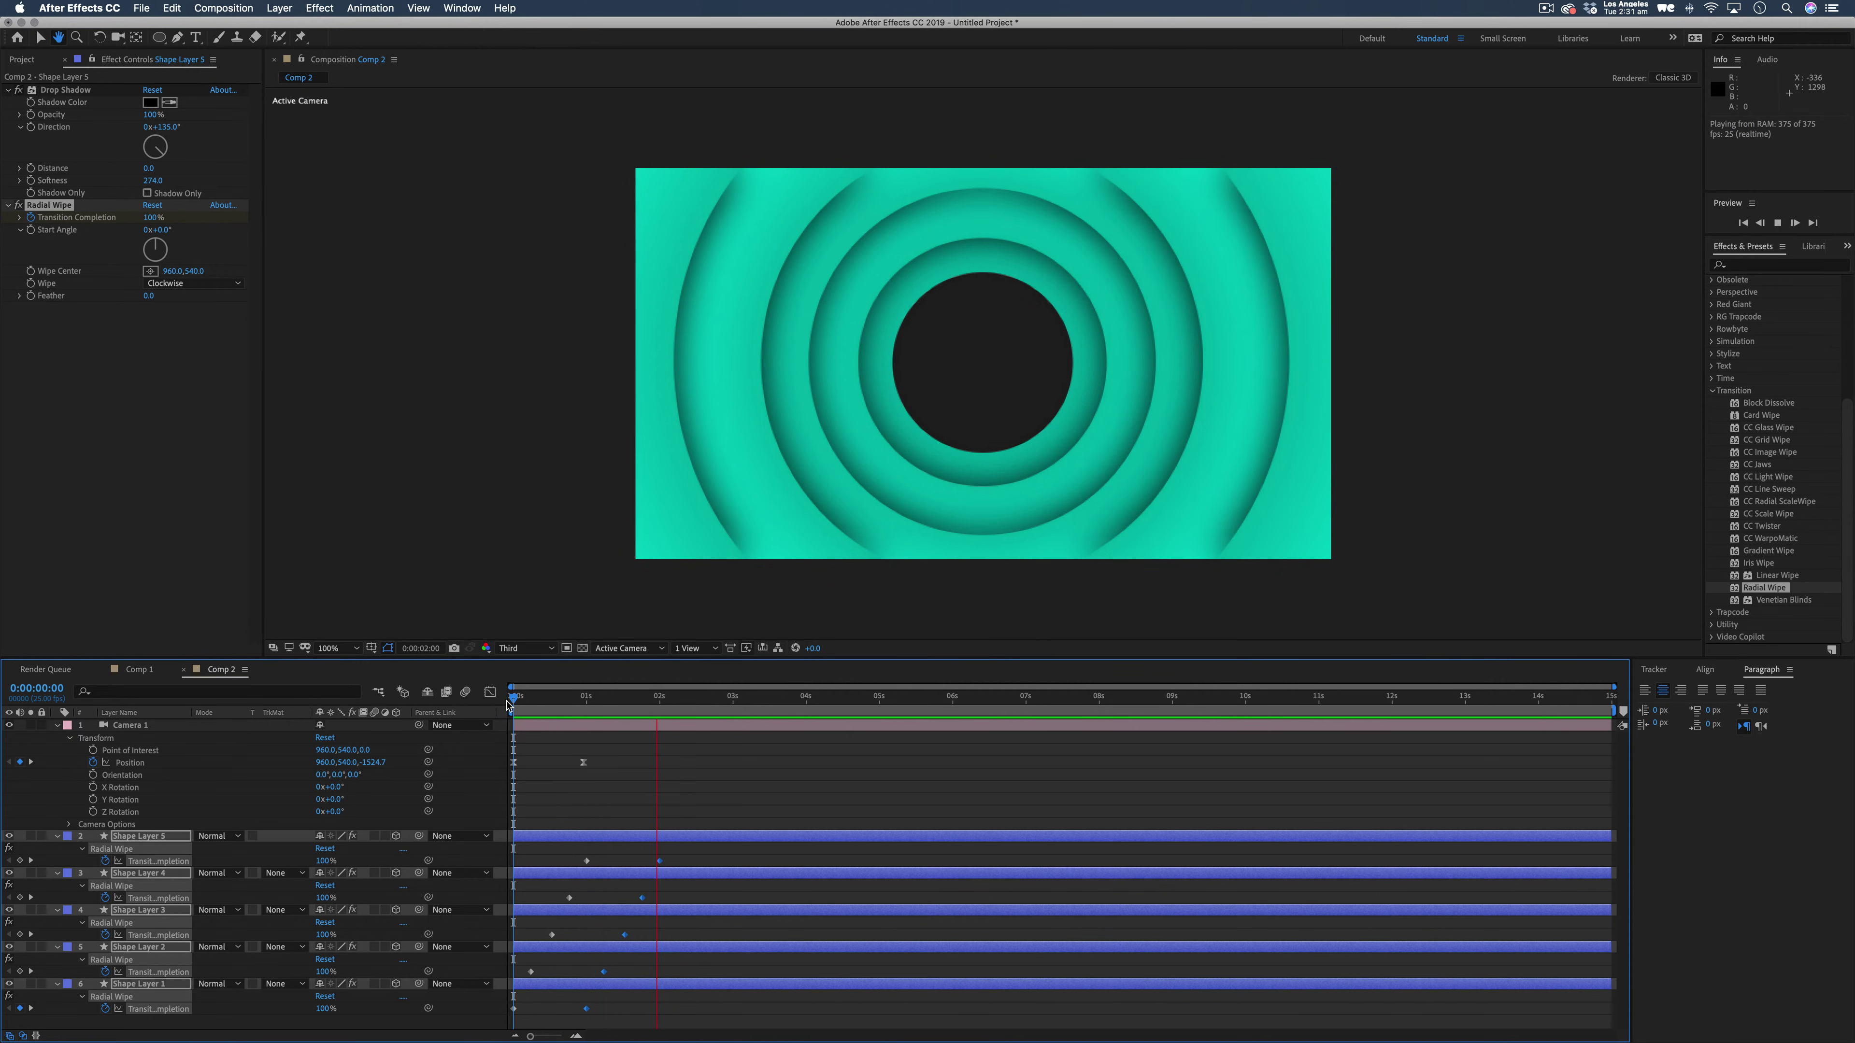
key("space")
key("space")
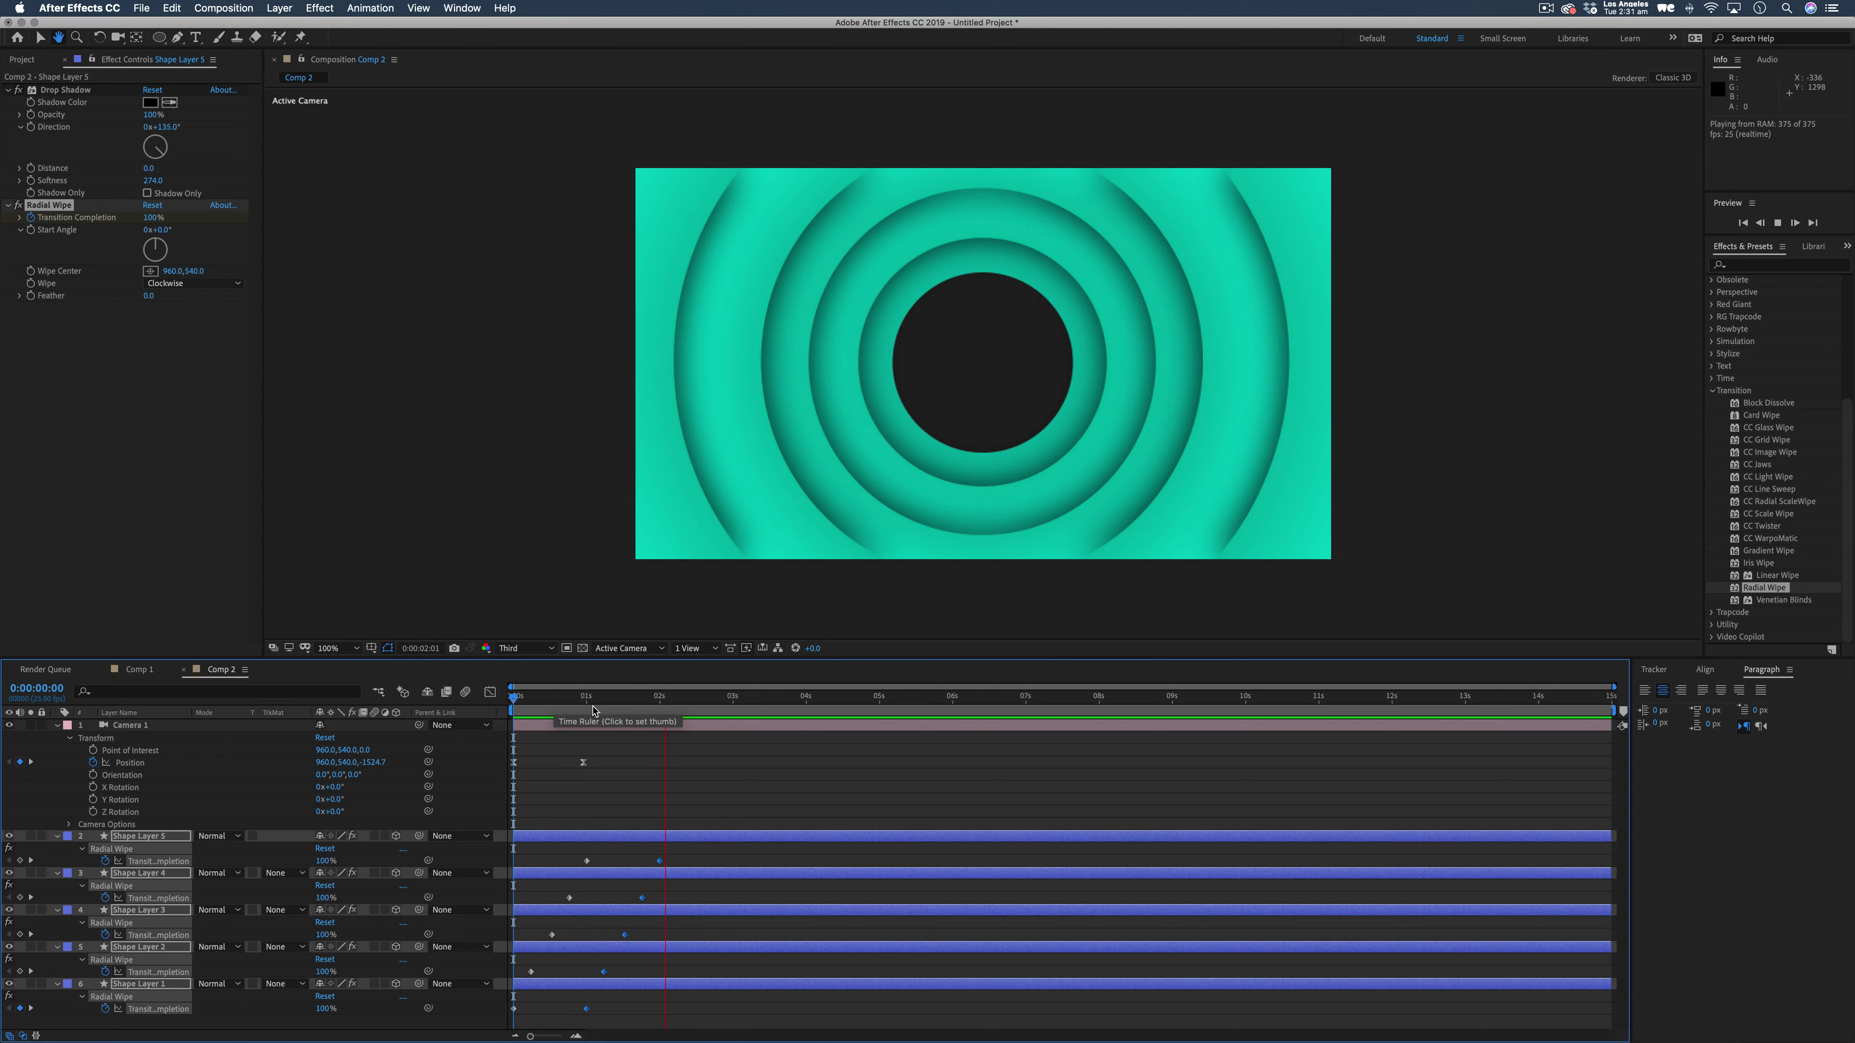
left_click_drag(594, 710, 598, 707)
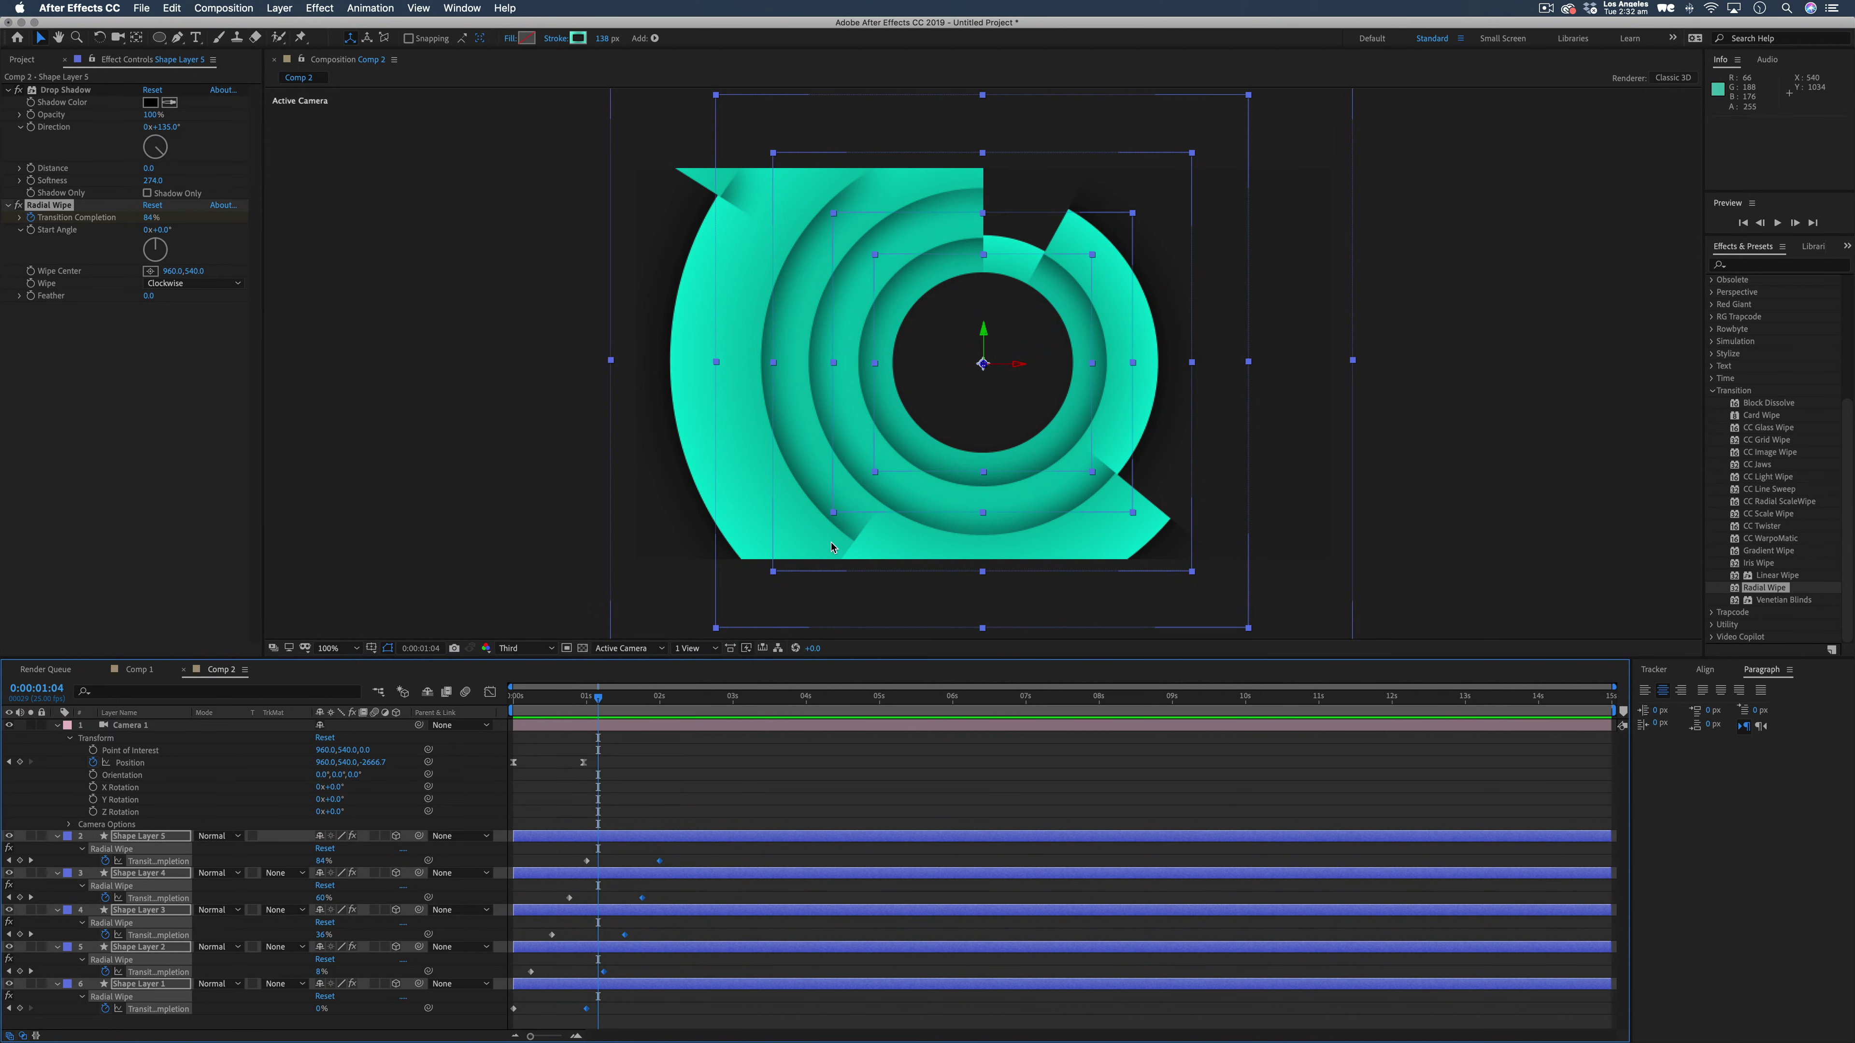
Apply the "Wiggle - position" animation preset to Shape Layers 1 to 5.
left_click(624, 798)
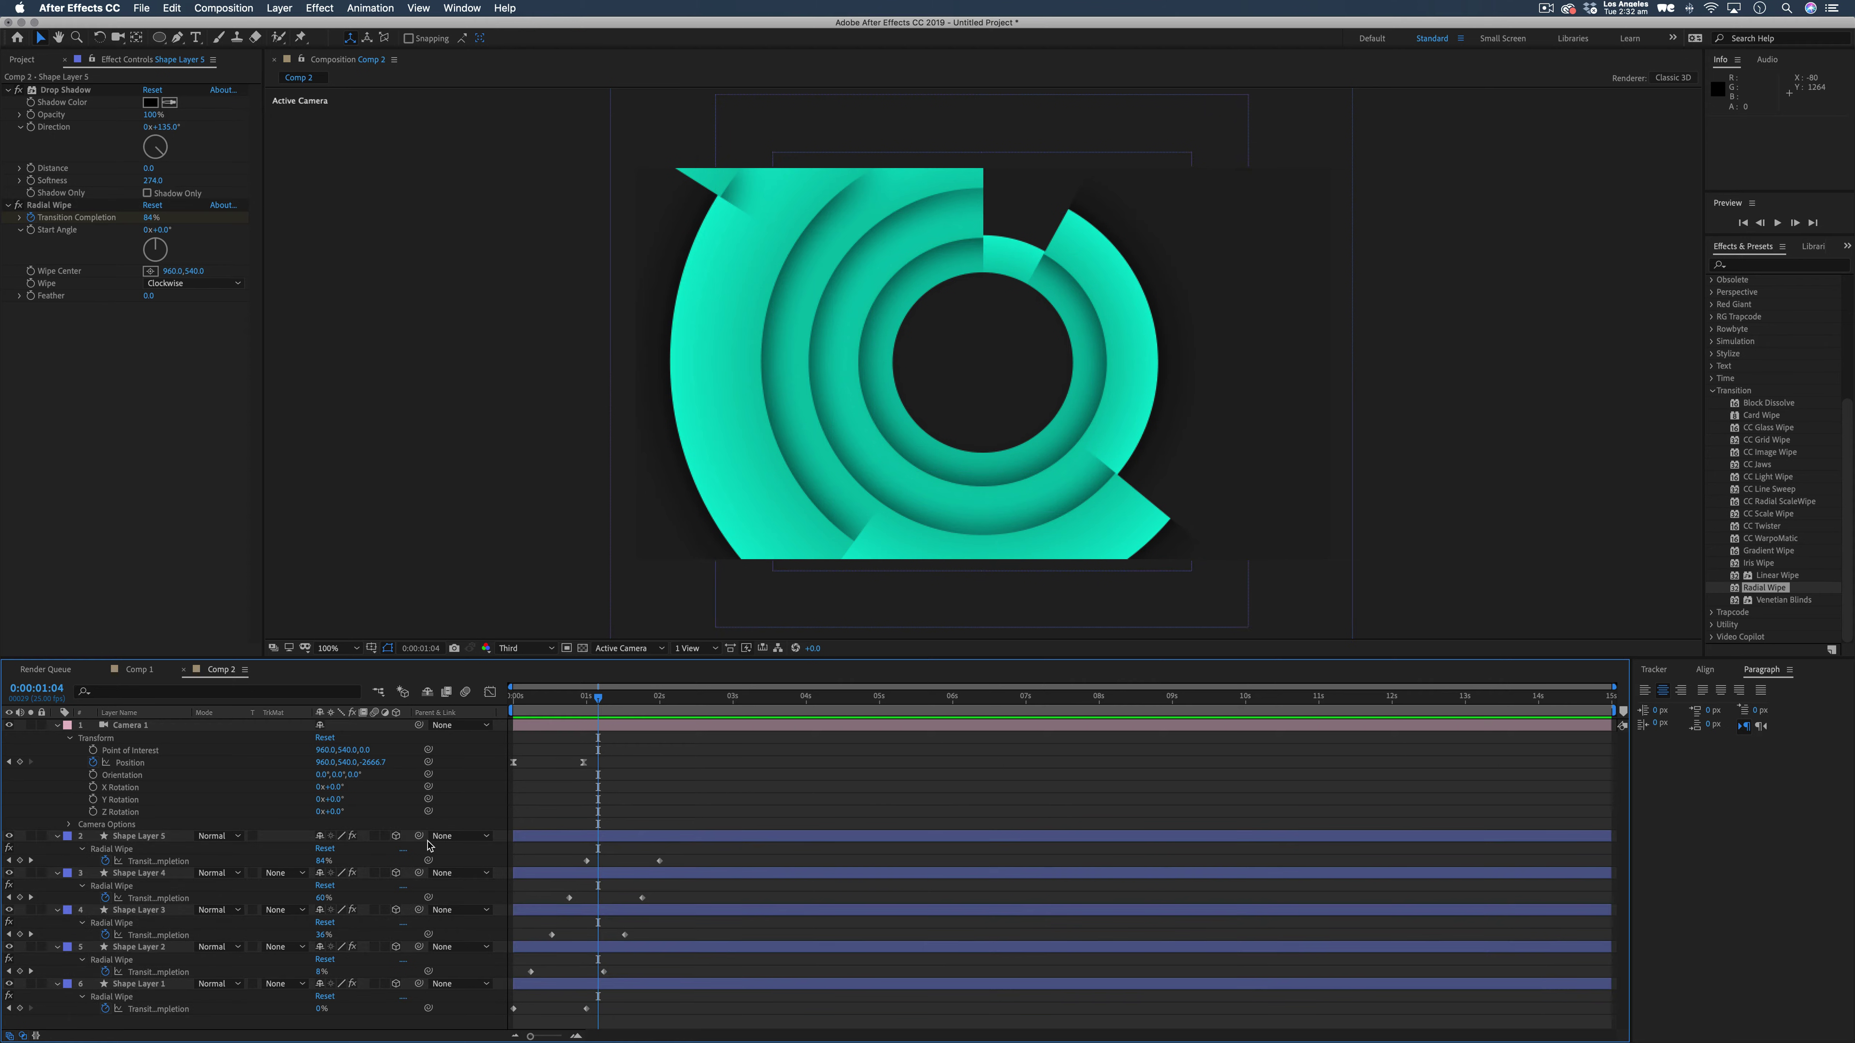
left_click(145, 838)
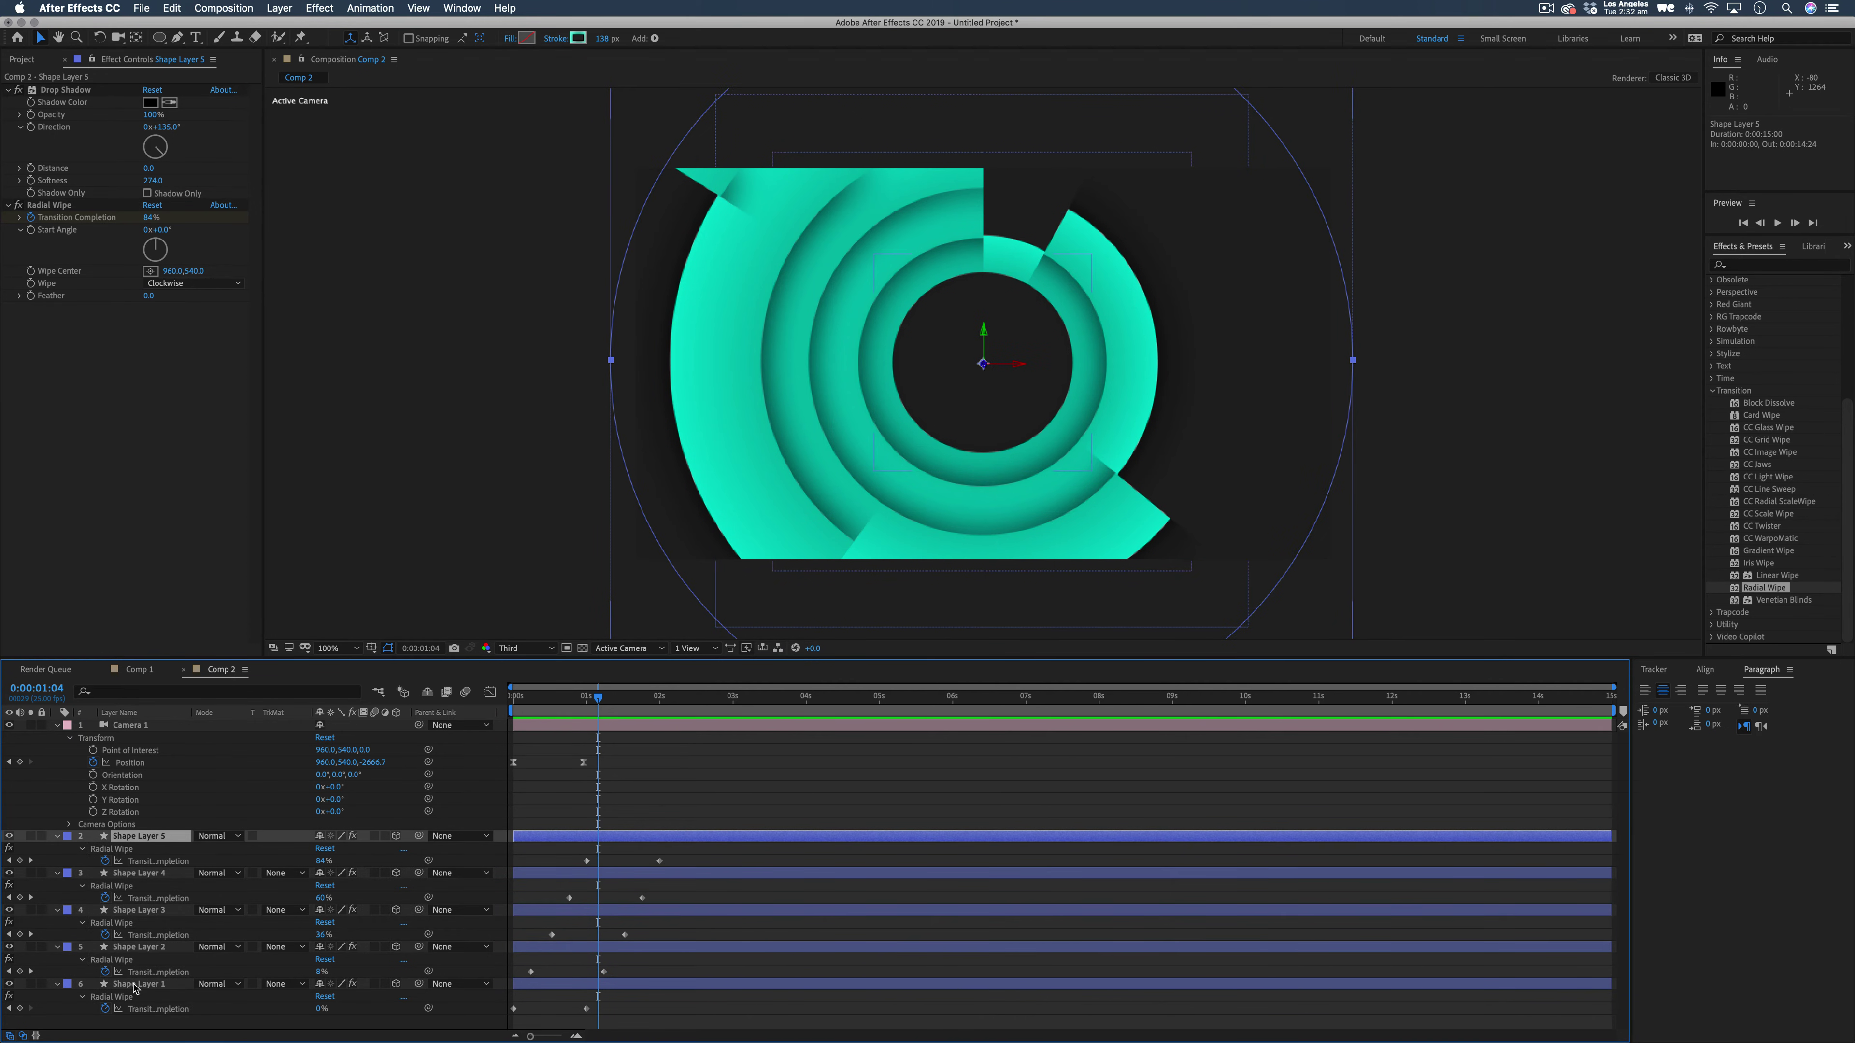
left_click(135, 986, "shift")
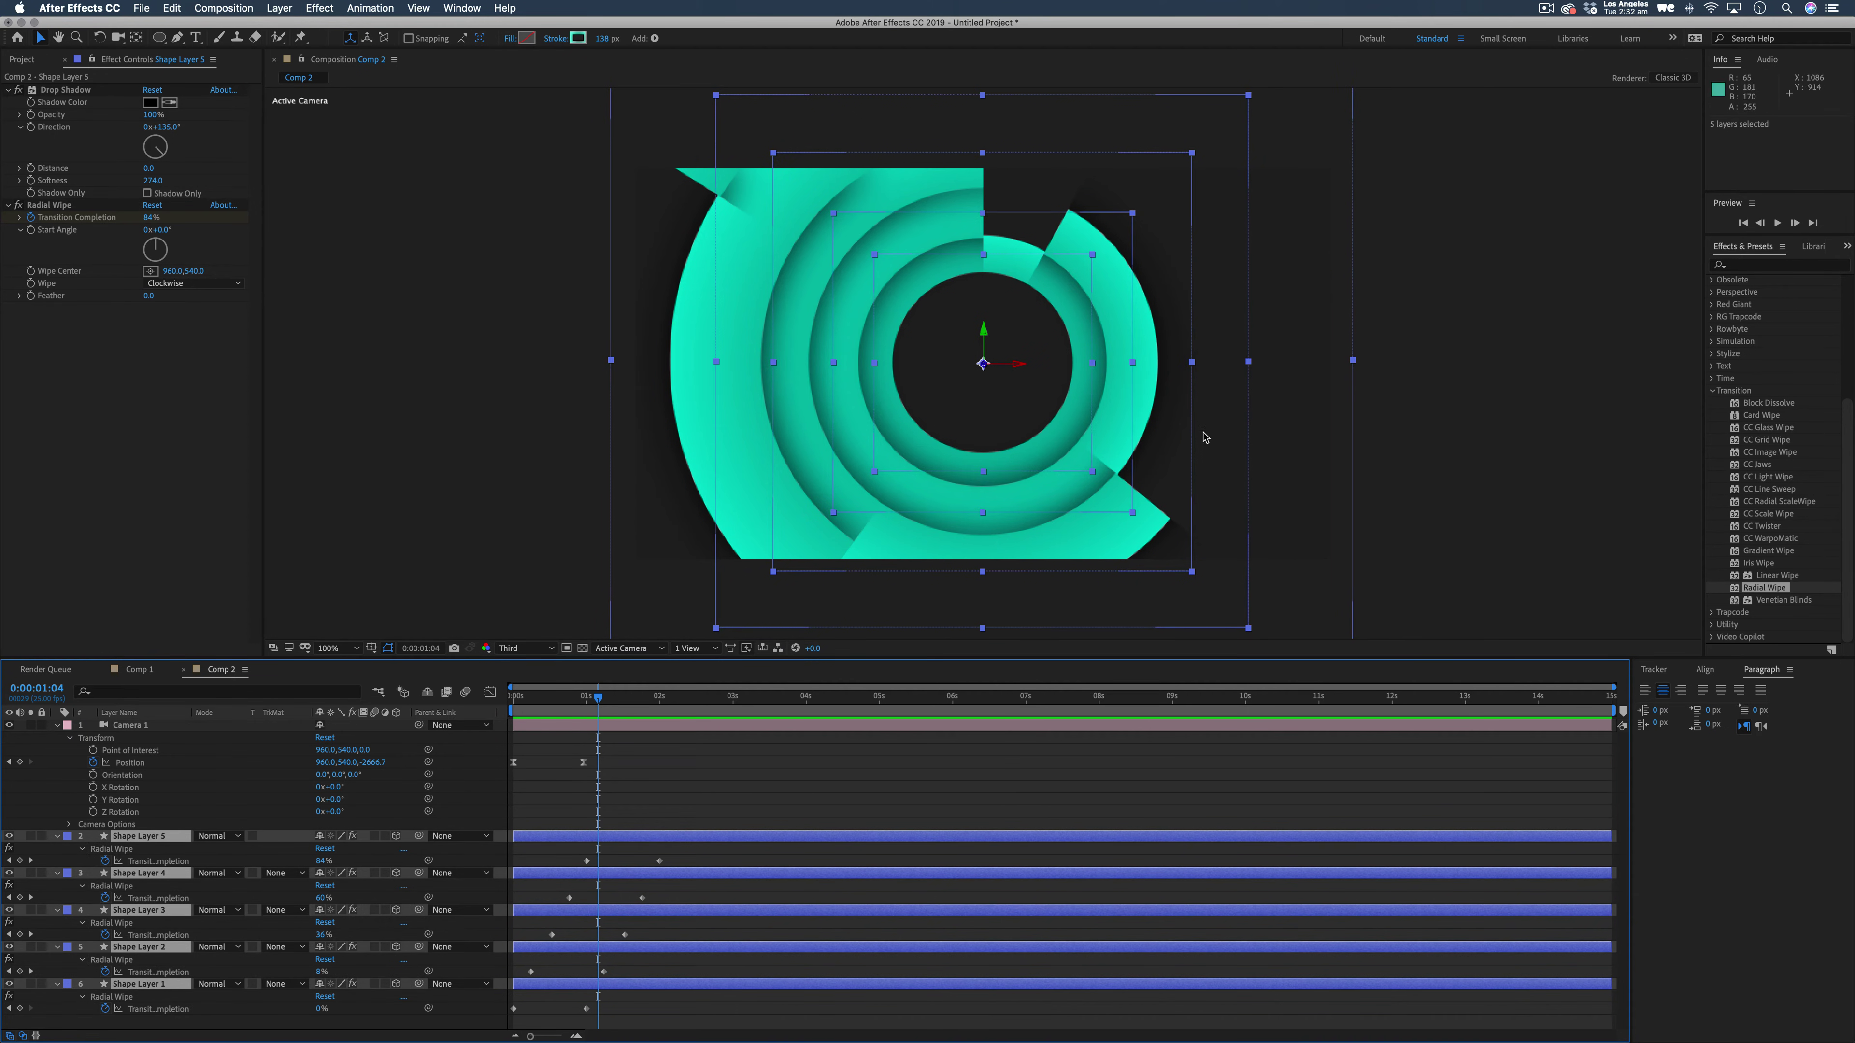
left_click(1767, 265)
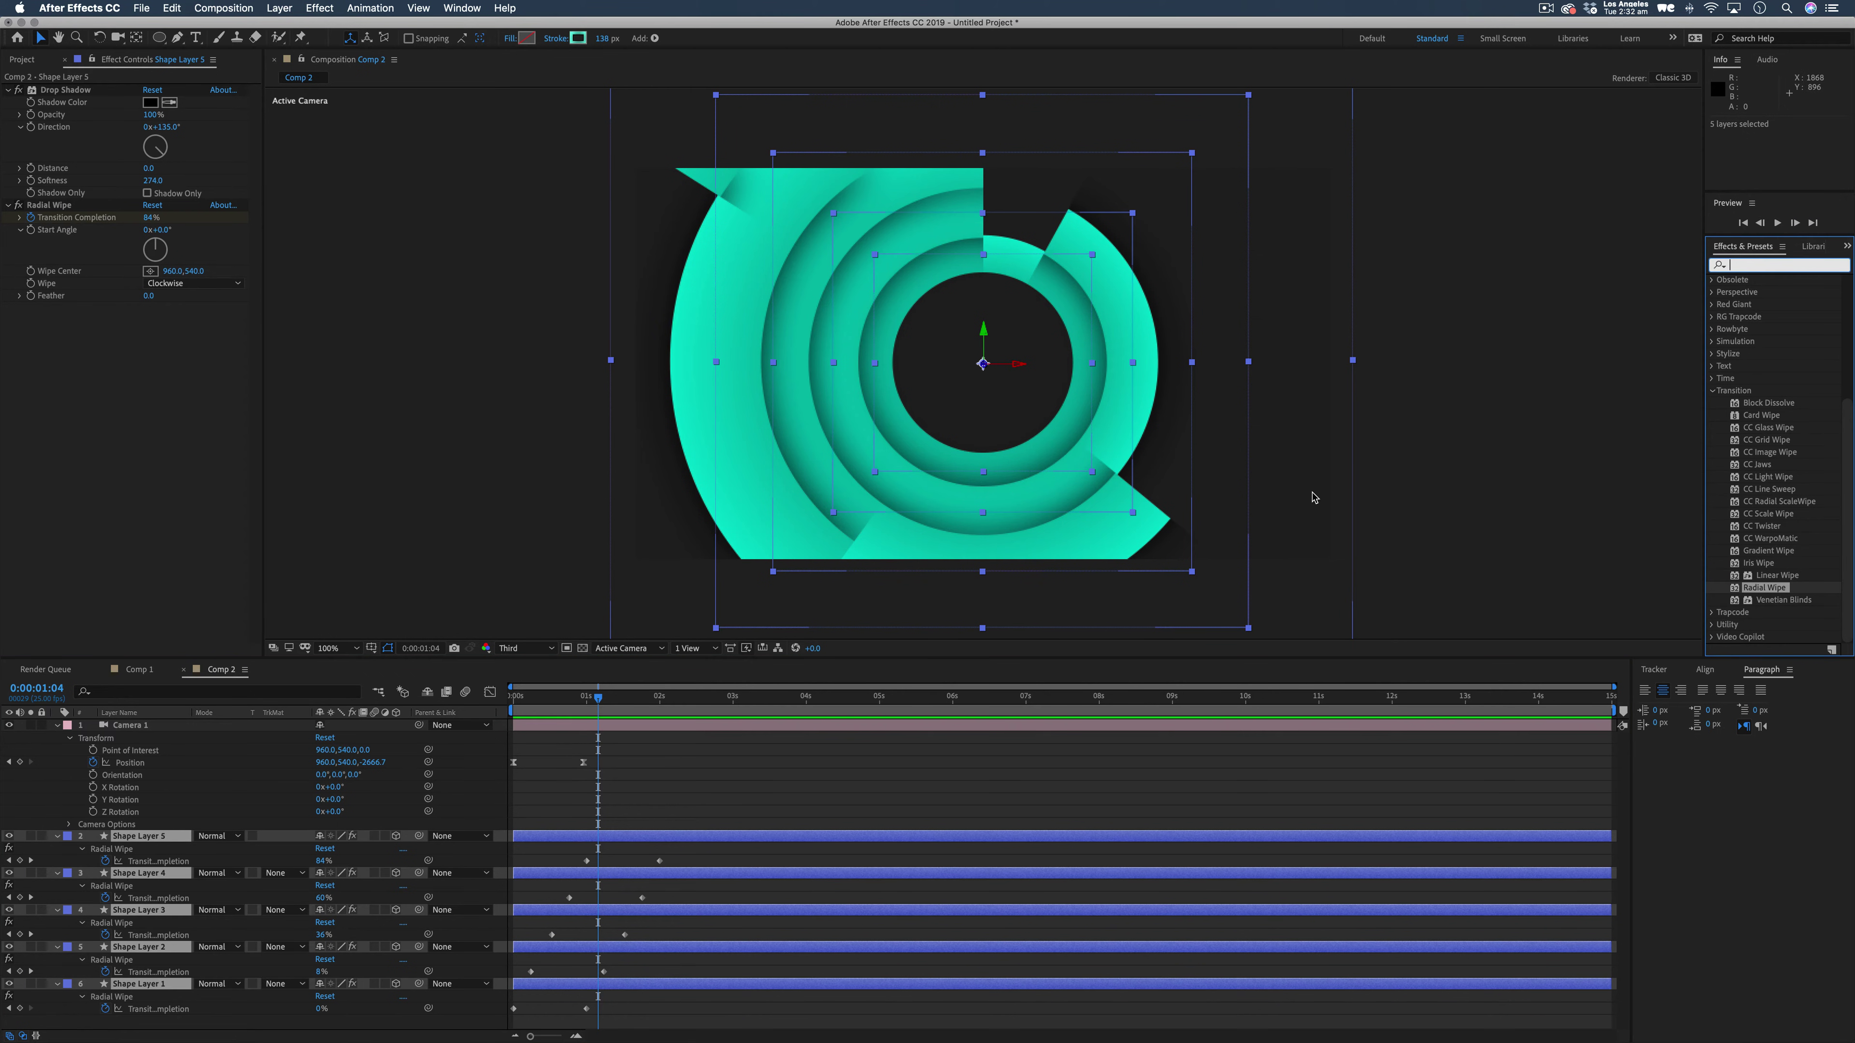
type("wiggle")
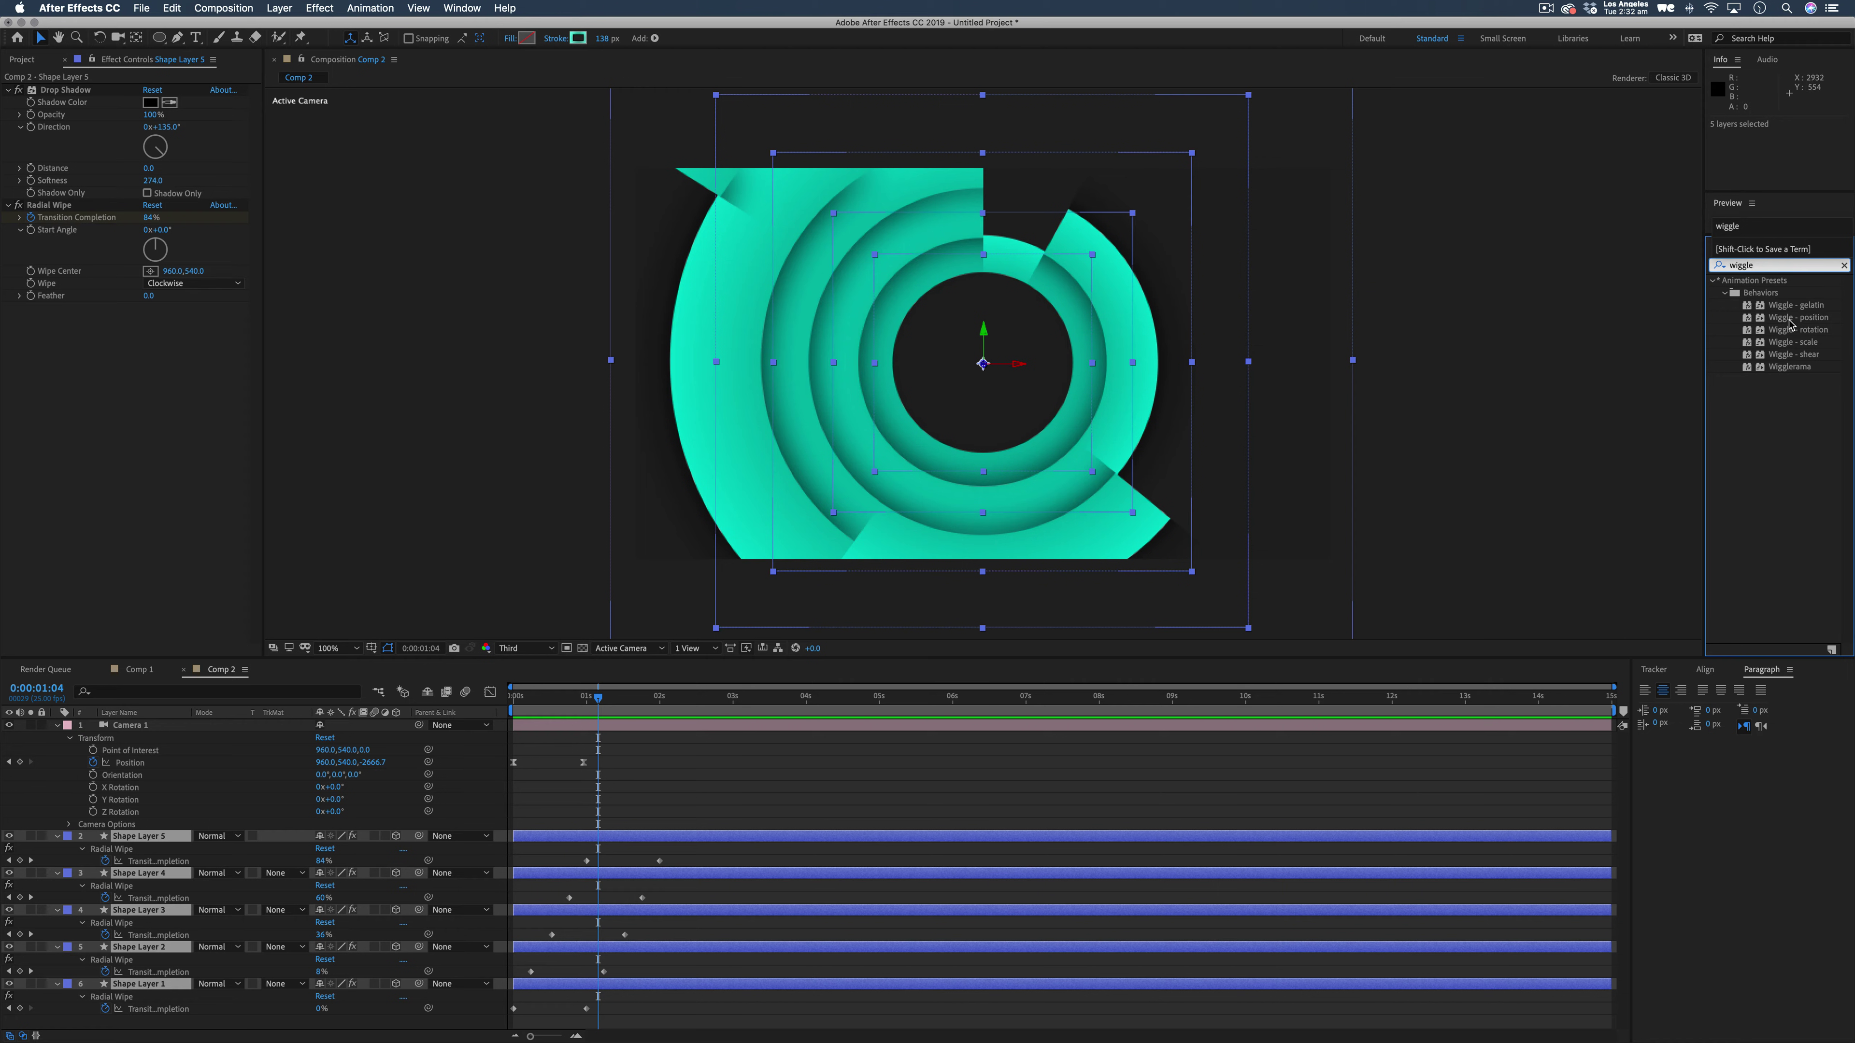
key("Return")
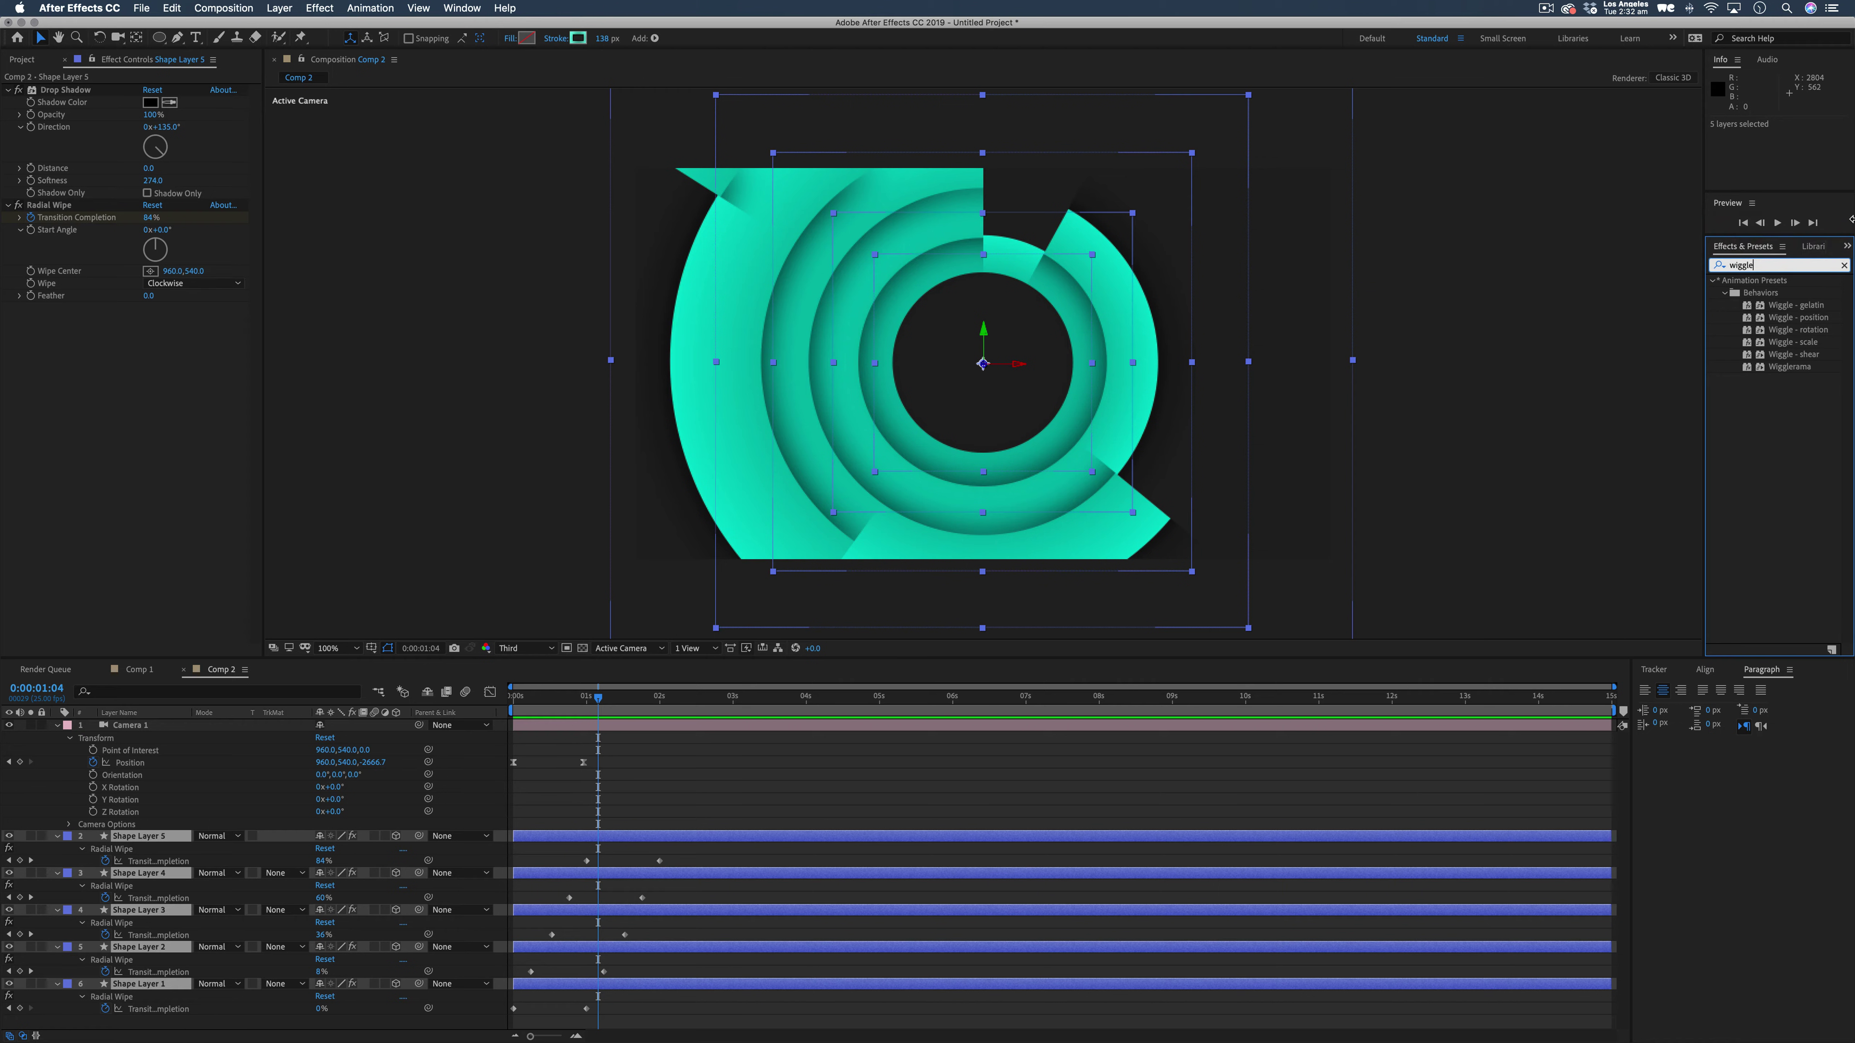
double_click(1784, 319)
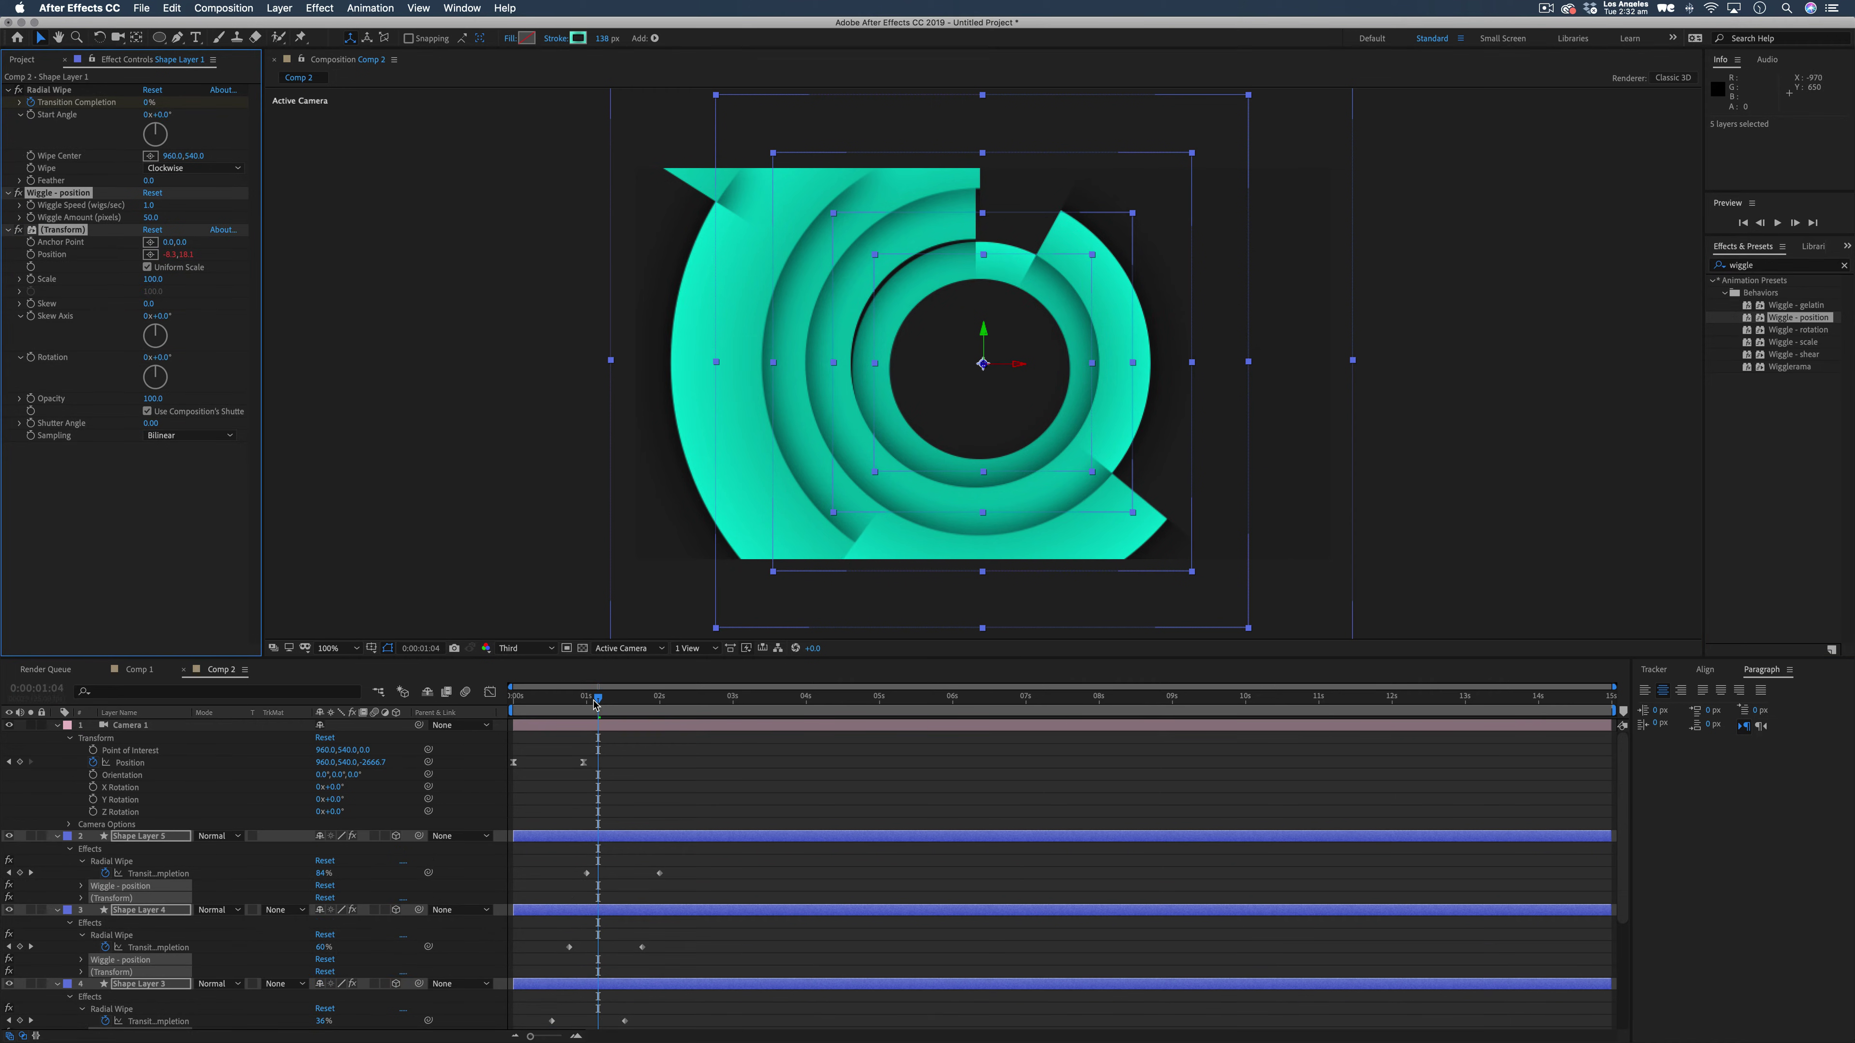
Preview the rings' wiggle from 0:00:00:08, and set Wiggle Amount to 10 pixels on the five shape layers.
left_click_drag(598, 698, 536, 704)
key("space")
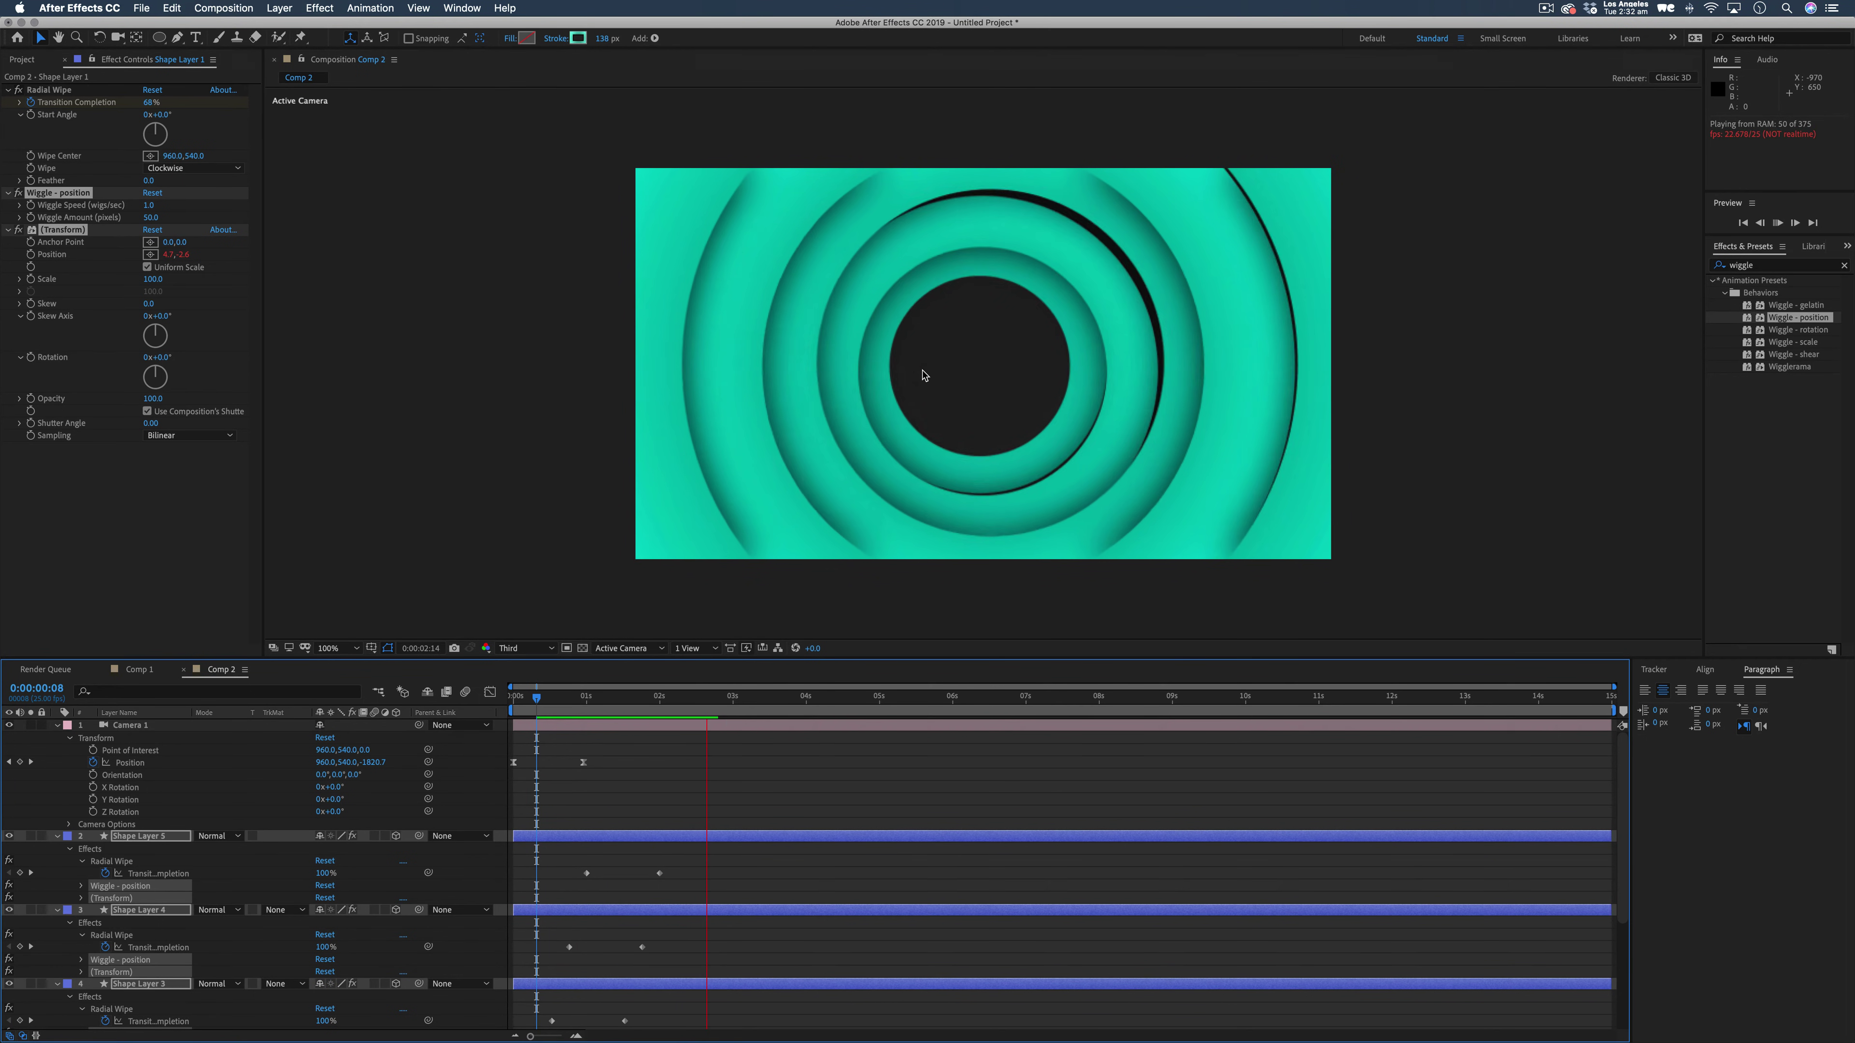
key("space")
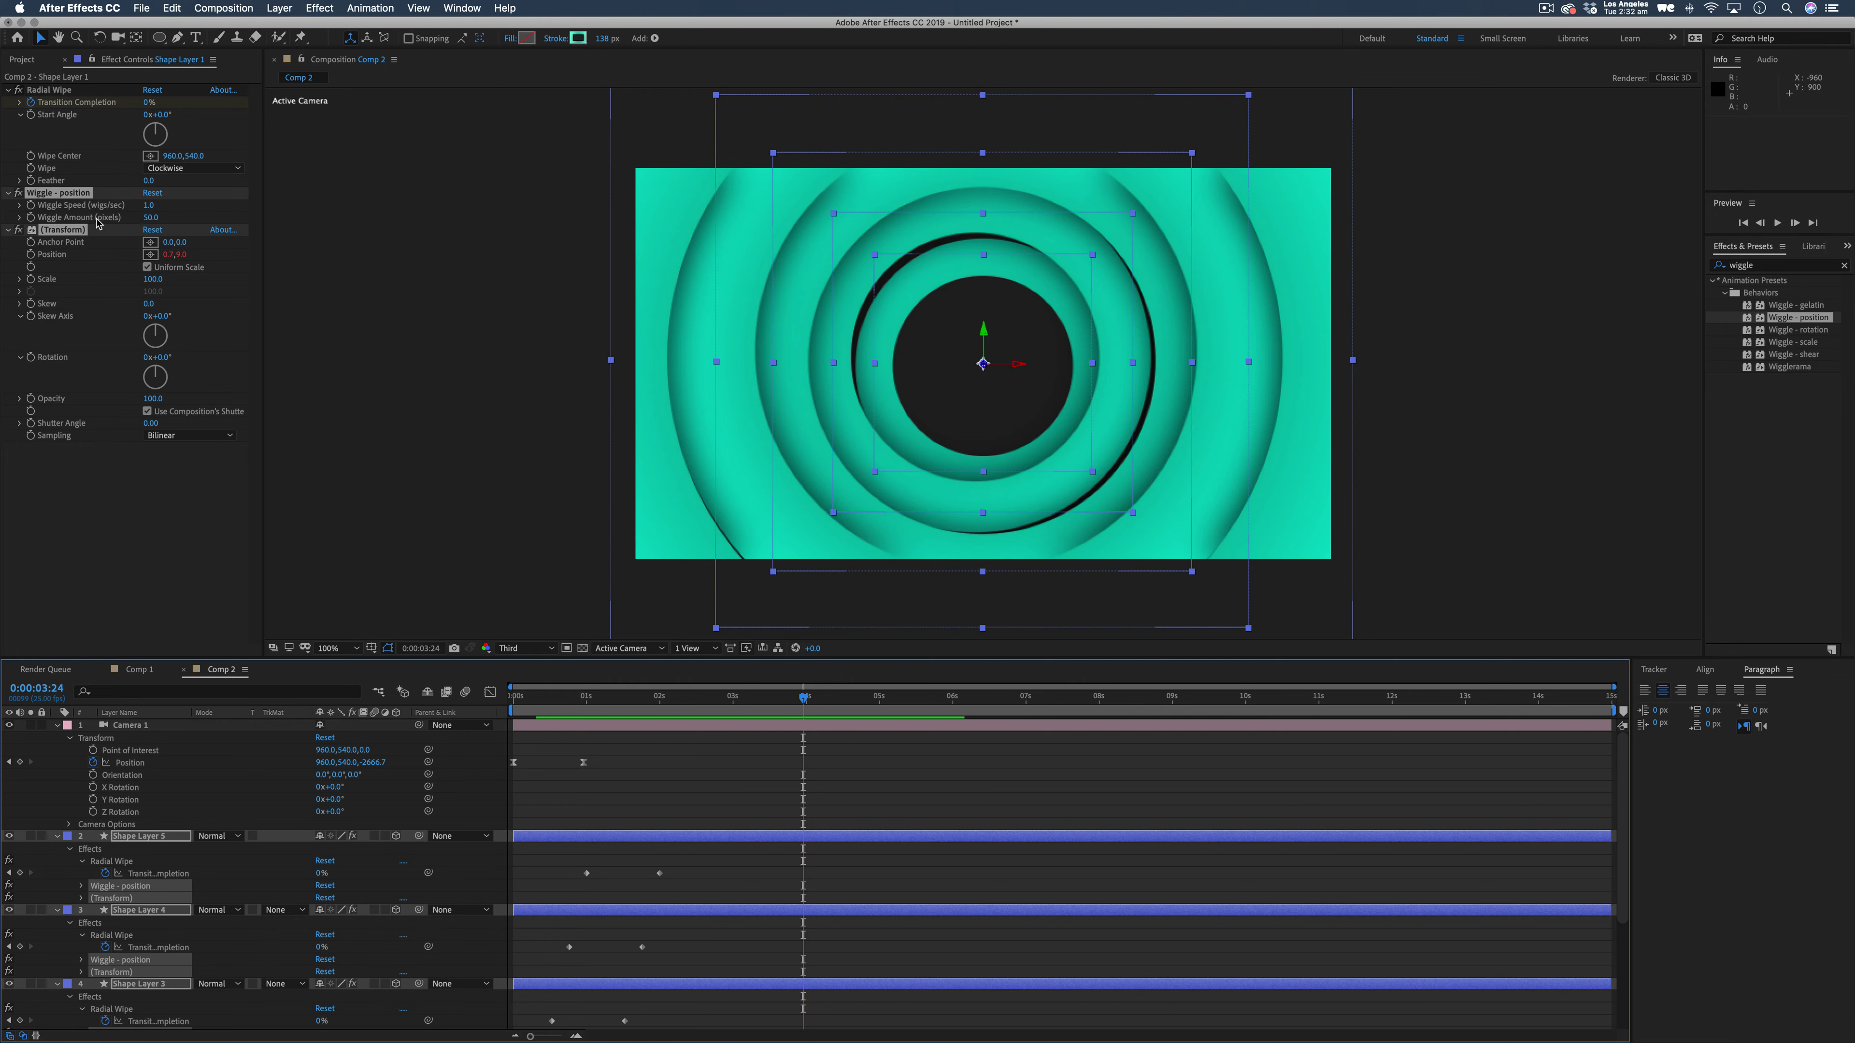
left_click_drag(148, 220, 126, 226)
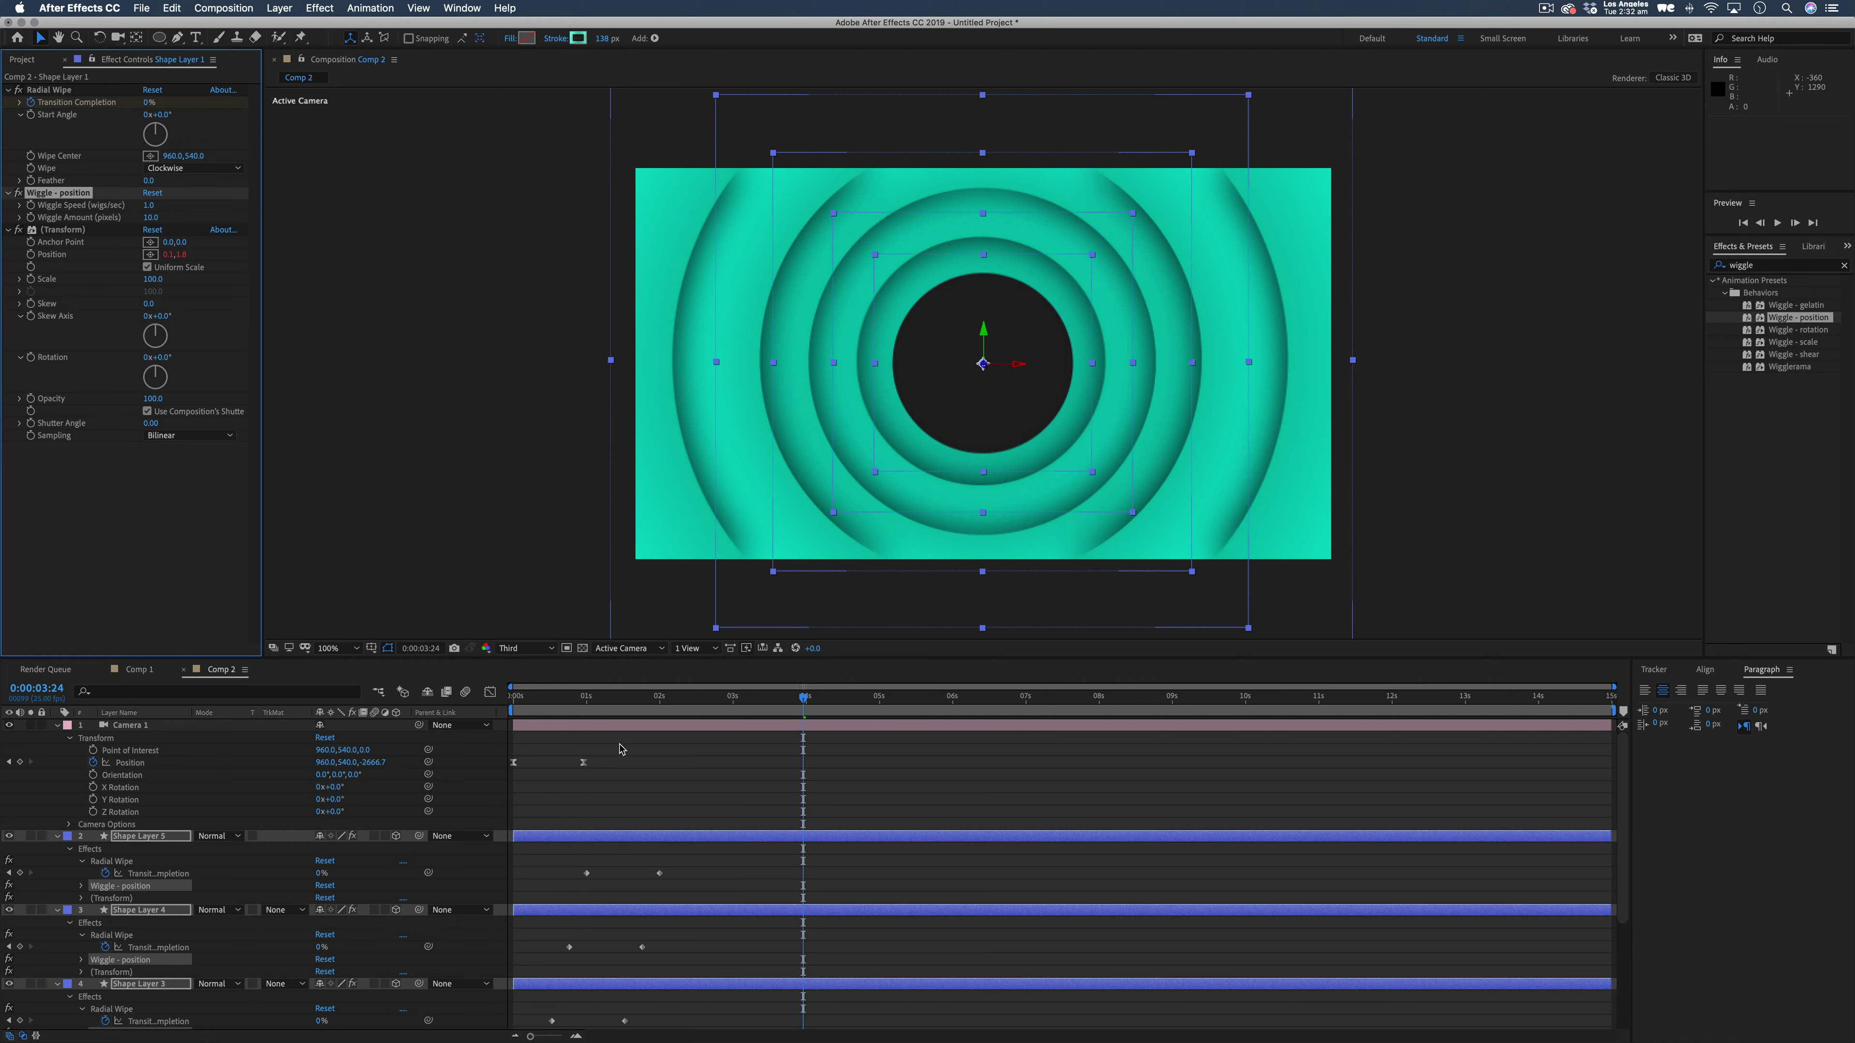
Play the composition from the first frame to check the rings' wiggle, stopping at 0:00:03:07.
left_click_drag(611, 700, 478, 712)
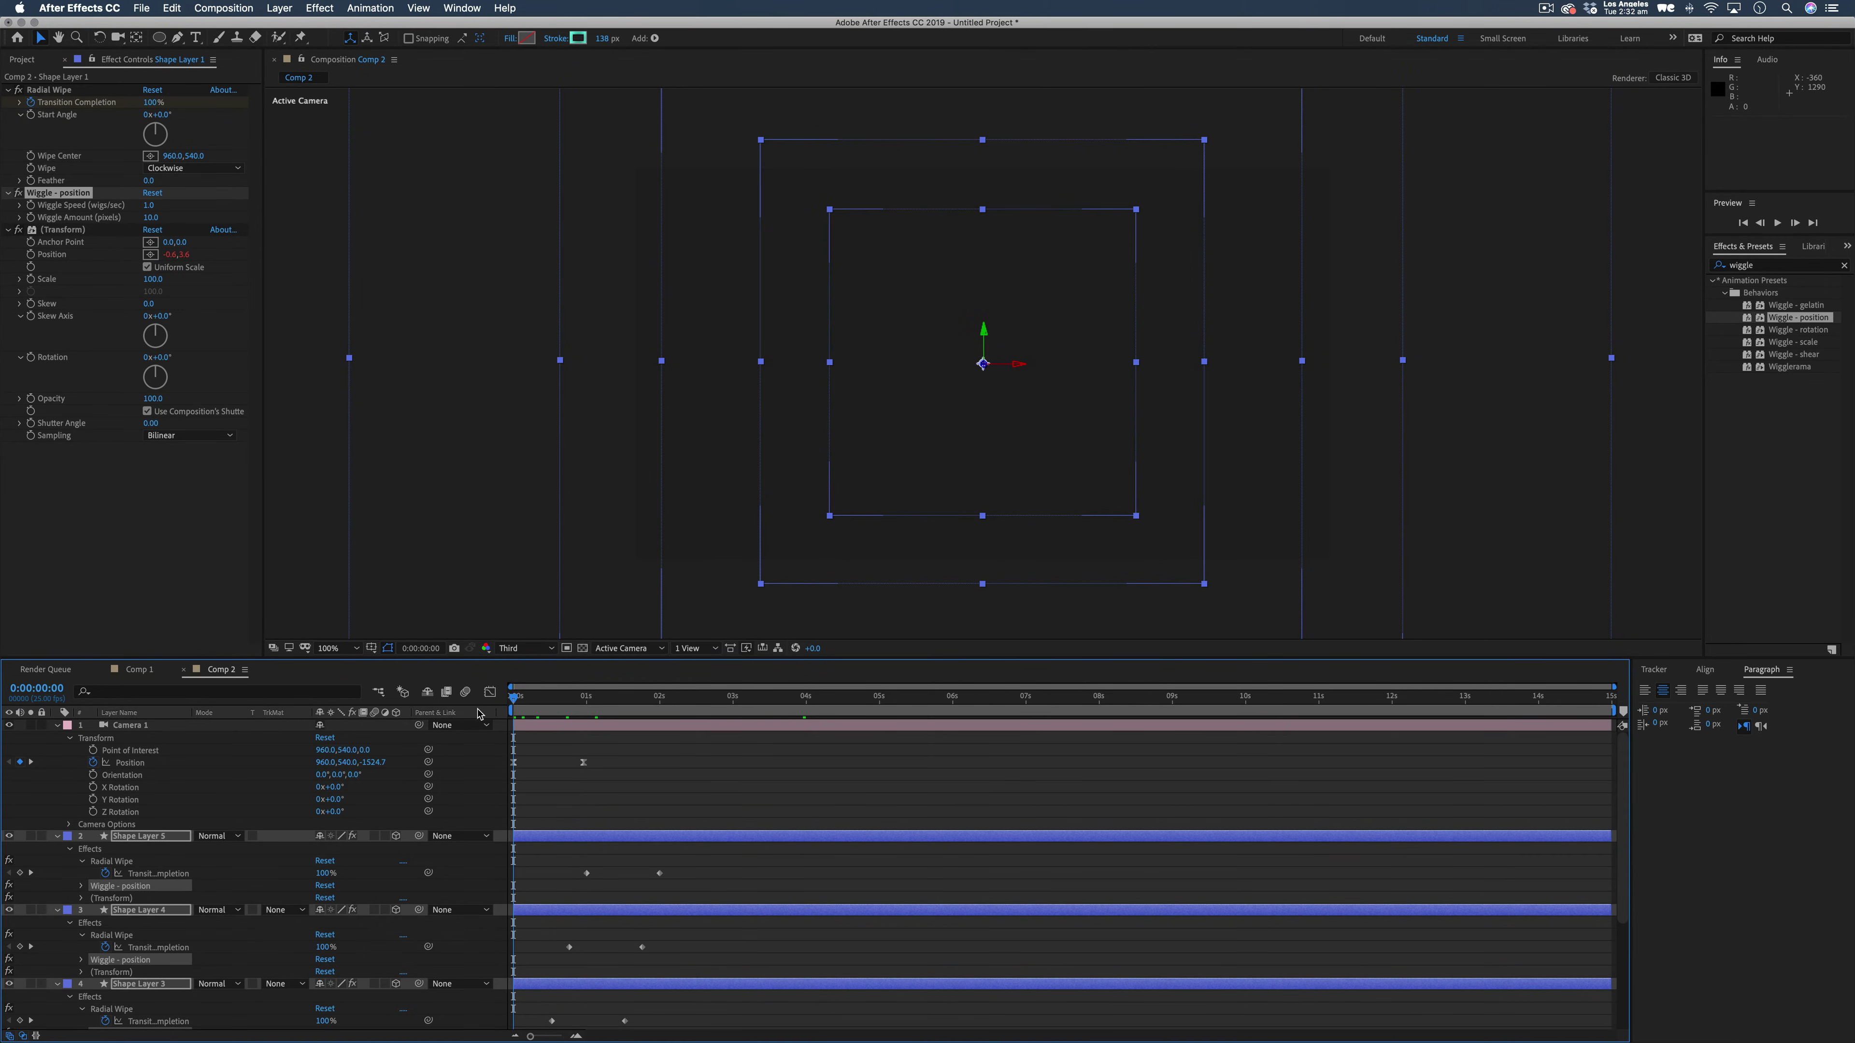
key("space")
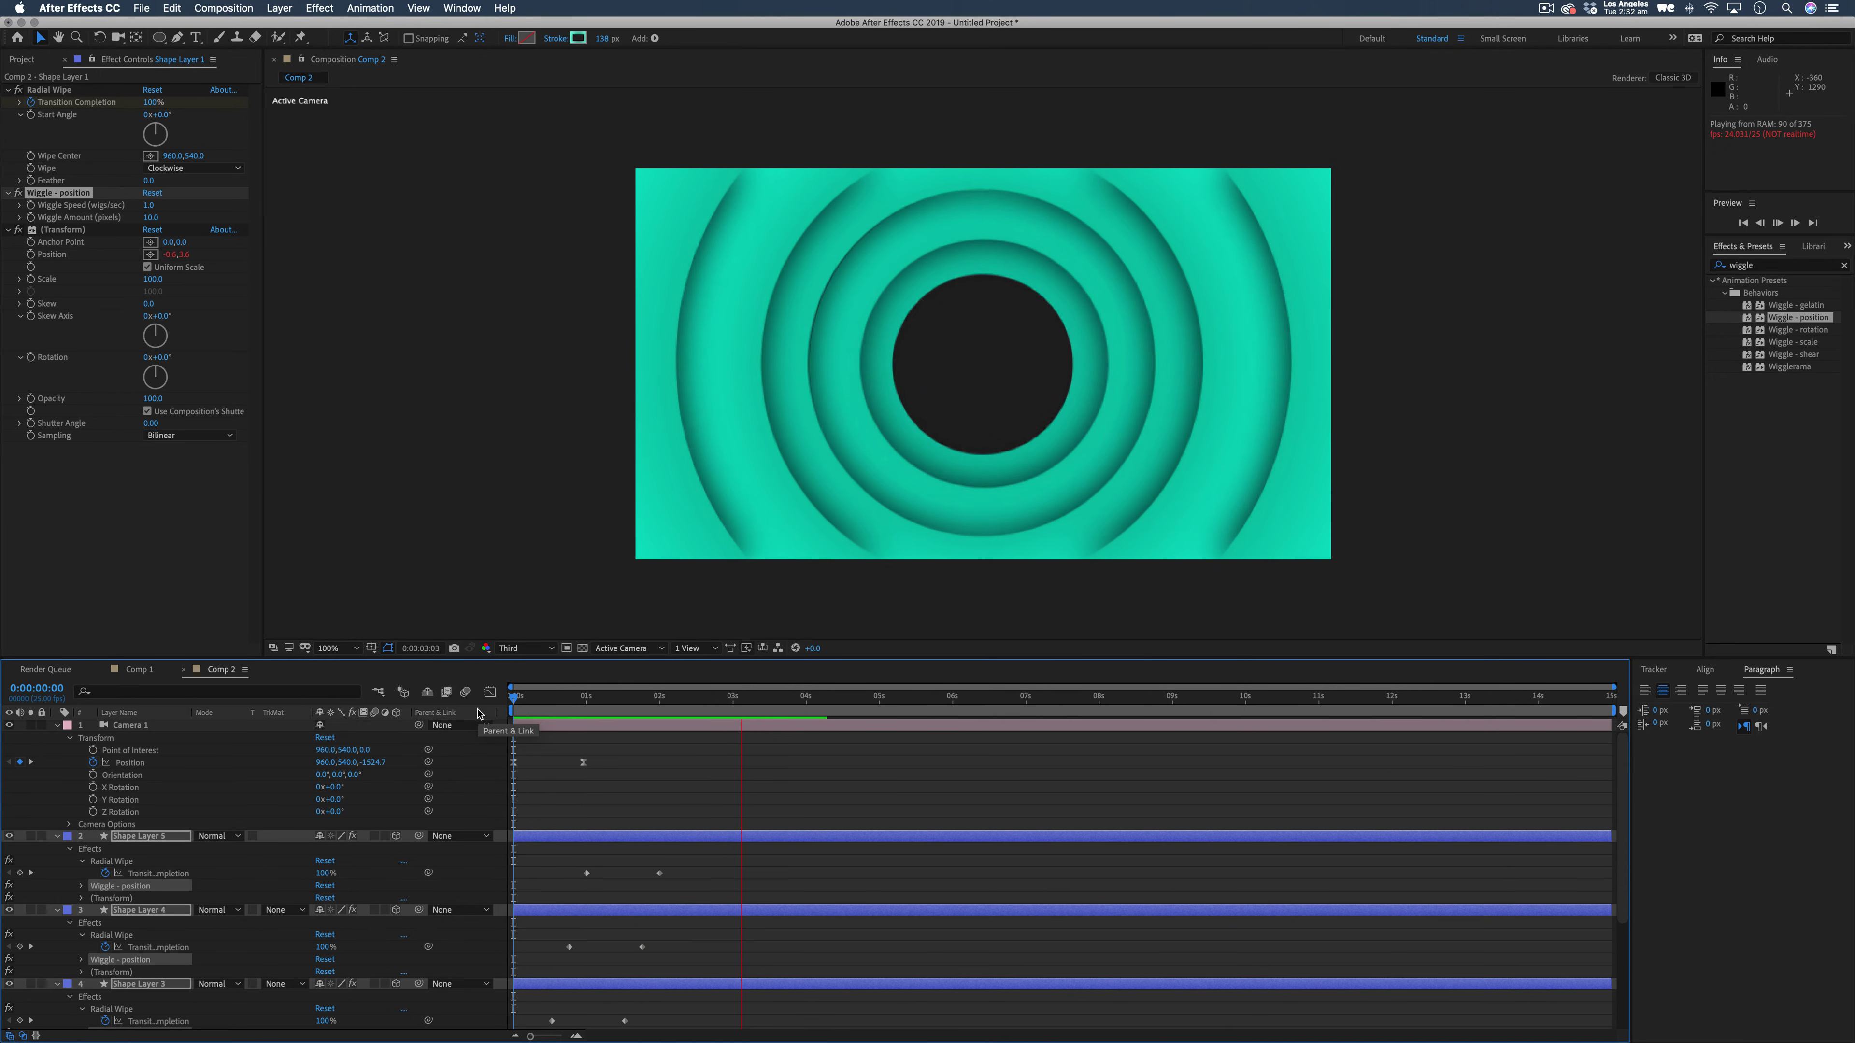
key("space")
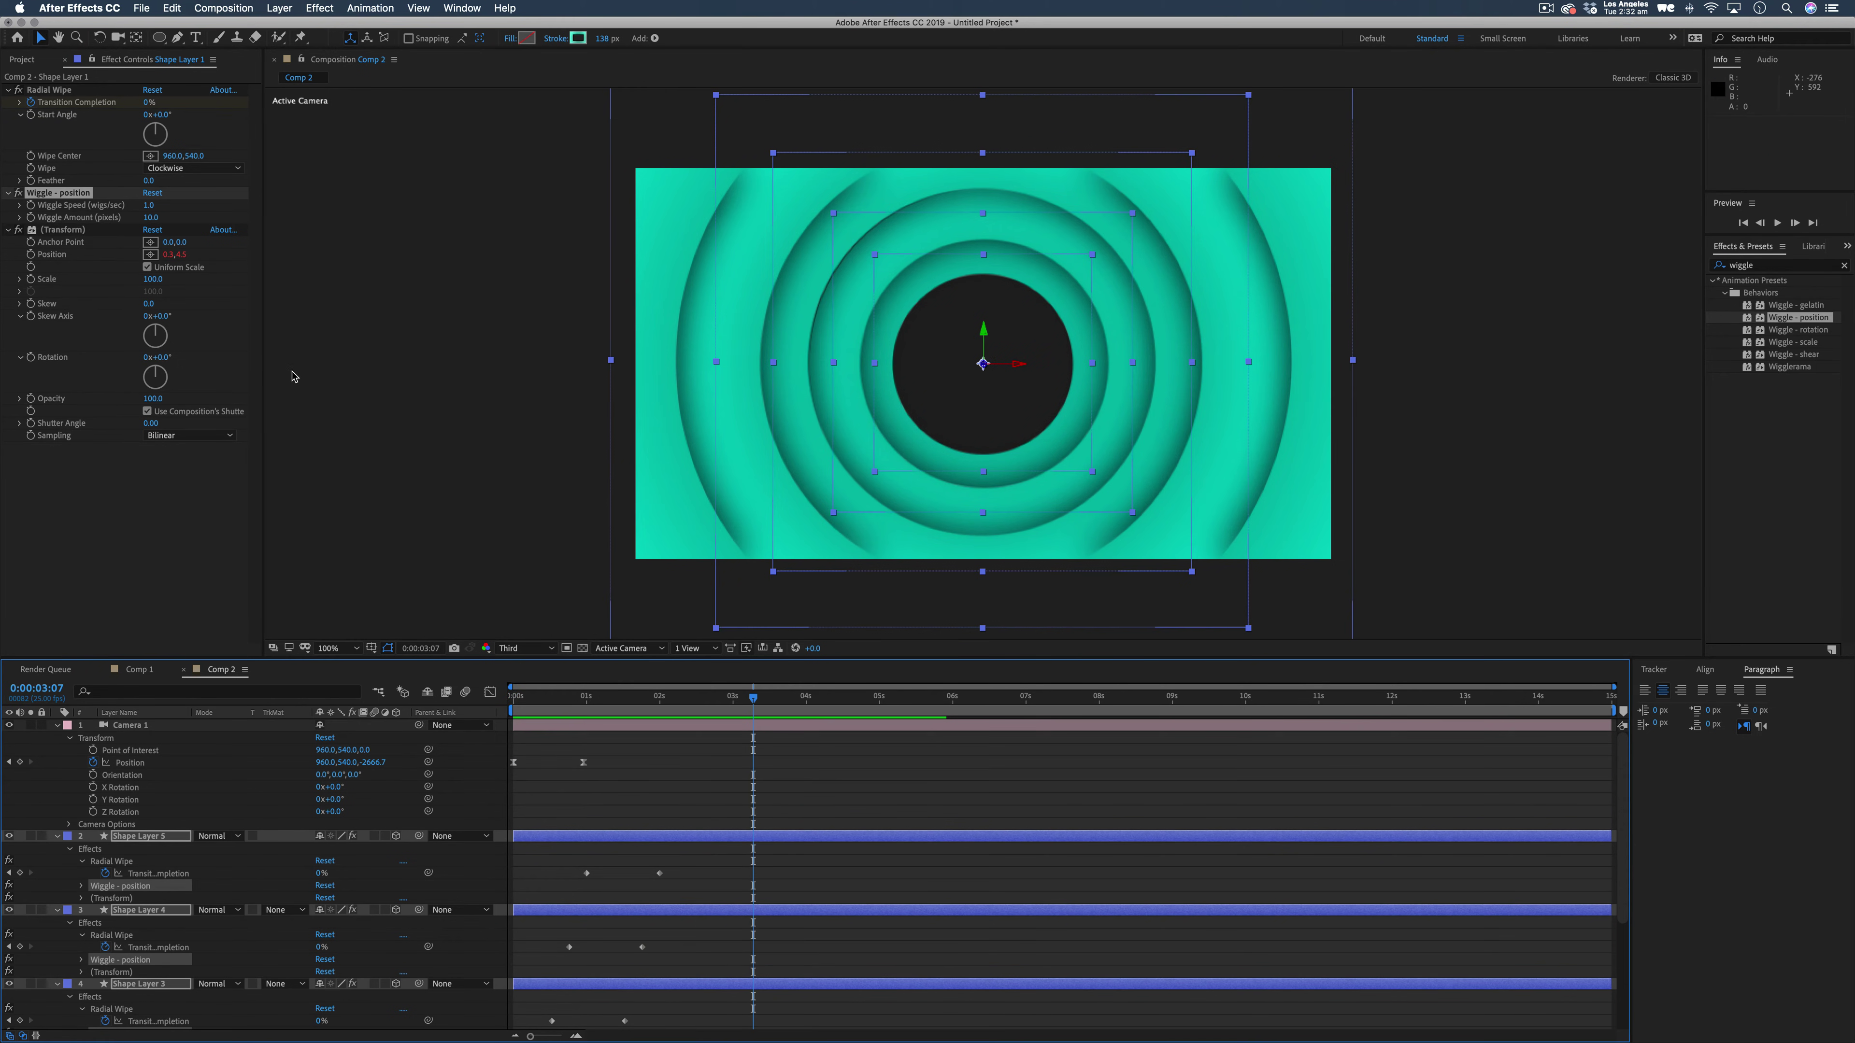
Reduce Wiggle Amount to 6 pixels on the five shape layers and preview the gentler movement from the start.
left_click_drag(151, 218, 149, 221)
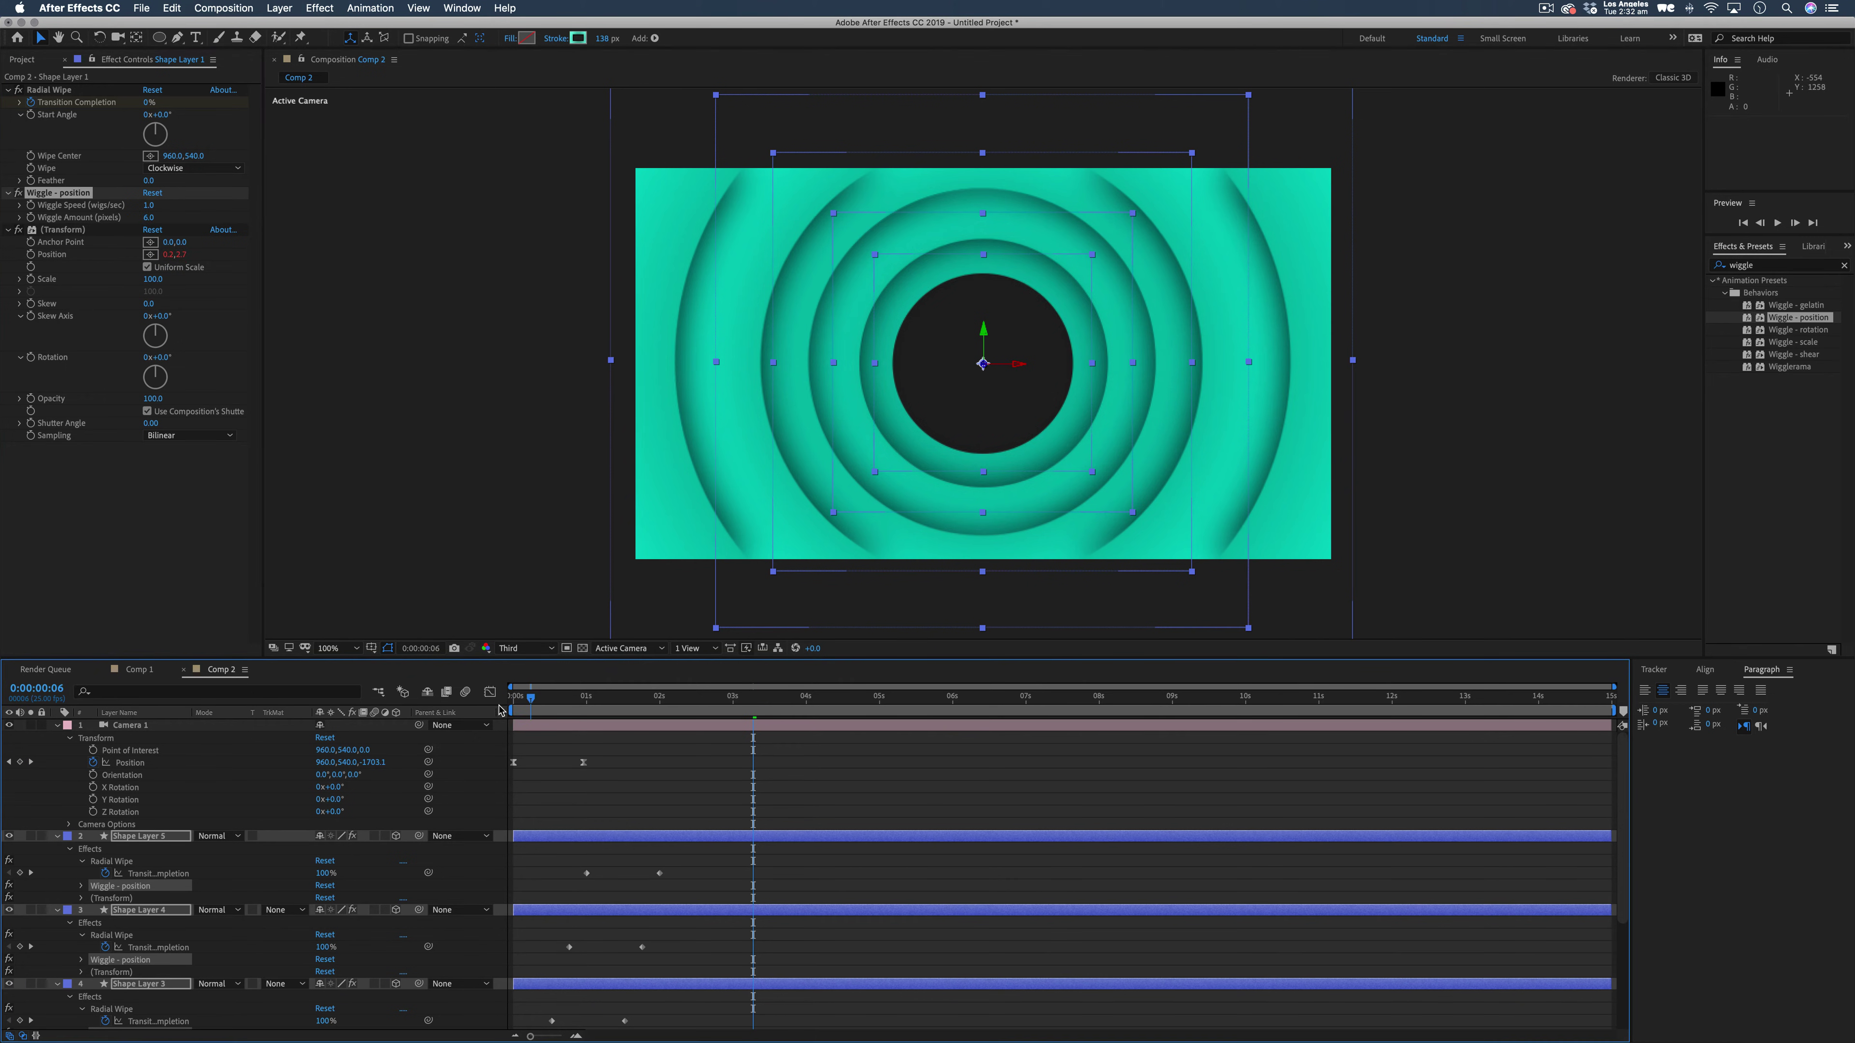
key("space")
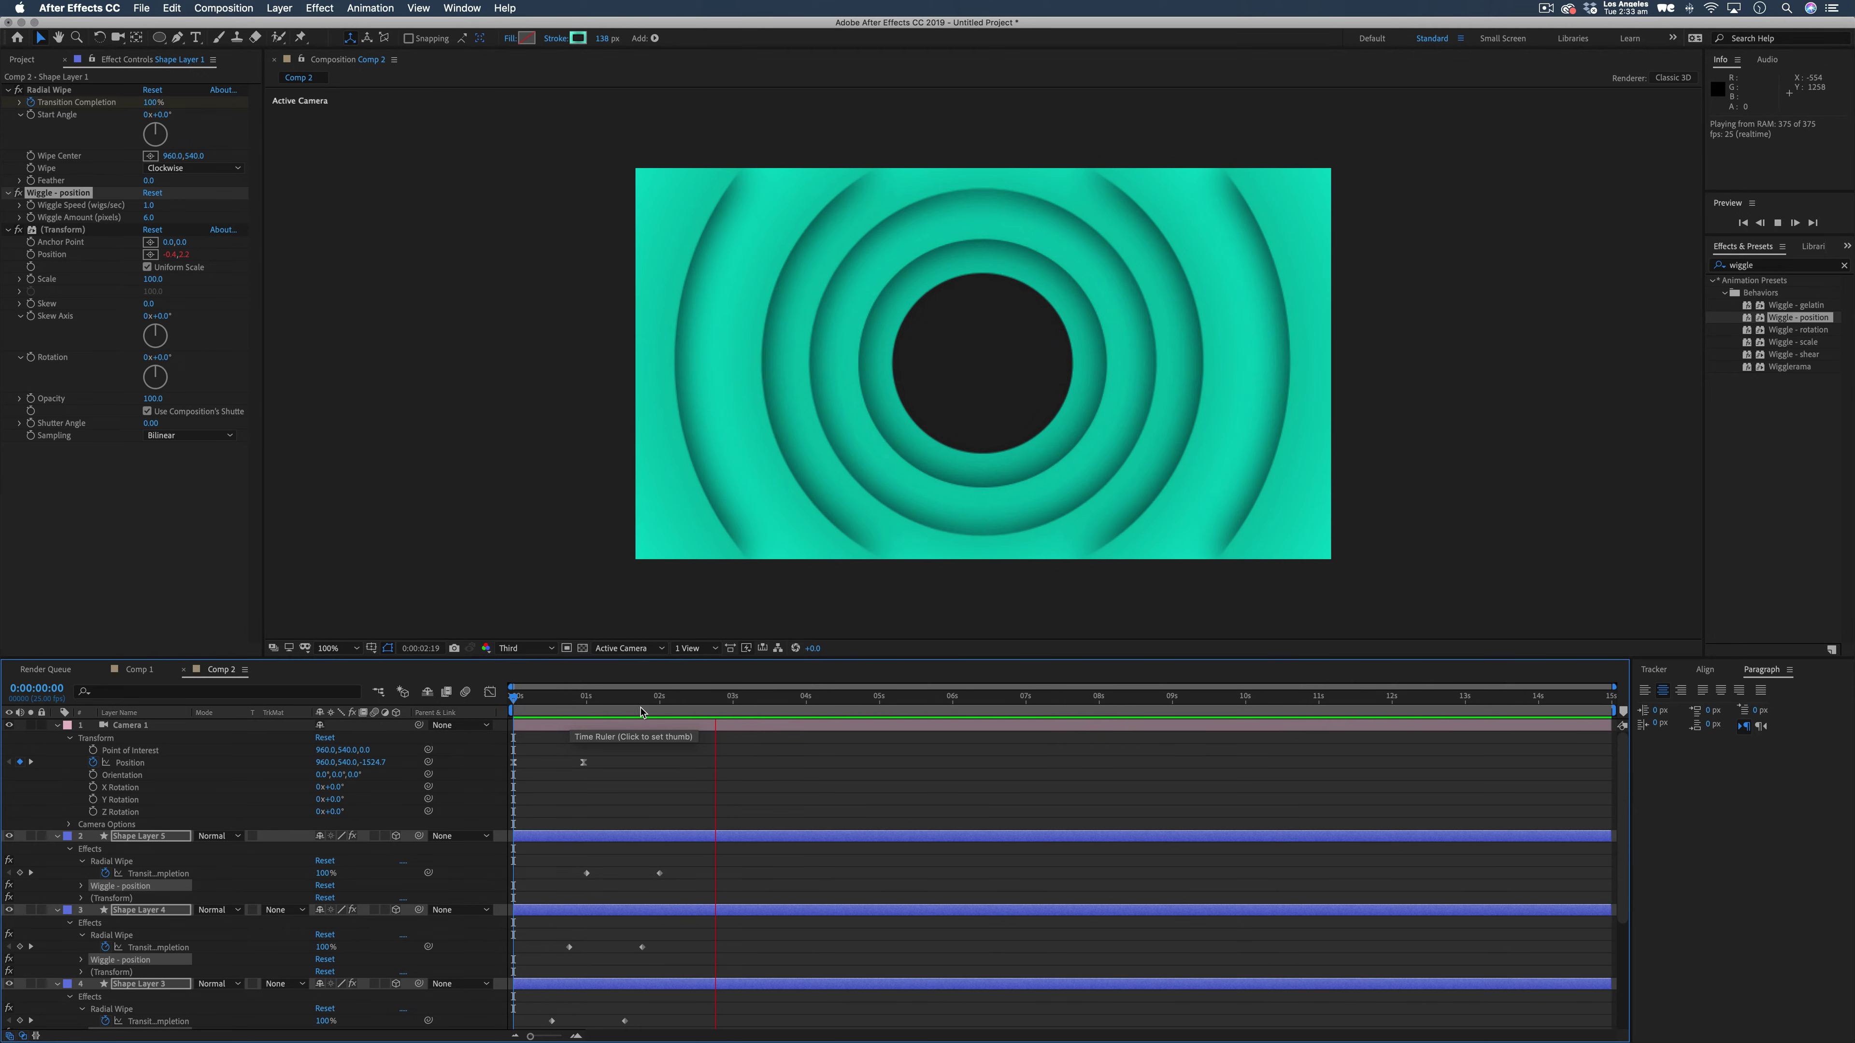
left_click_drag(571, 707, 687, 719)
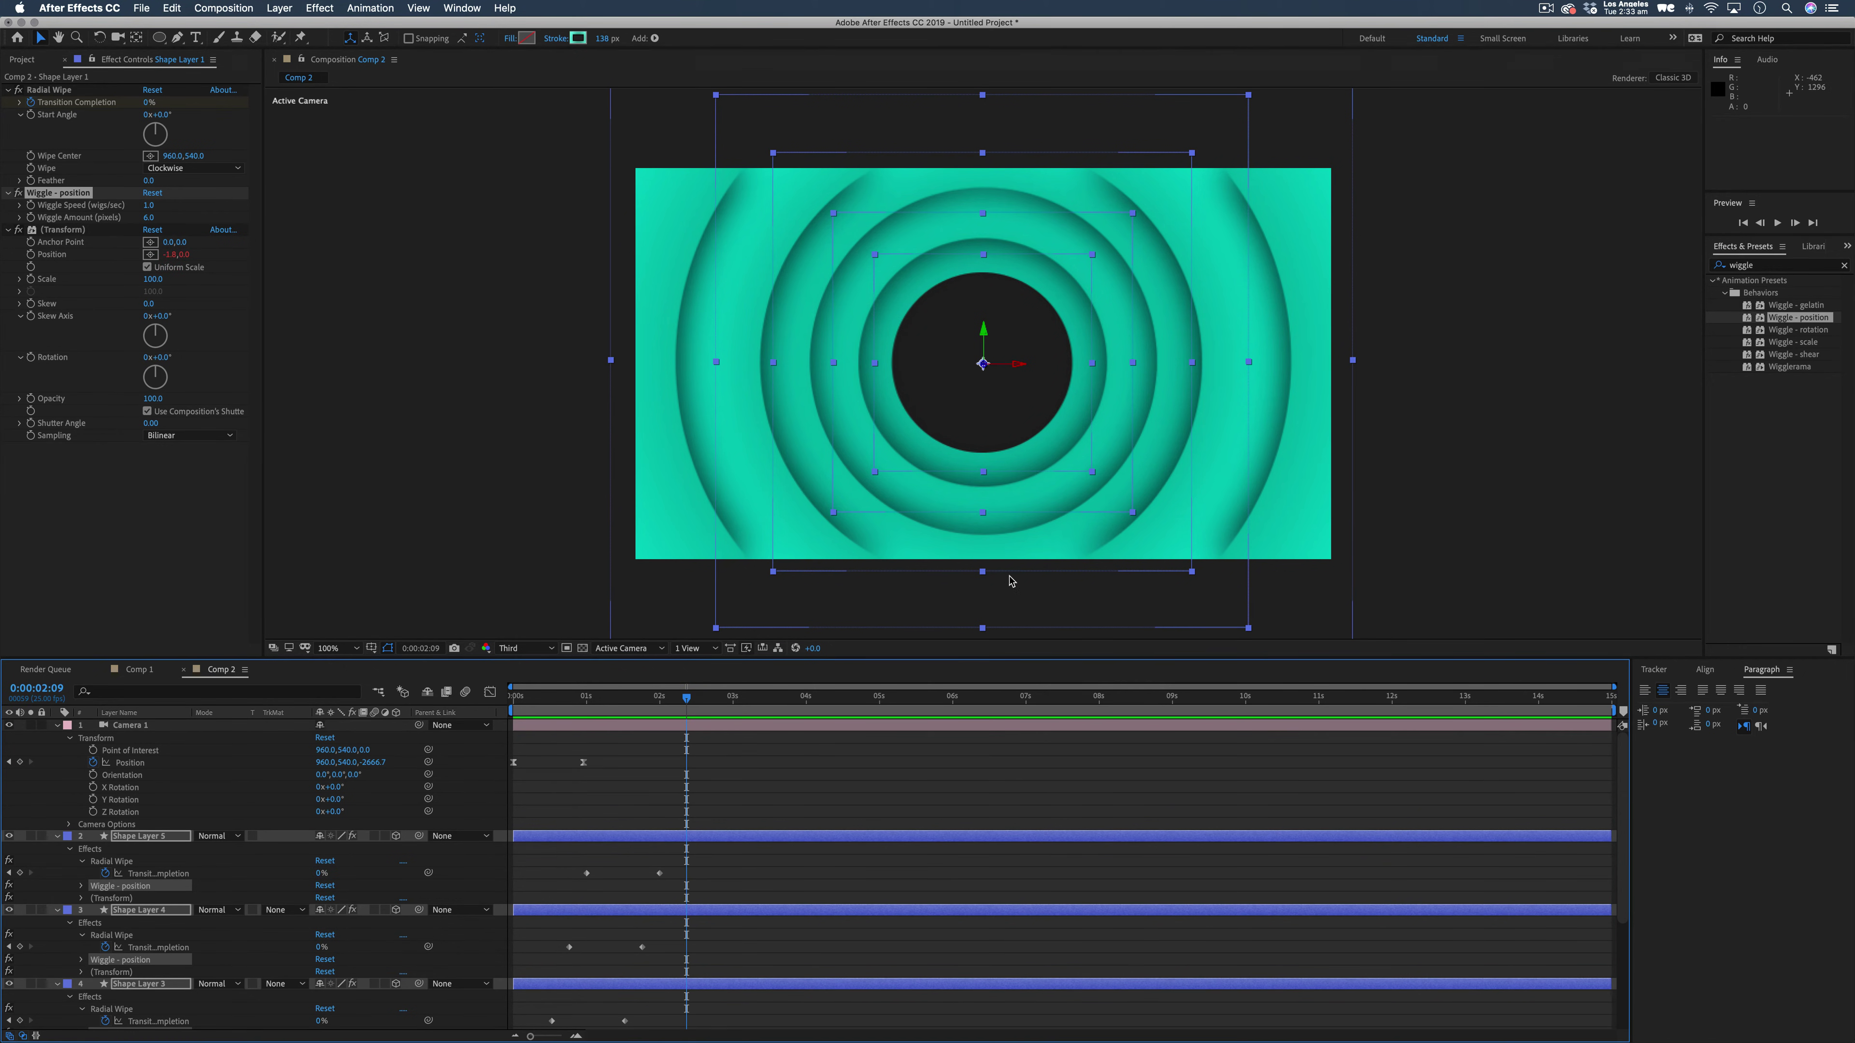
Deselect the layers, go to 0:00:02:07, and add the text "Thats all Folks" over the centre of the rings.
left_click(634, 726)
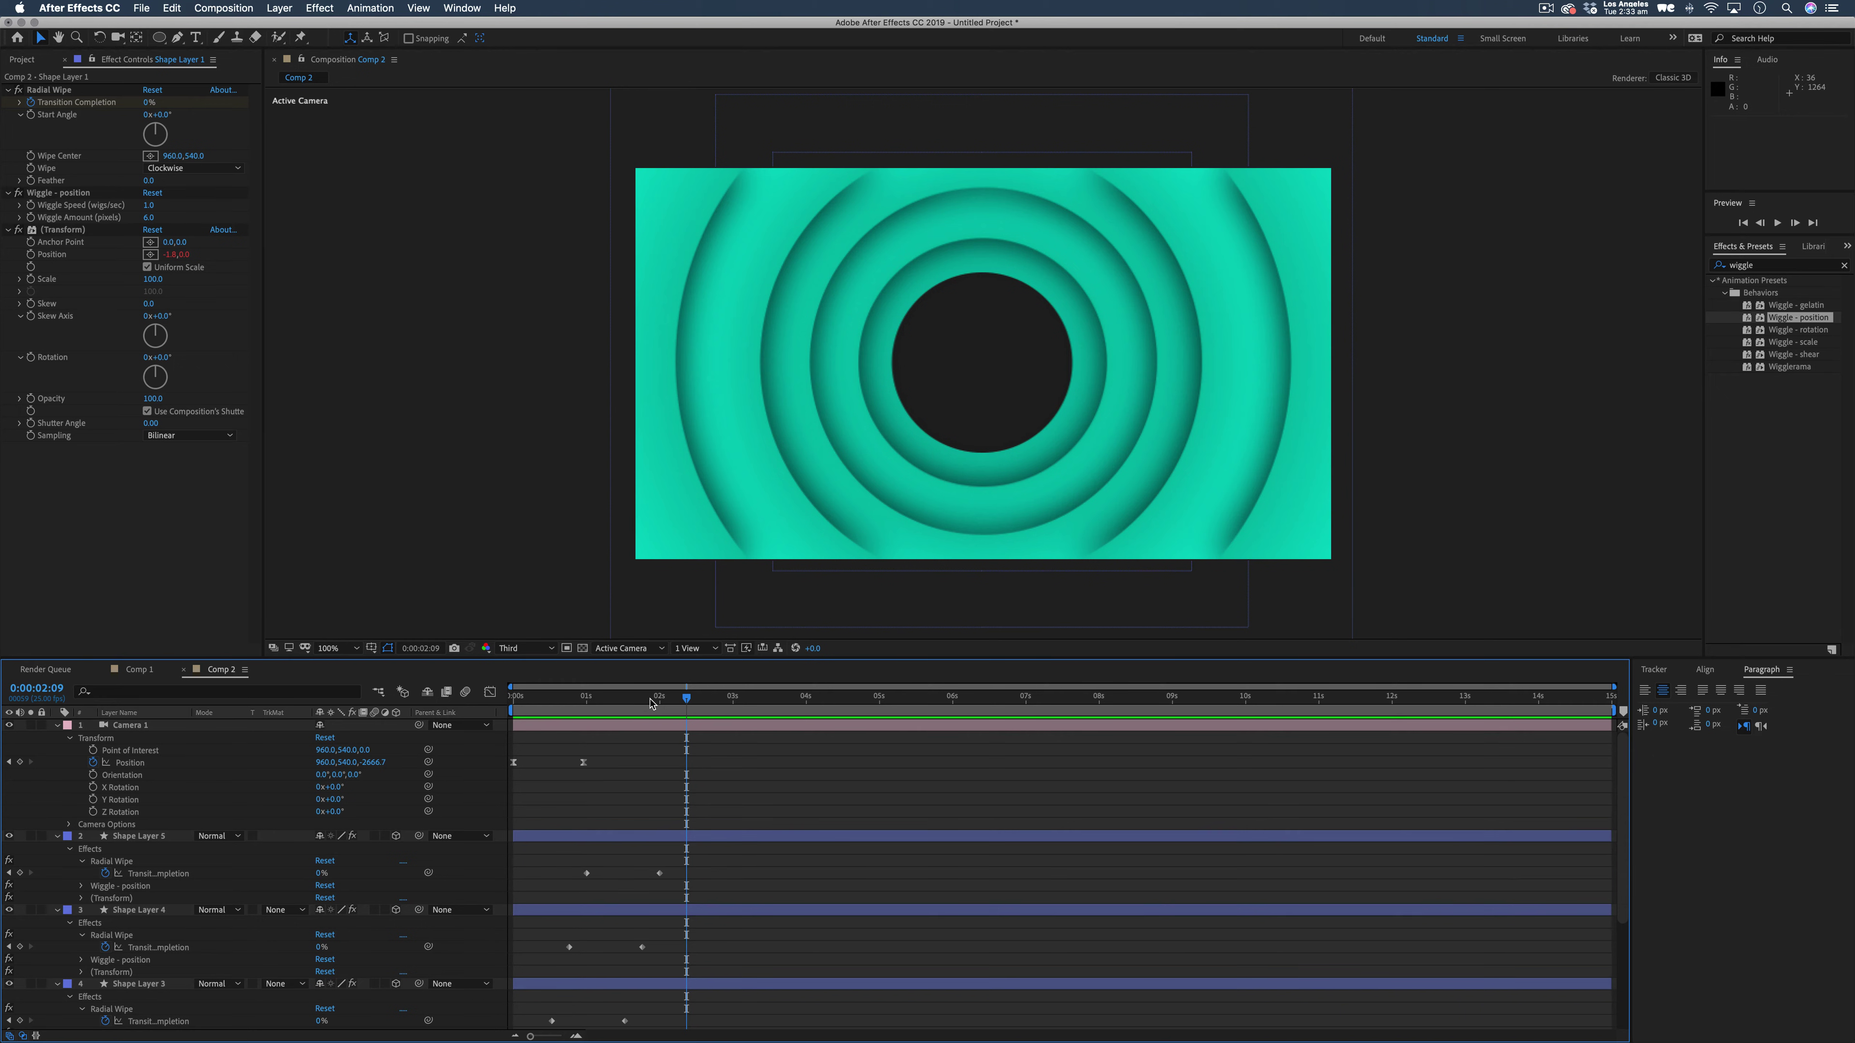
left_click_drag(652, 703, 679, 740)
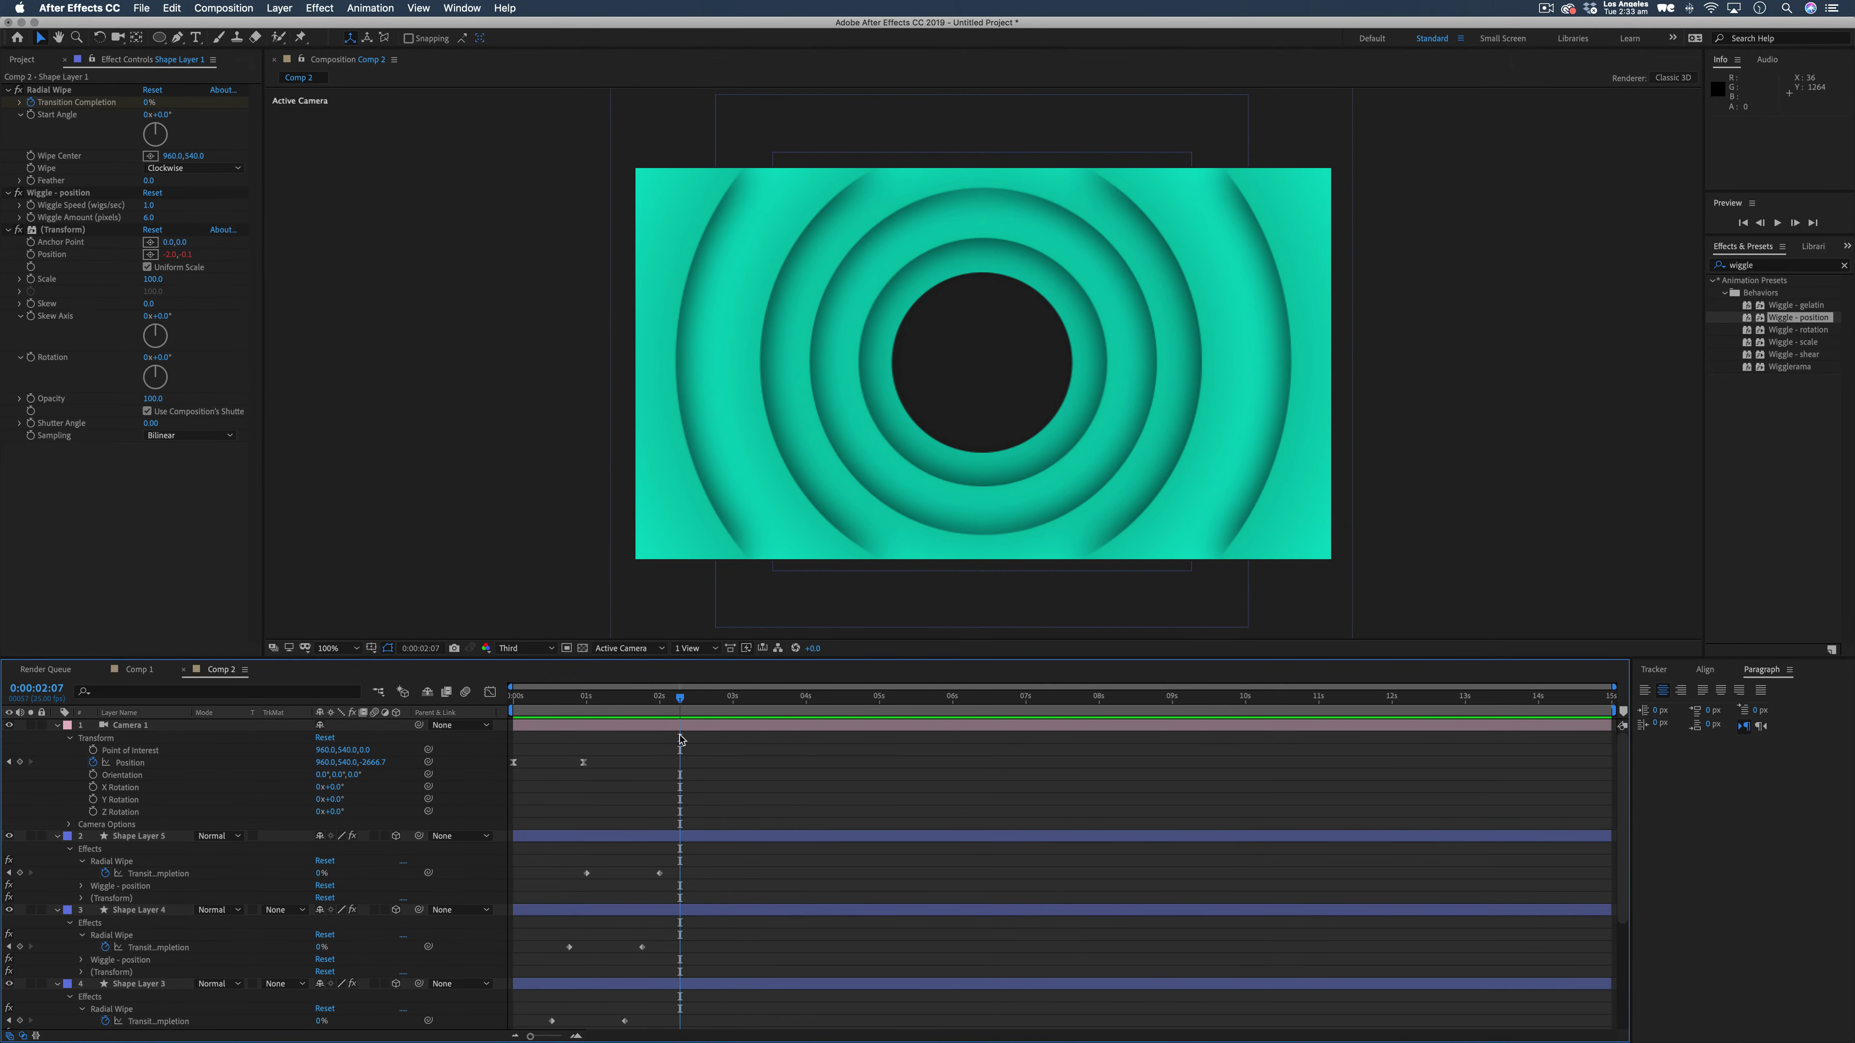
left_click(196, 39)
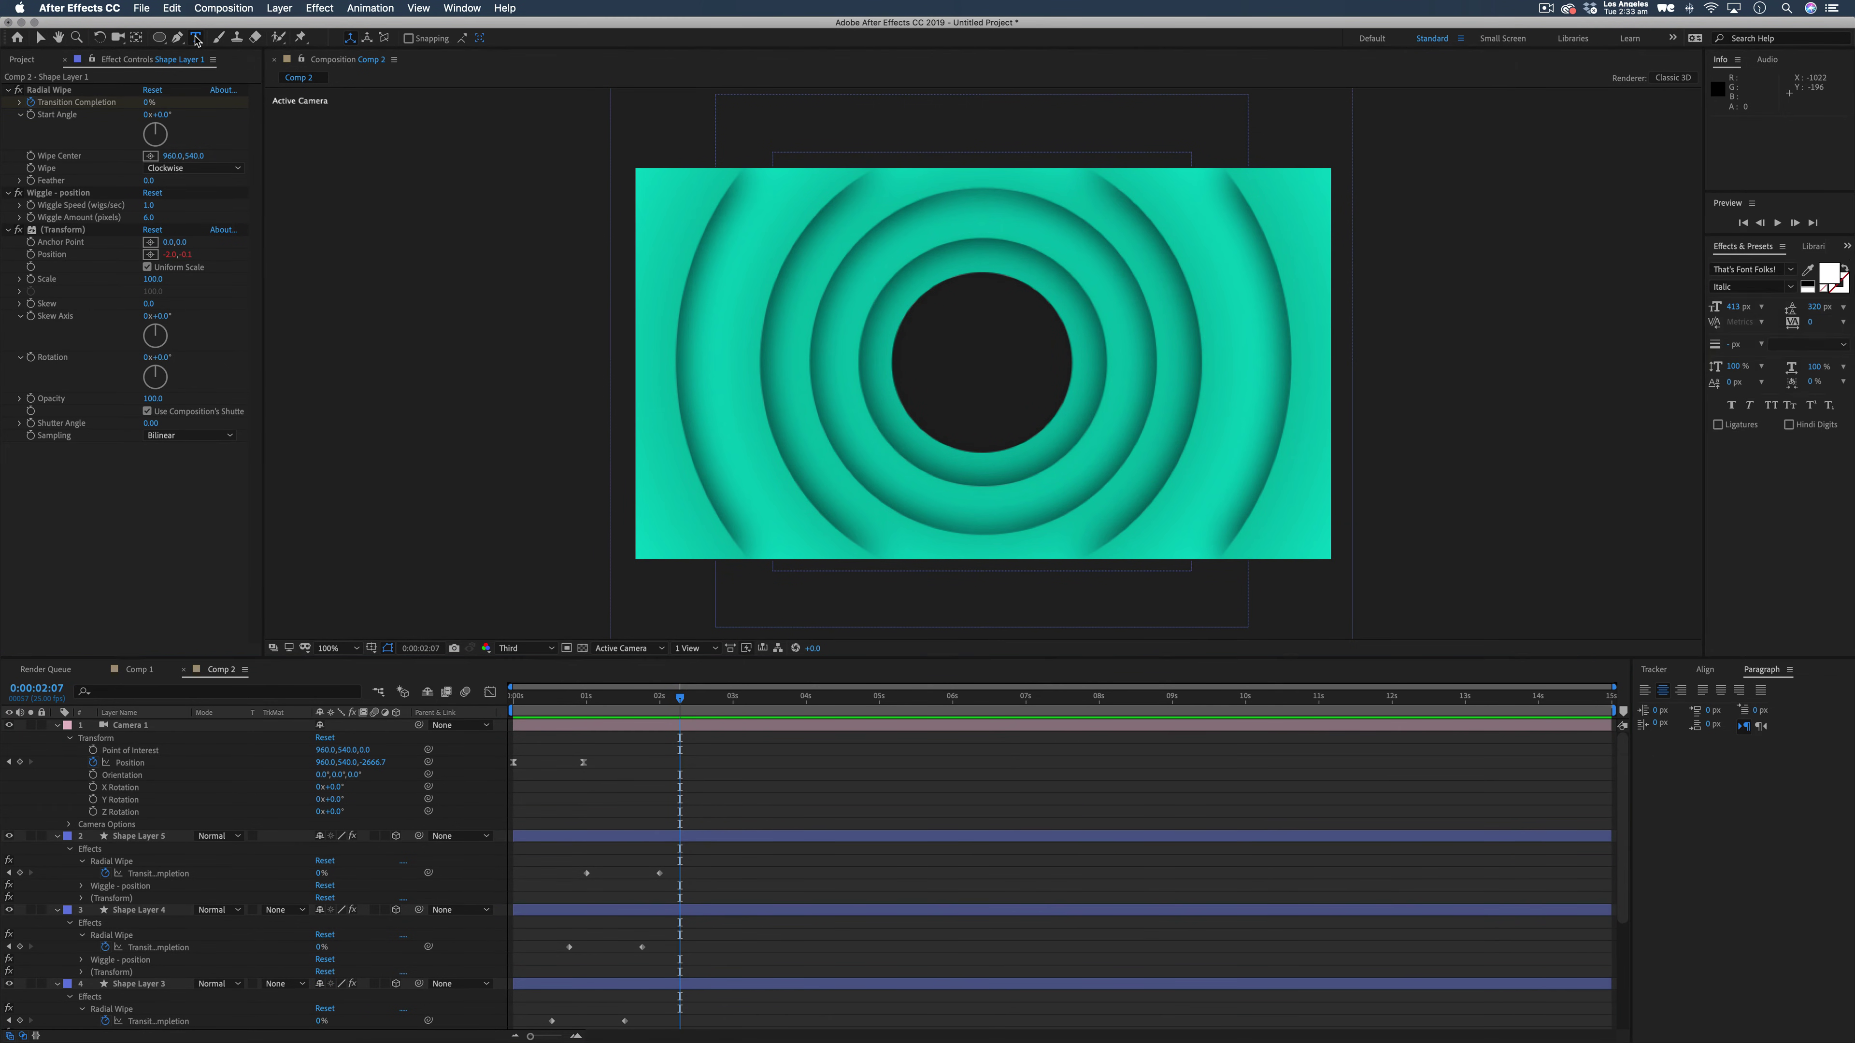
left_click(981, 362)
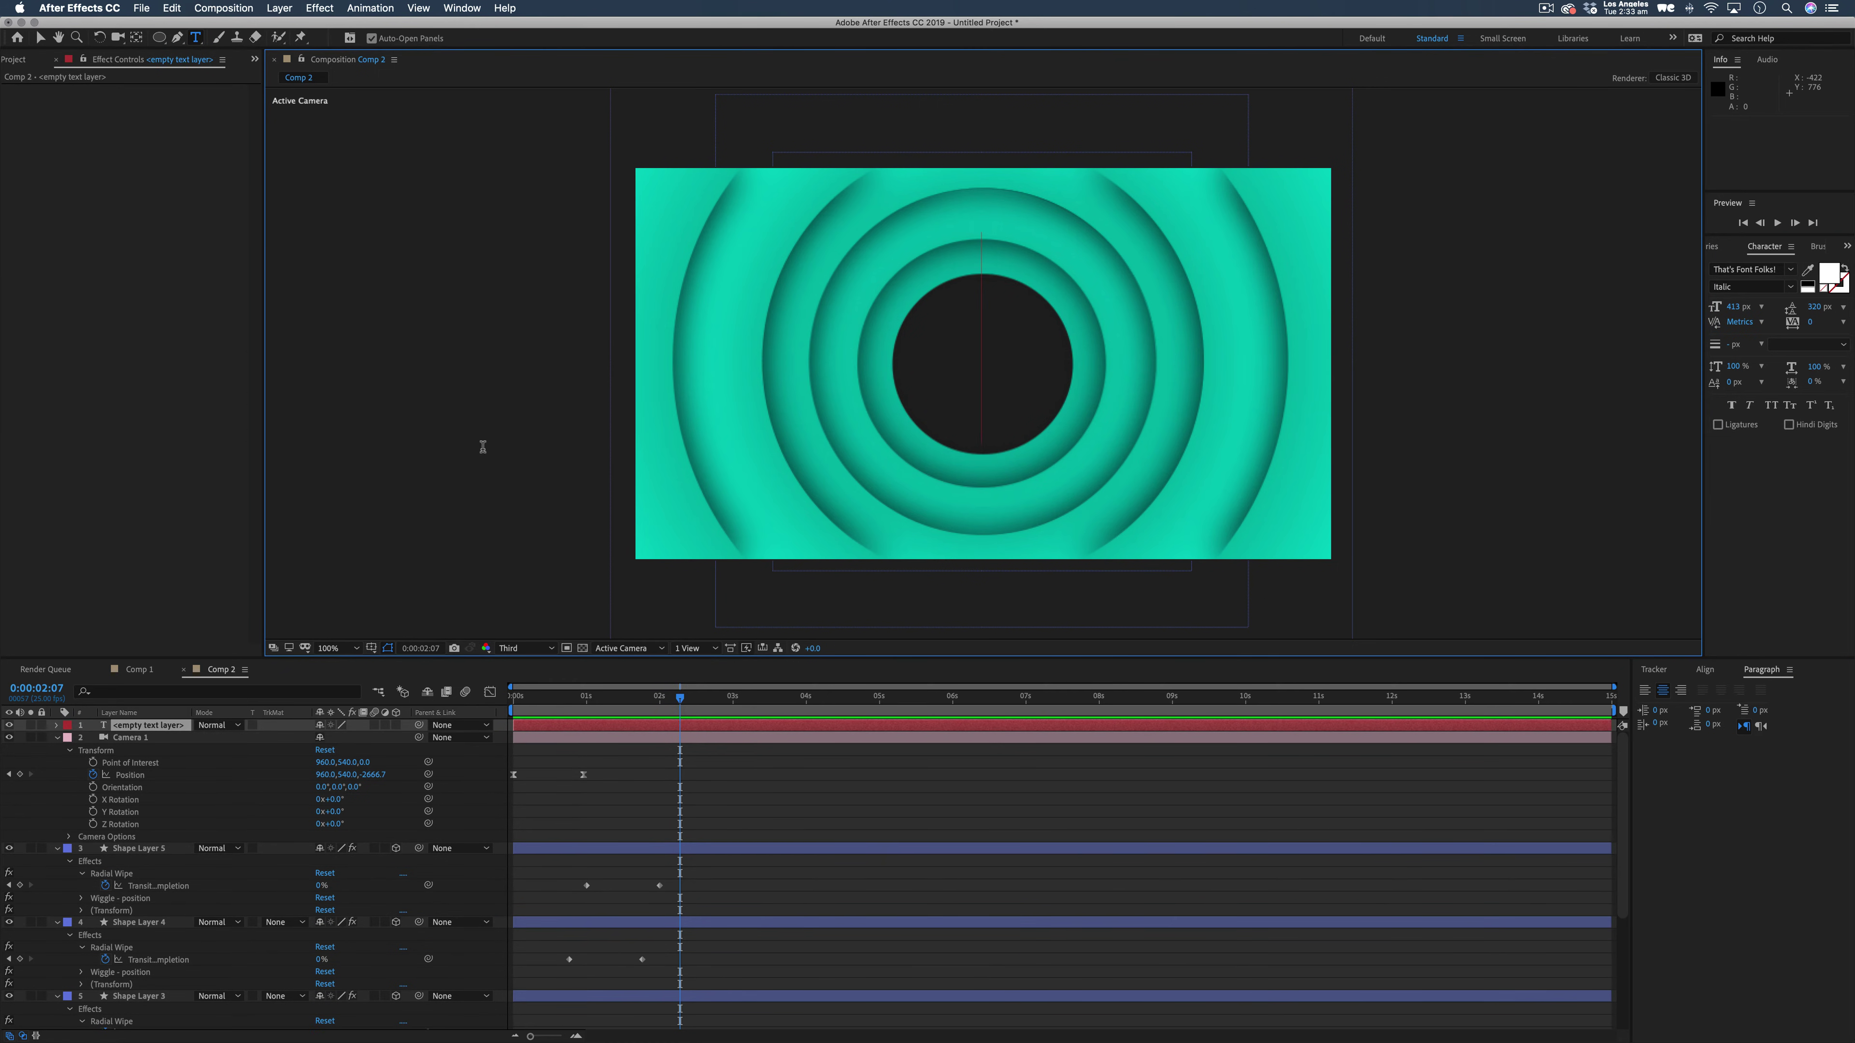
type("Thats")
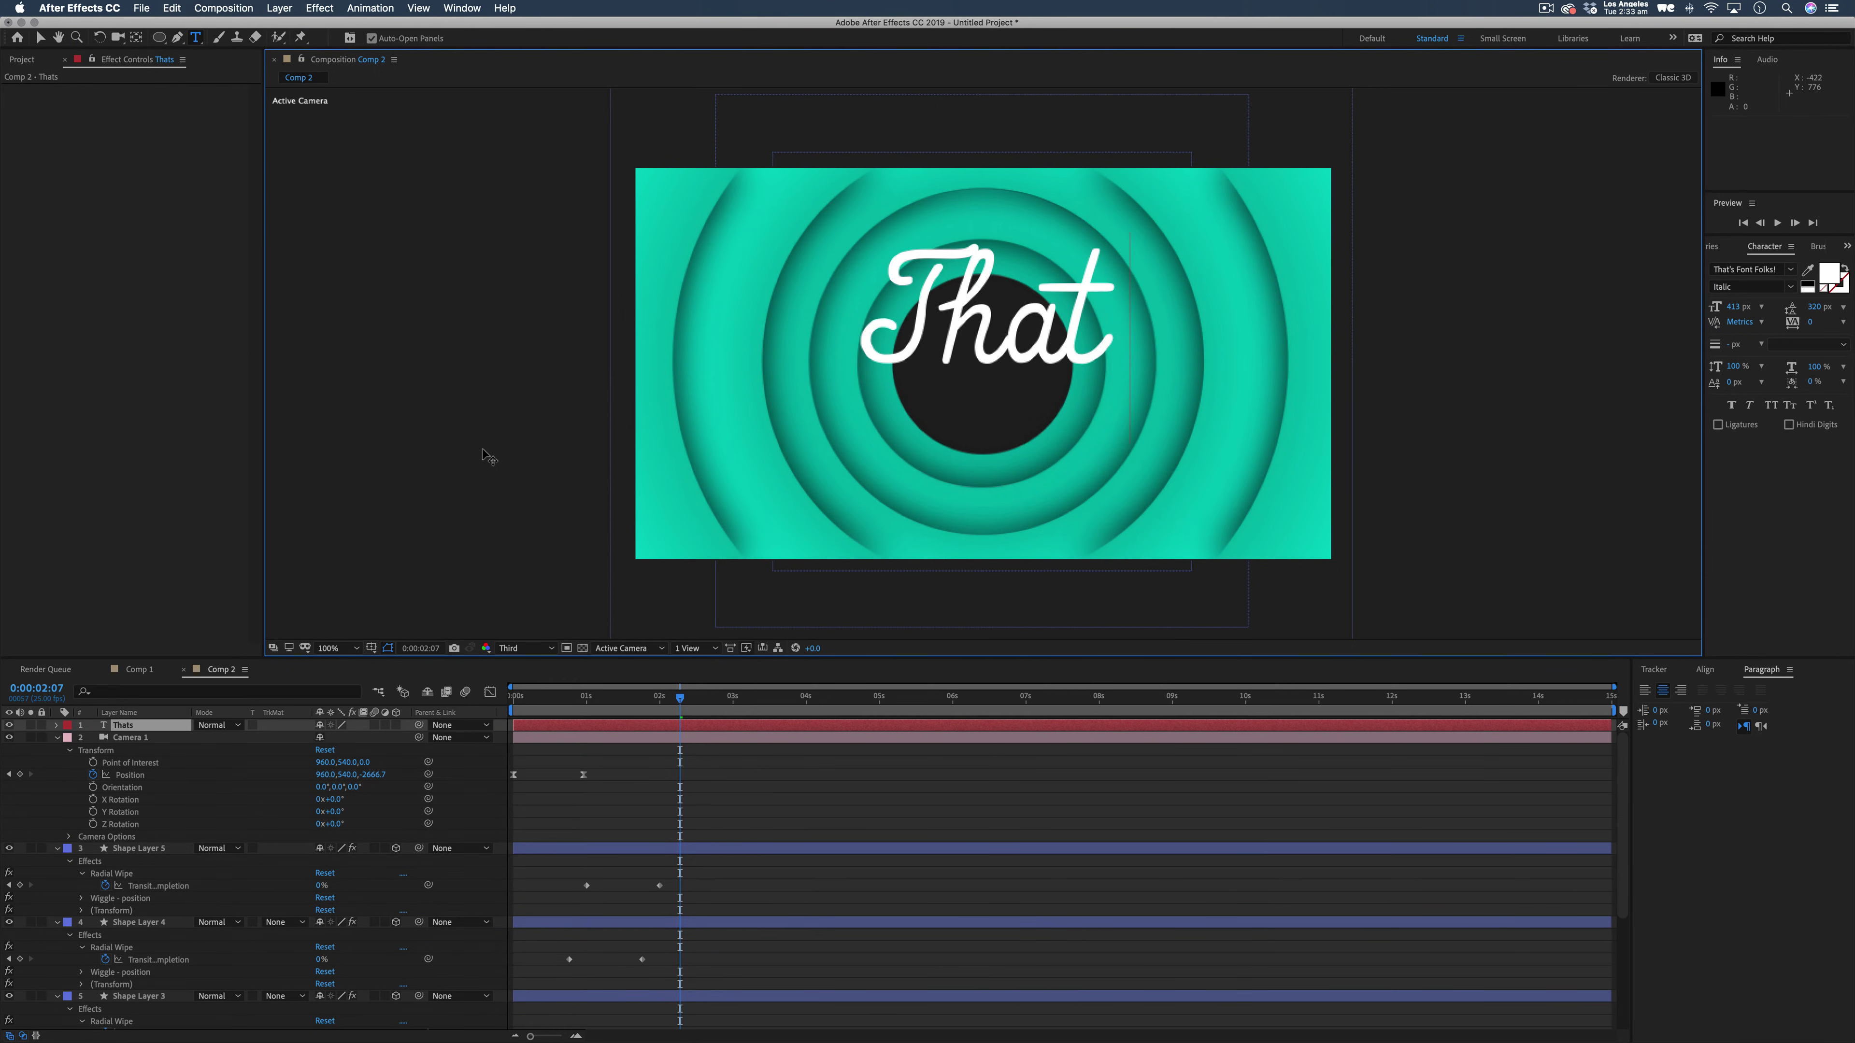
type(" all")
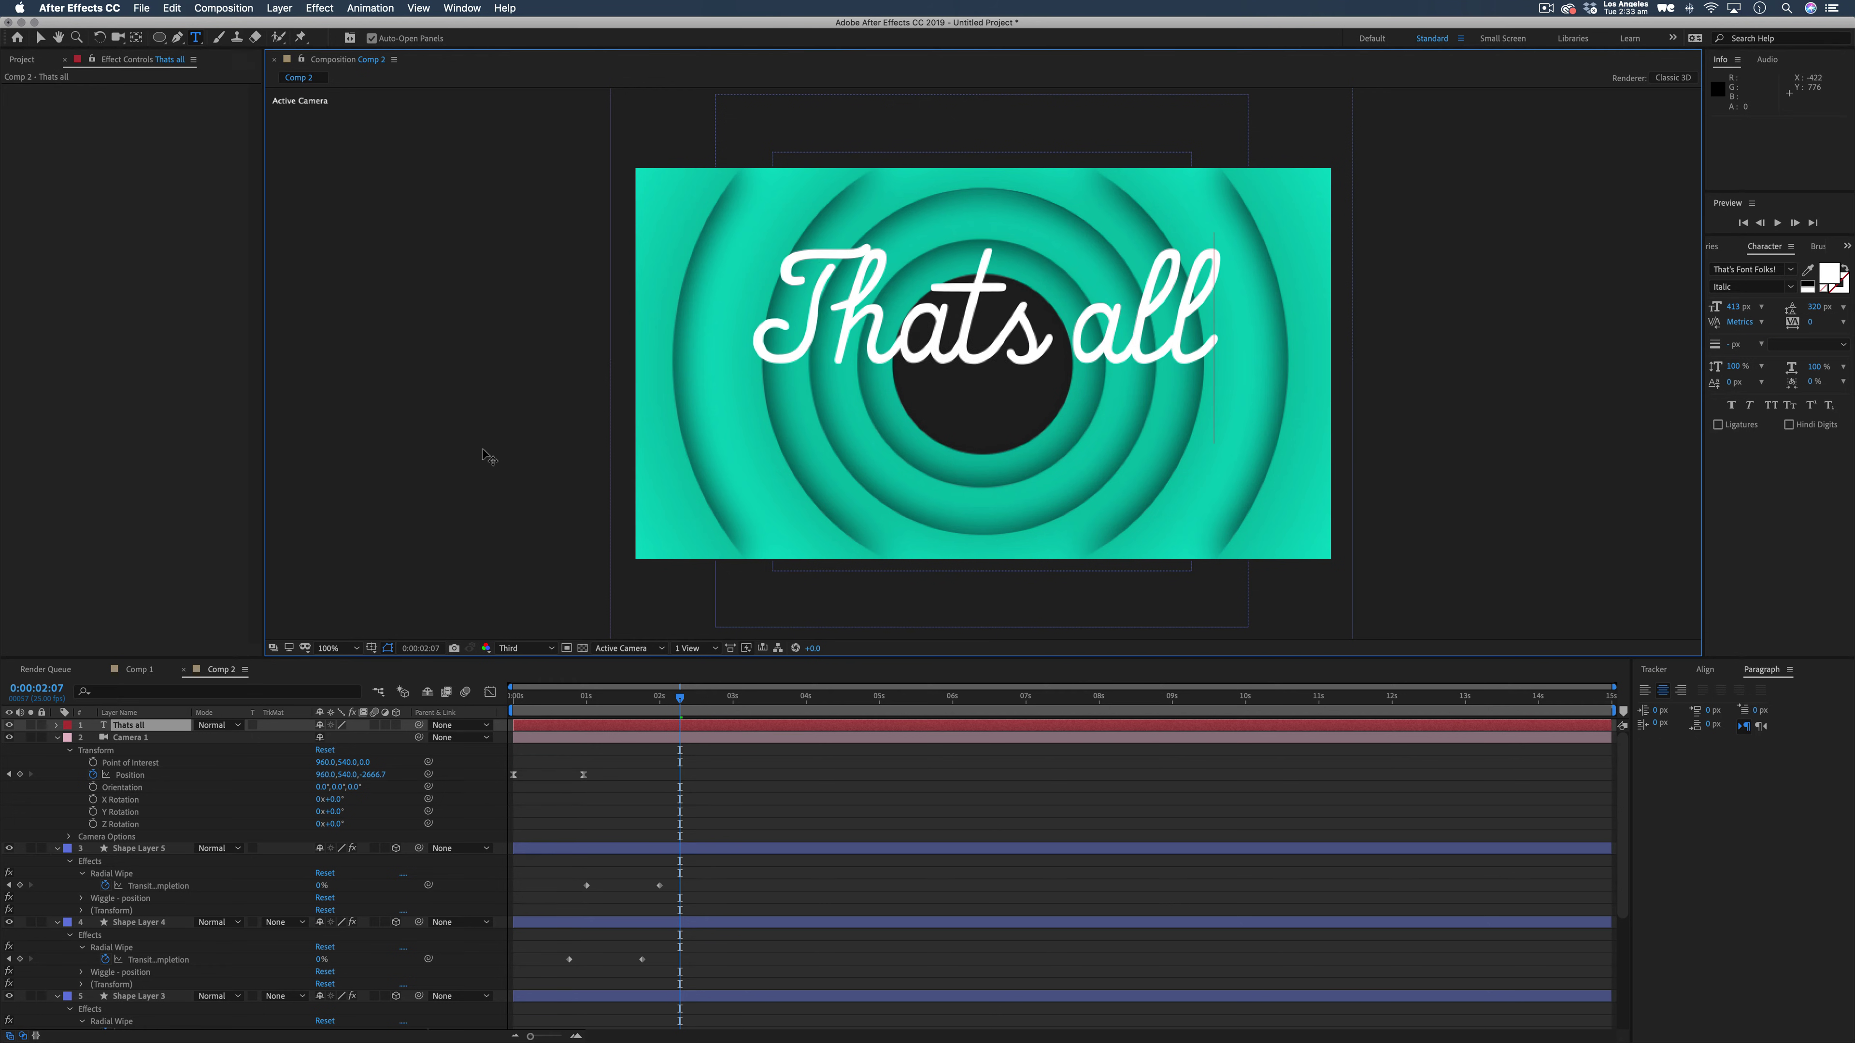
type(" Folke")
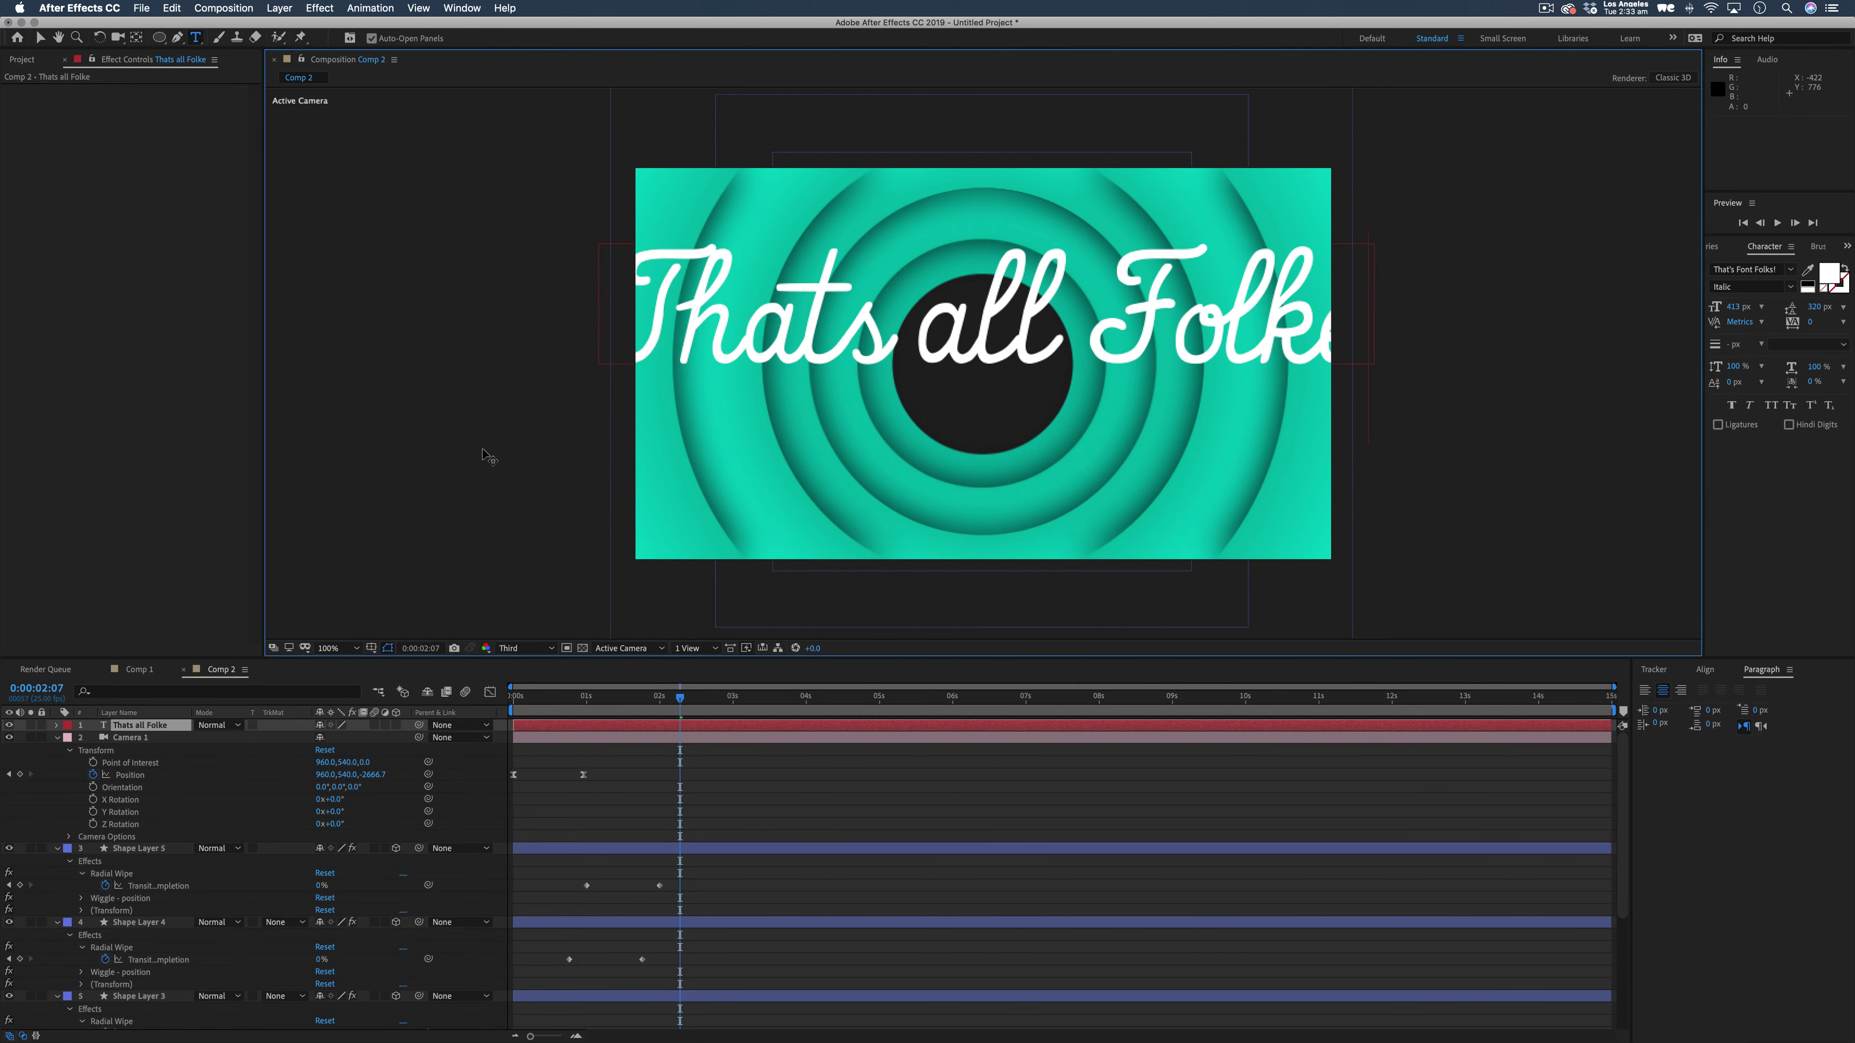
key("BackSpace")
type("s")
key("Escape")
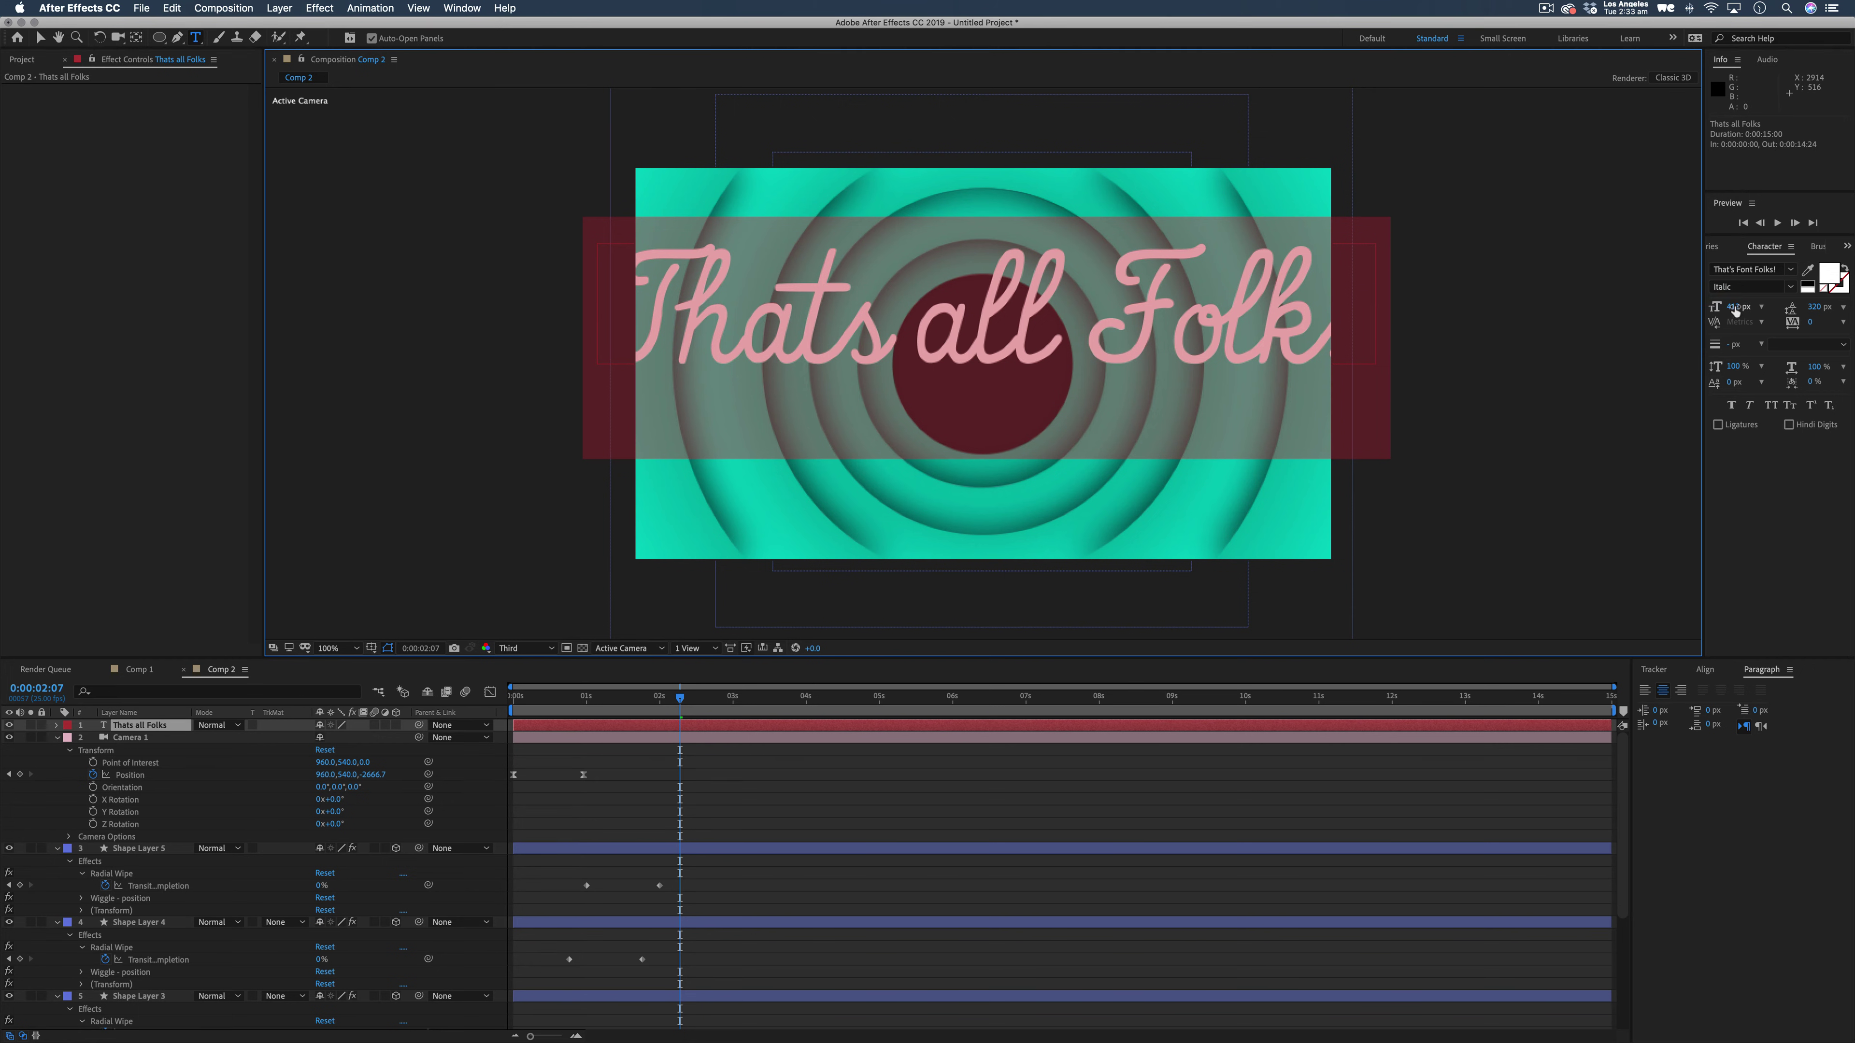
Set the title's font size to 274 px and lower it to about position 954, 602.
left_click_drag(1736, 311, 1782, 344)
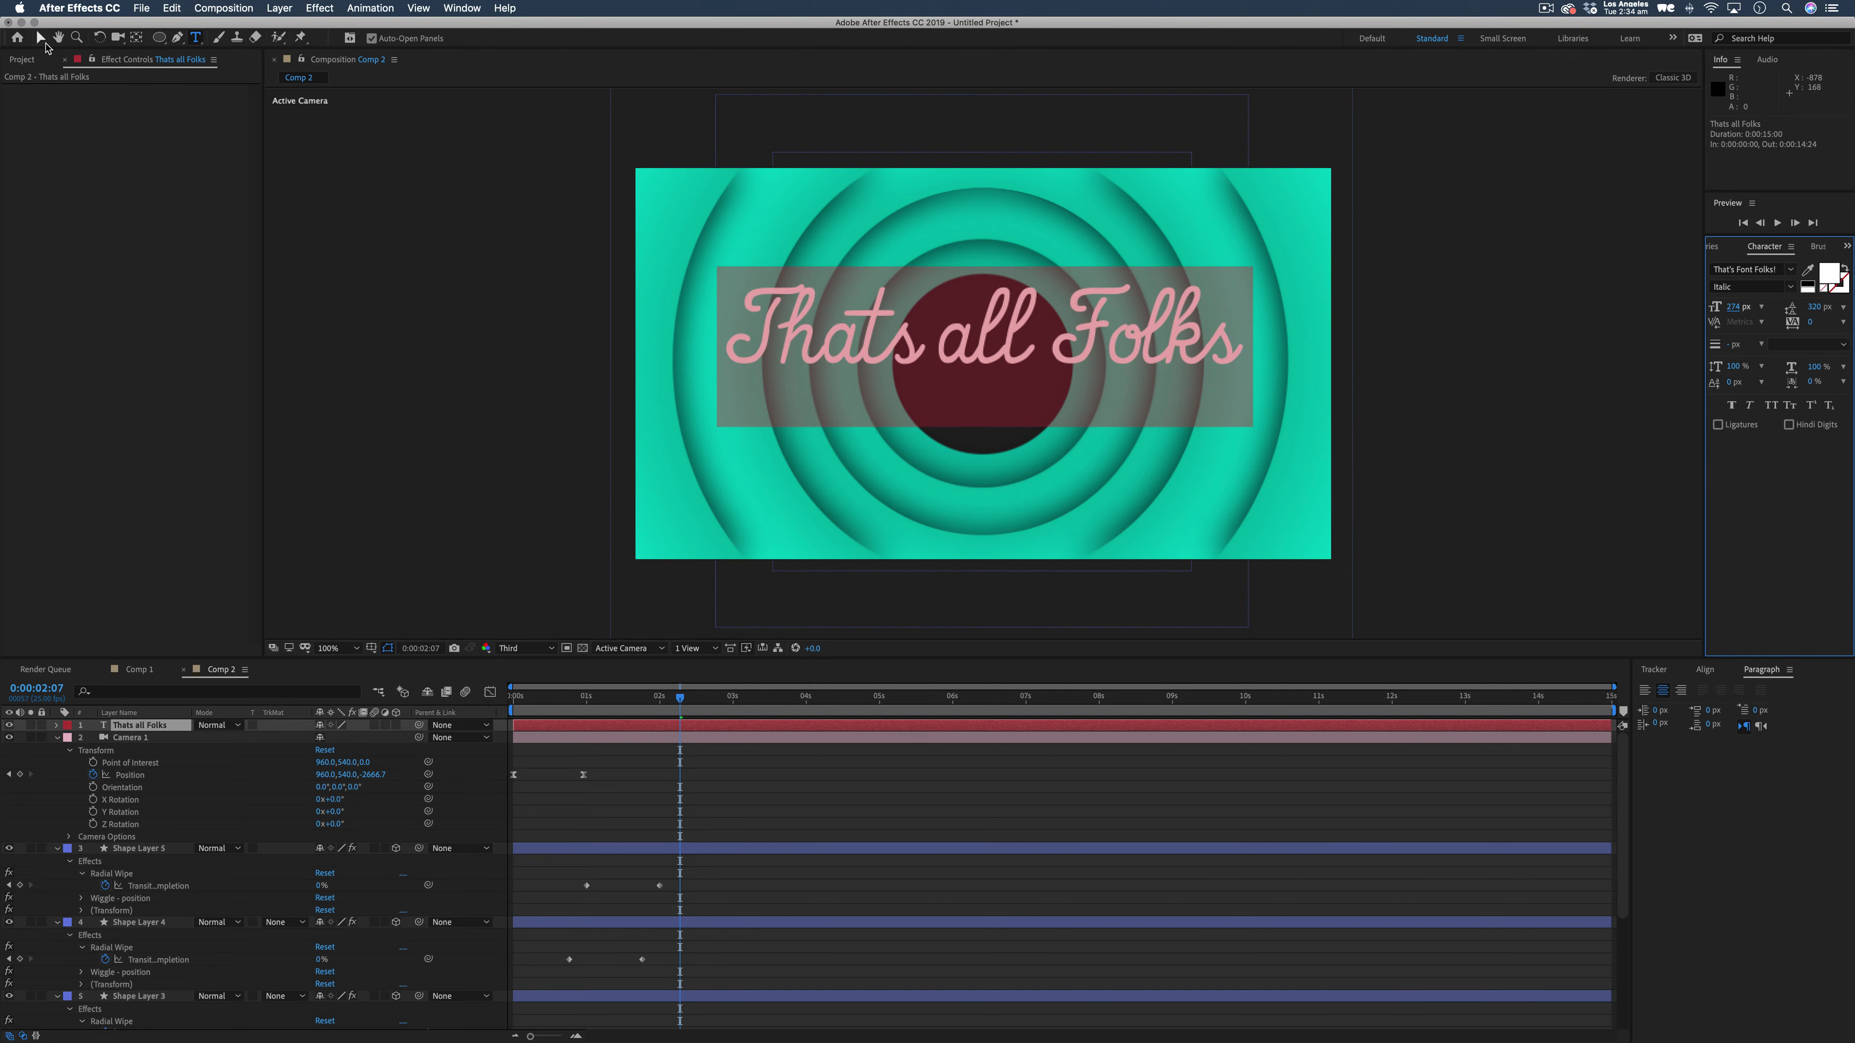
left_click(41, 40)
left_click_drag(951, 349, 951, 371)
Rotate the title about -7.2° so it slants upward, and deselect it.
key("w")
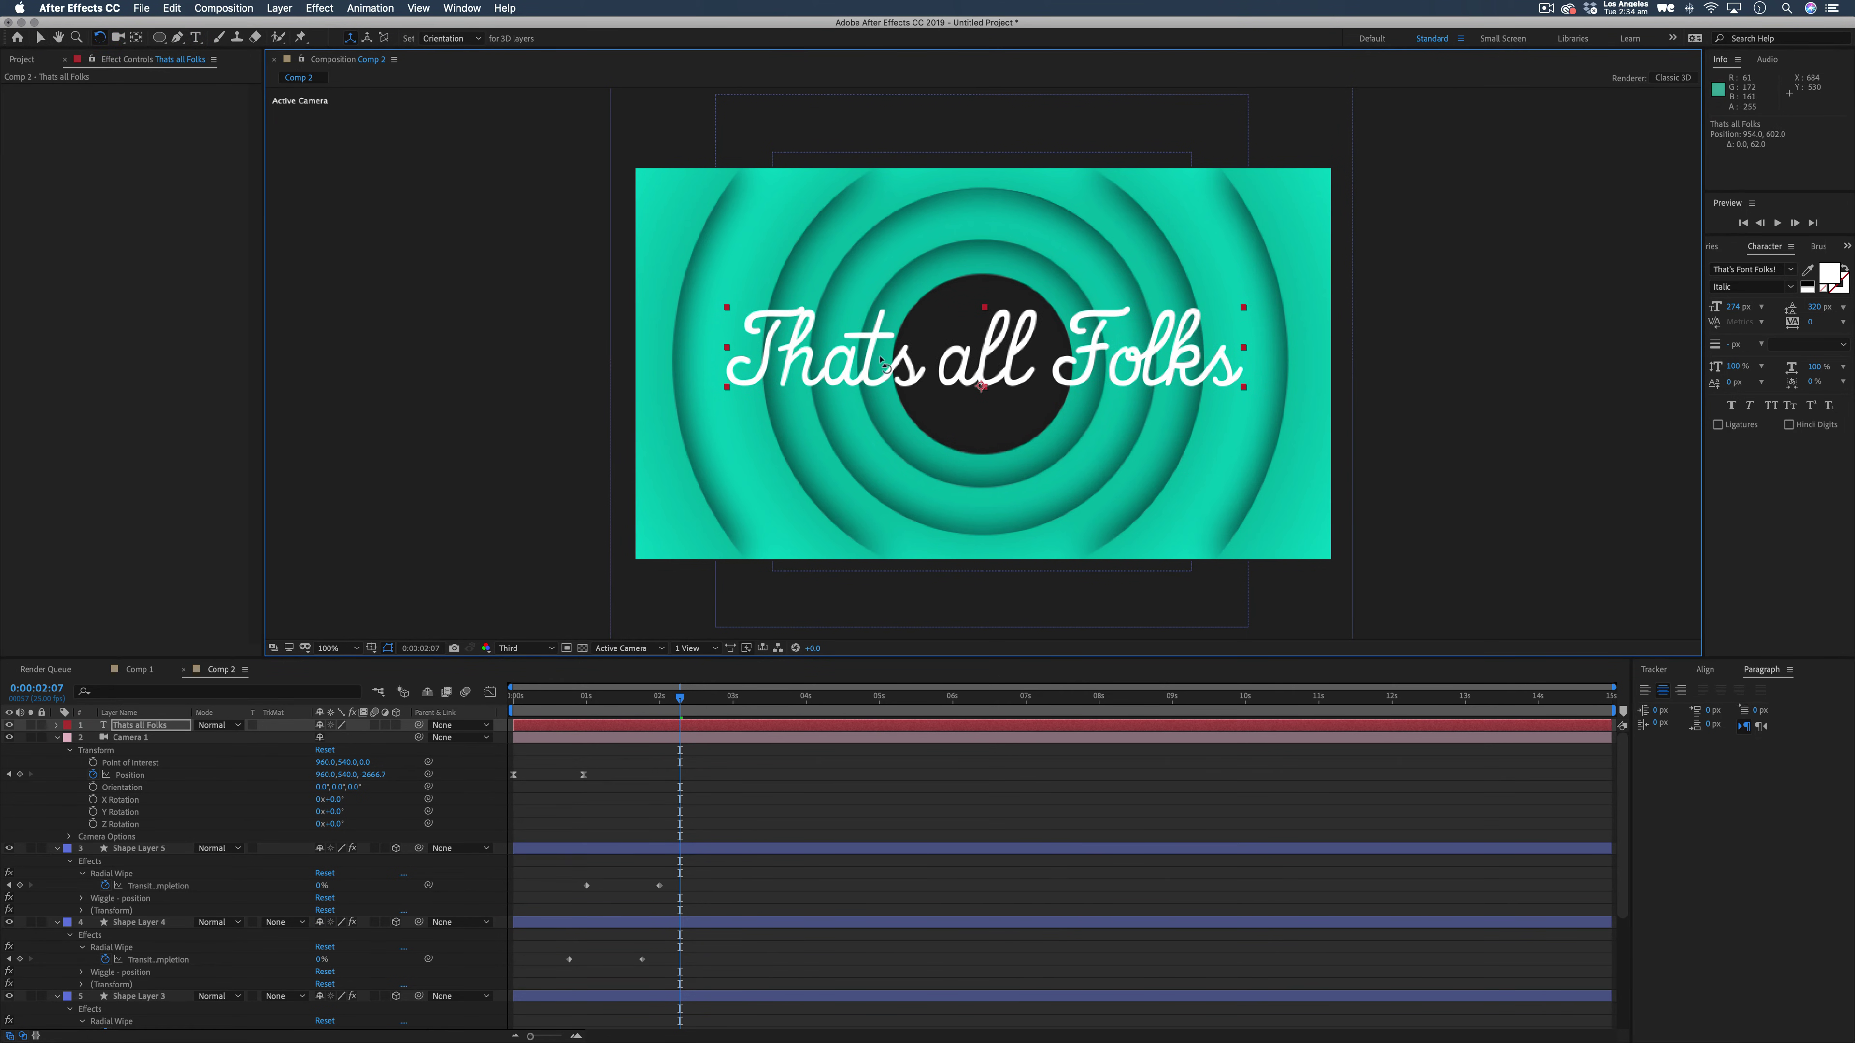
left_click_drag(853, 371, 848, 377)
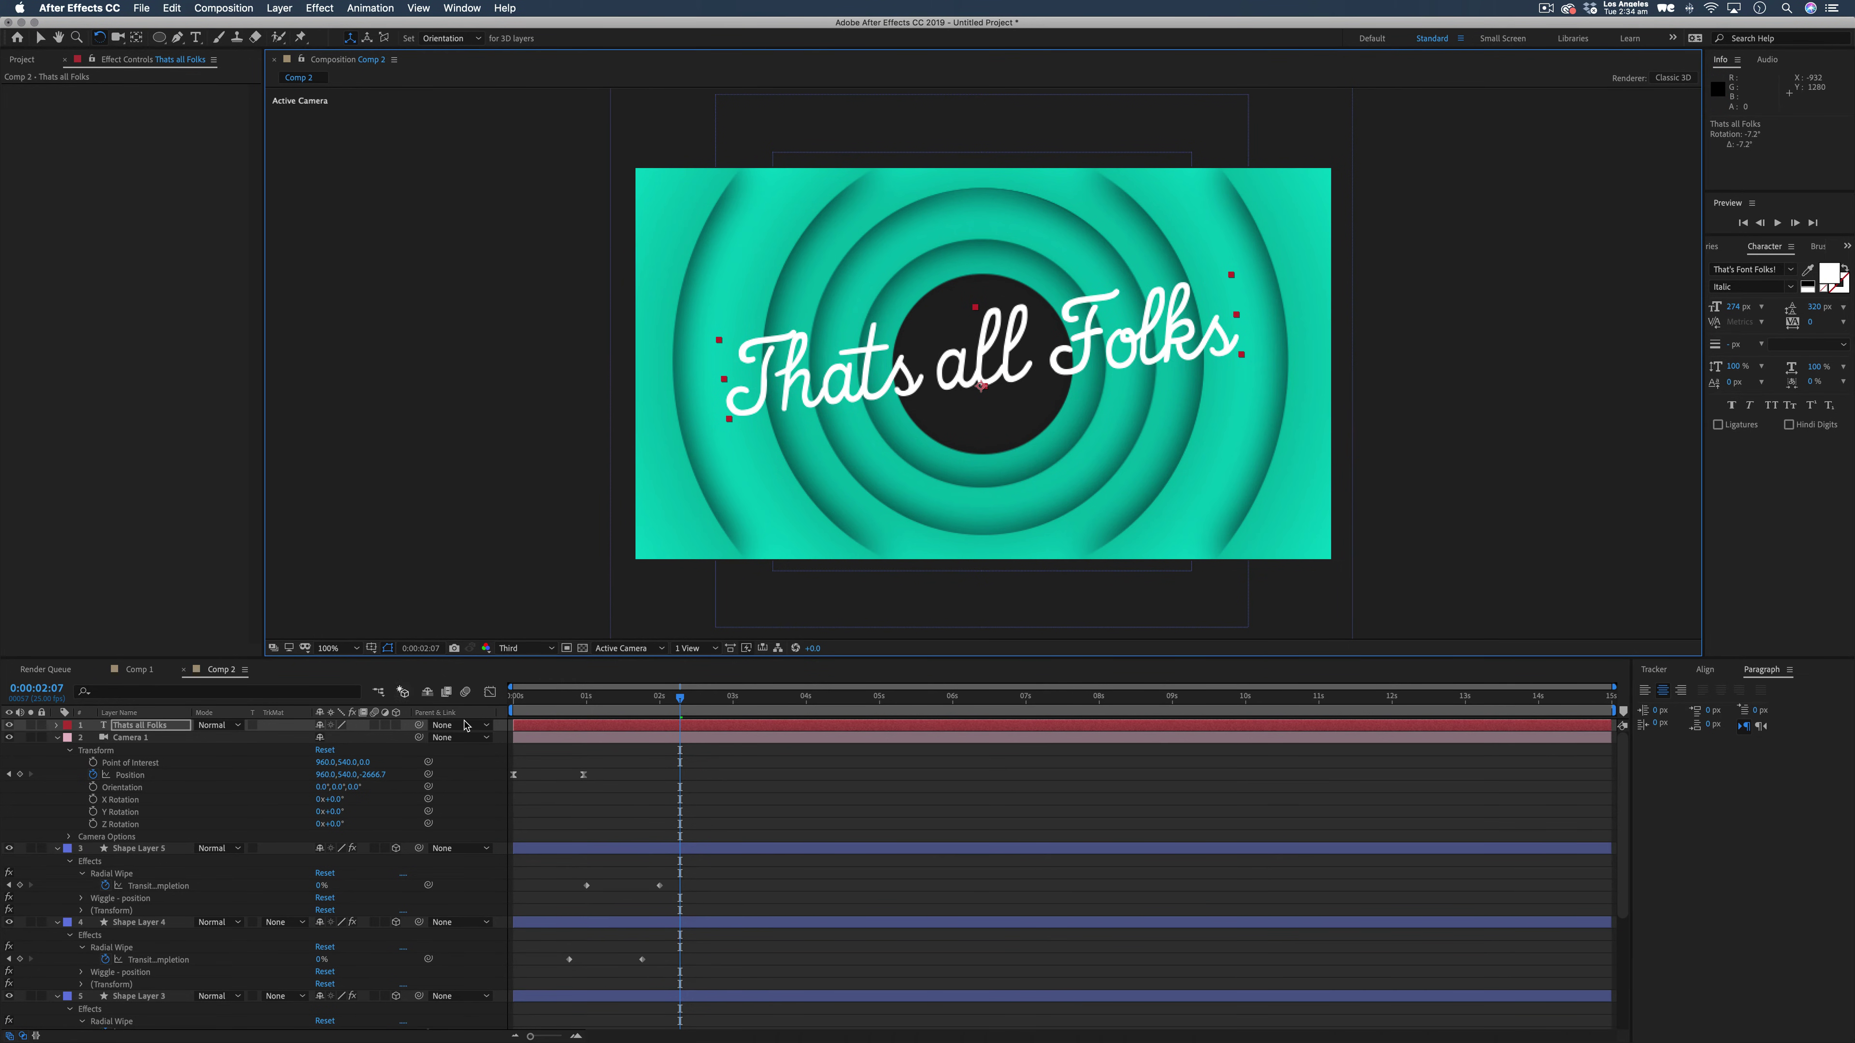
left_click(611, 809)
Move to 0:00:01:04 and collapse the properties of Camera 1 and Shape Layers 1 to 5.
mouse_move(581, 698)
left_mouse_down()
mouse_move(549, 696)
mouse_move(665, 707)
mouse_move(598, 718)
left_mouse_up()
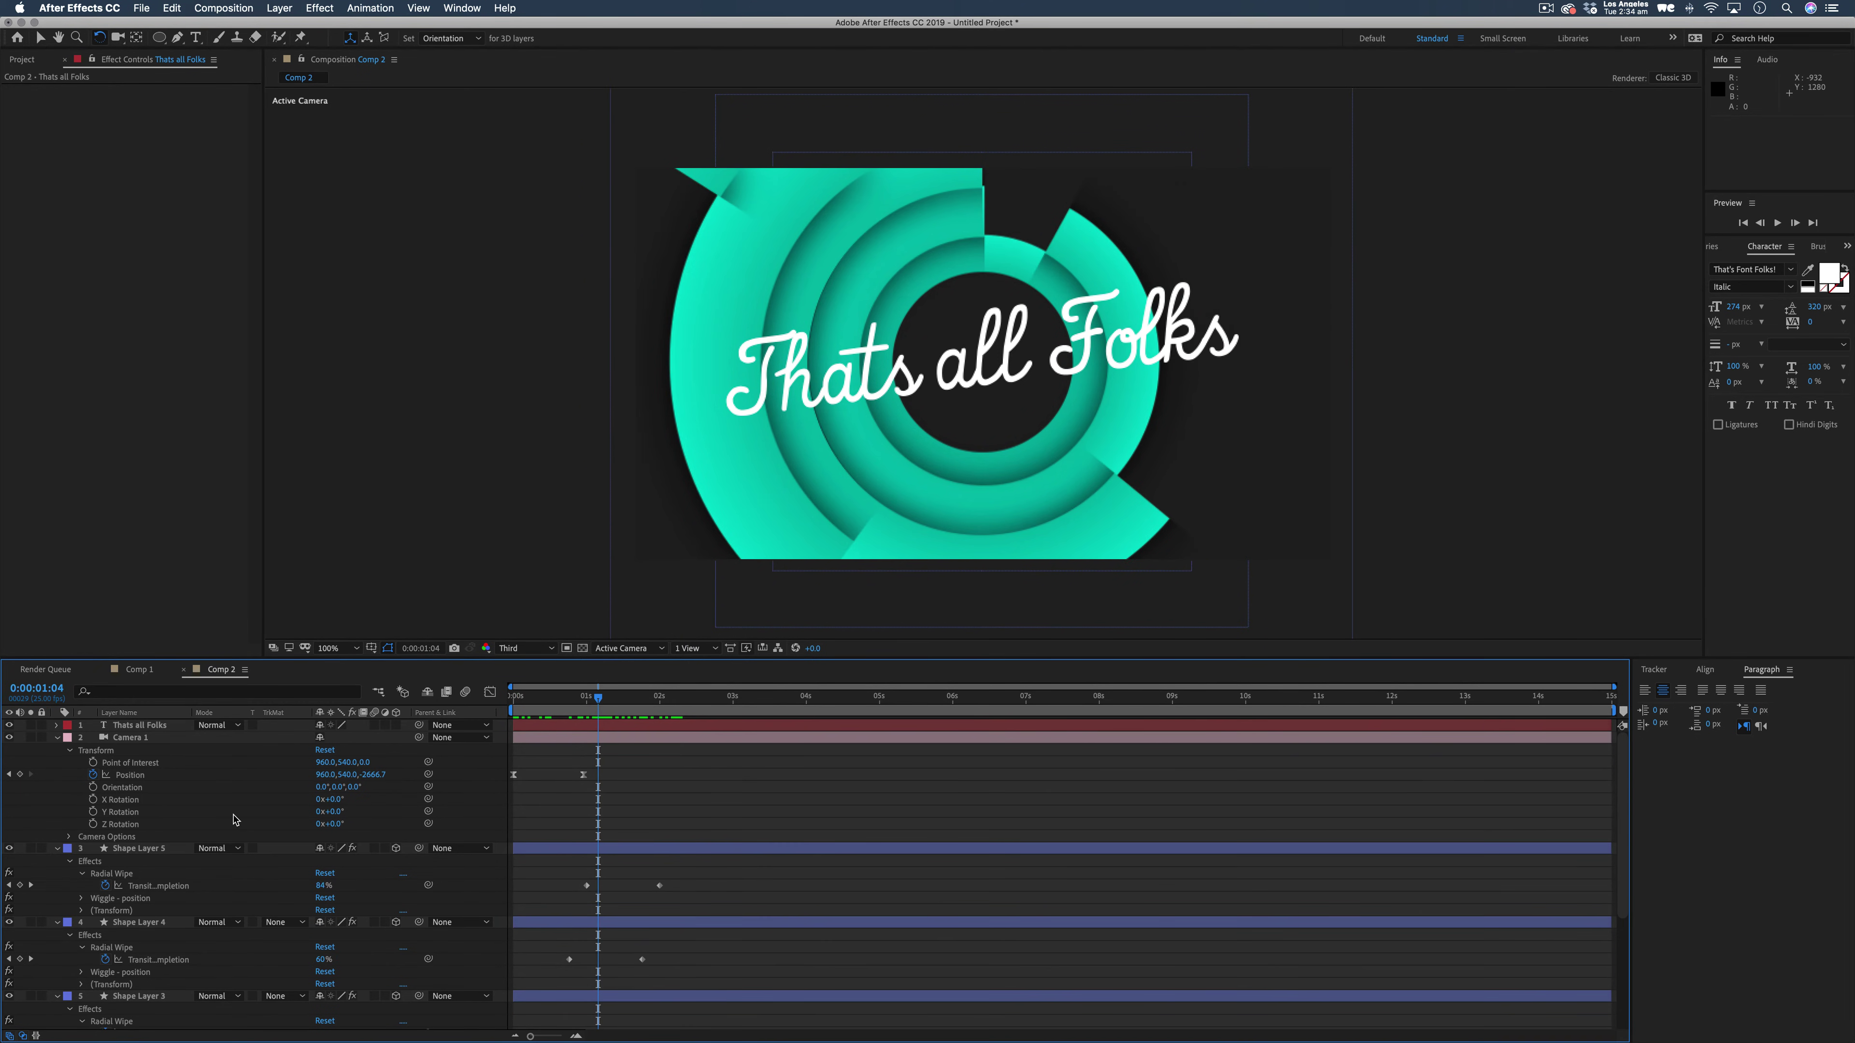
left_click(56, 737)
left_click(57, 749)
left_click(57, 762)
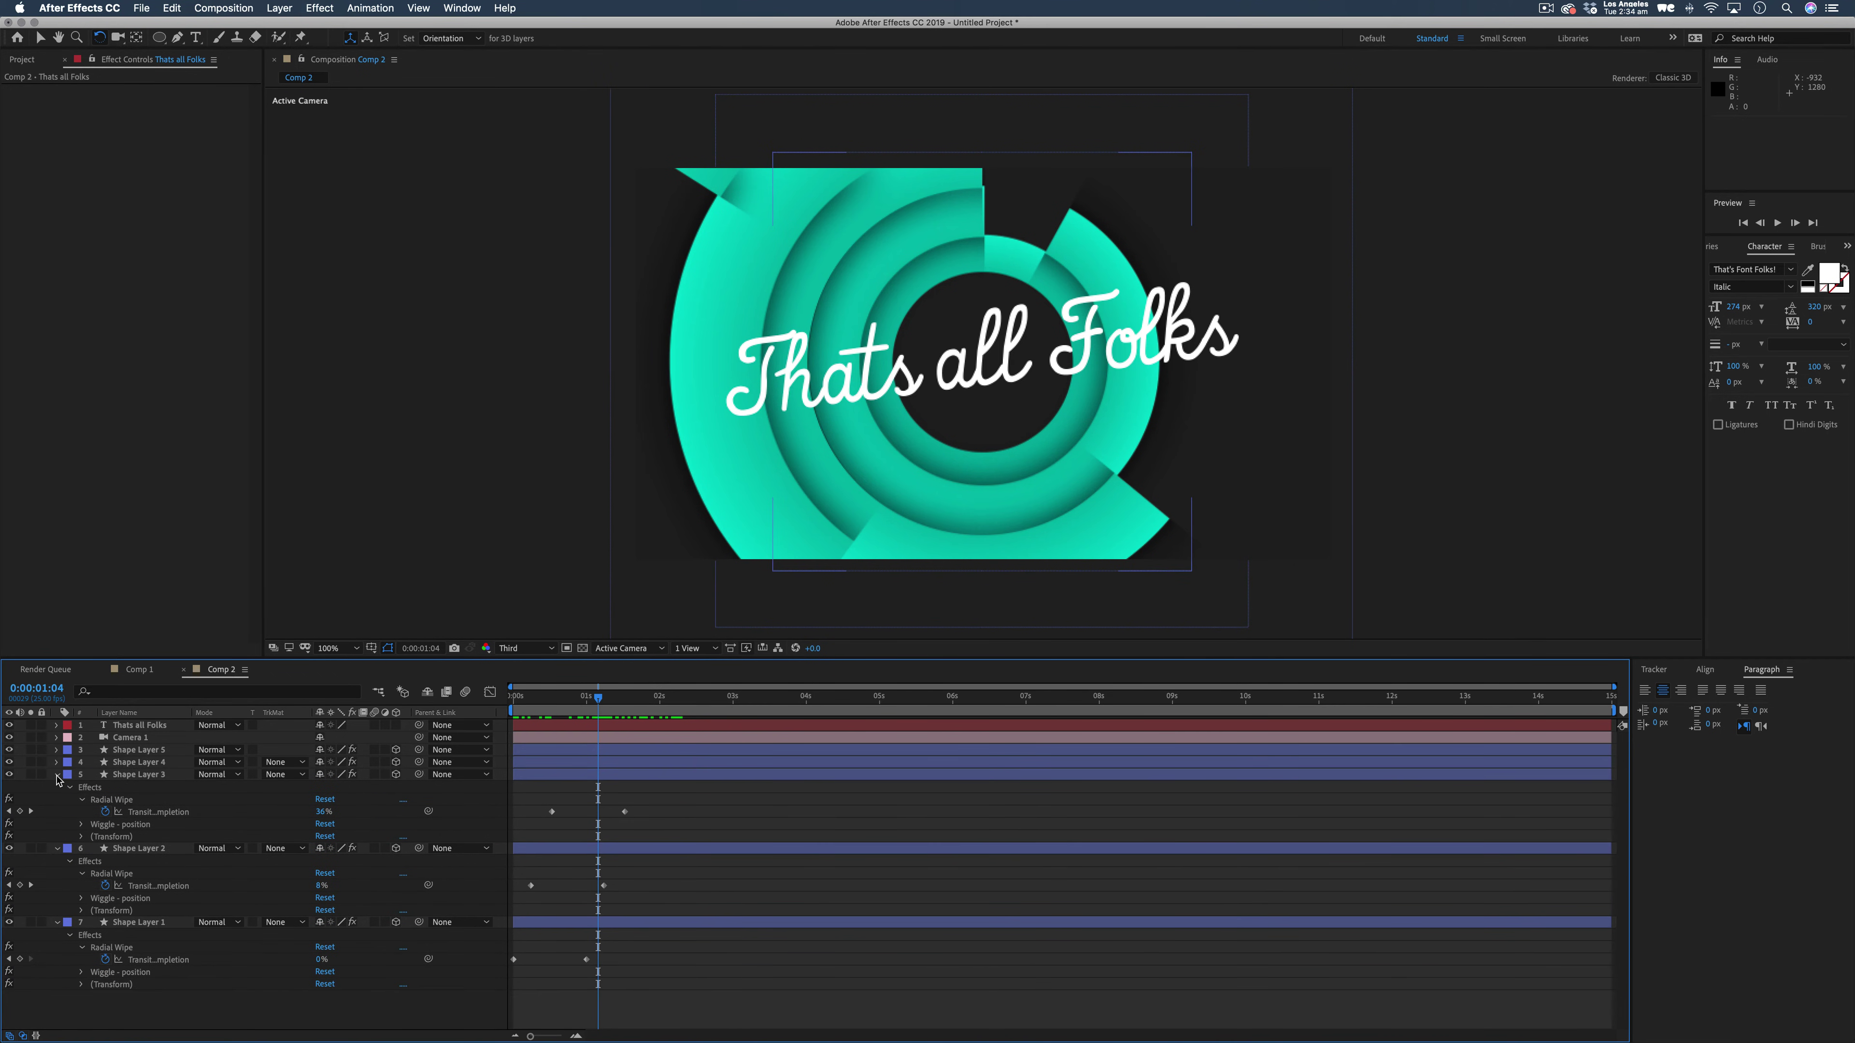
left_click(57, 774)
left_click(57, 787)
left_click(57, 799)
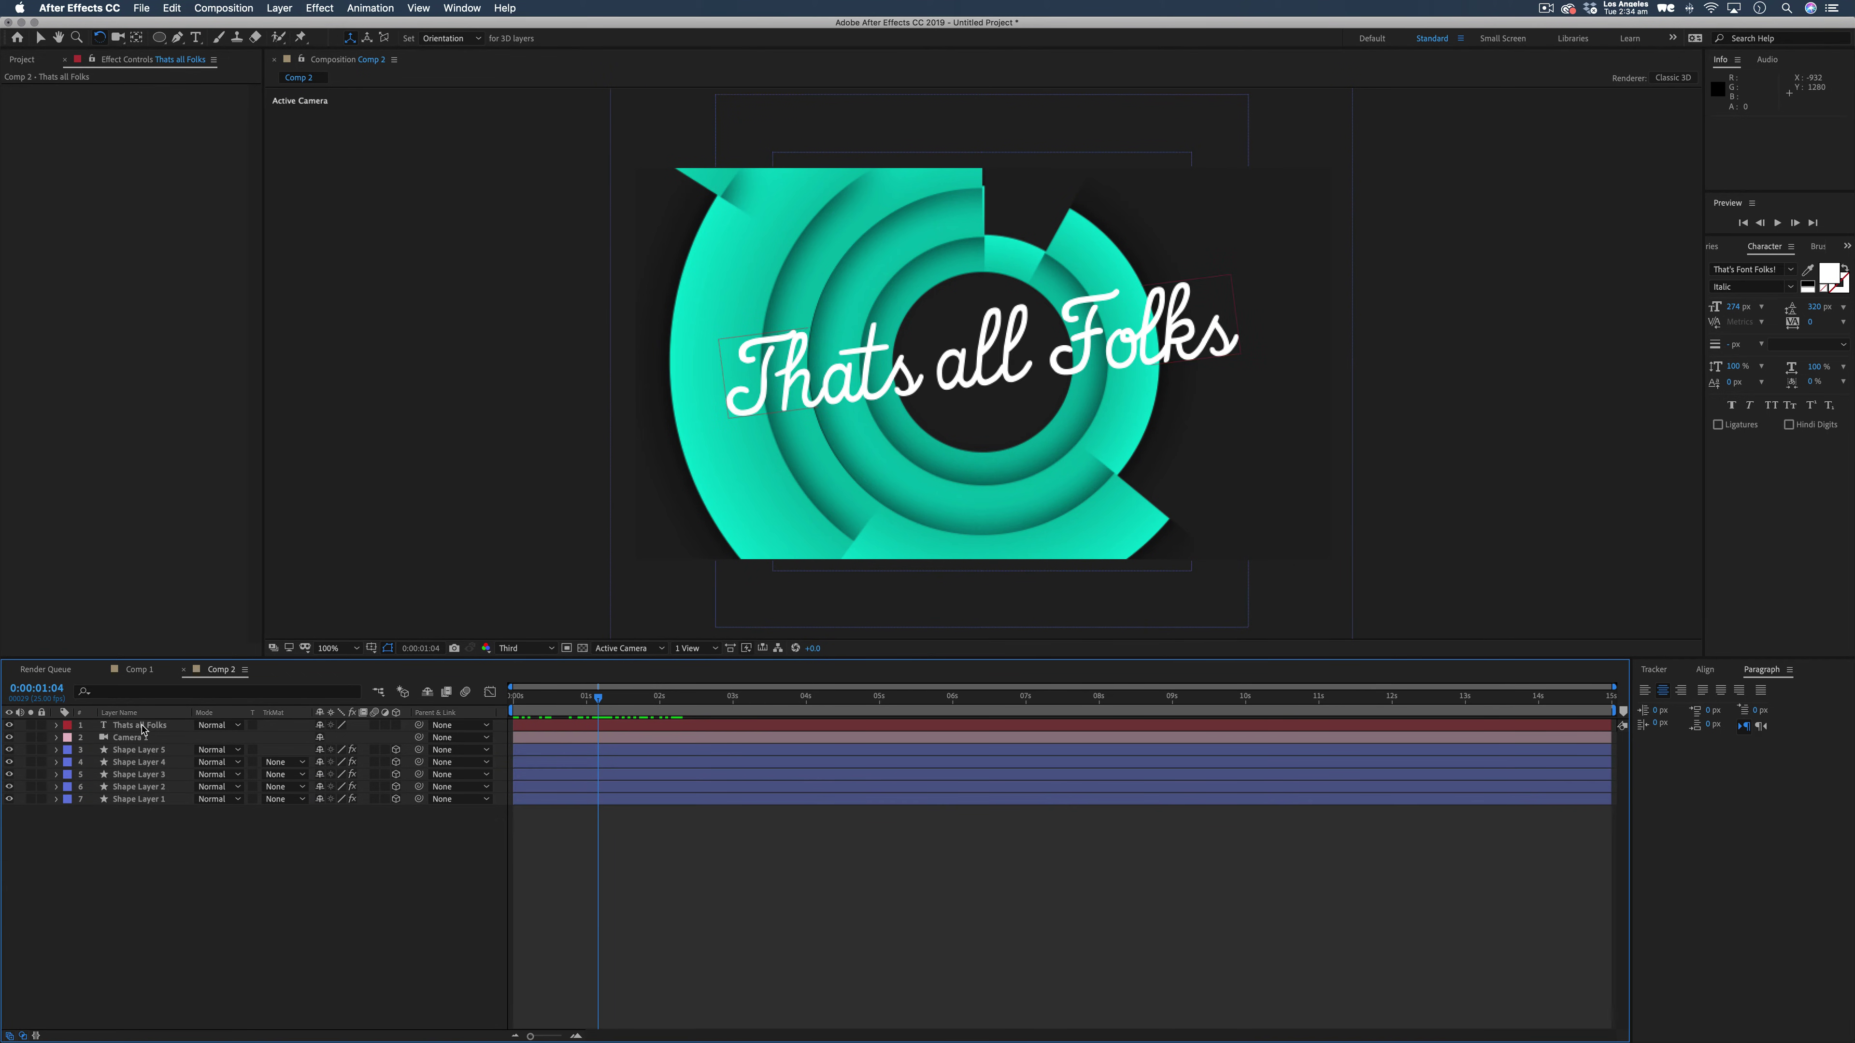
Add an Opacity text animator to the "Thats all Folks" layer and set its opacity to 0%.
left_click(111, 722)
left_click(56, 727)
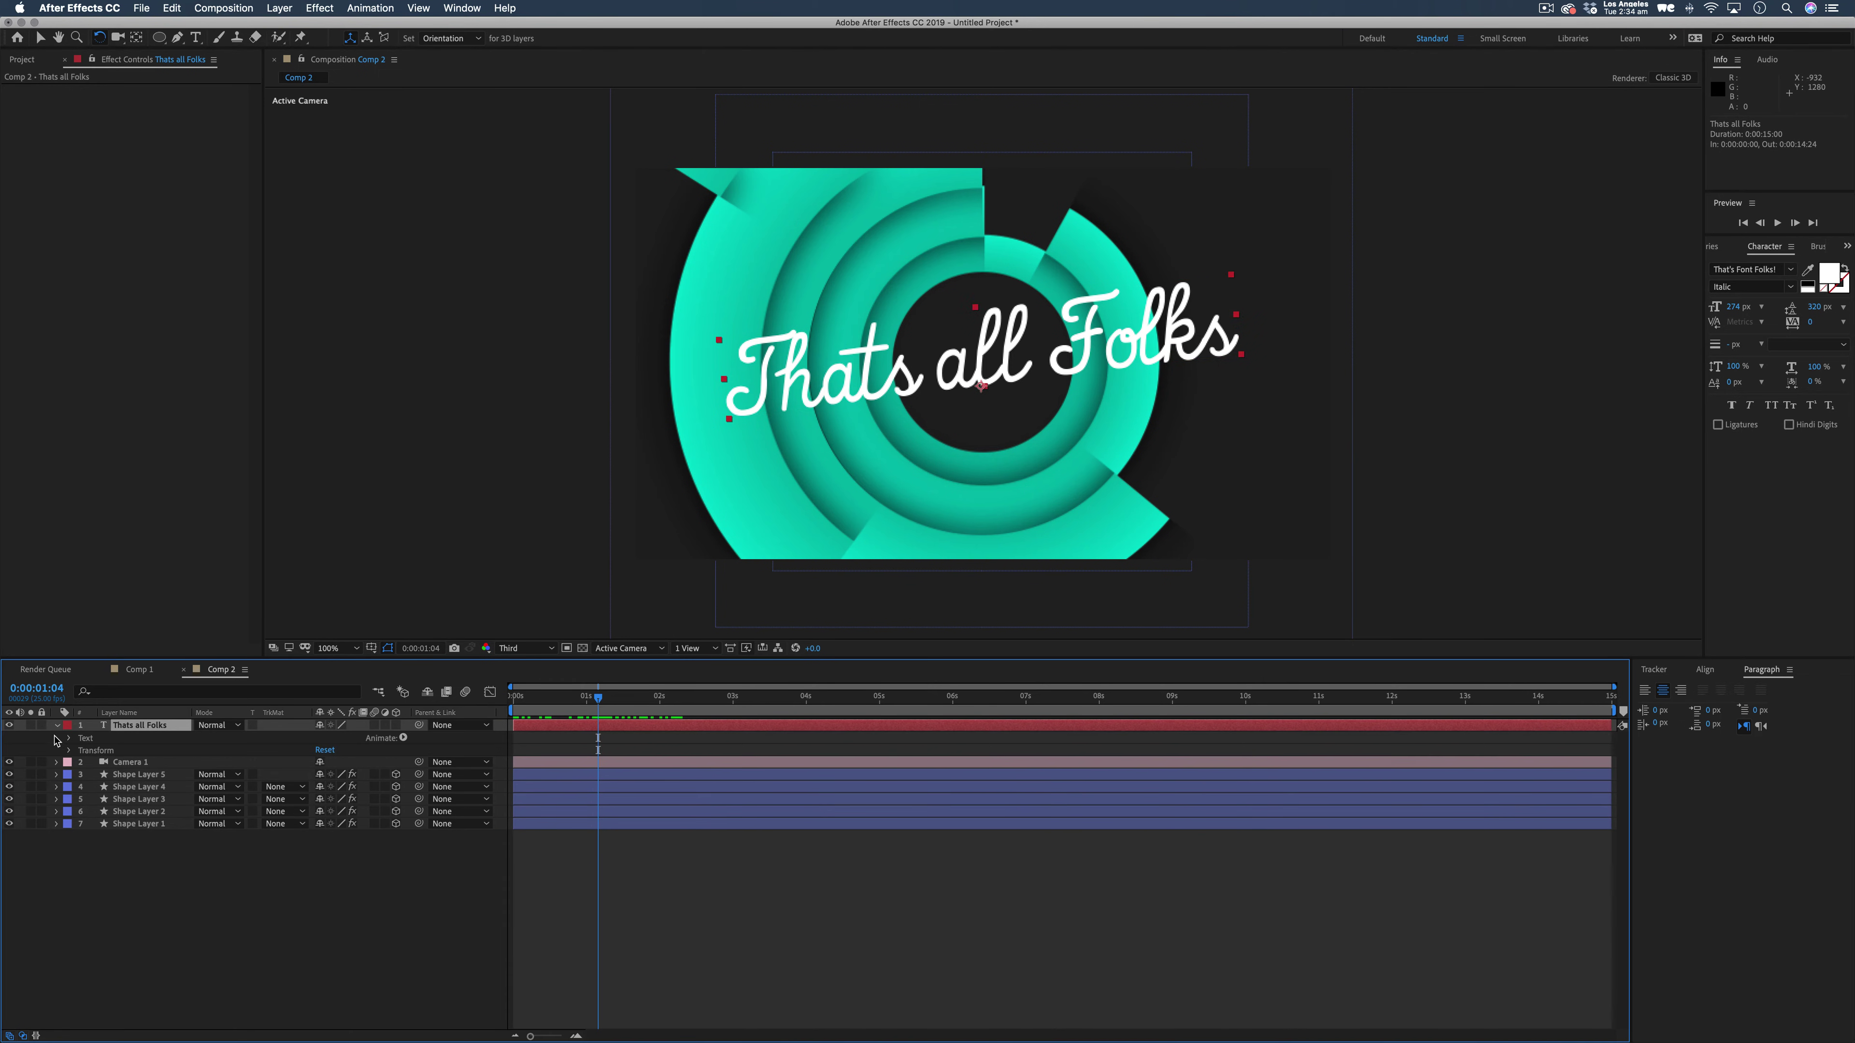
left_click(404, 738)
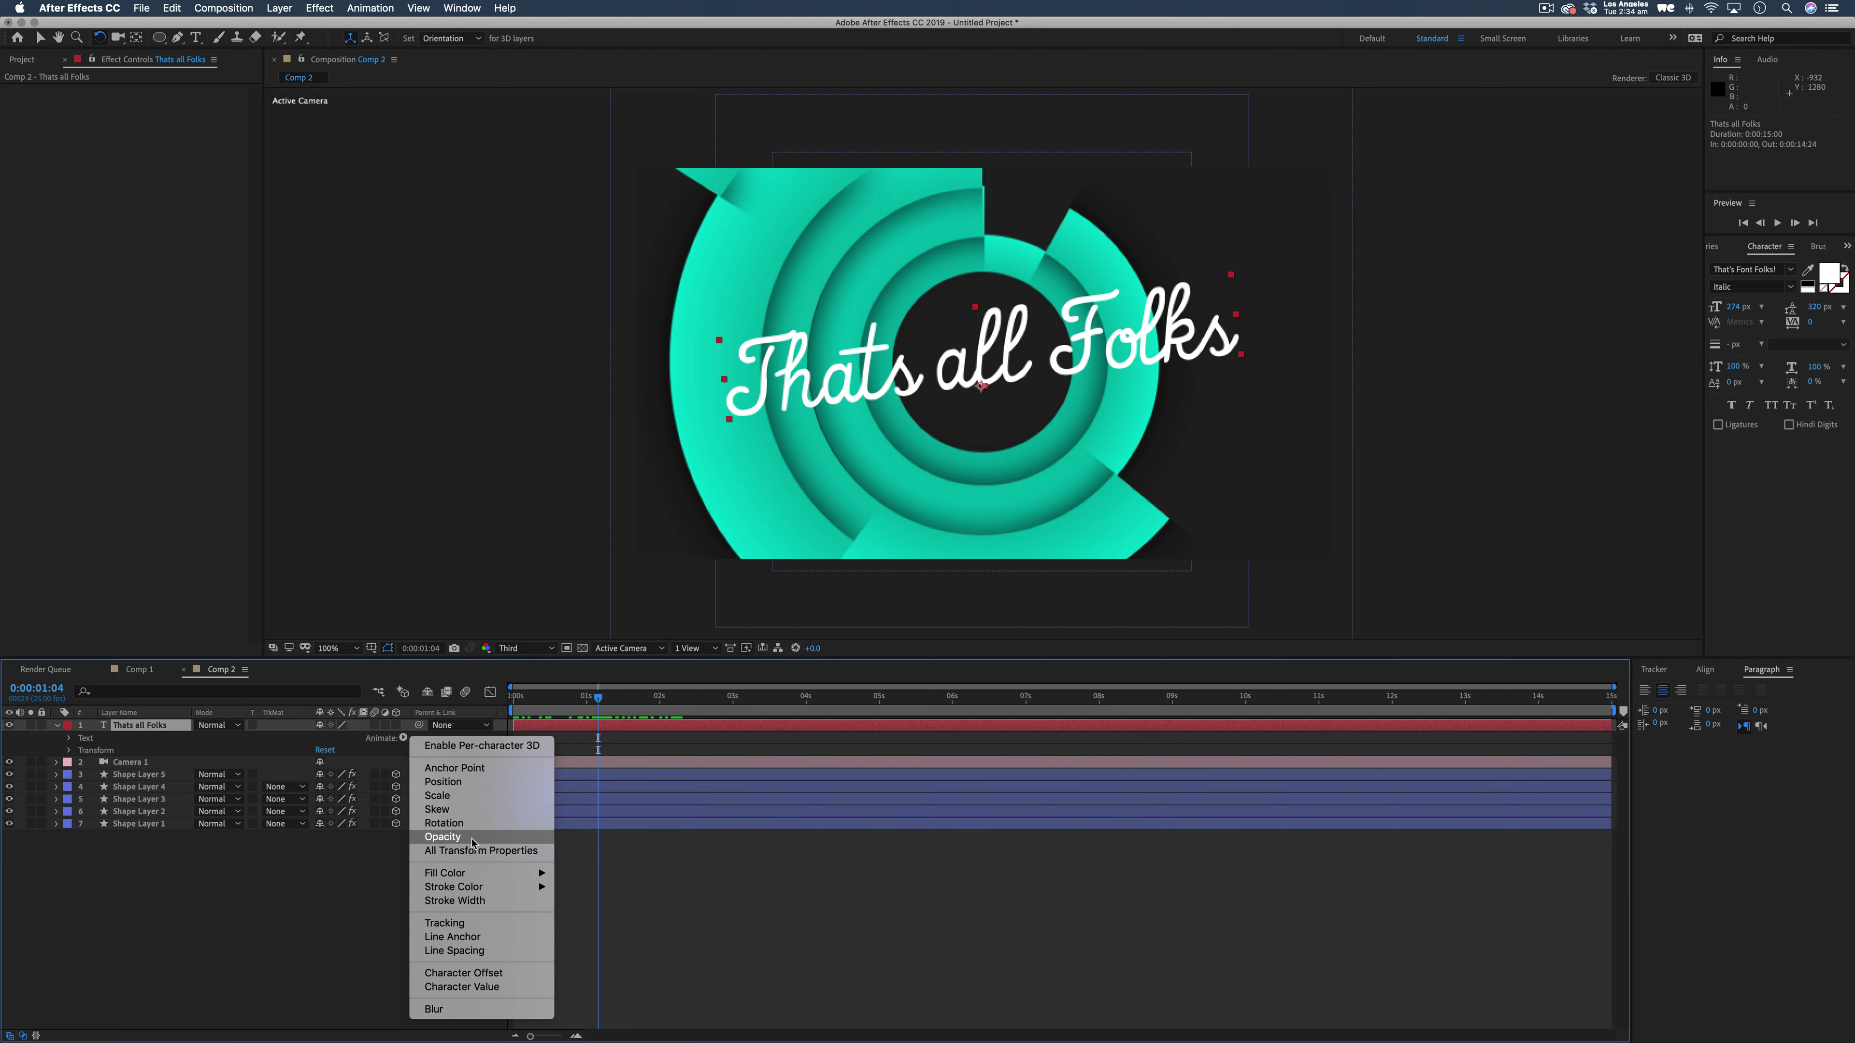
left_click(443, 838)
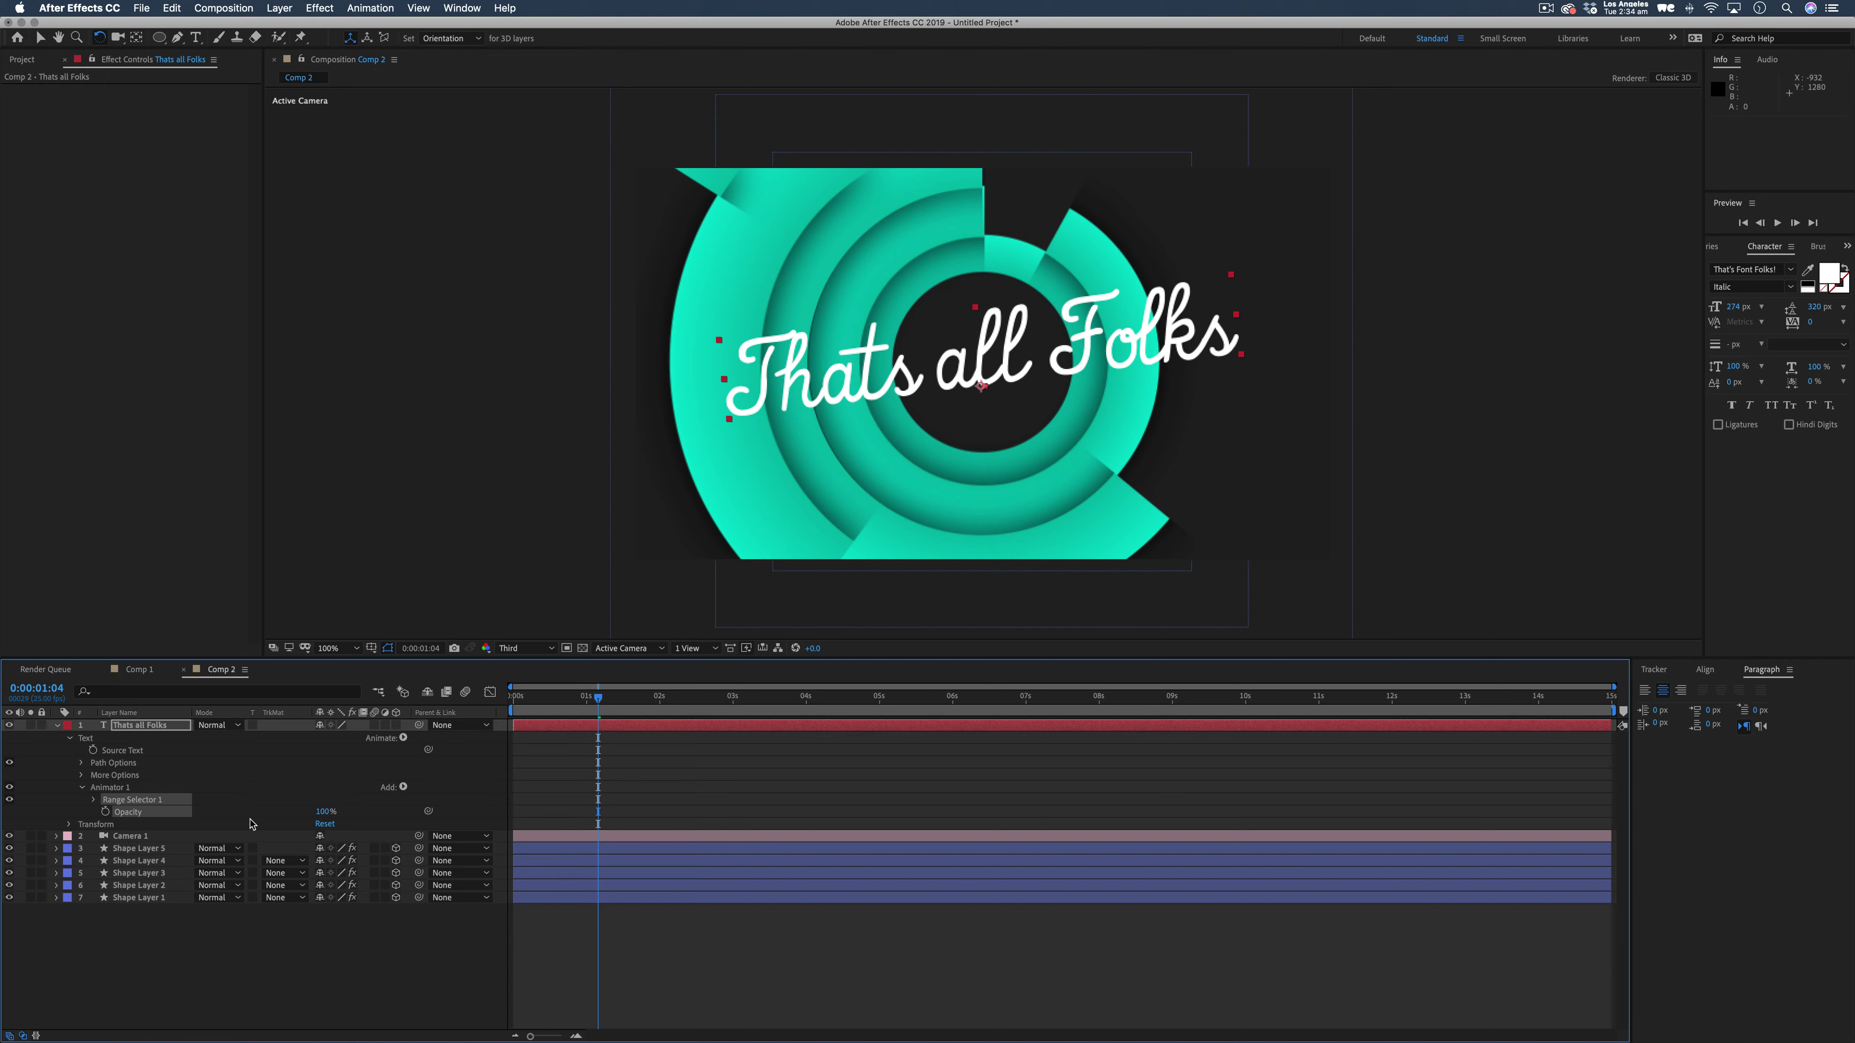
left_click_drag(325, 811, 61, 832)
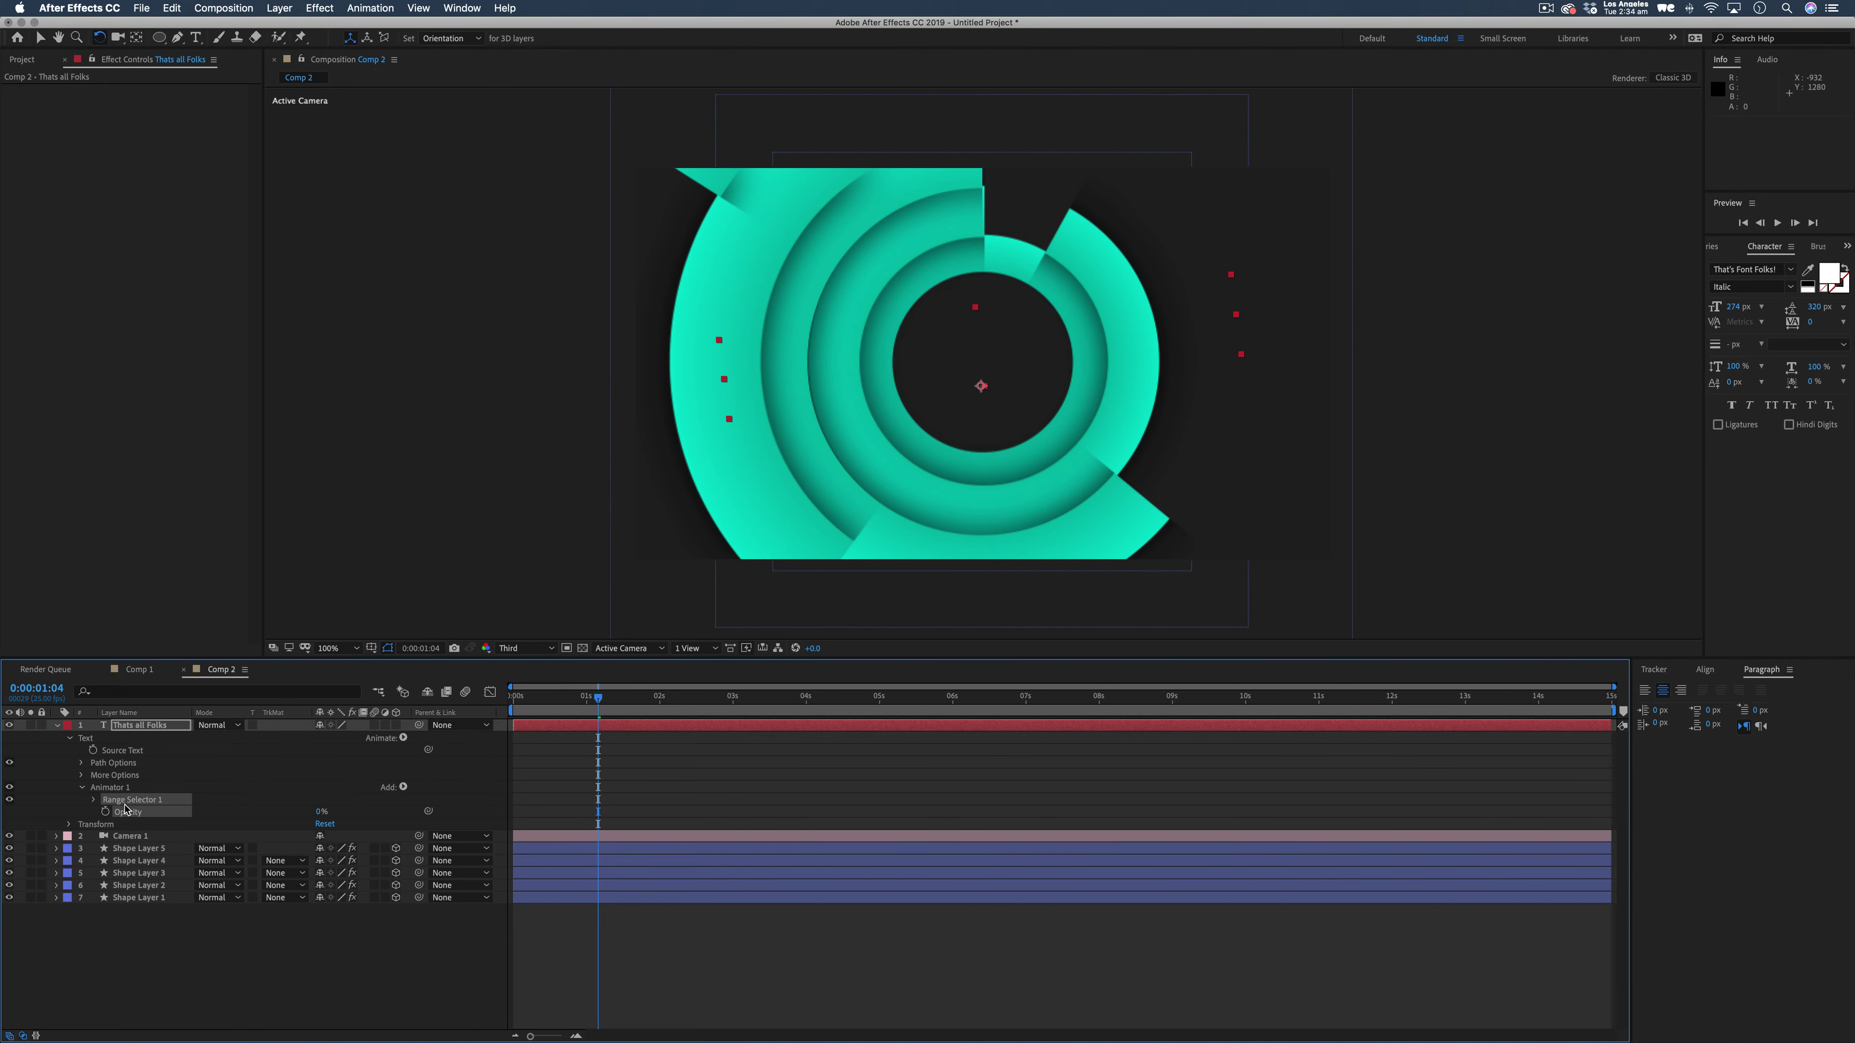
Keyframe the title's Range Selector 1 Start at 0% at 0:00:01:04 and 100% at 0:00:01:19.
left_click(93, 801)
key("Home")
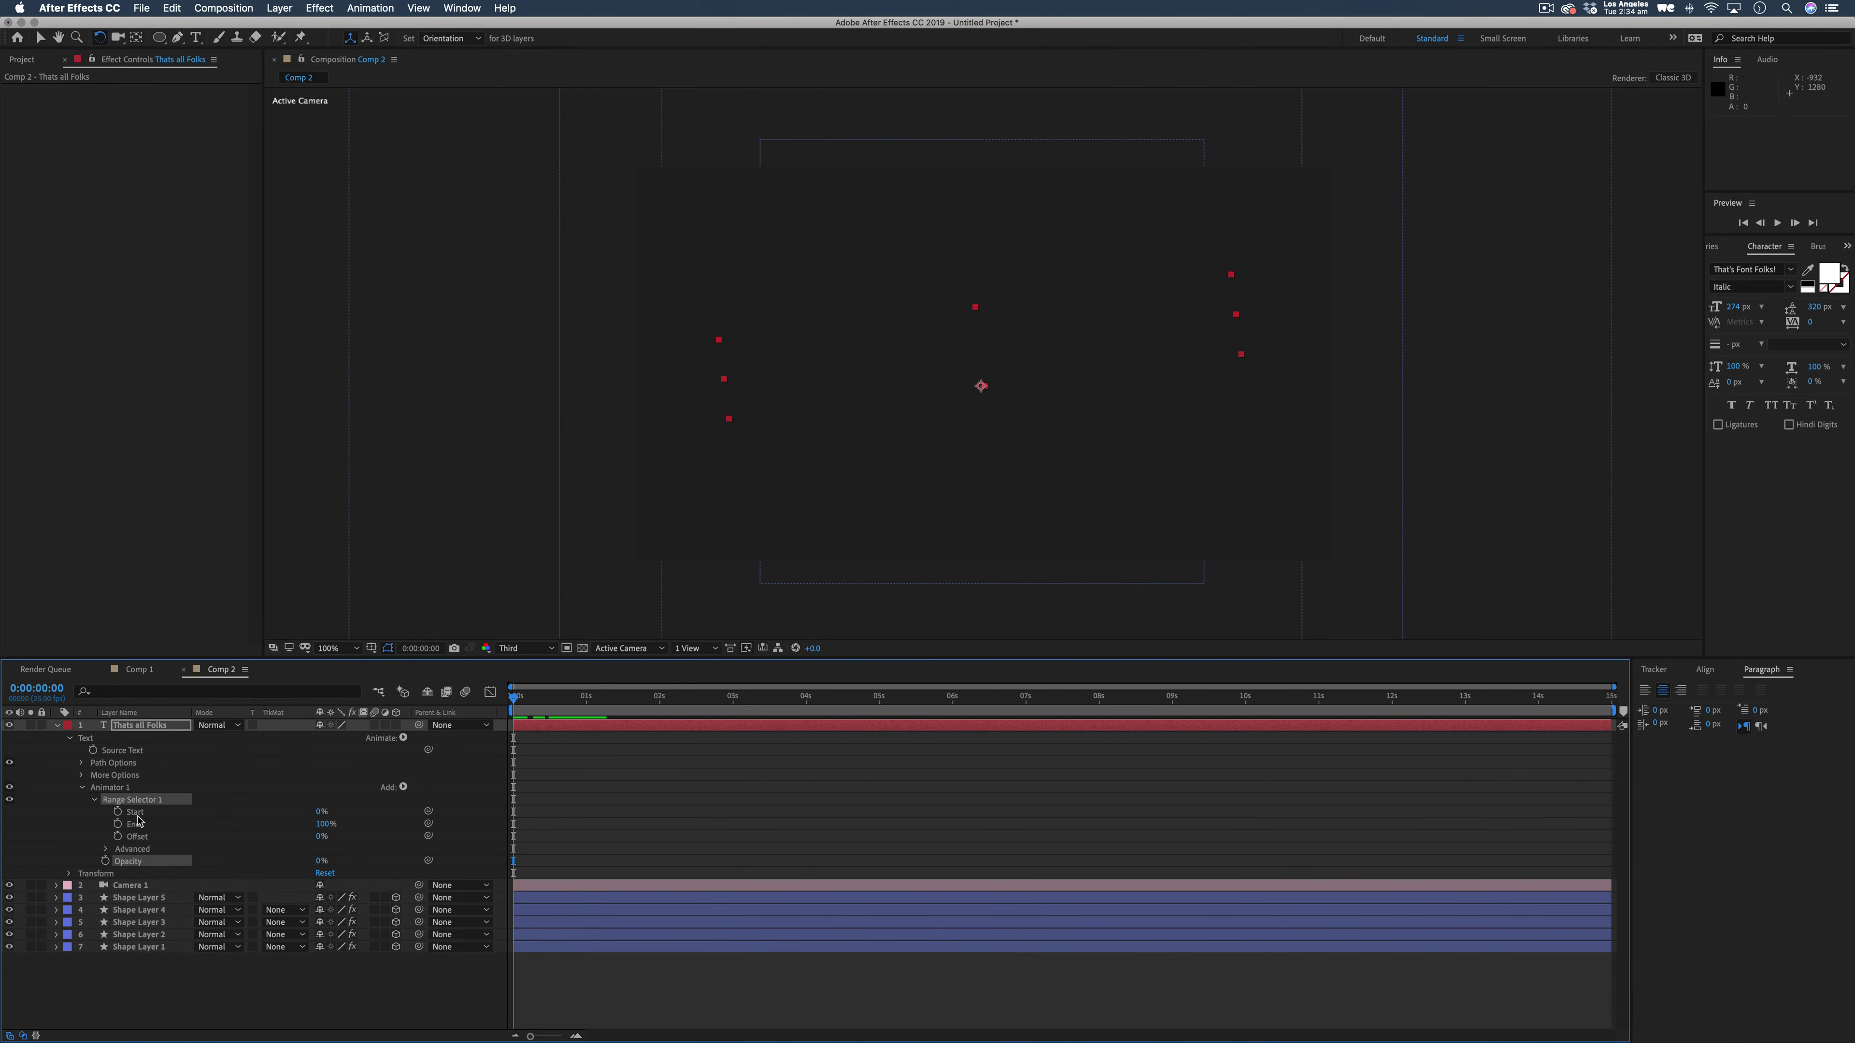
left_click_drag(536, 704, 598, 701)
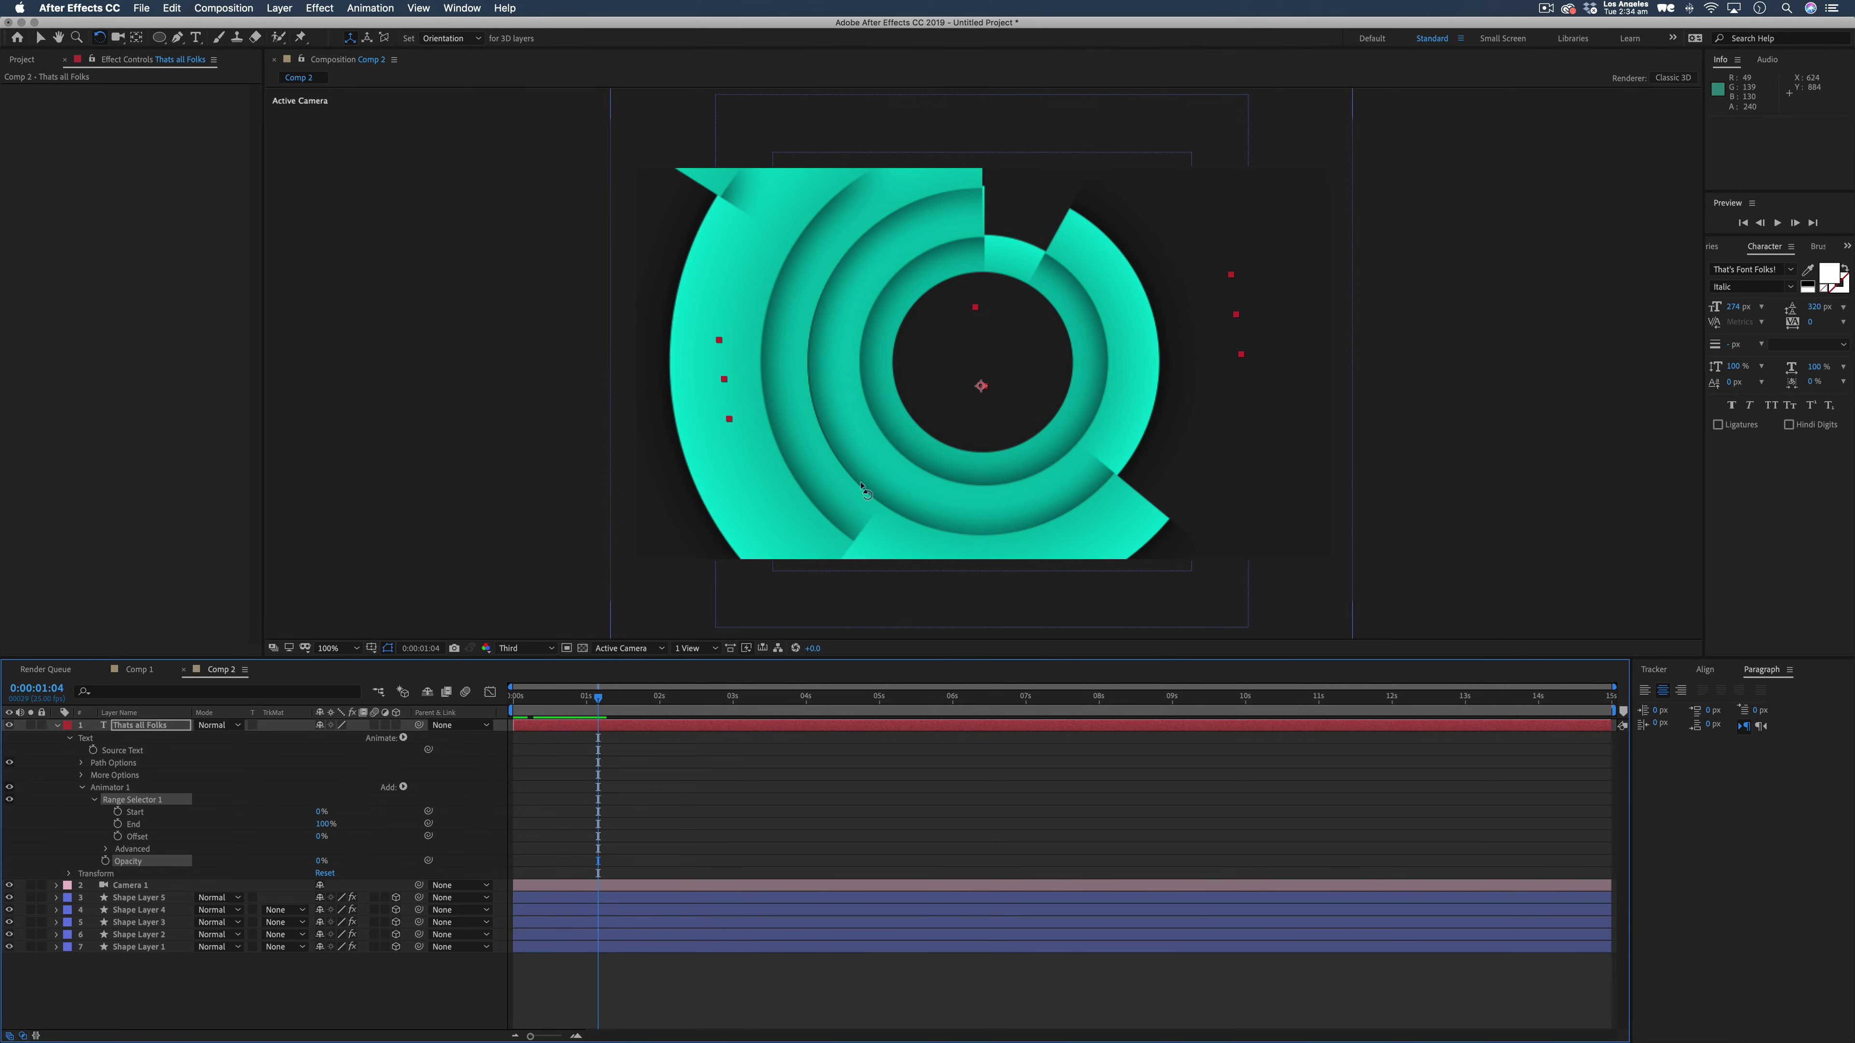
left_click(117, 812)
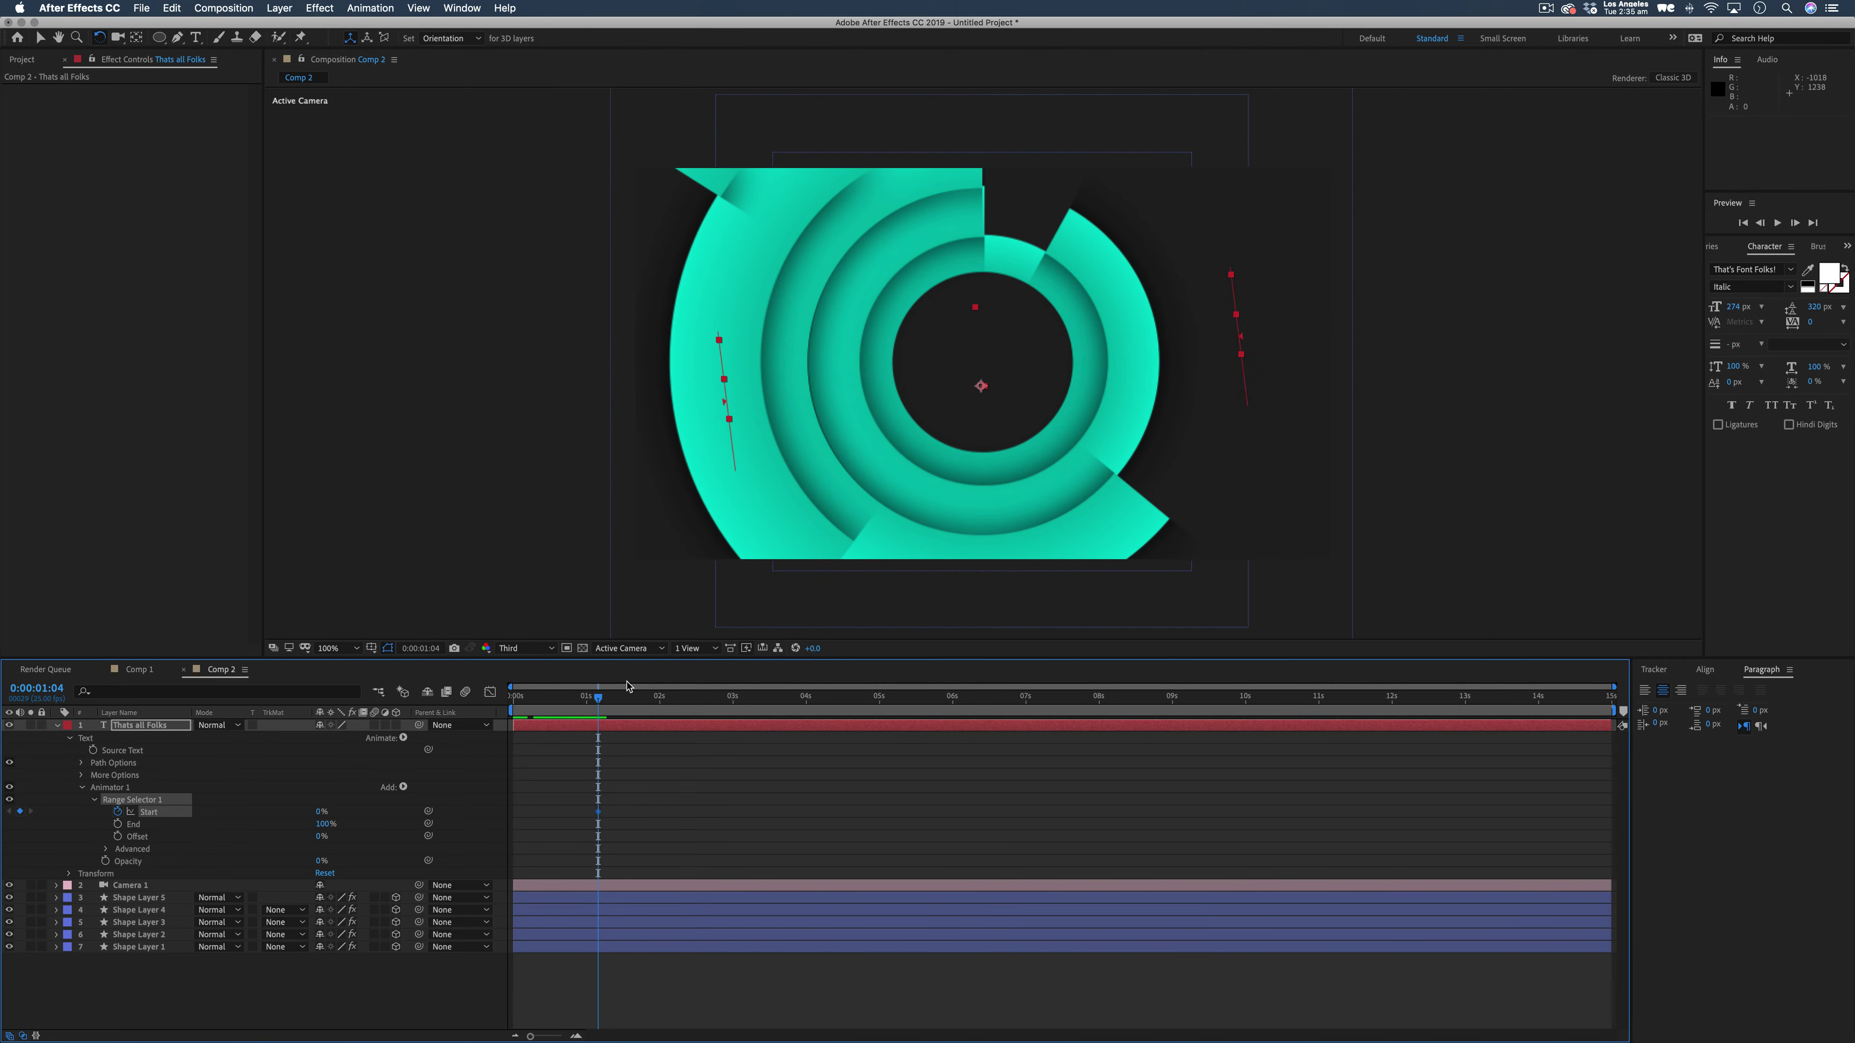
left_click_drag(598, 701, 642, 701)
left_click_drag(318, 816, 510, 812)
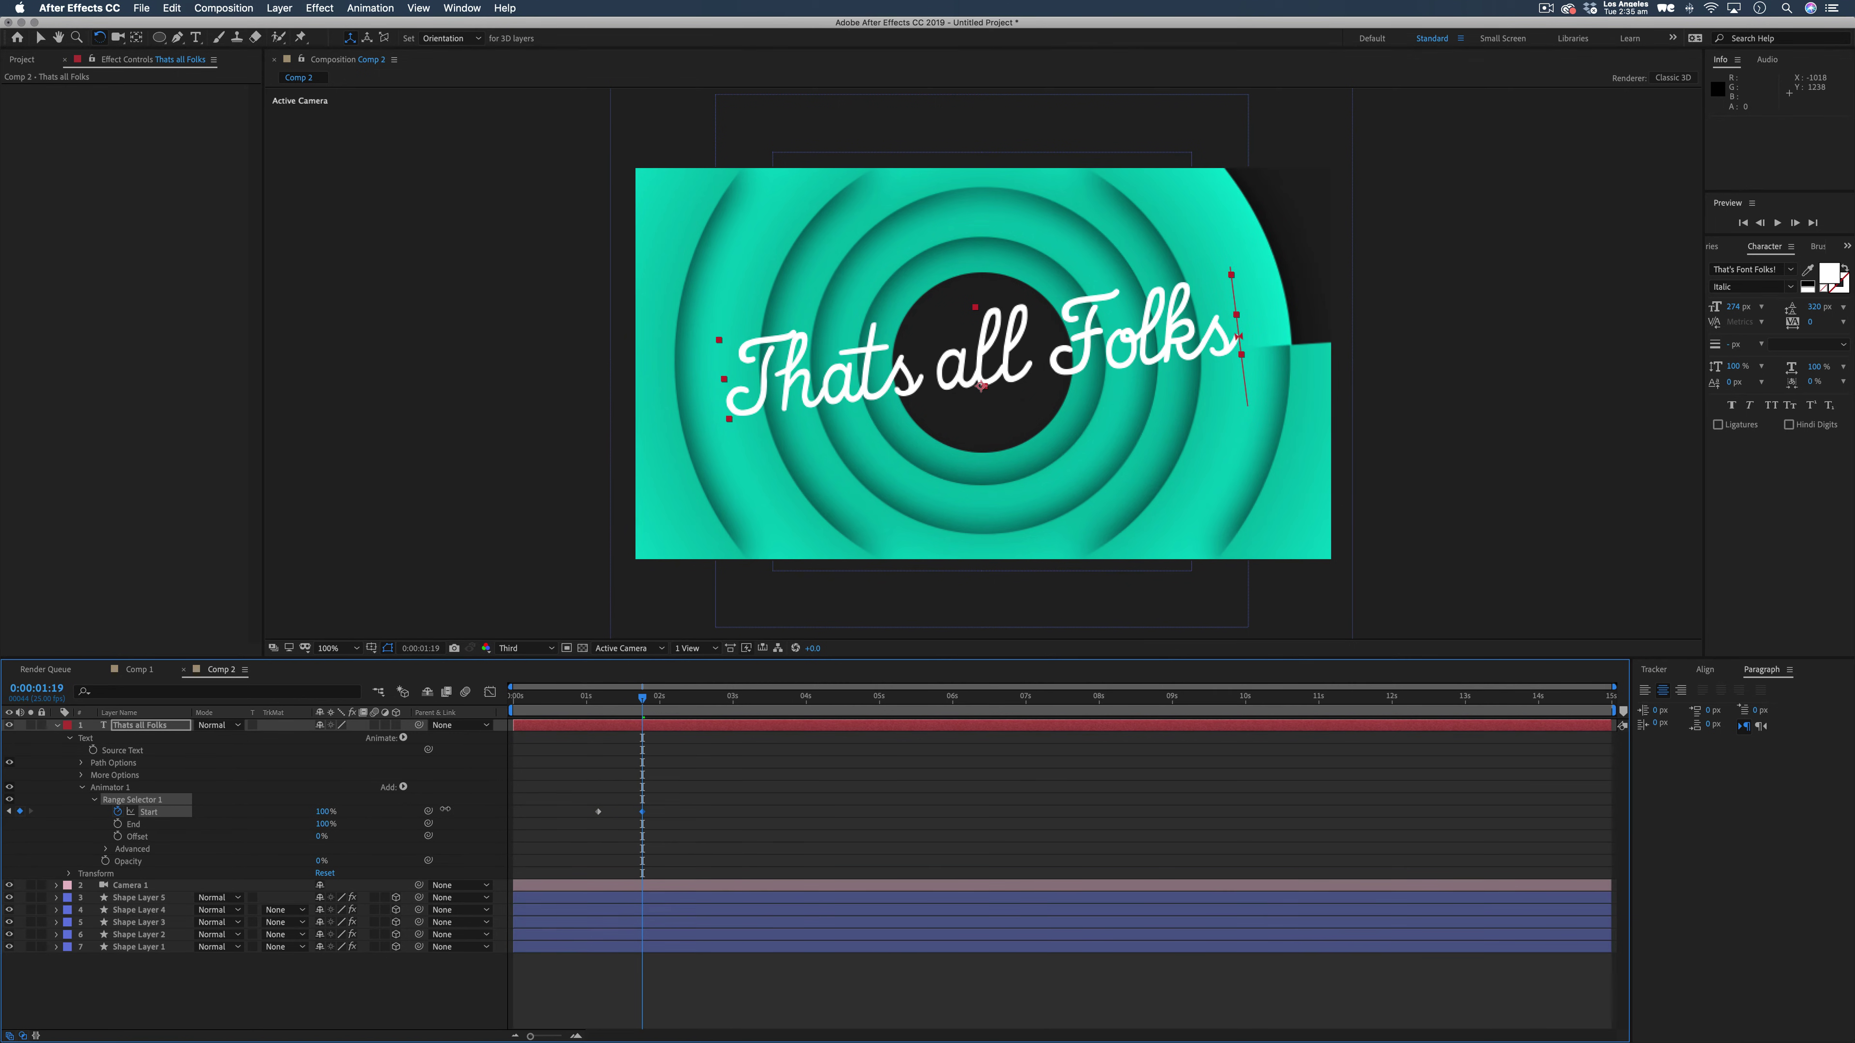
Preview the title's letter-by-letter reveal from the start twice, stopping at 0:00:02:13.
left_click_drag(642, 700, 513, 700)
key("space")
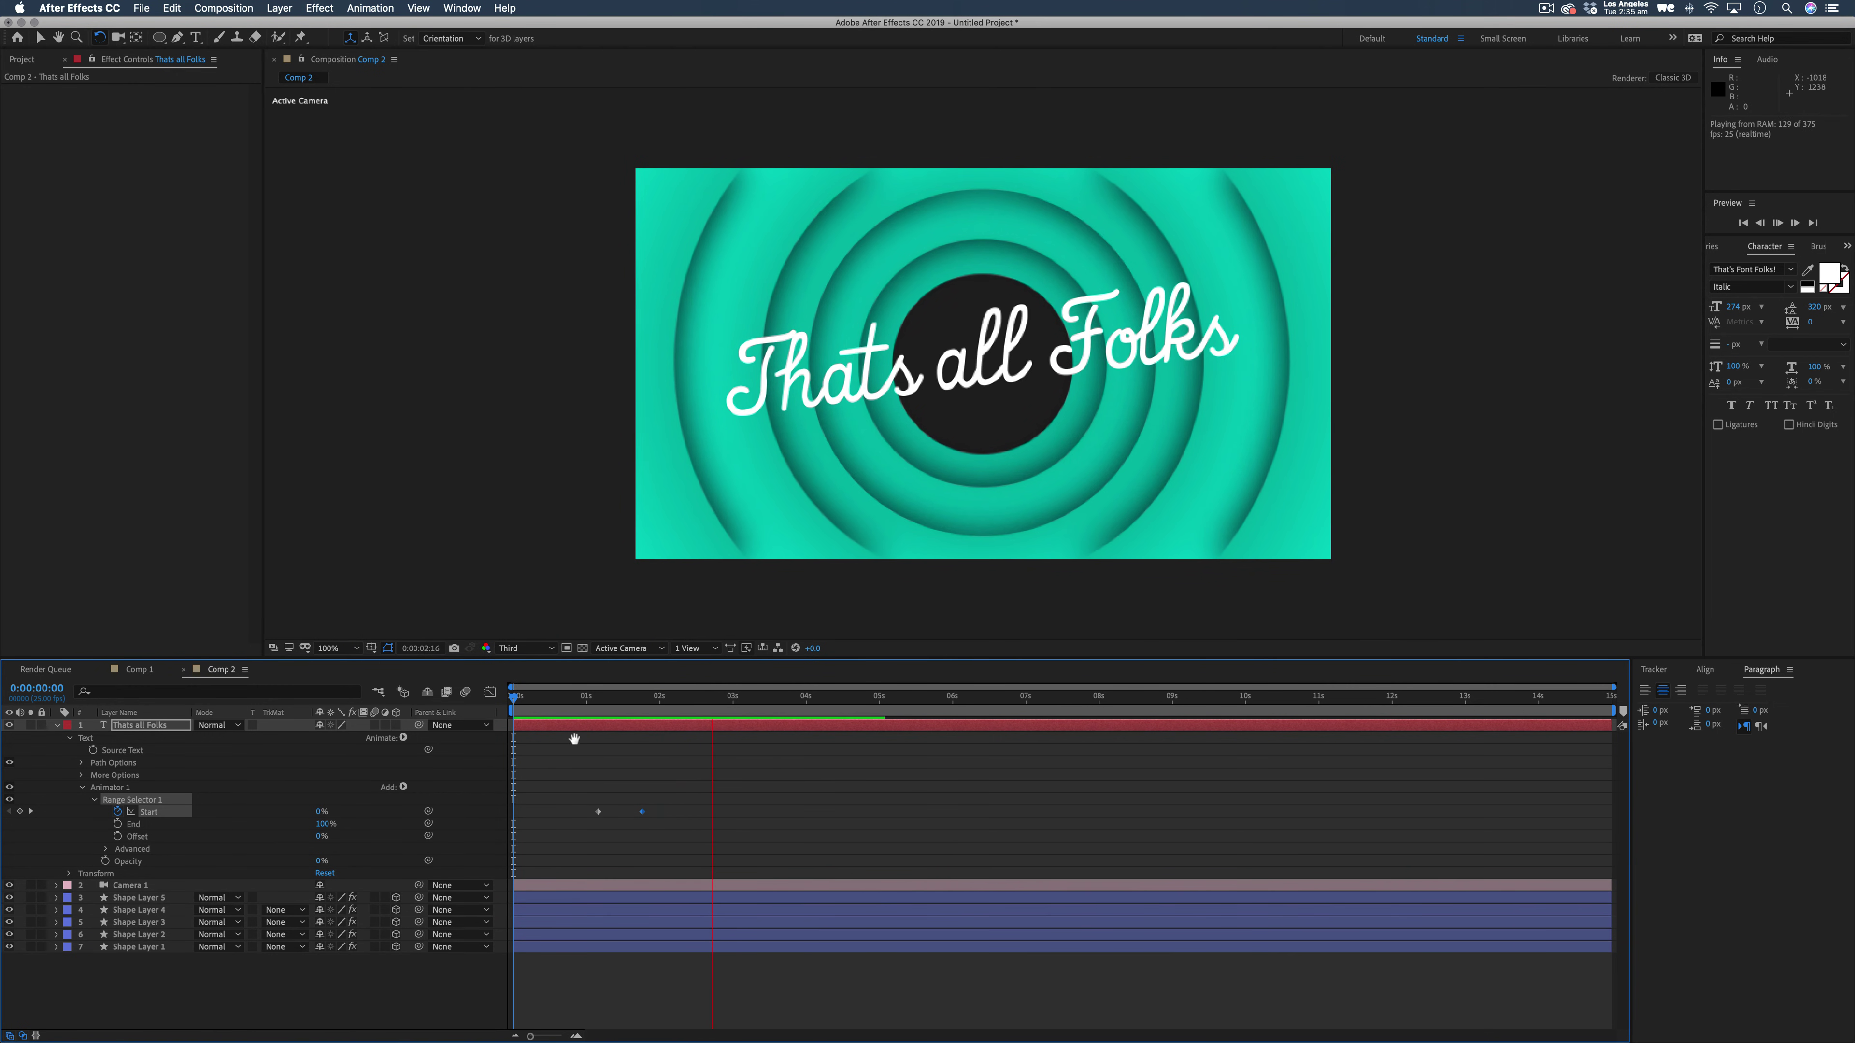
key("space")
key("space")
key("space")
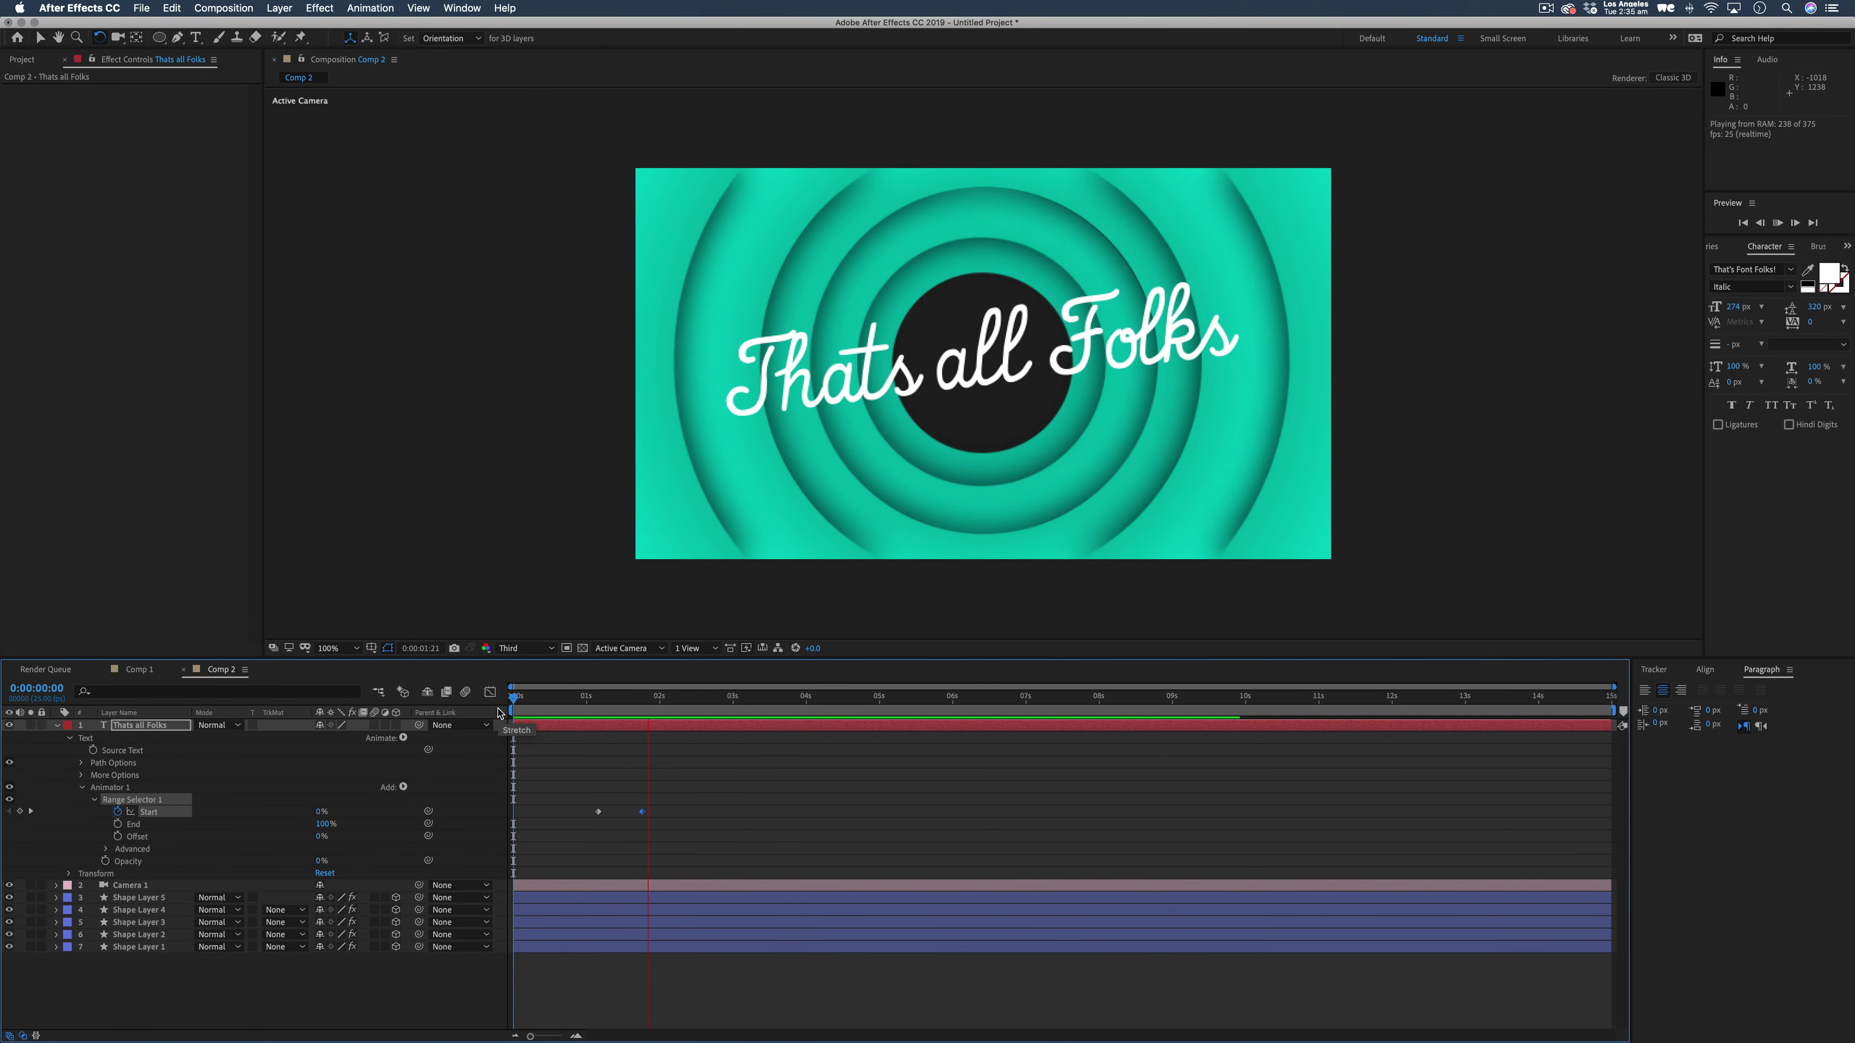
key("space")
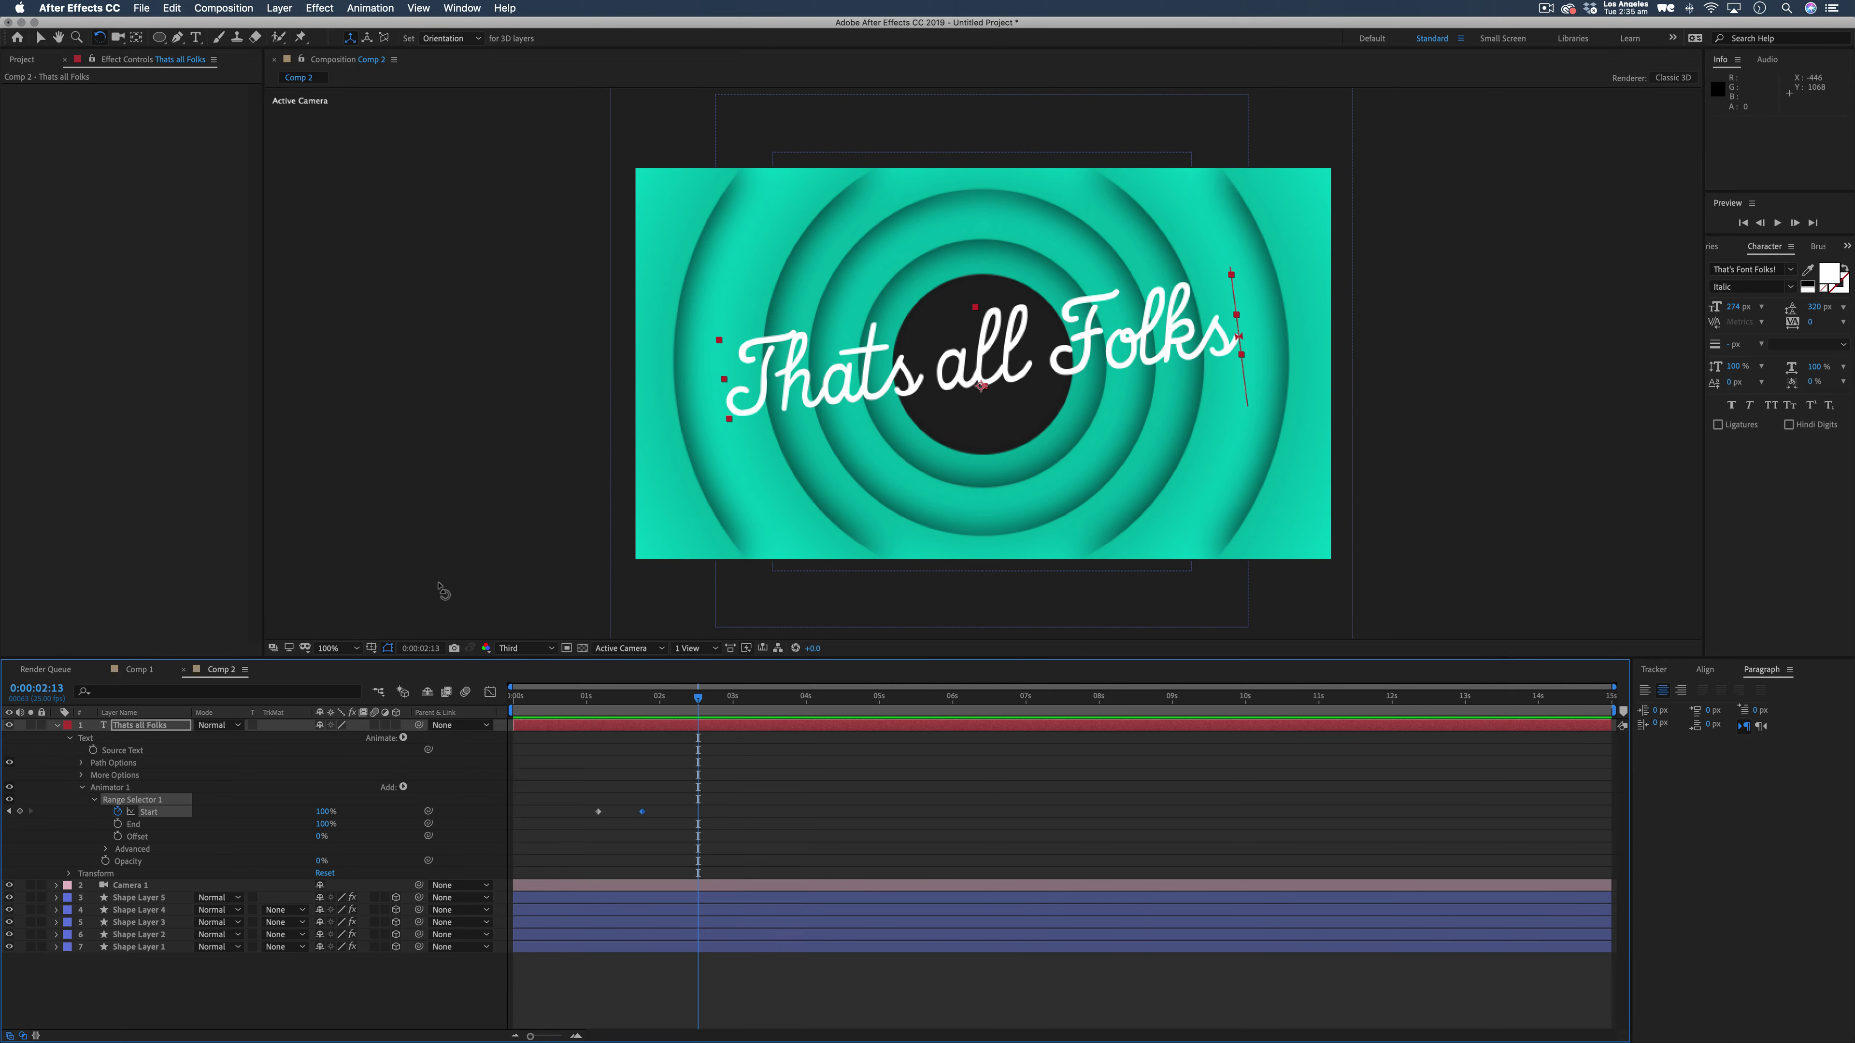
Try making the title a 3D layer and rotating it, undo the rotation, and return the layer to 2D.
left_click(395, 726)
key("v")
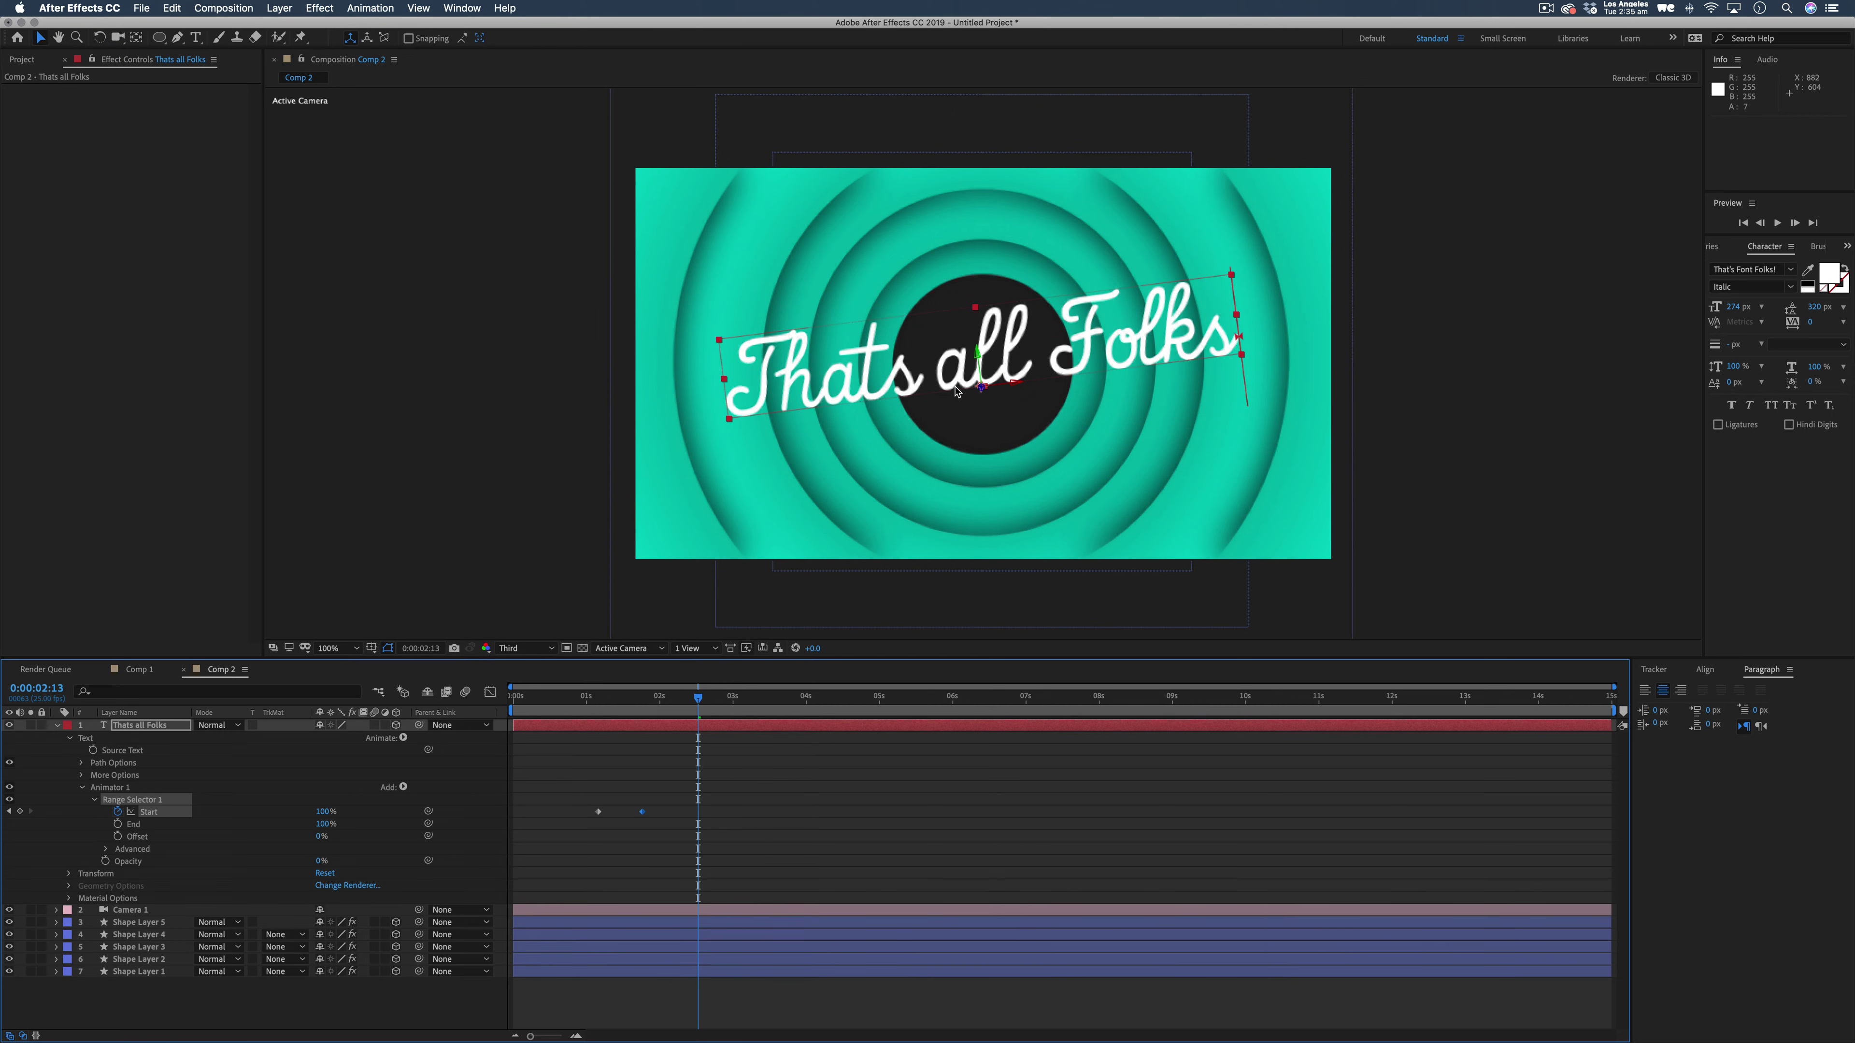
key("w")
left_click_drag(999, 393, 929, 397)
key("super+z")
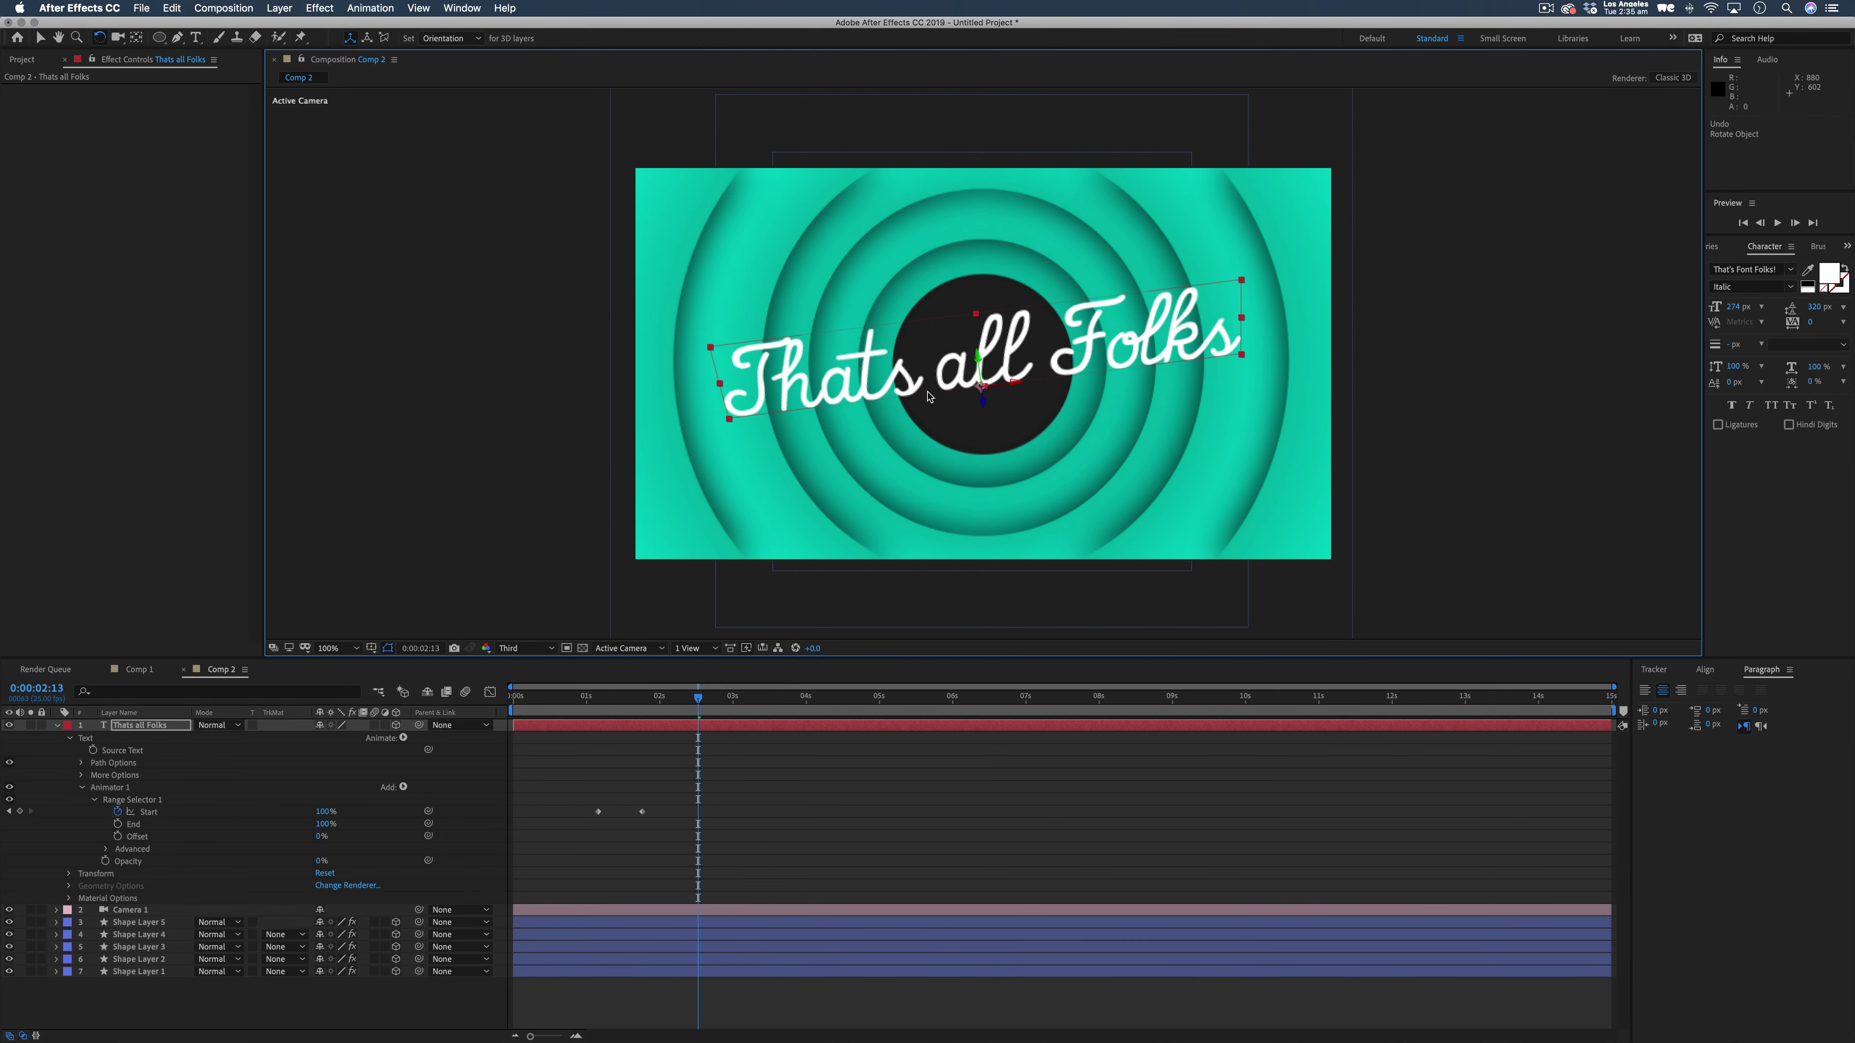
left_click(642, 812)
left_click(397, 725)
Preview the composition with the flat title and collapse the title layer's properties.
key("space")
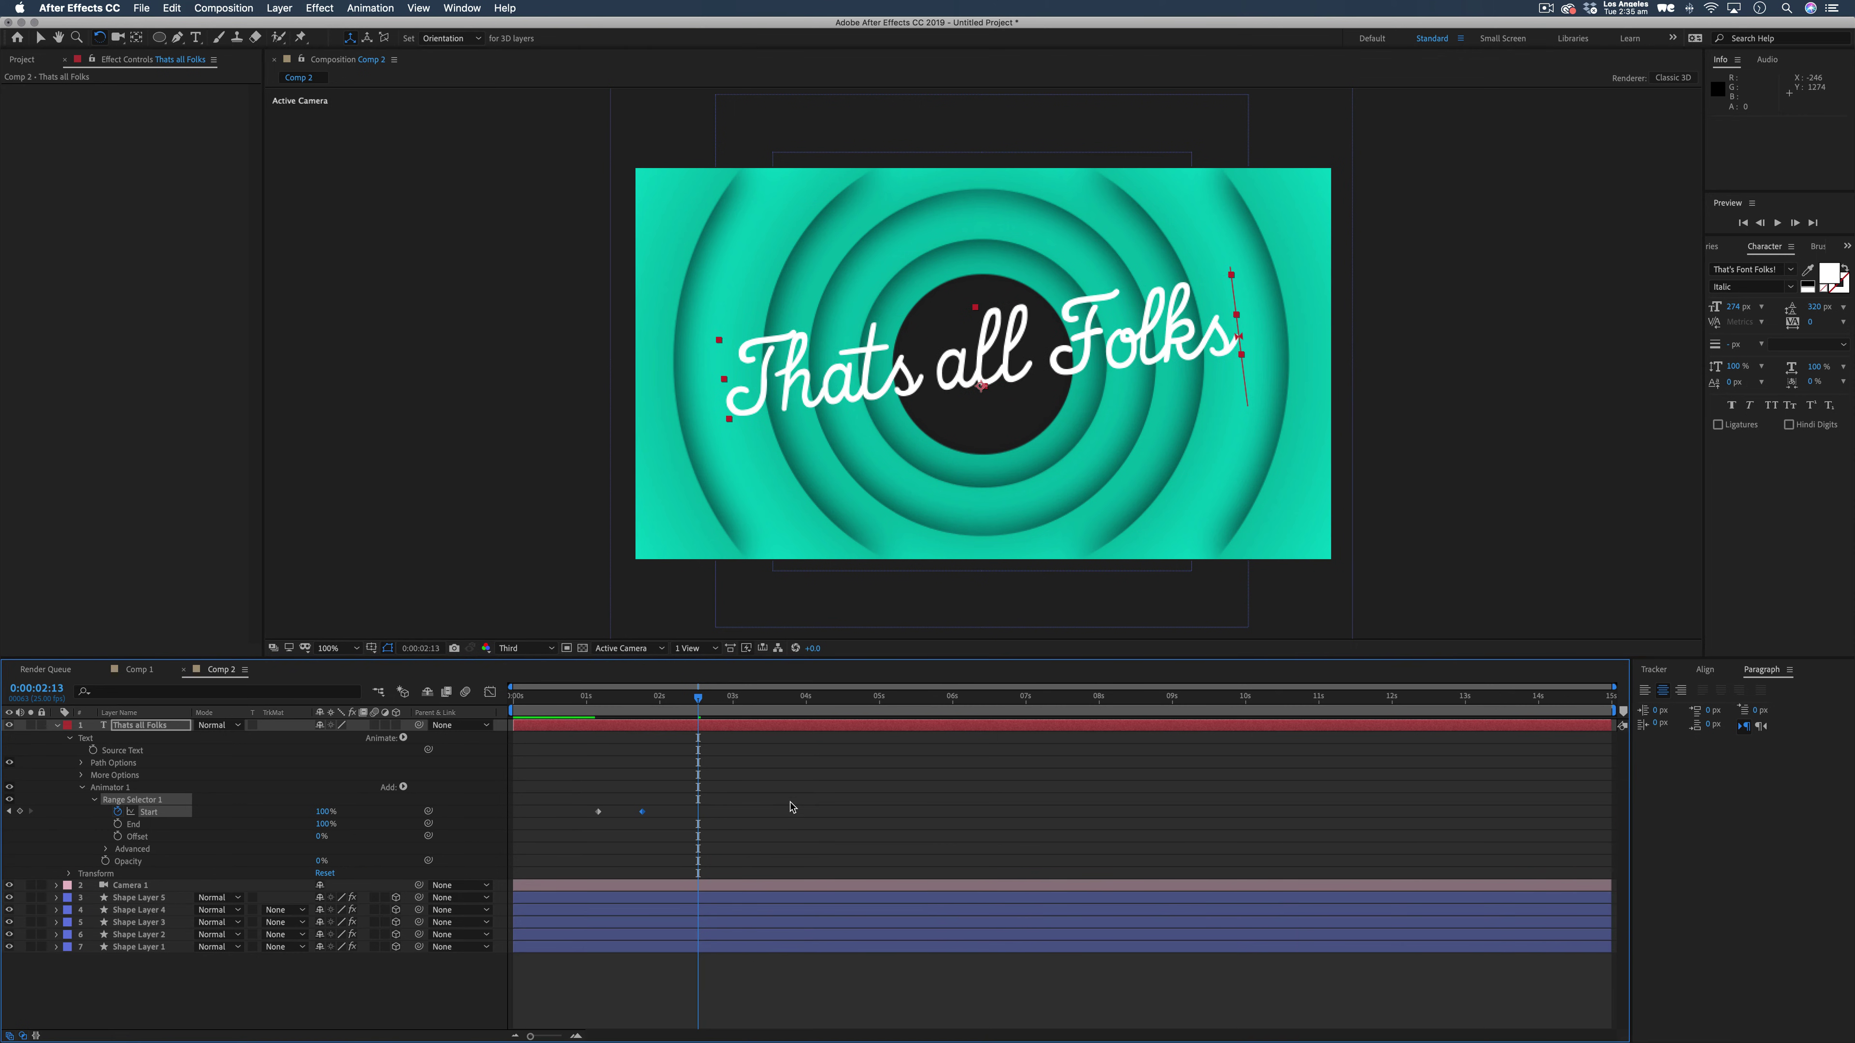
left_click(56, 726)
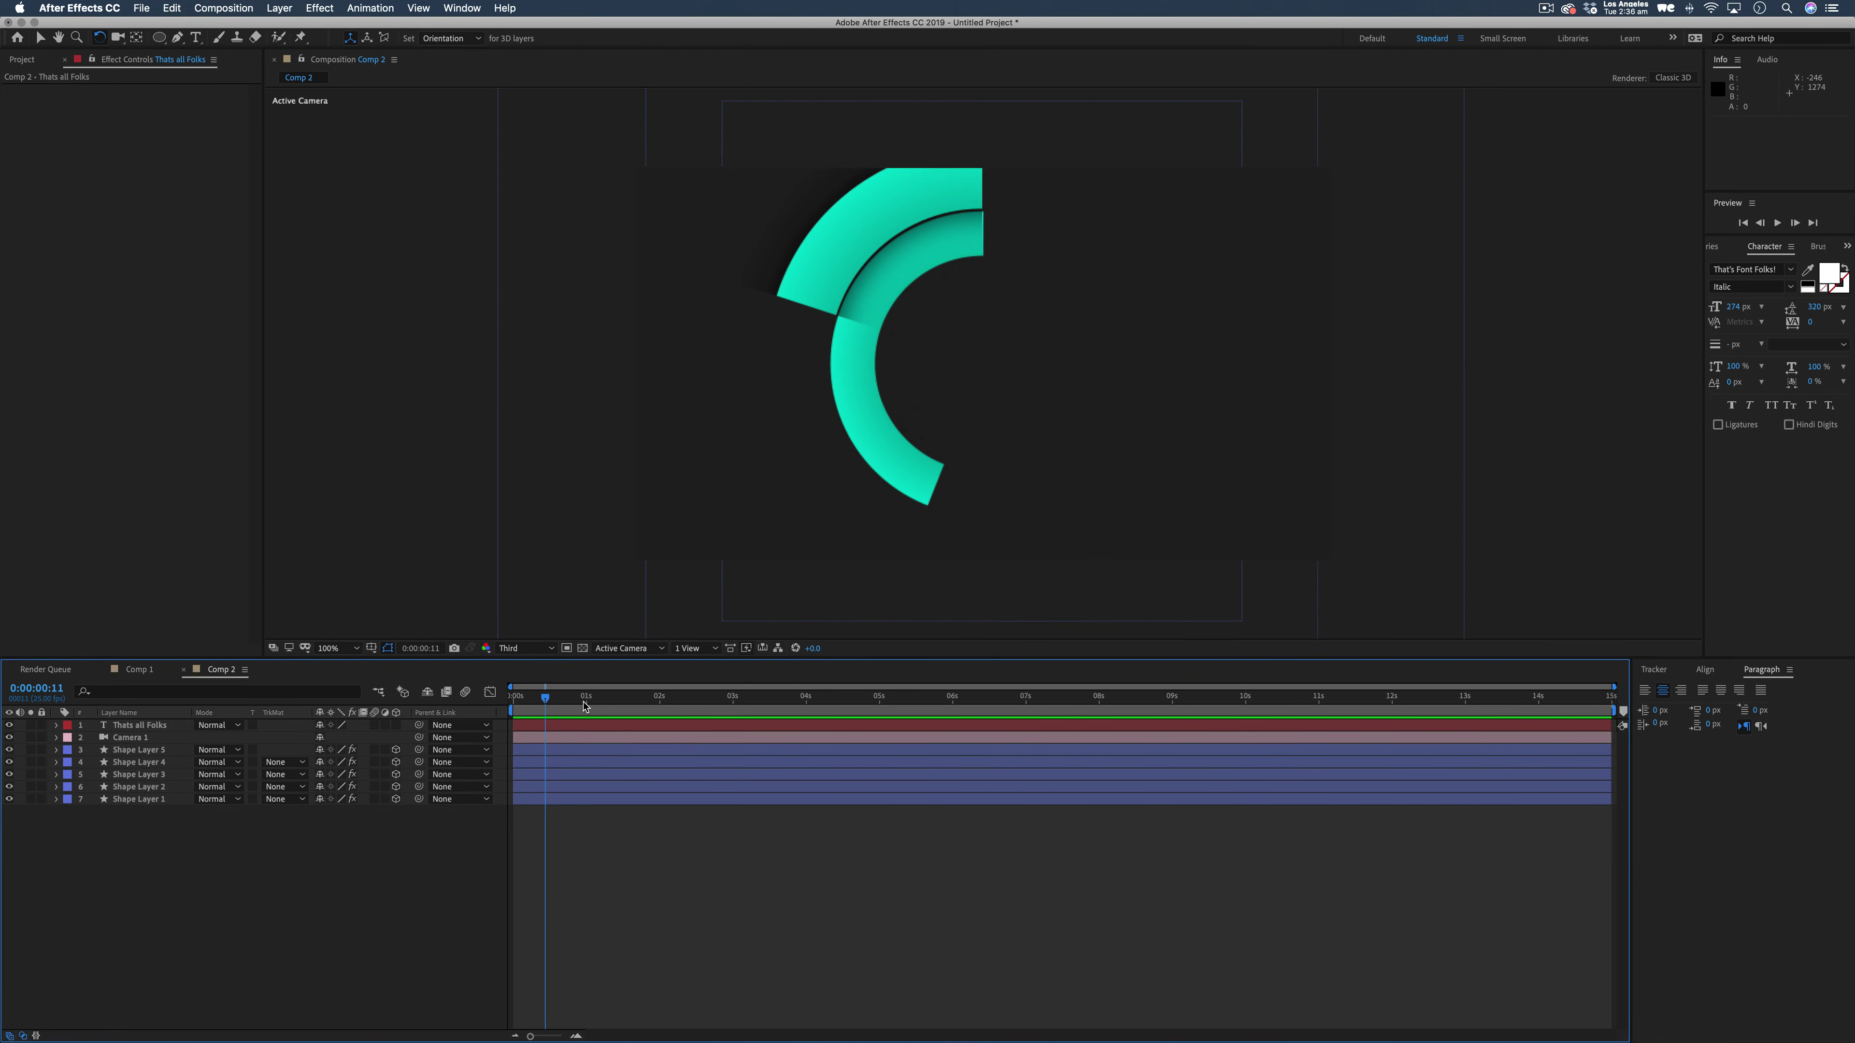
Scrub ahead to 0:00:02:02, where the title is fully revealed, and briefly preview the composition from there.
left_click_drag(561, 700, 665, 700)
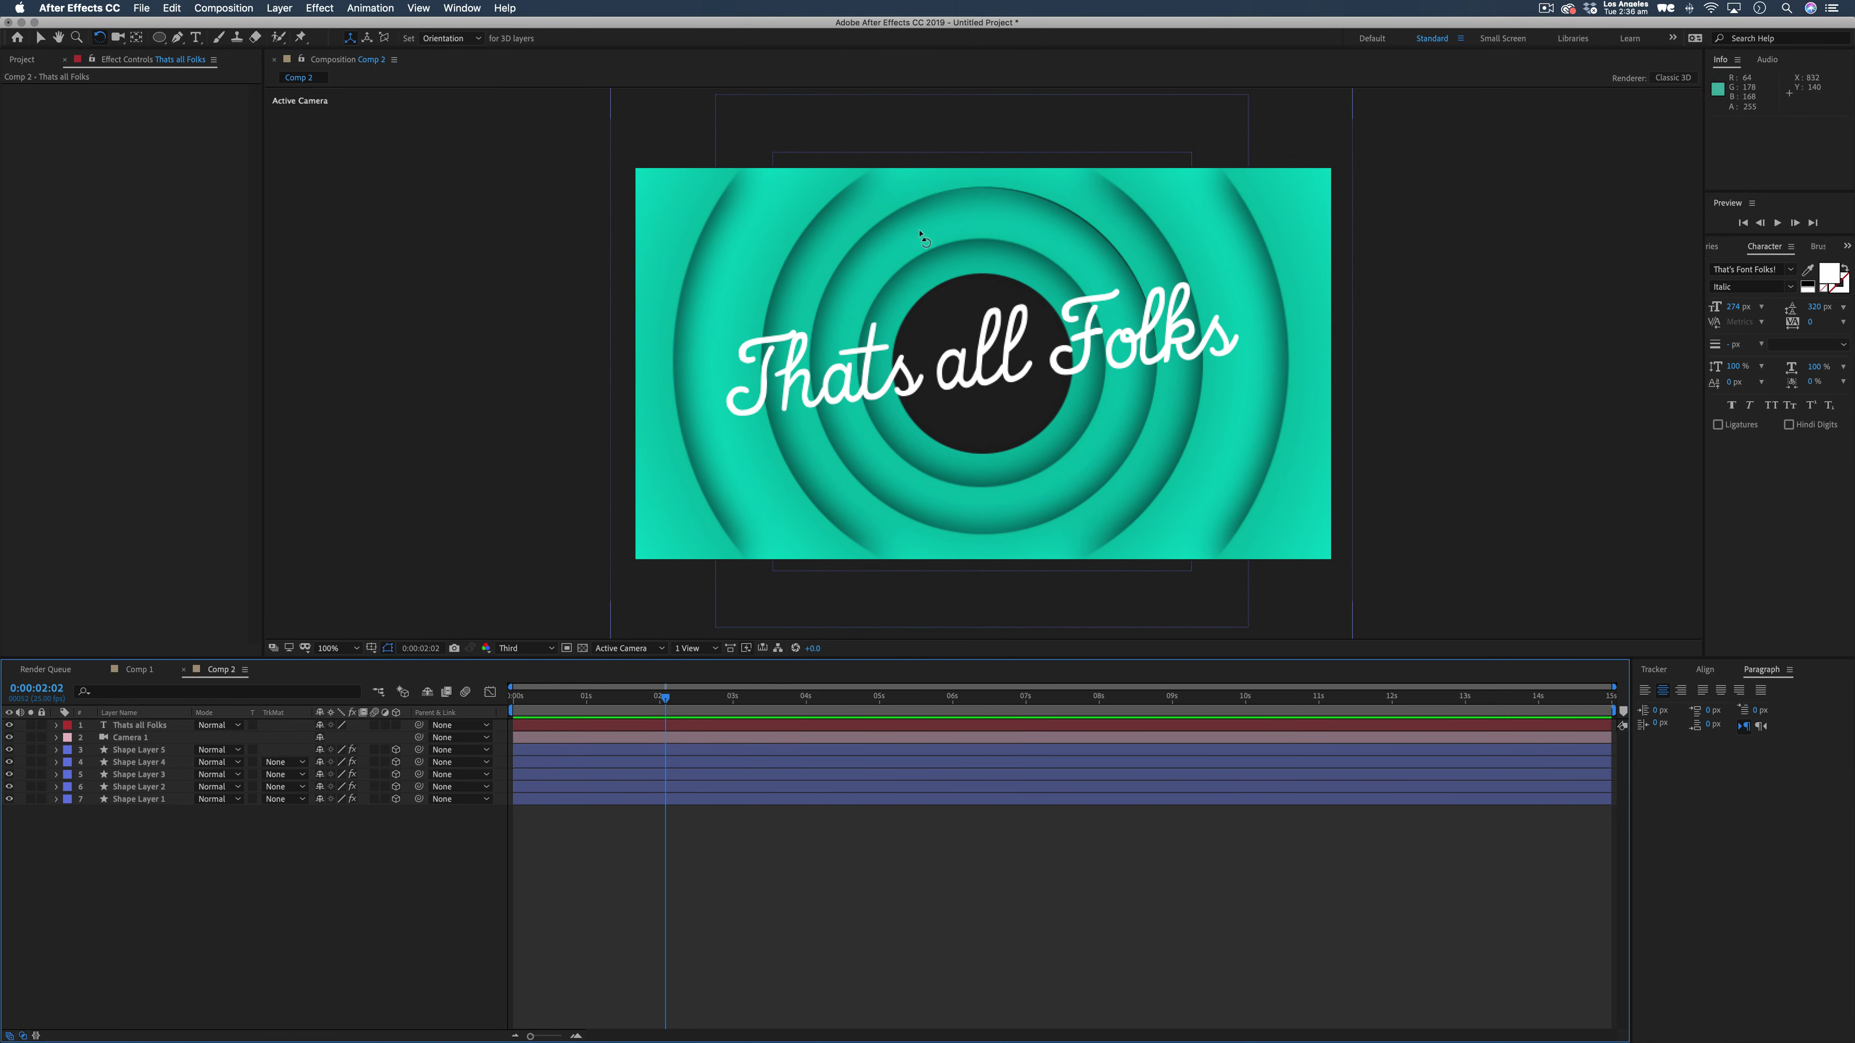
key("space")
key("space")
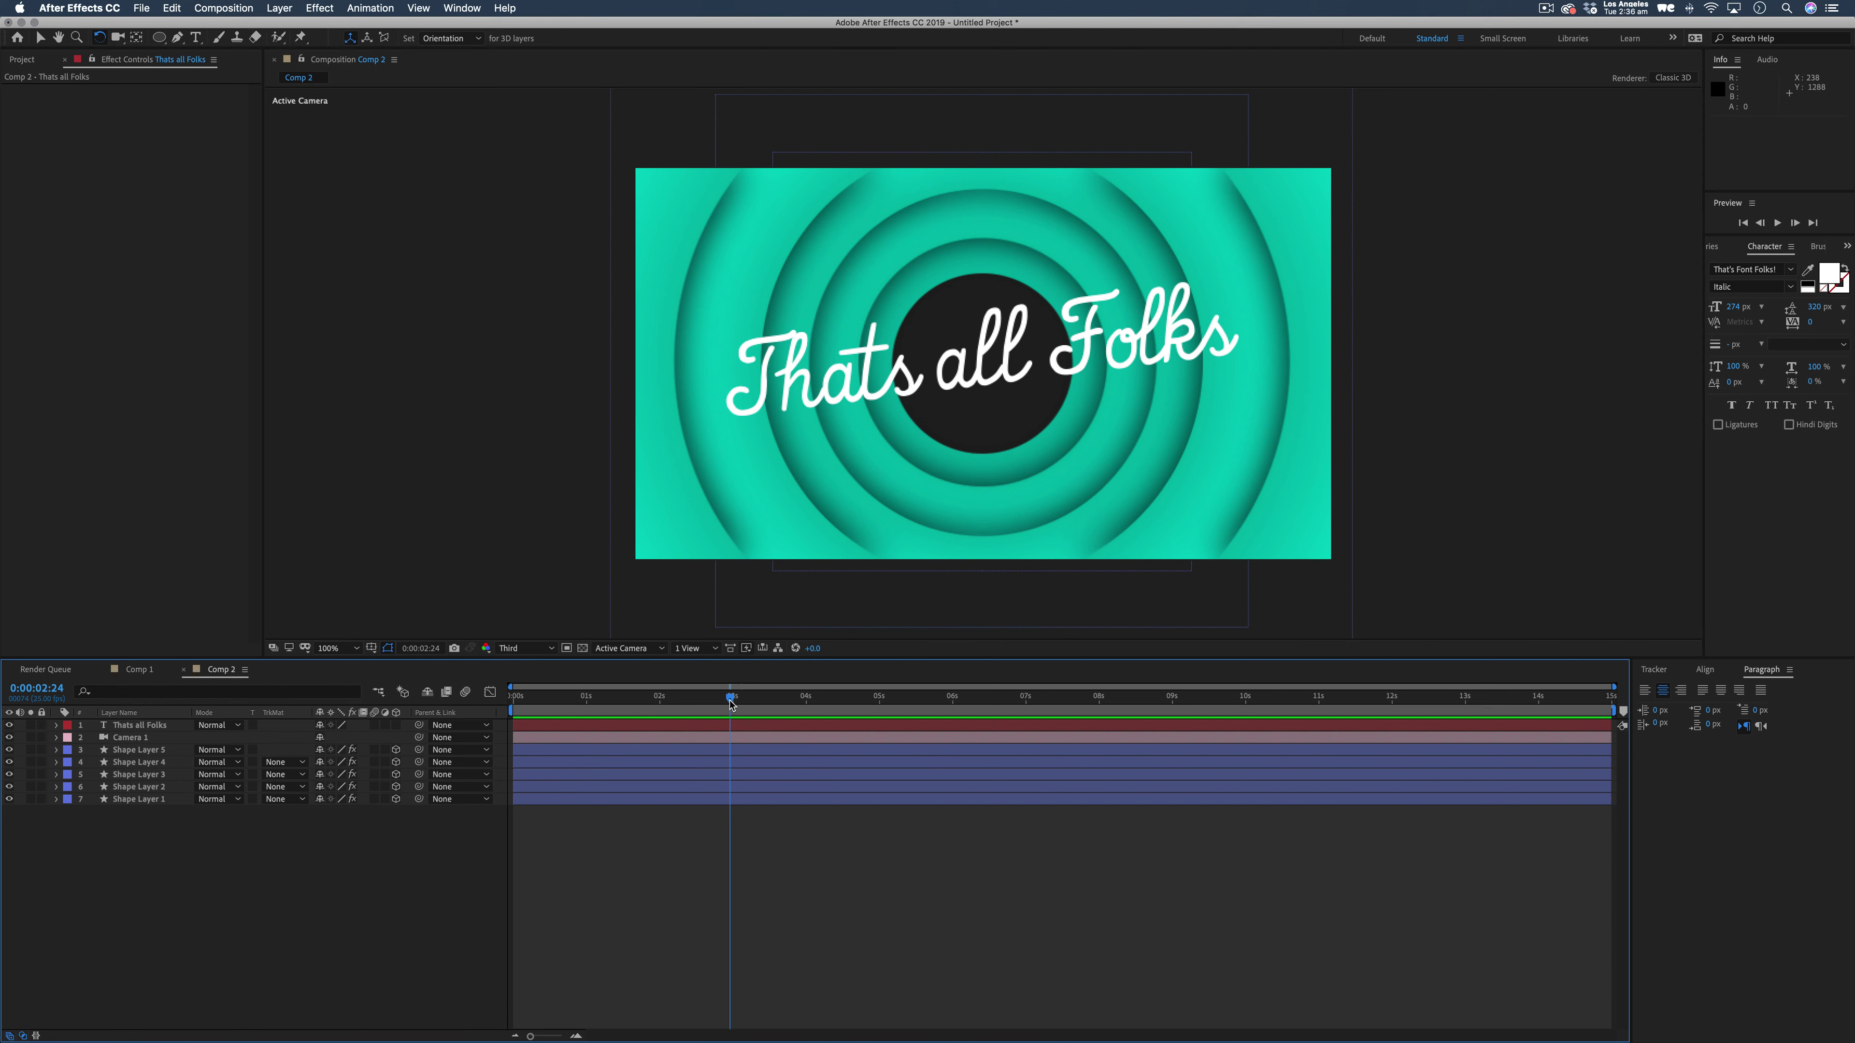
Add a new adjustment layer above the title and all other layers in Comp 2.
key("v")
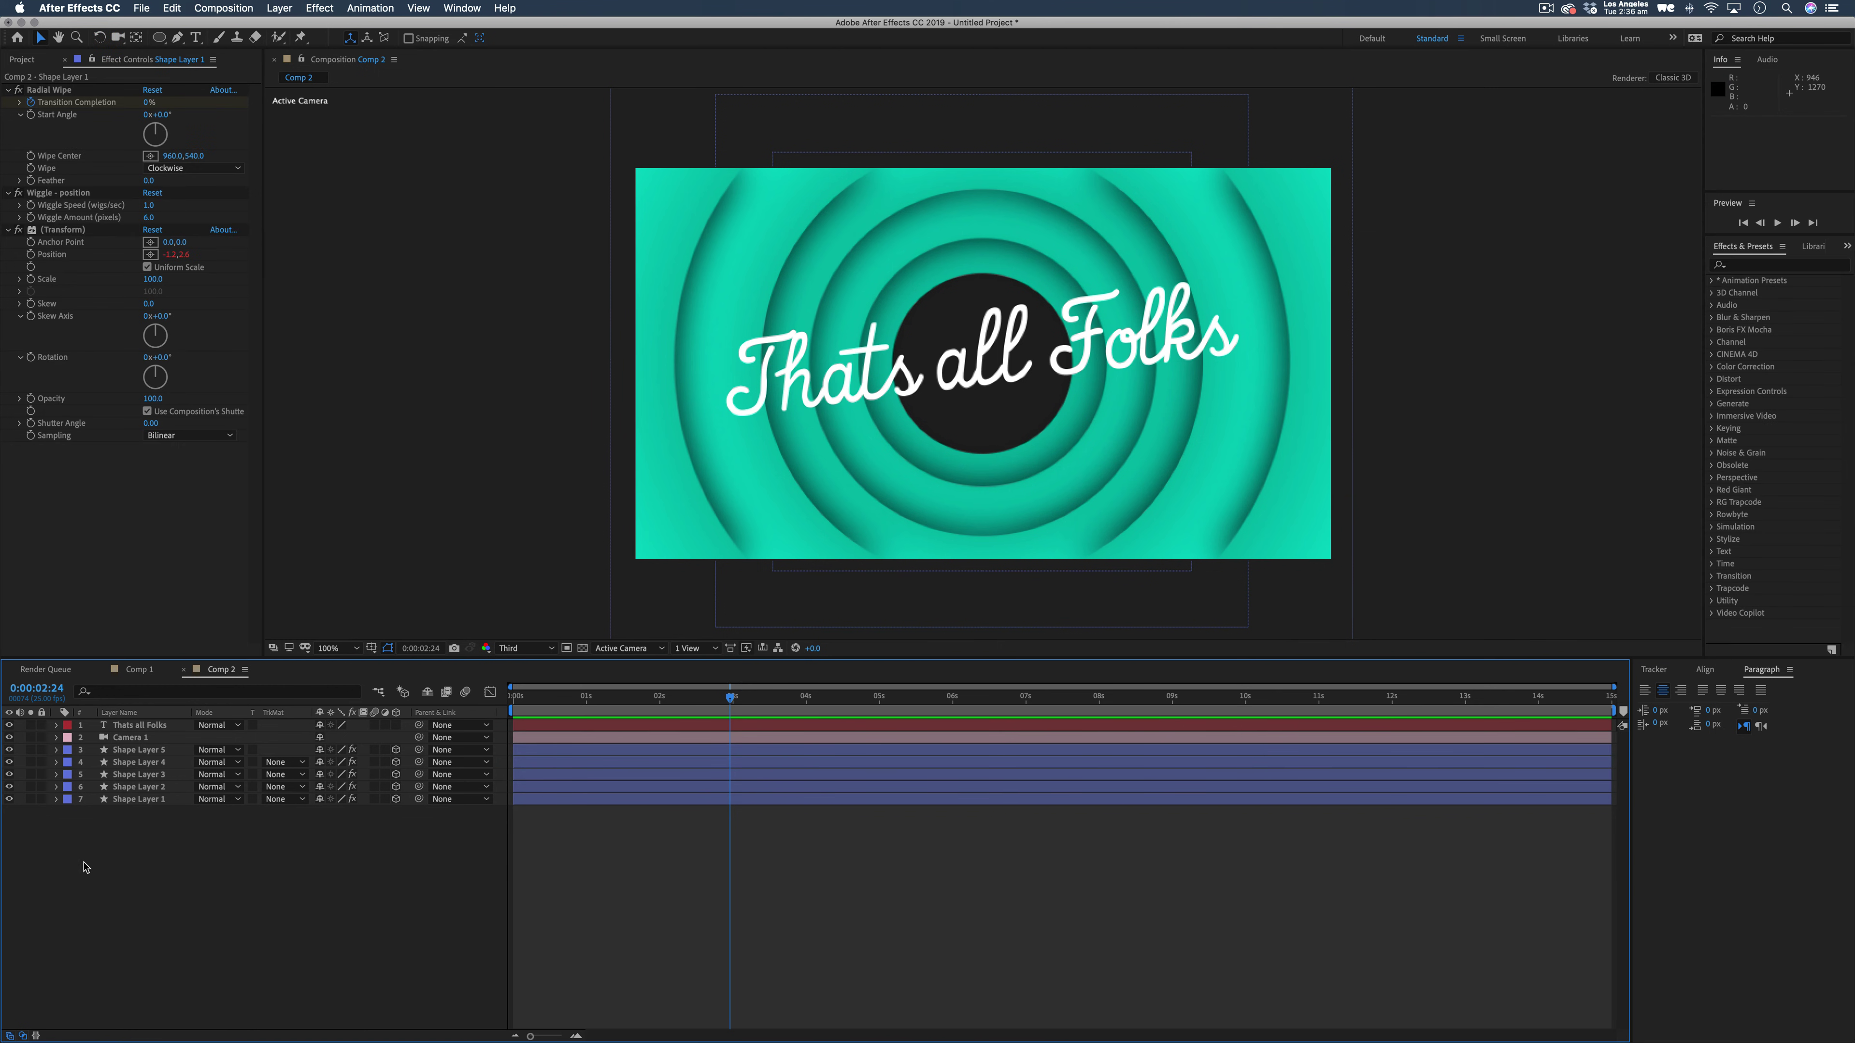
right_click(194, 861)
mouse_move(336, 868)
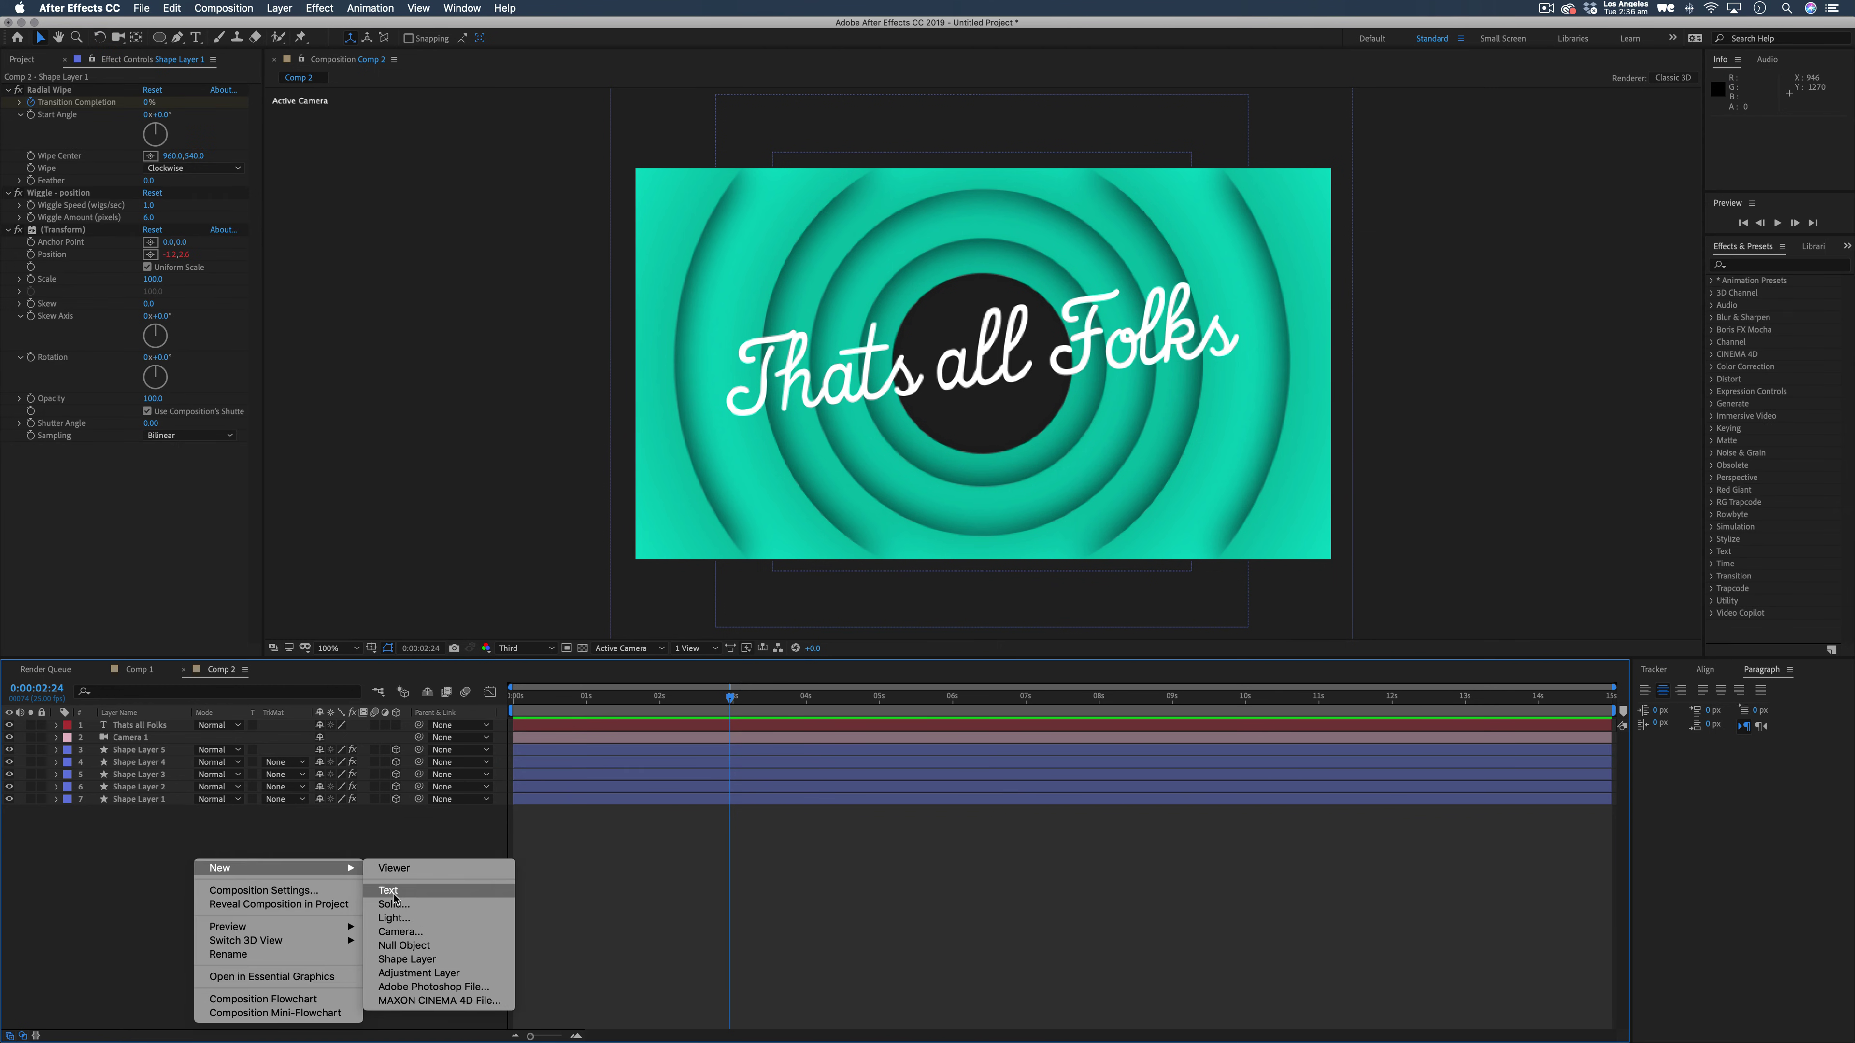
left_click(420, 973)
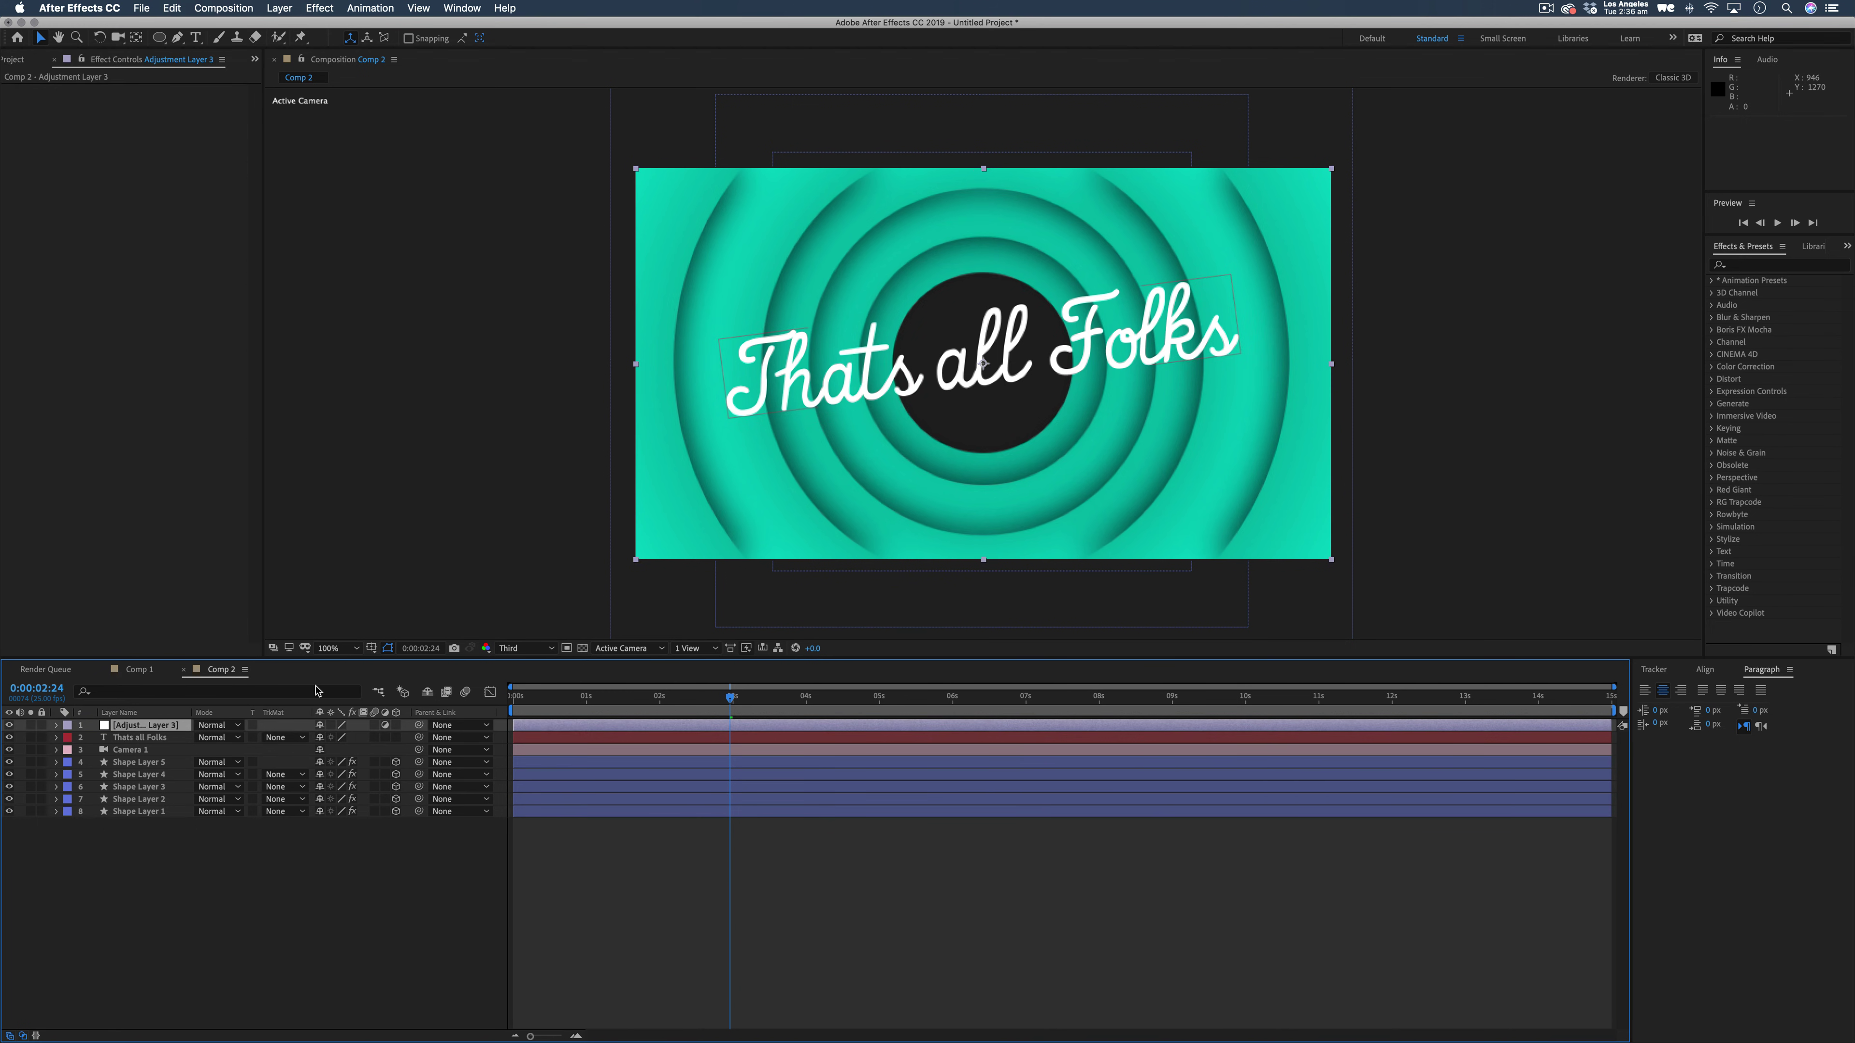
Search the effects for "nois" and apply the Noise effect to the adjustment layer.
left_click(1750, 267)
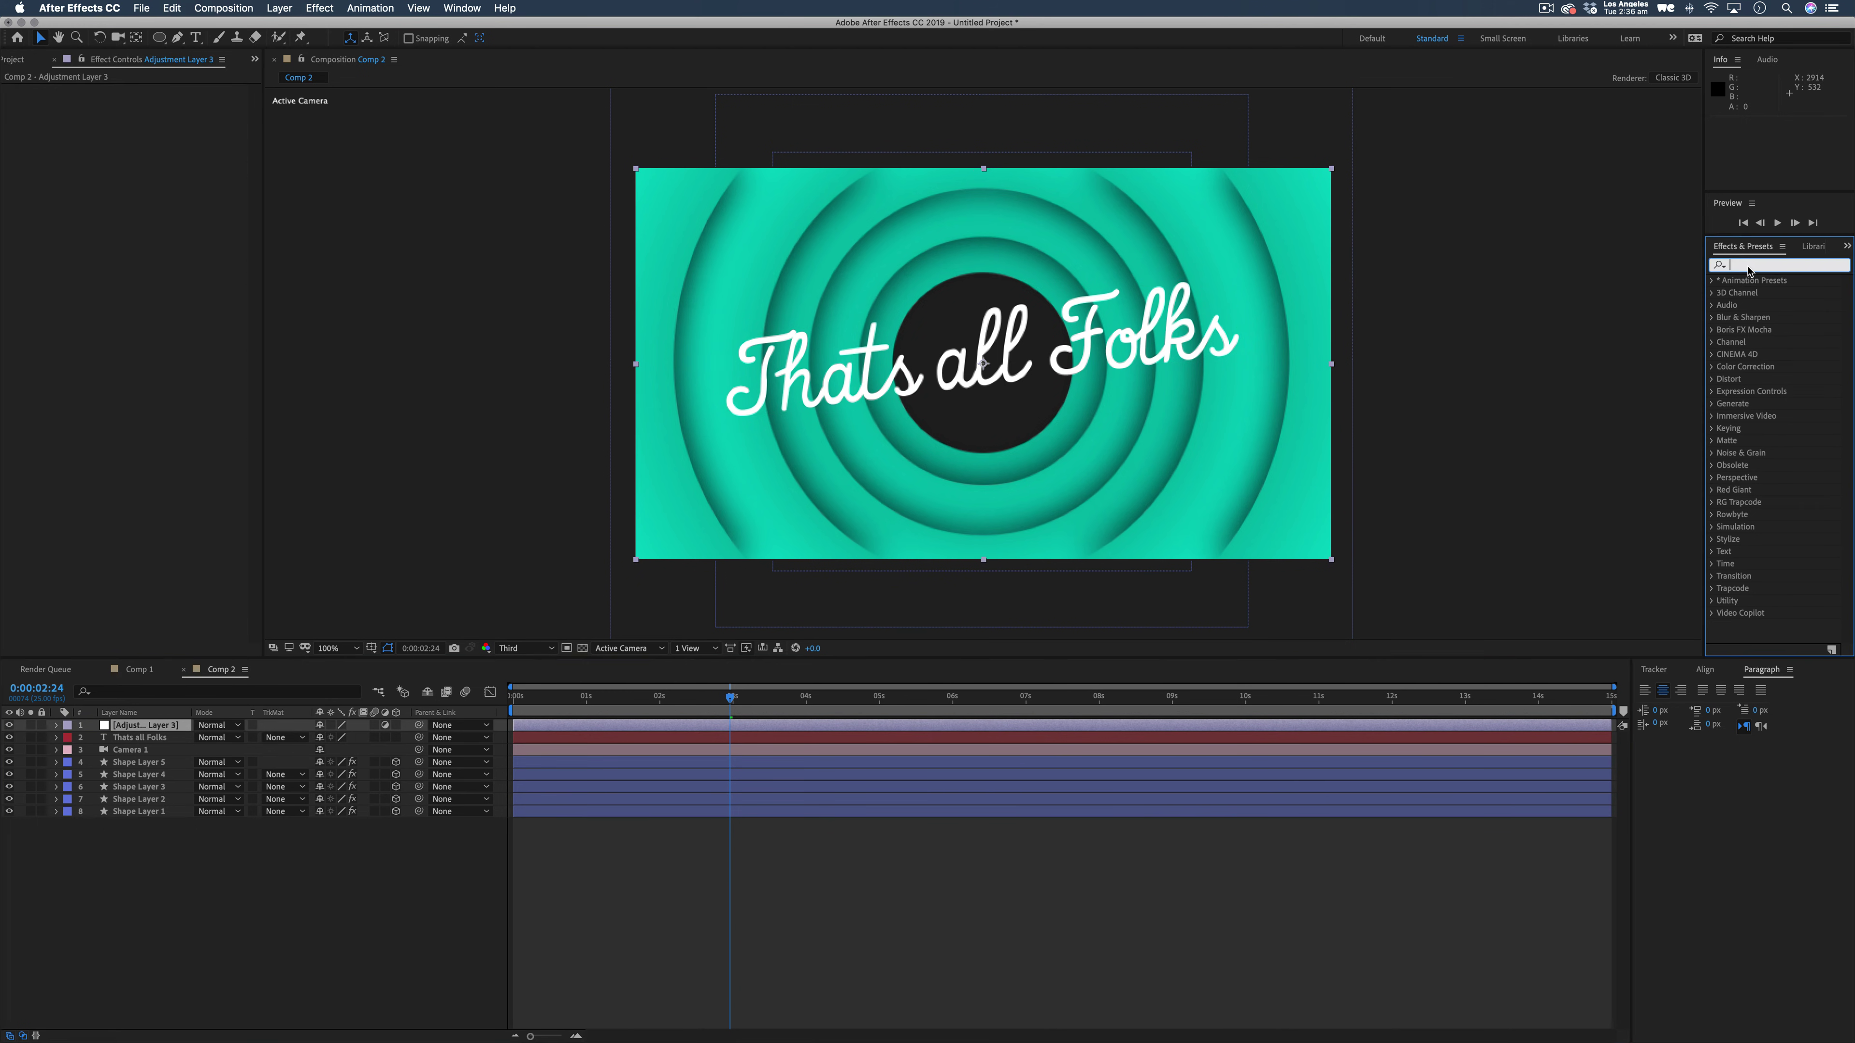
type("nois")
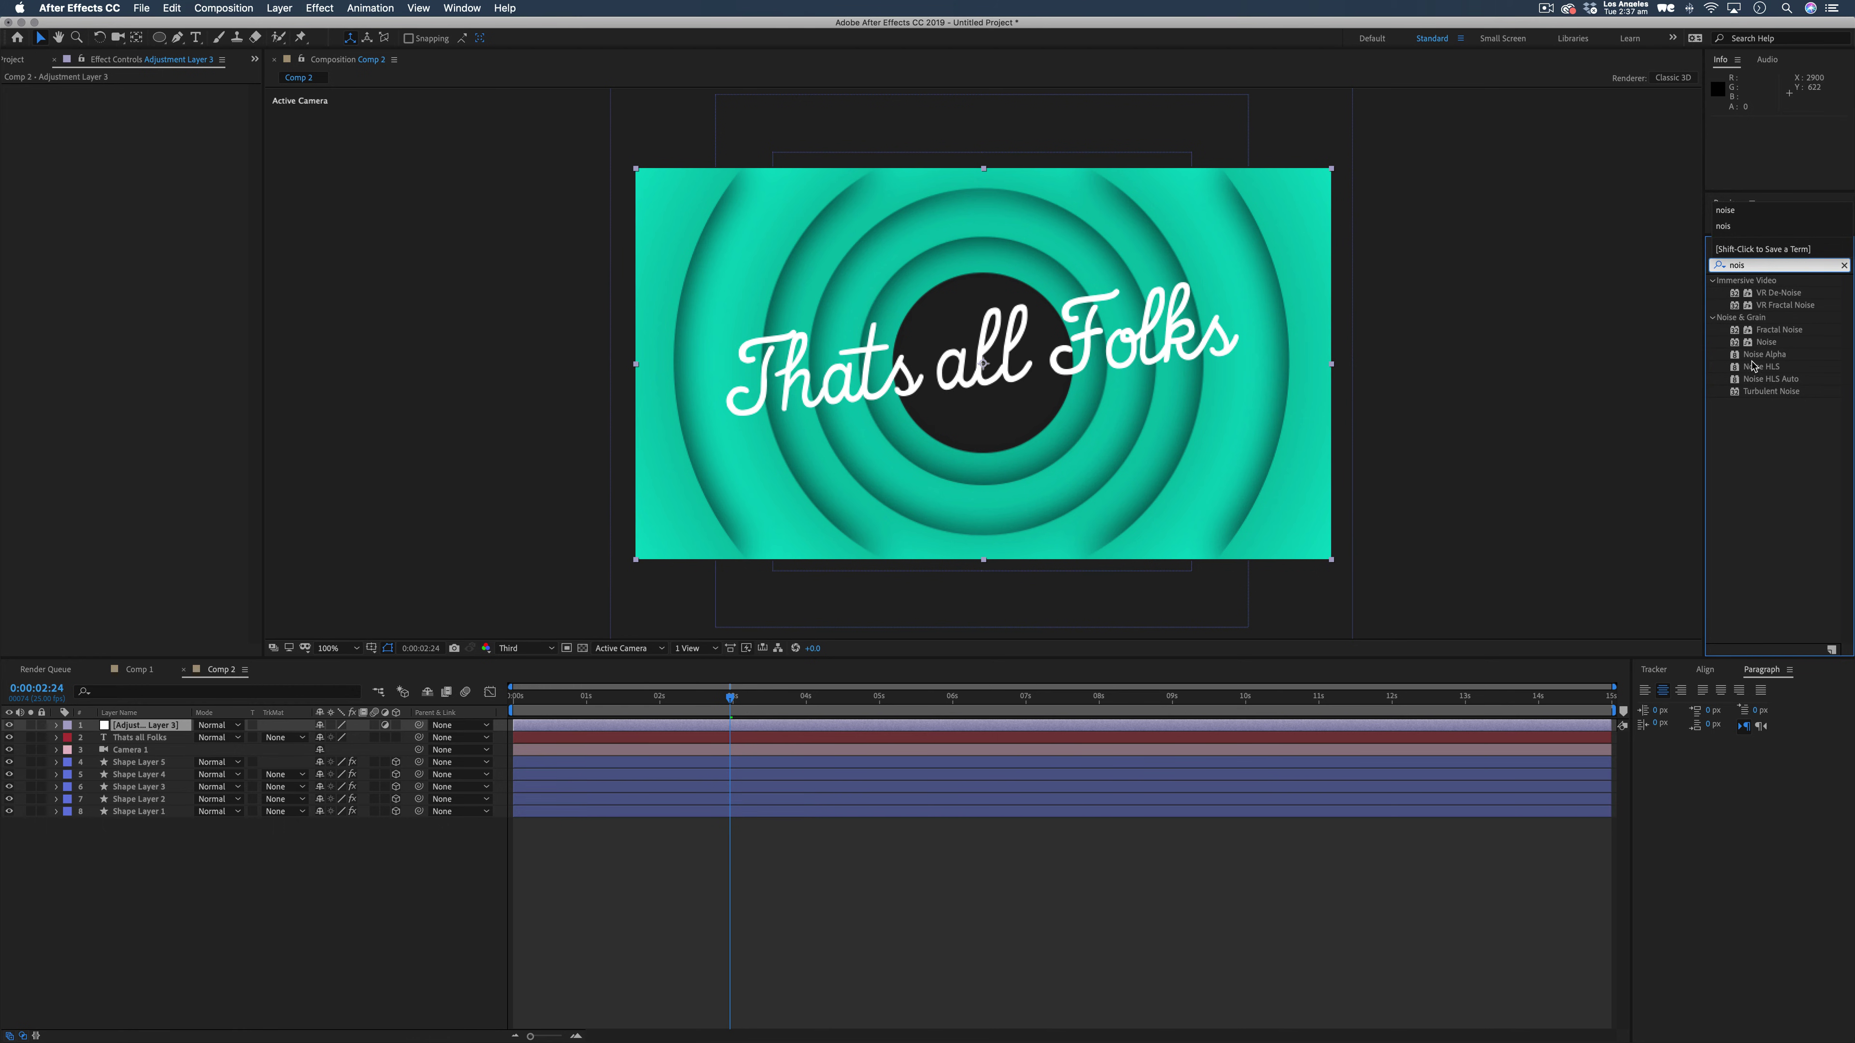
double_click(1763, 342)
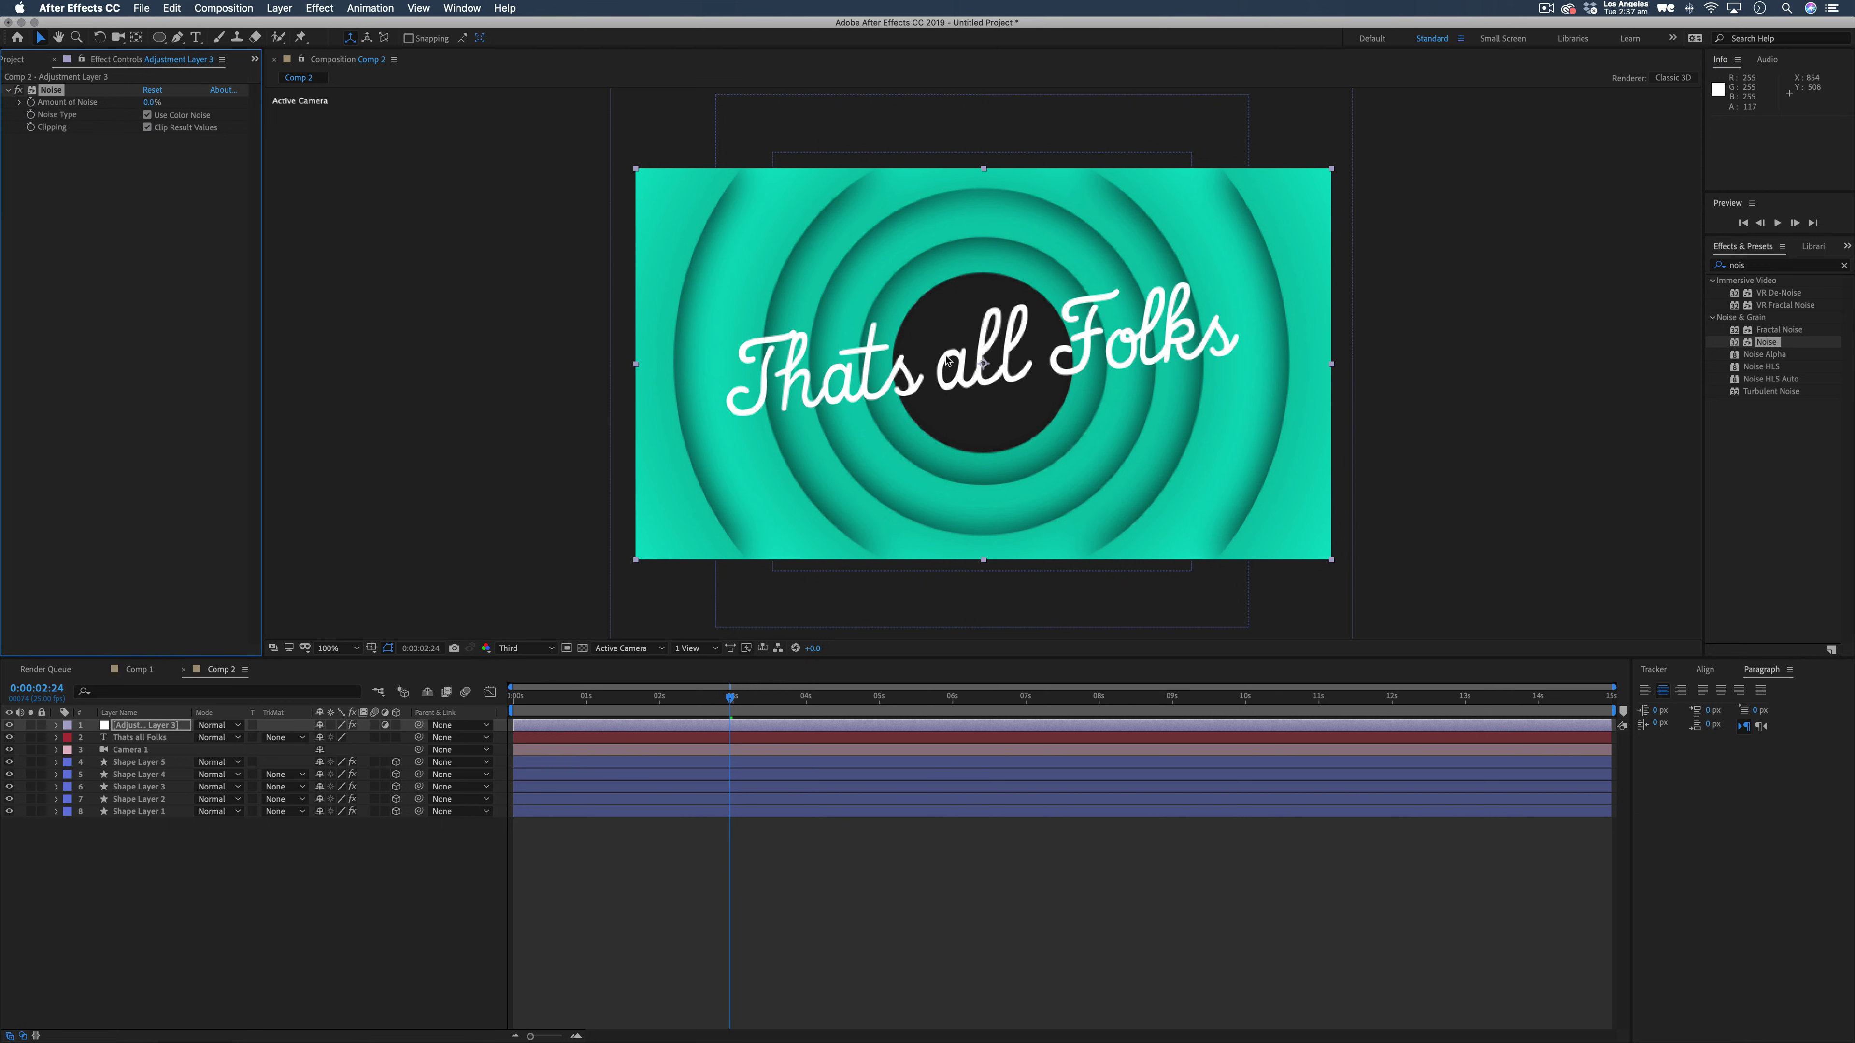
View the title close up at Full resolution and set the Noise effect's Amount of Noise to 12%.
key("period")
key("period")
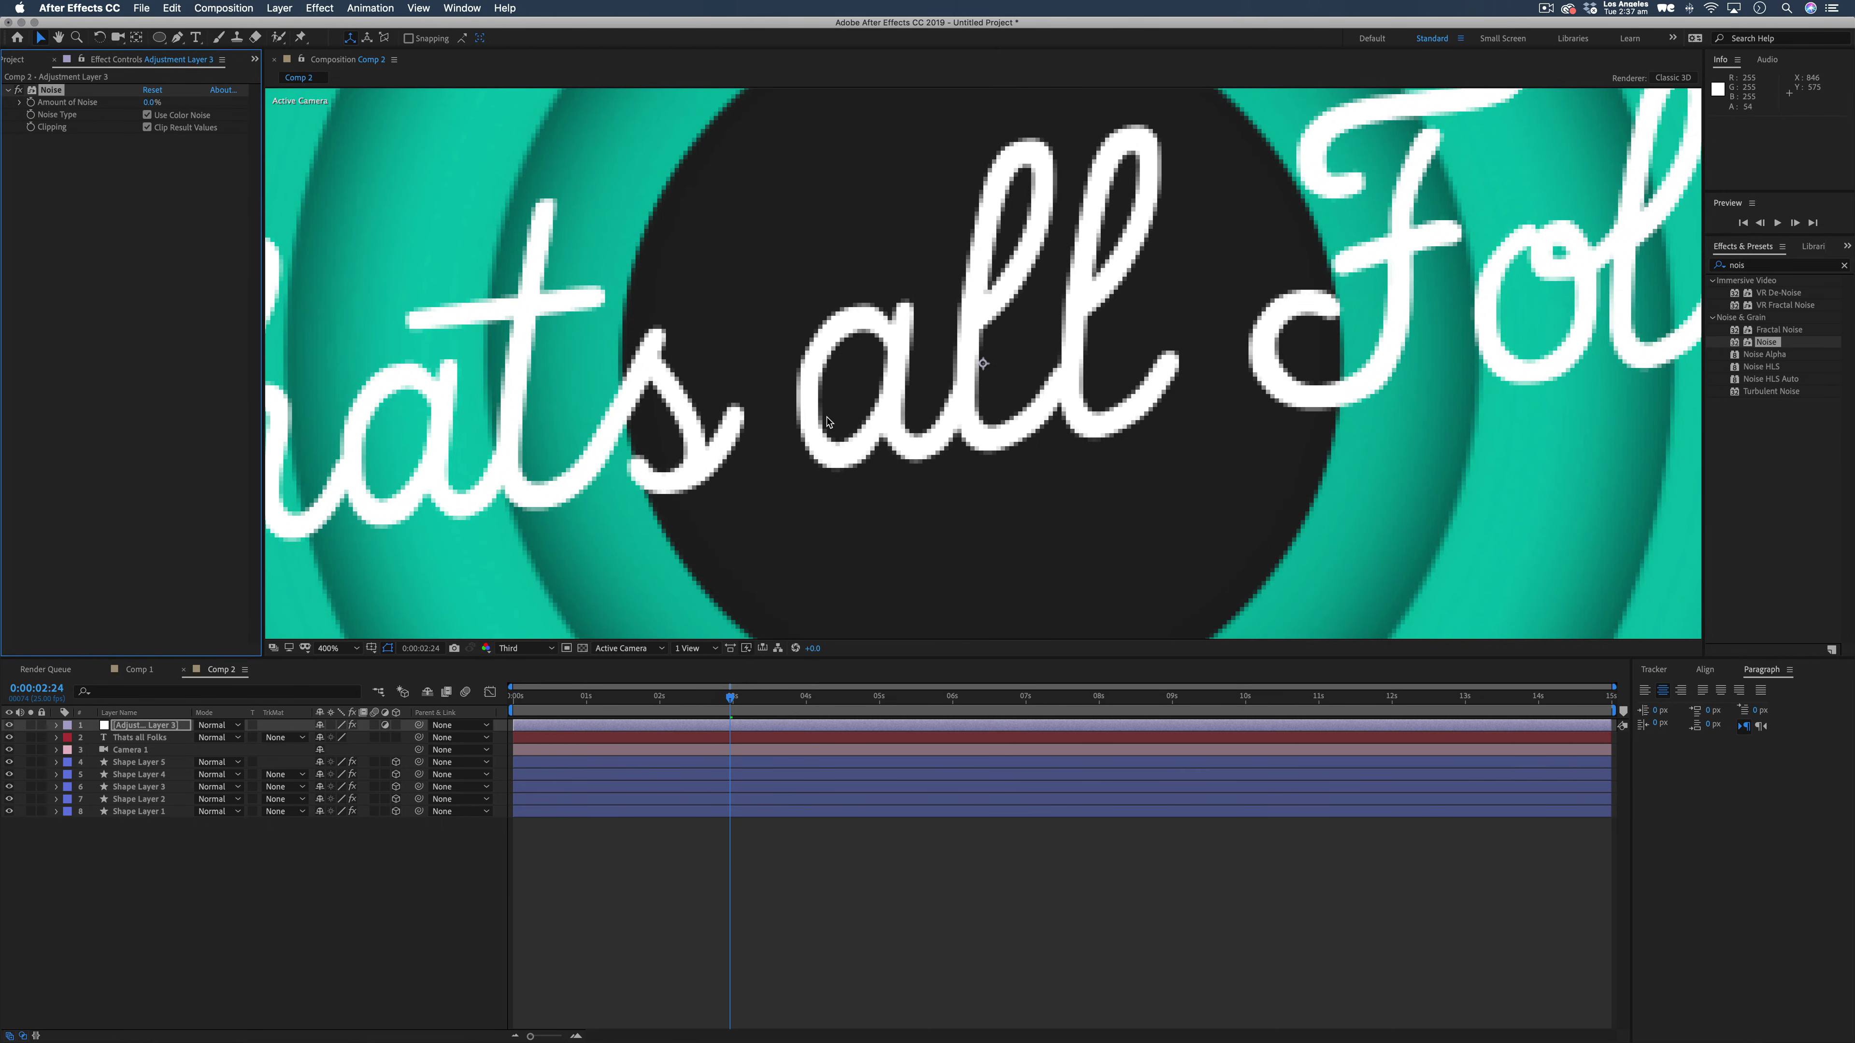
left_click_drag(827, 422, 1242, 385)
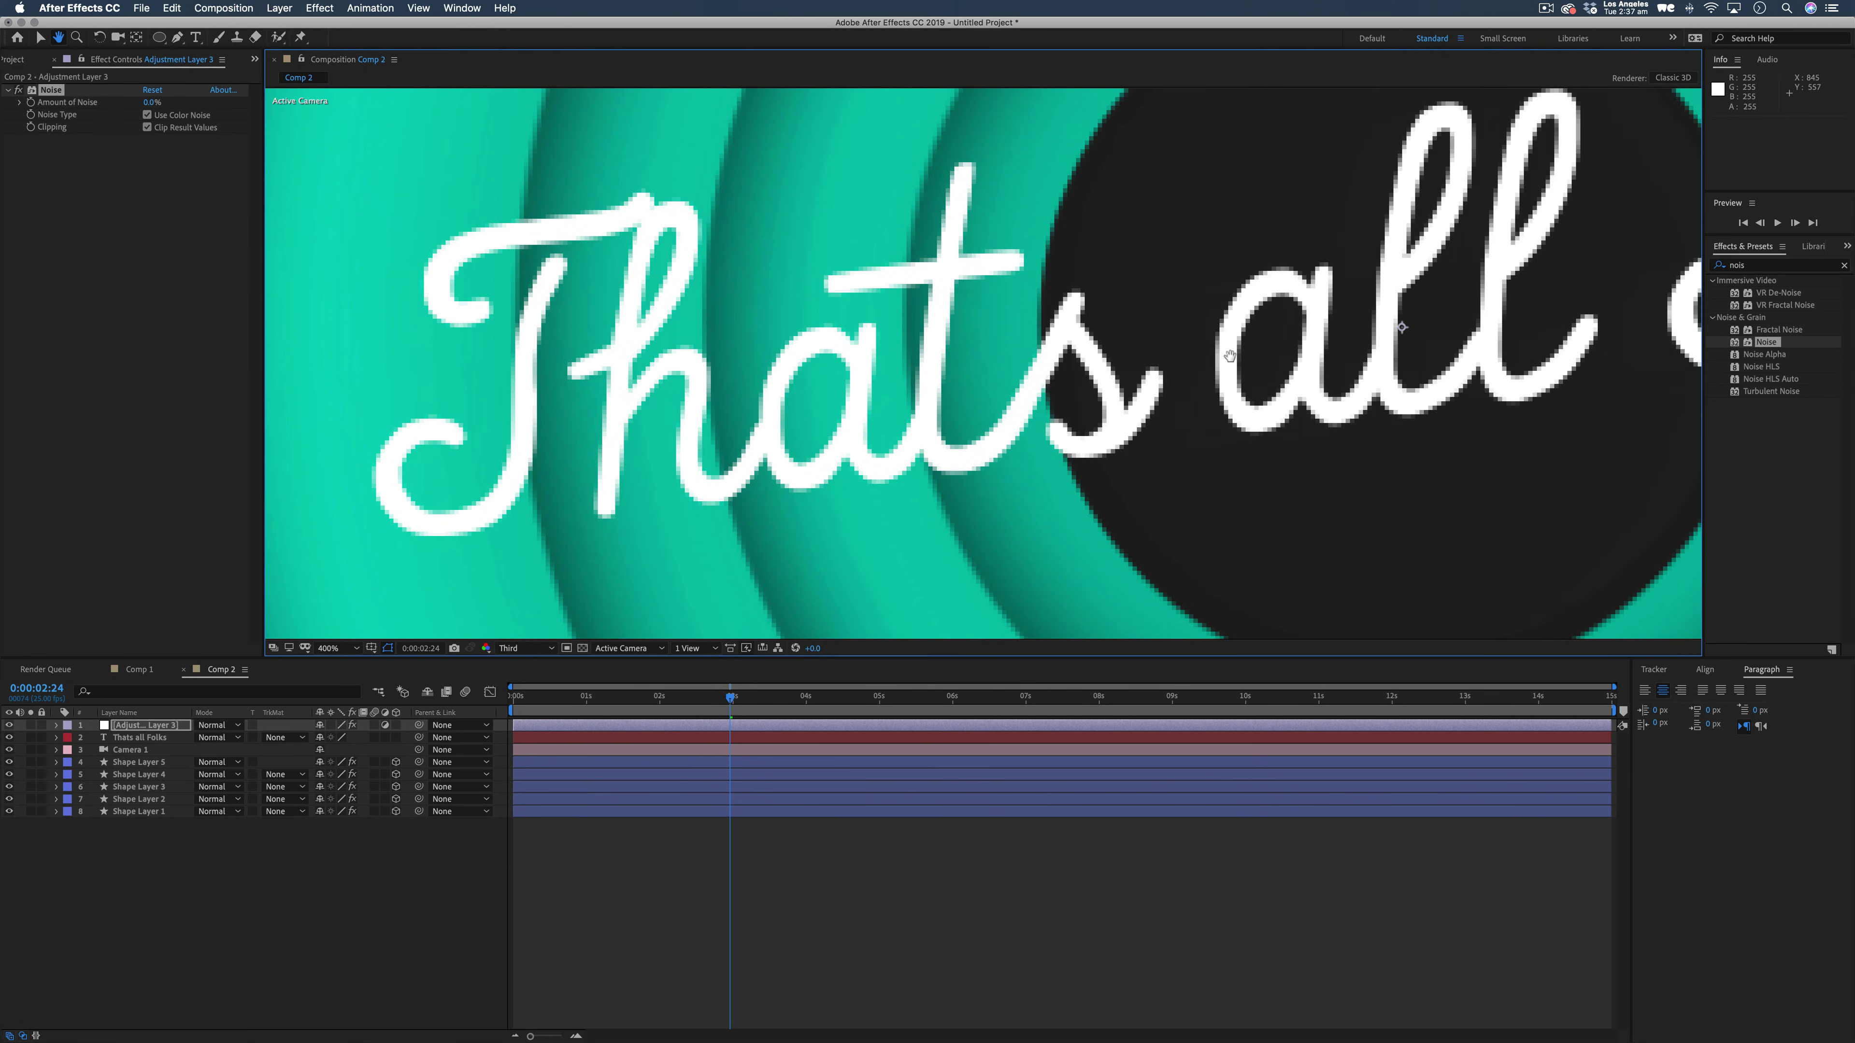
left_click(526, 649)
left_click(529, 682)
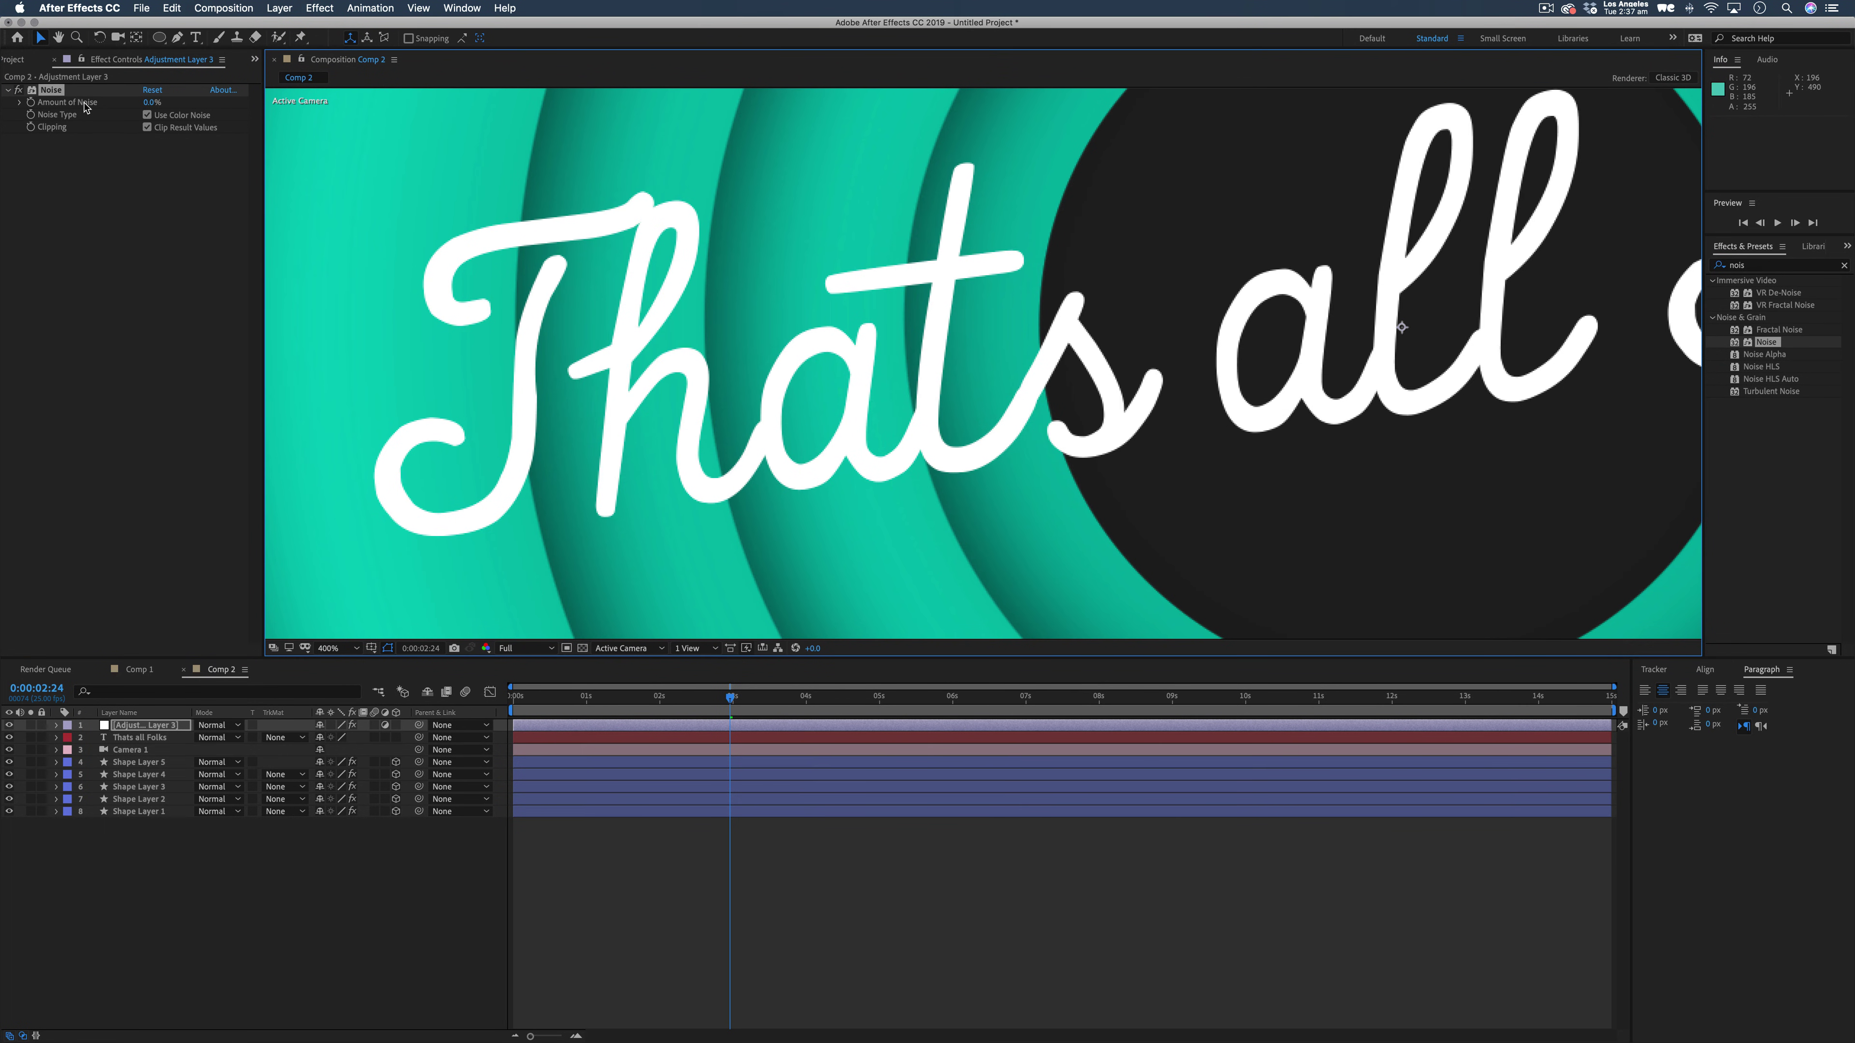
left_click_drag(152, 104, 153, 103)
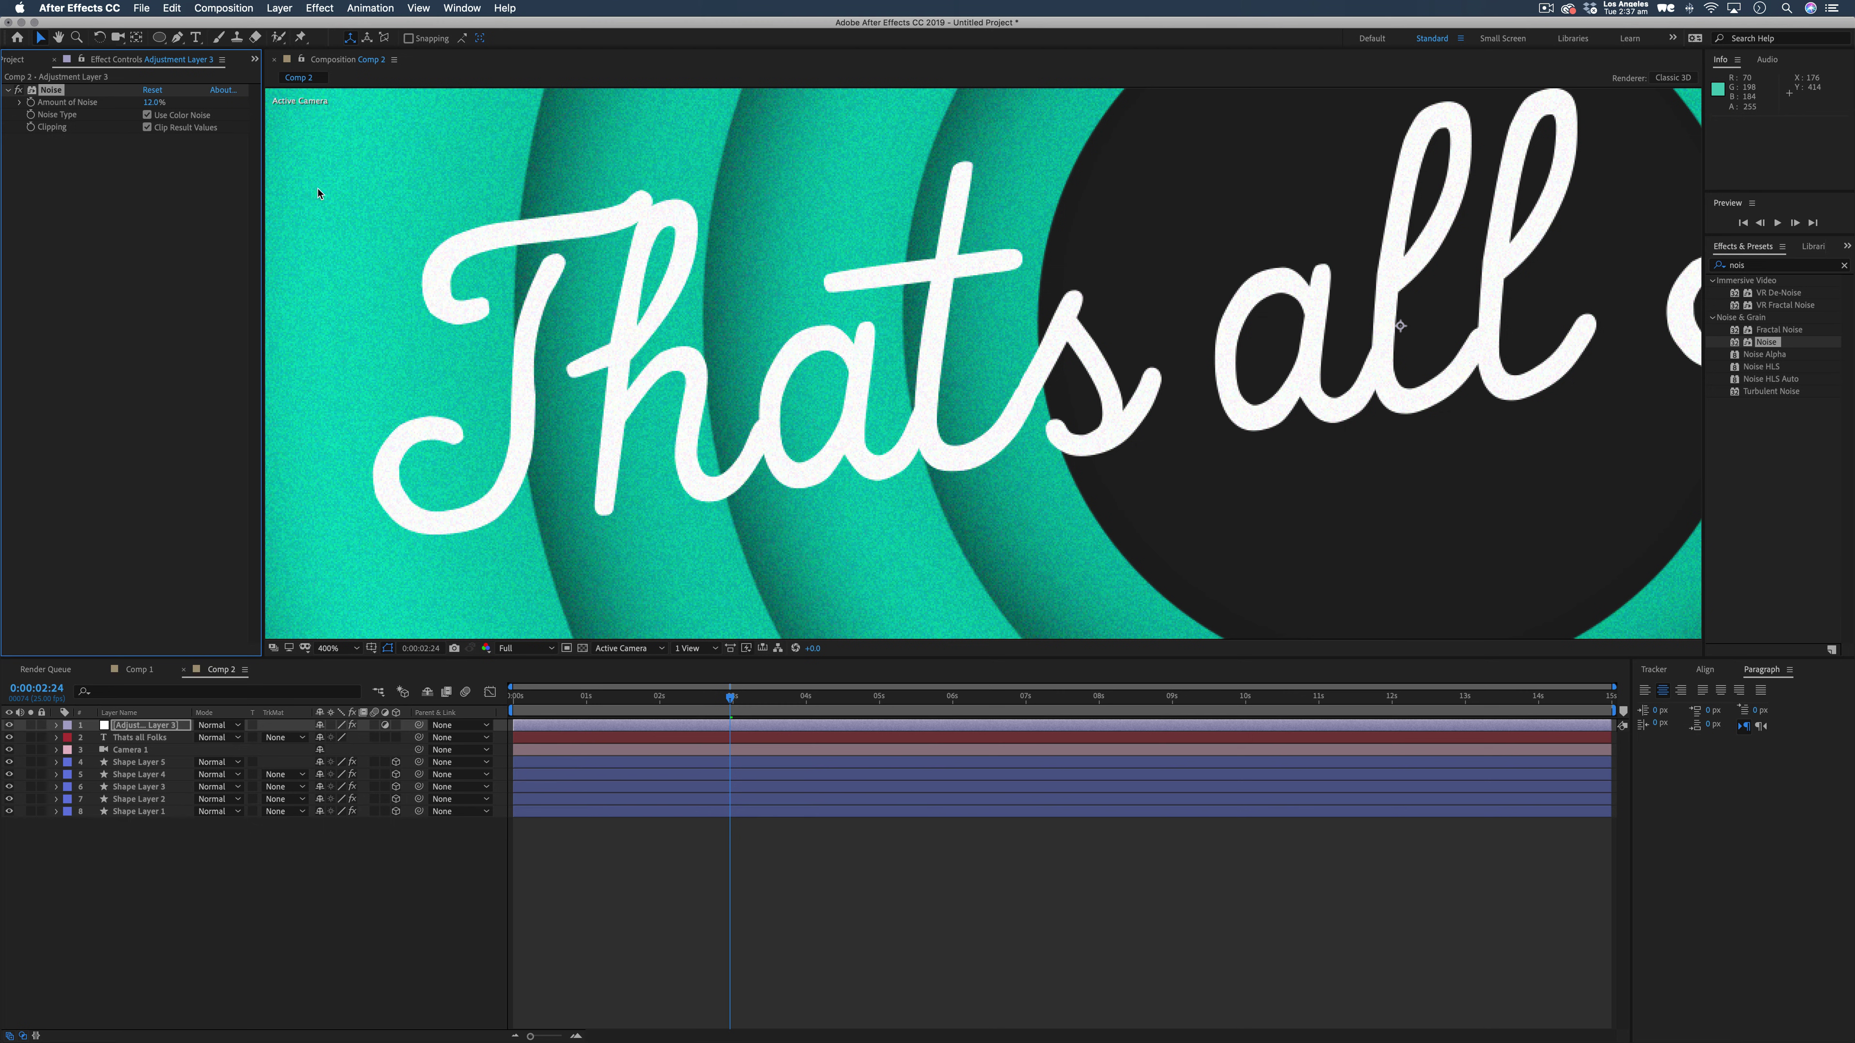
Turn off Use Color Noise in the Noise effect and preview the grainy animation from the start.
scroll(768, 293, "up", 3)
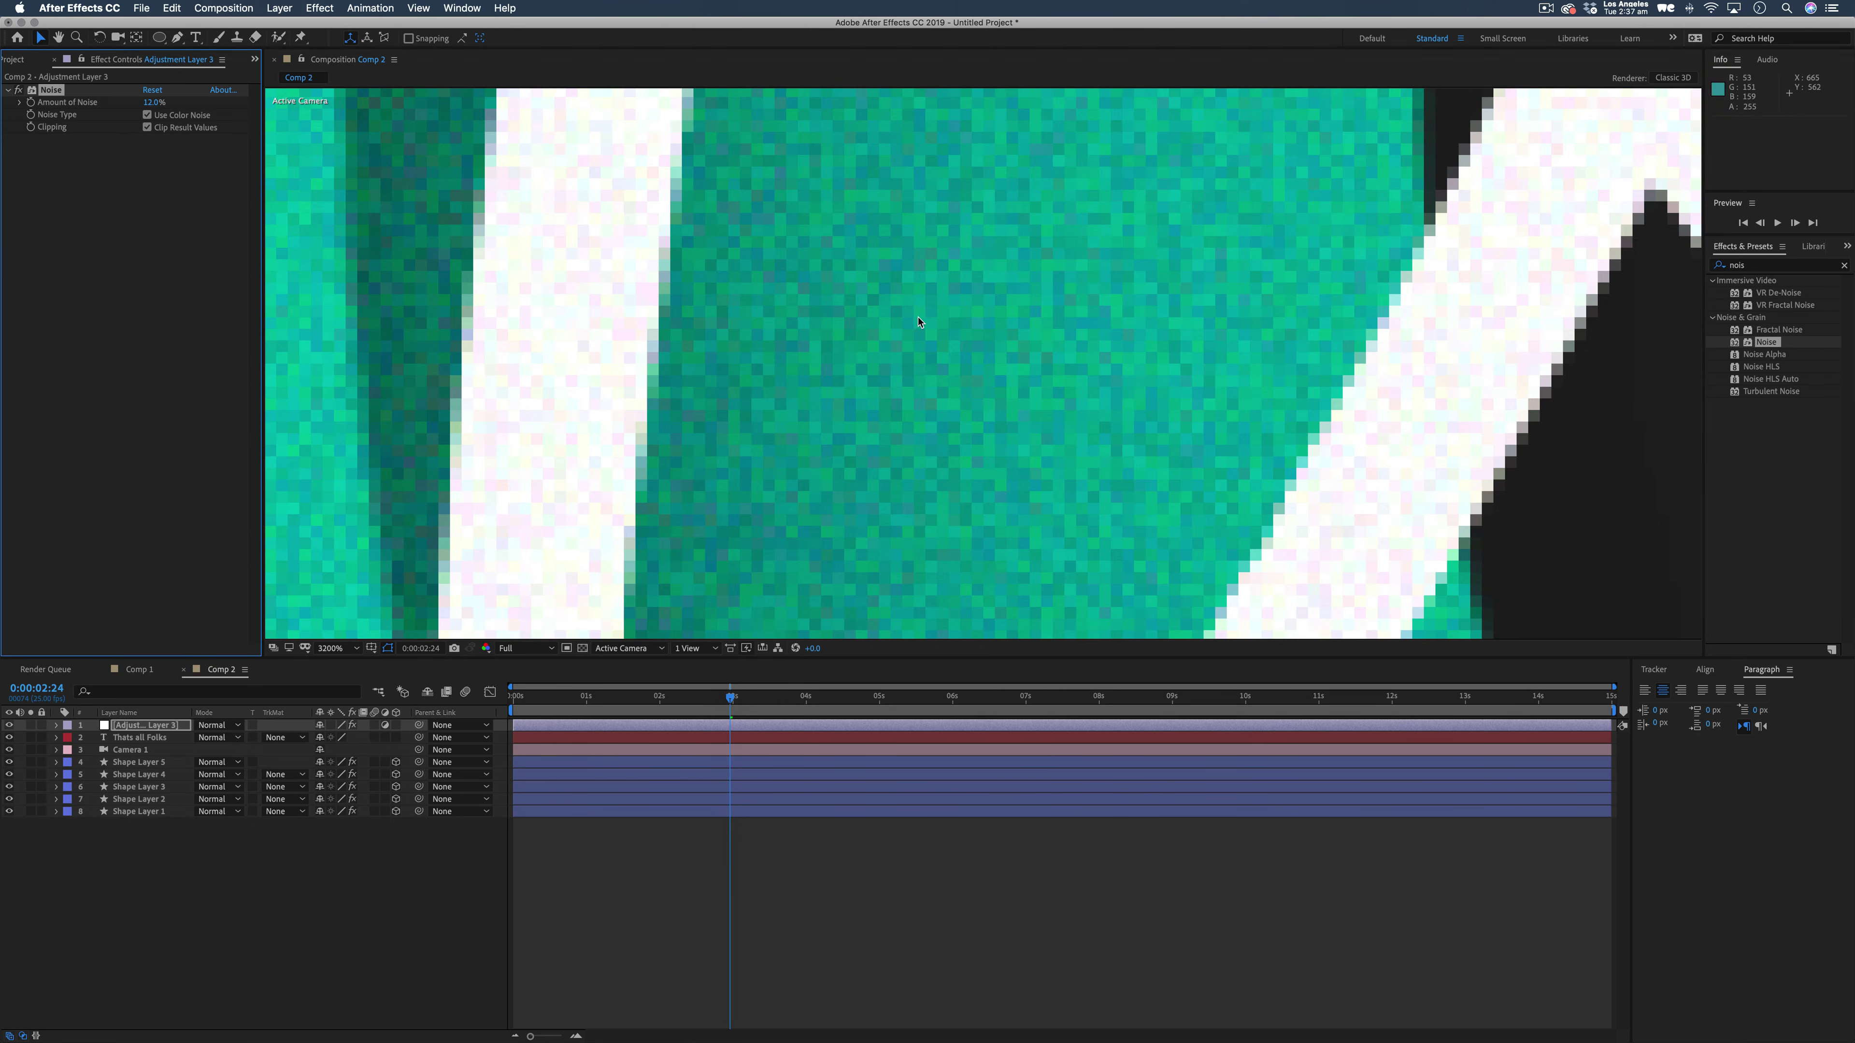
left_click(147, 115)
scroll(984, 383, "down", 7)
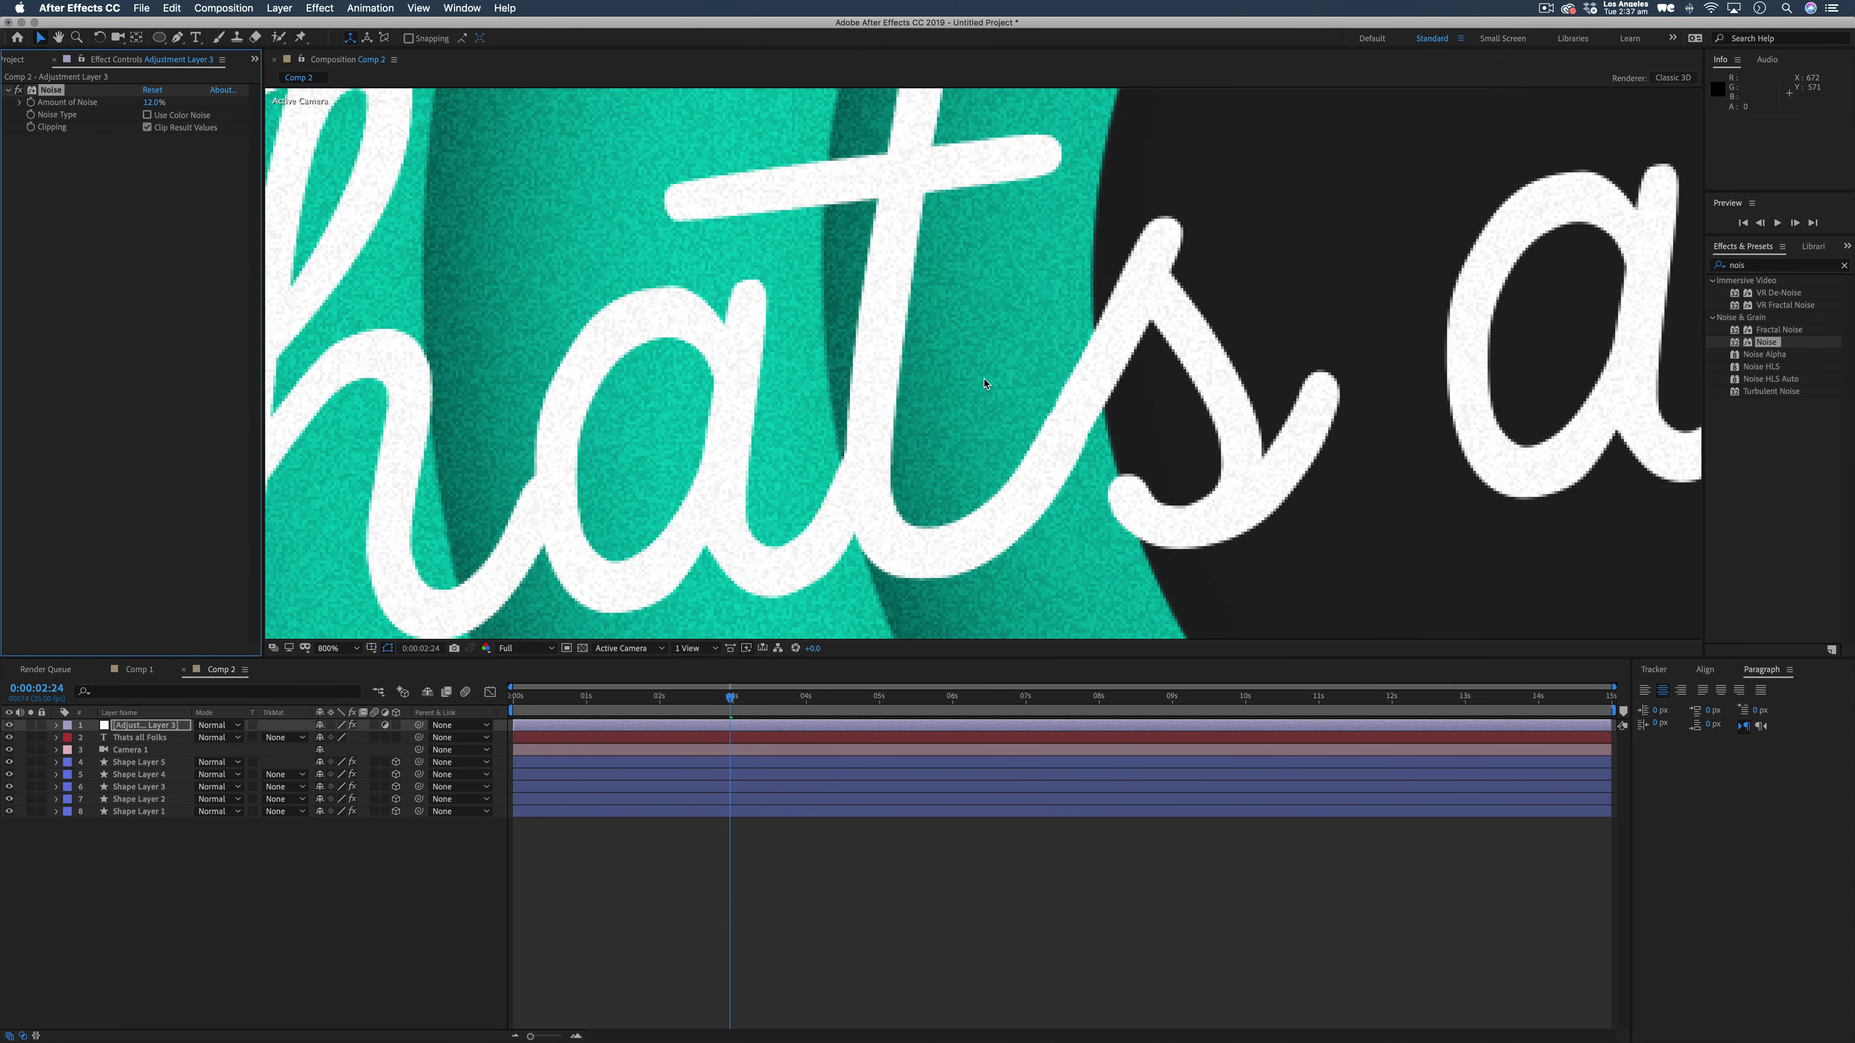
key("space")
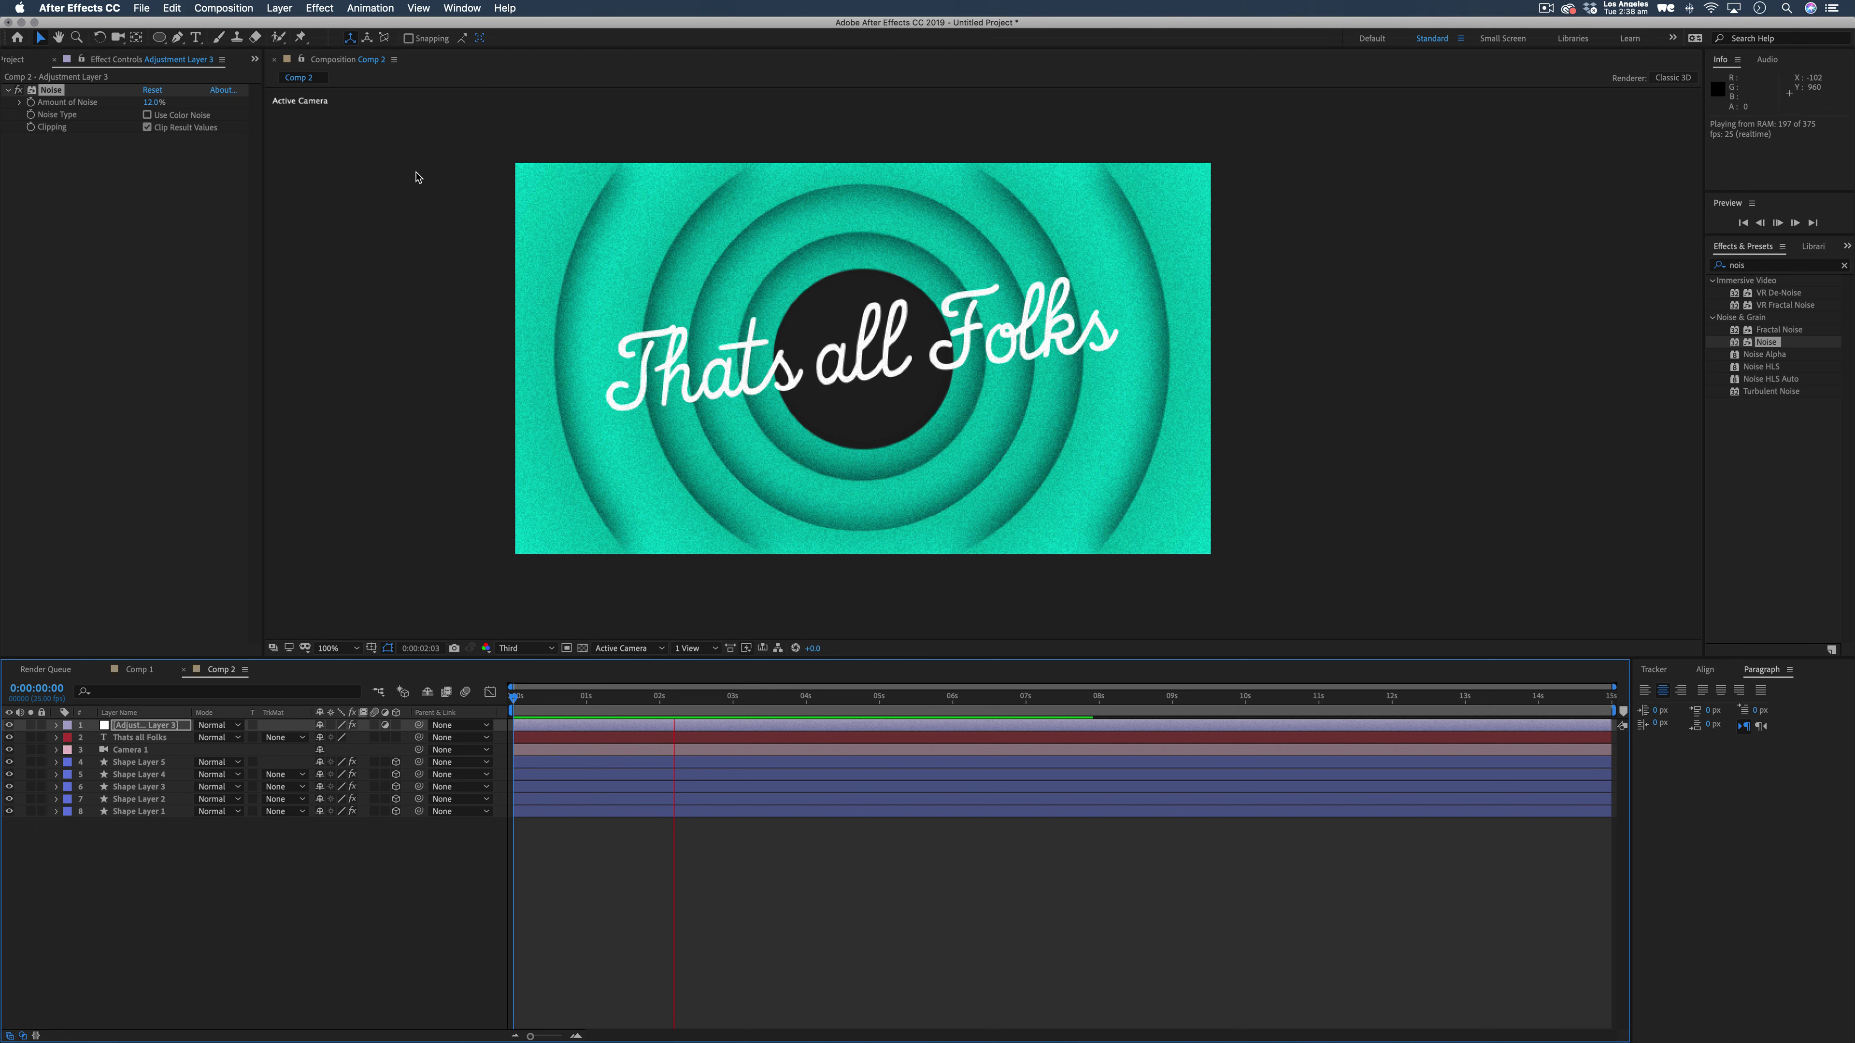
Set the Noise effect's Amount of Noise to 8%, deselect the adjustment layer and replay the animation from the start.
left_click(161, 104)
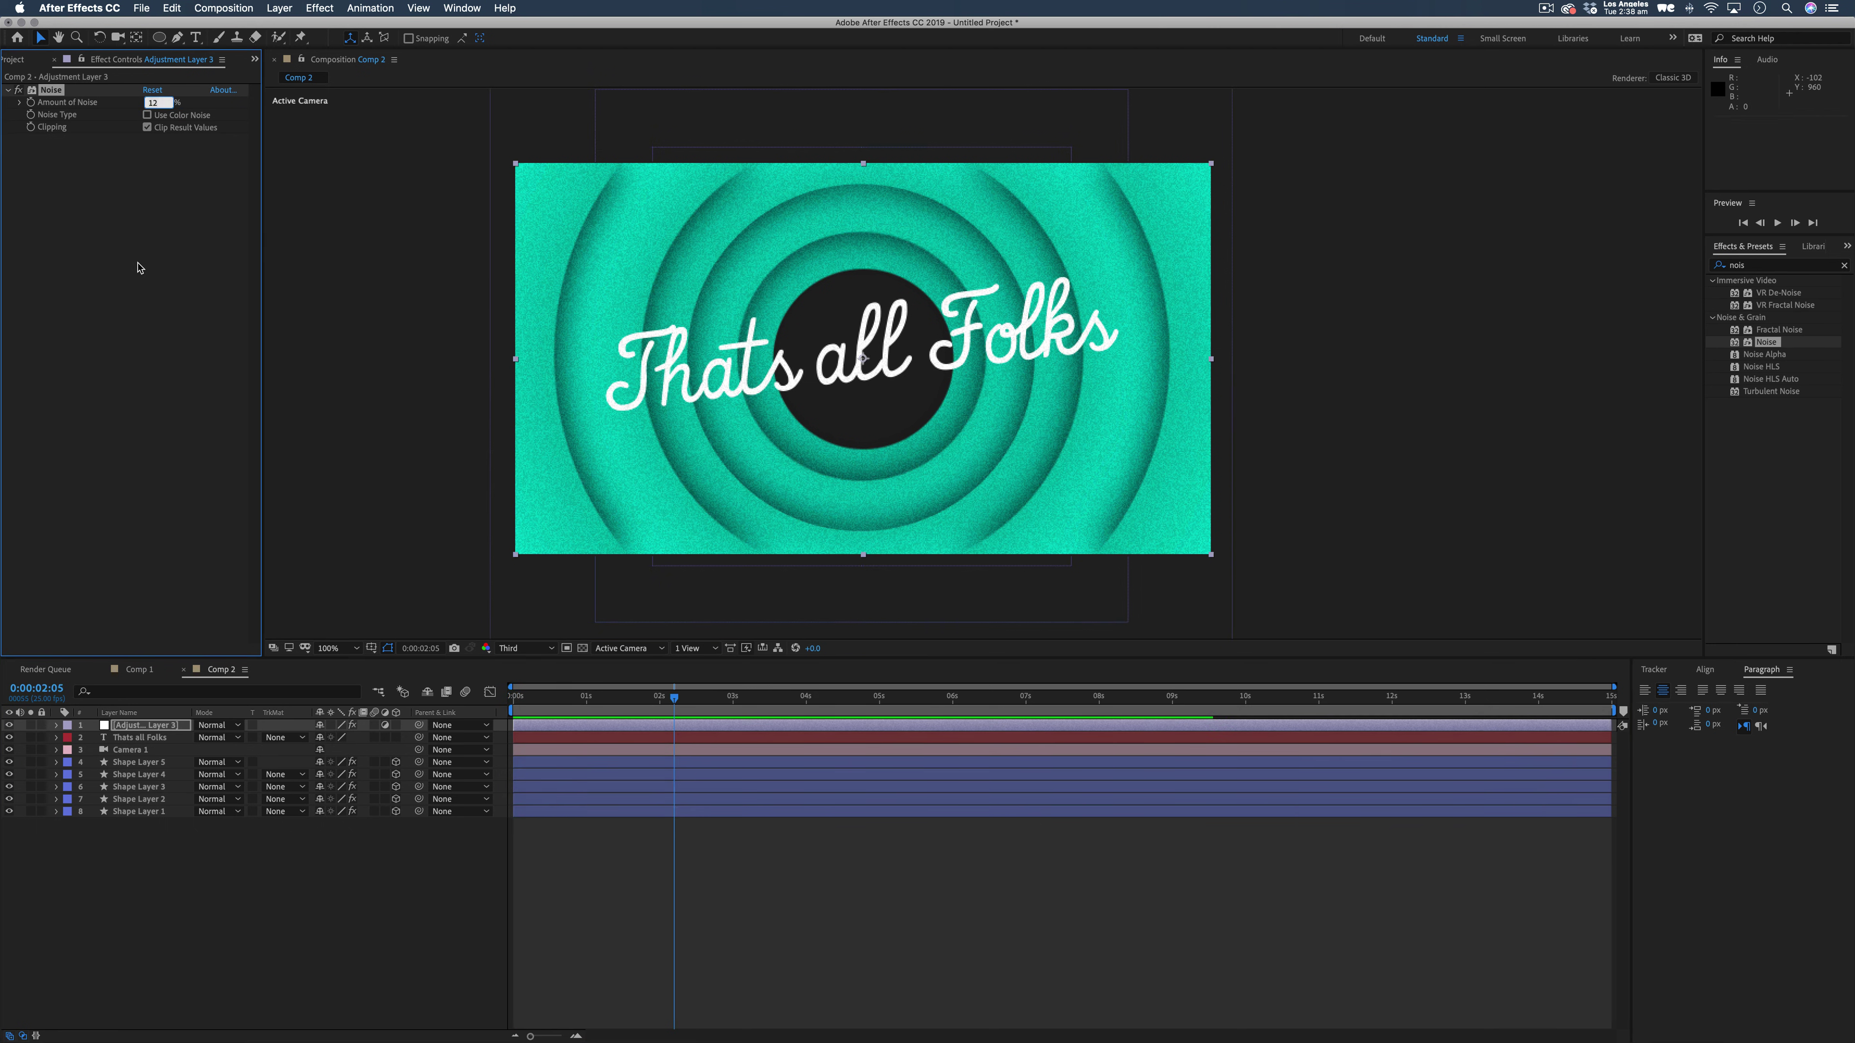
type("8")
left_click(282, 943)
key("space")
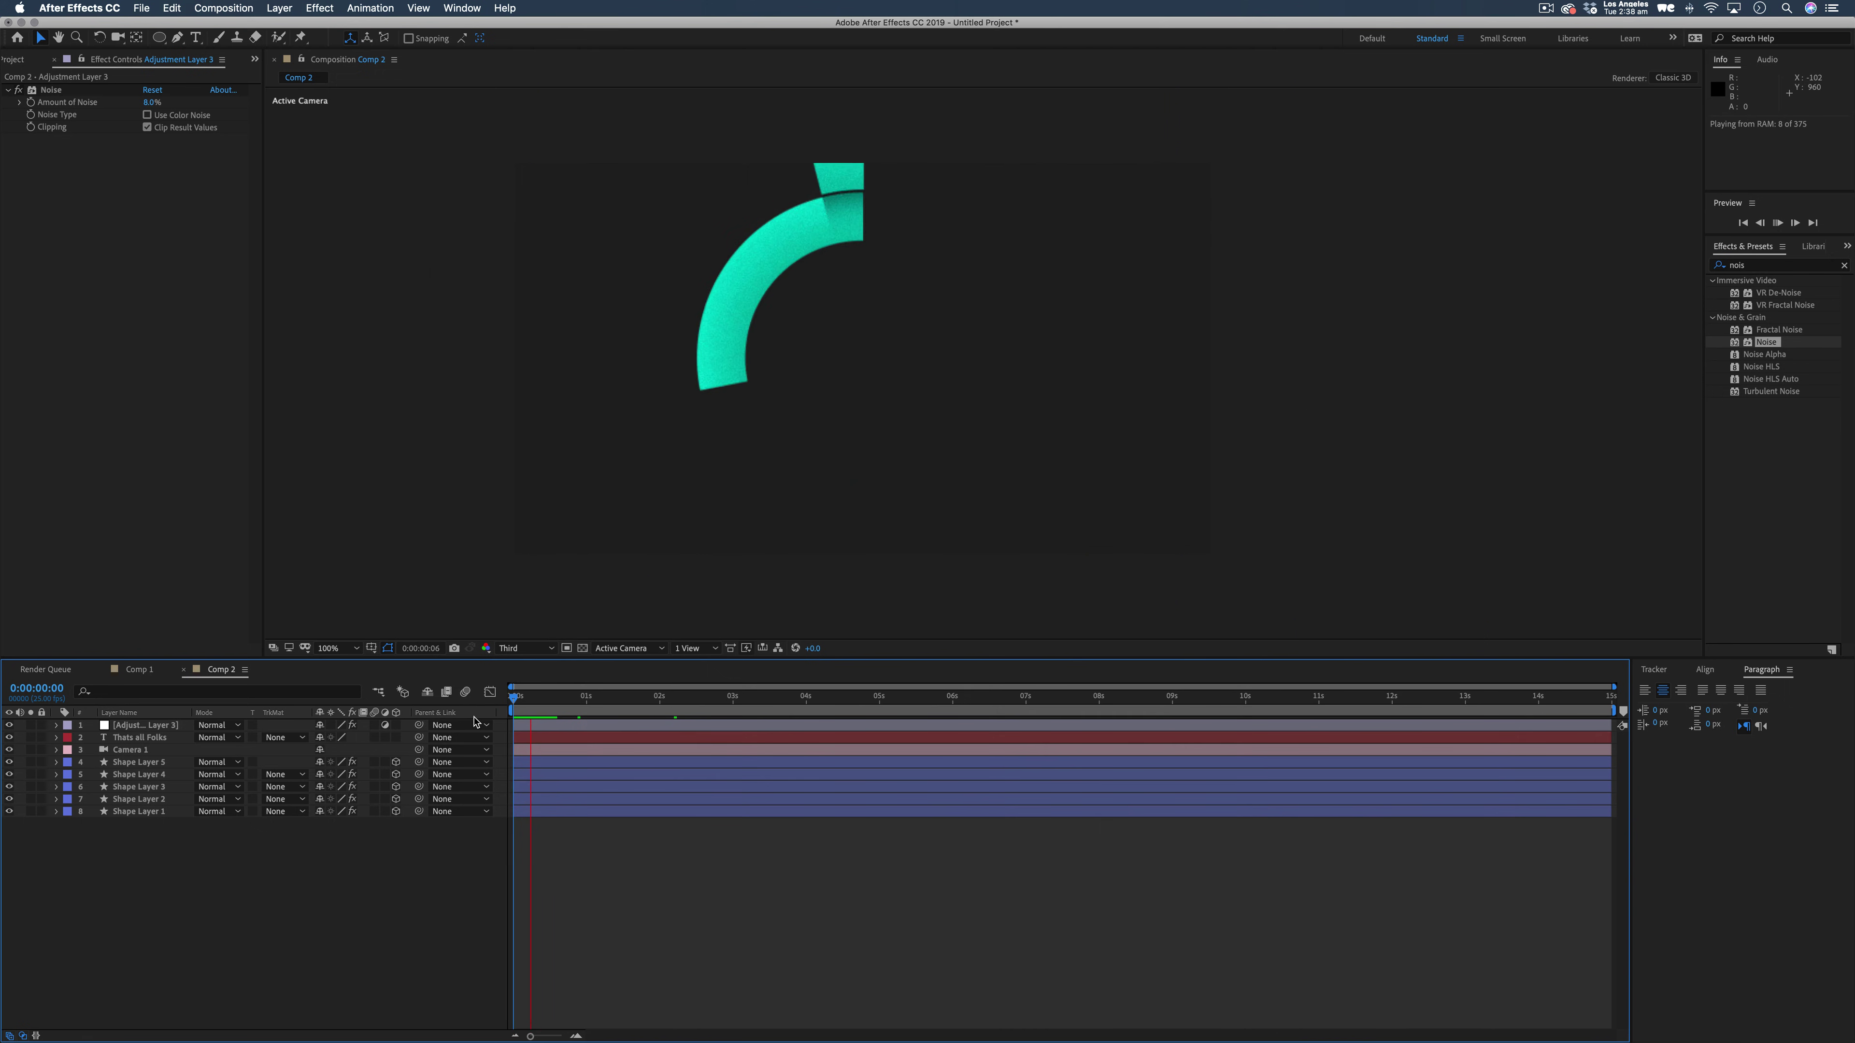